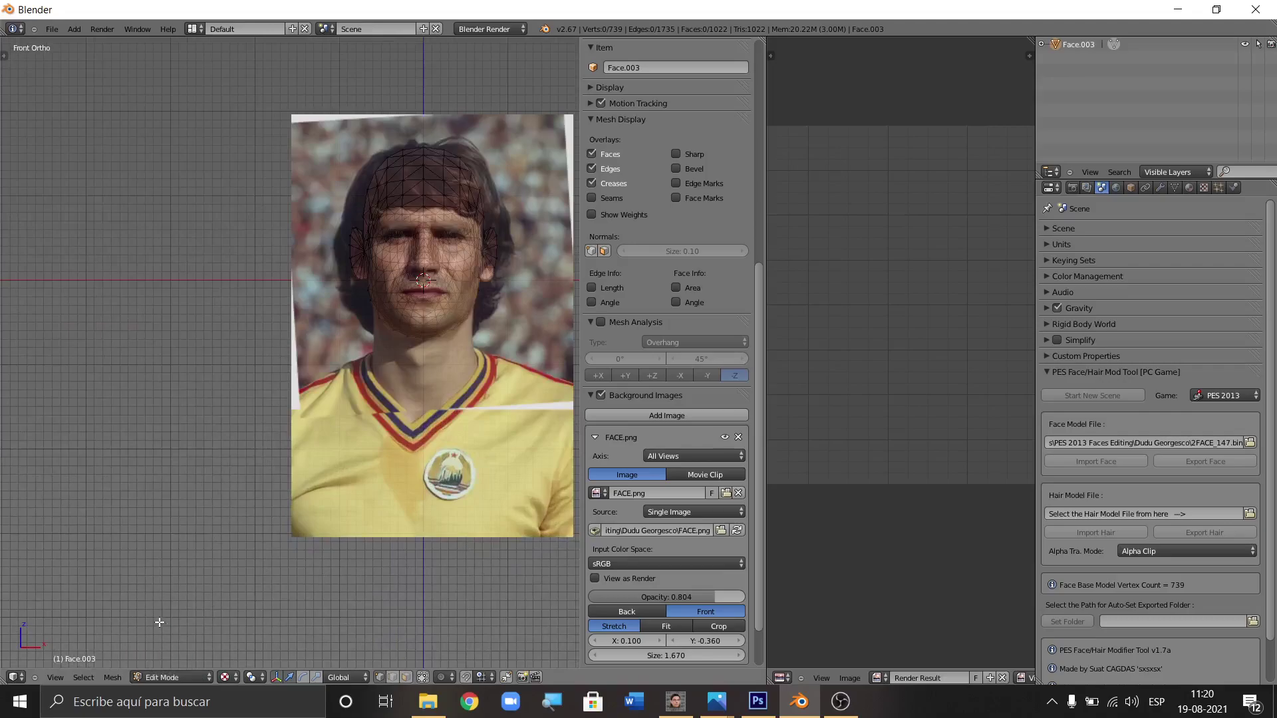
Show the face_tex texture behind the face mesh's UV layout in the image editor.
{"action": "scroll", "coordinate": [200, 513], "scroll_direction": "down", "scroll_amount": 4}
{"action": "scroll", "coordinate": [312, 373], "scroll_direction": "up", "scroll_amount": 9}
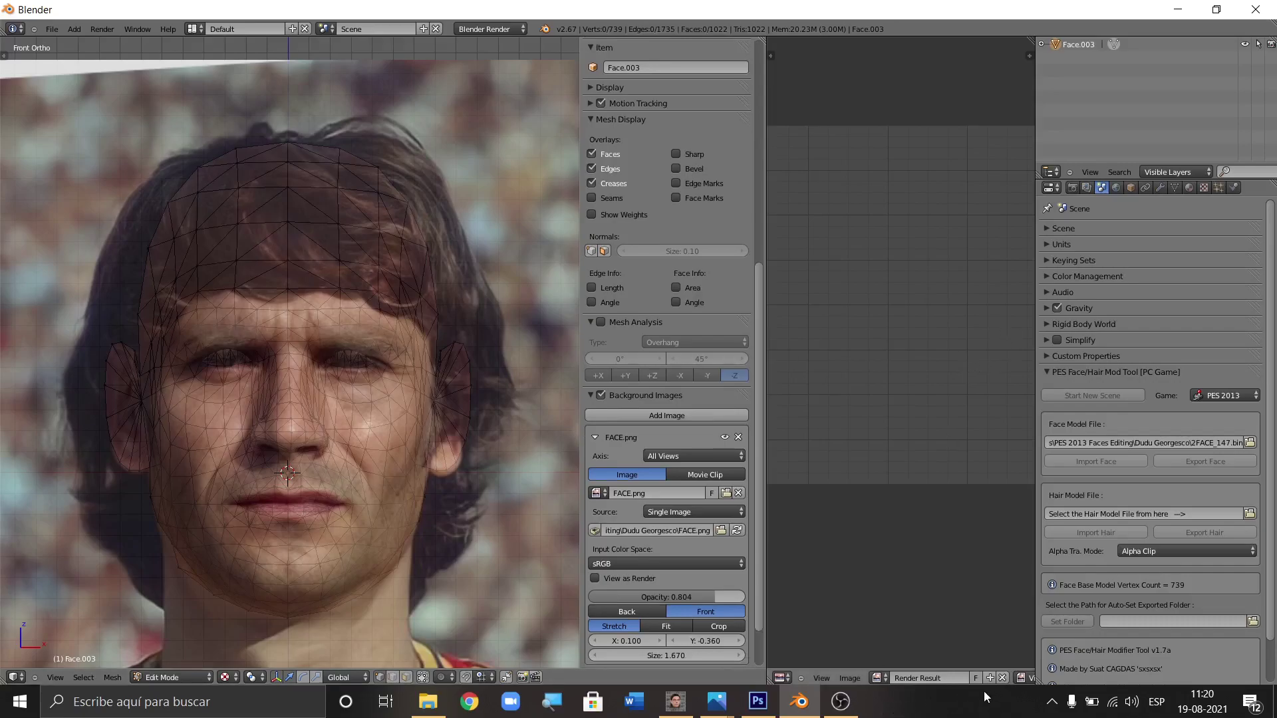
{"action": "scroll", "coordinate": [876, 488], "scroll_direction": "down", "scroll_amount": 4}
{"action": "left_click", "coordinate": [1020, 678]}
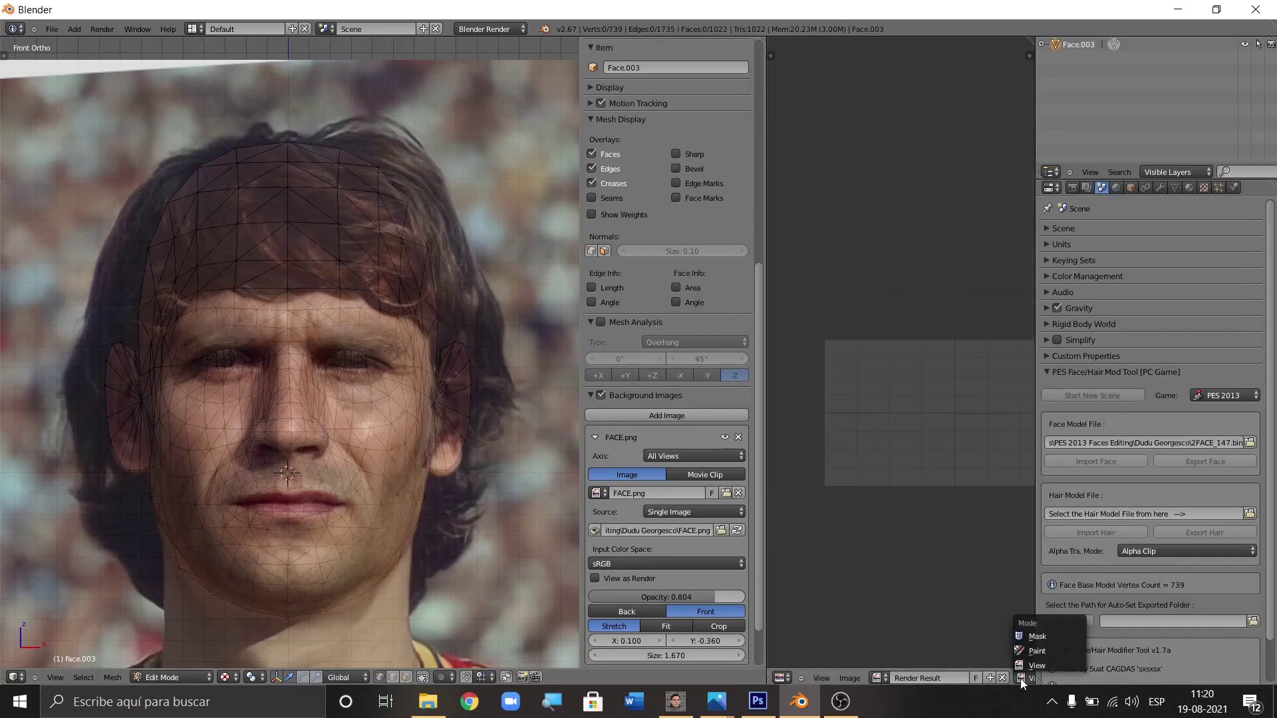
{"action": "left_click", "coordinate": [877, 678]}
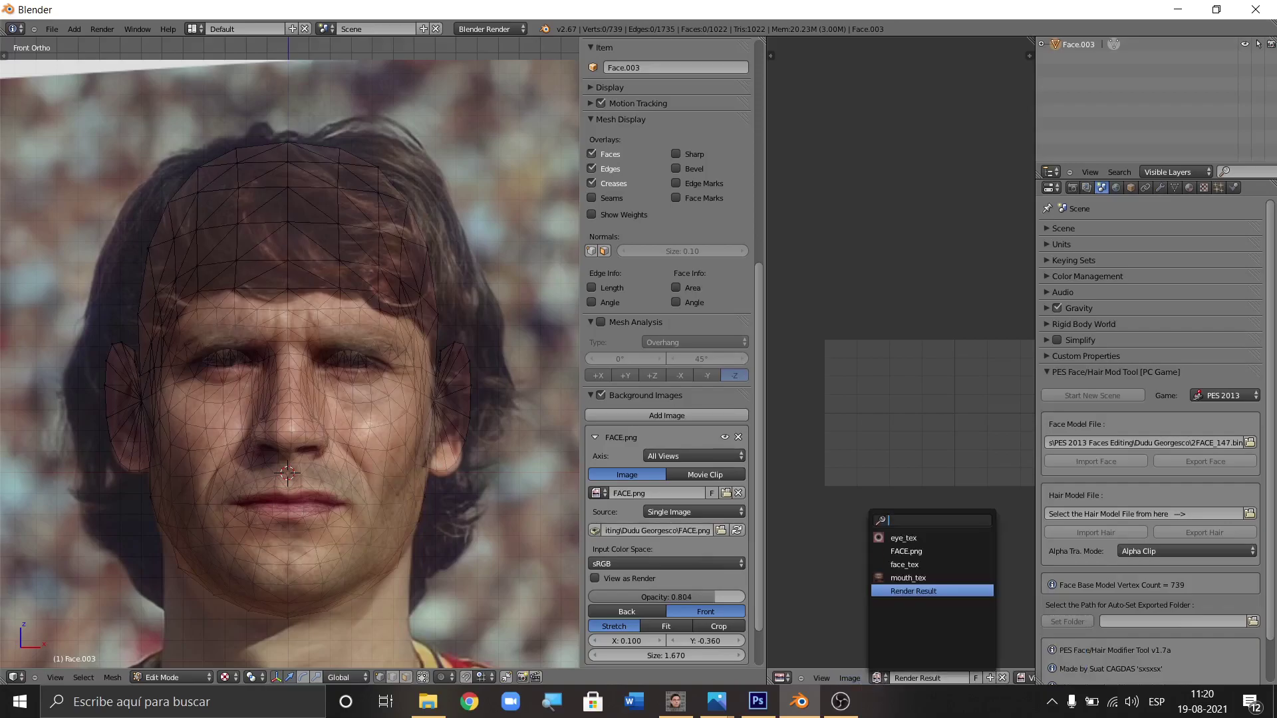
{"action": "left_click", "coordinate": [905, 566]}
{"action": "scroll", "coordinate": [953, 423], "scroll_direction": "up", "scroll_amount": 4}
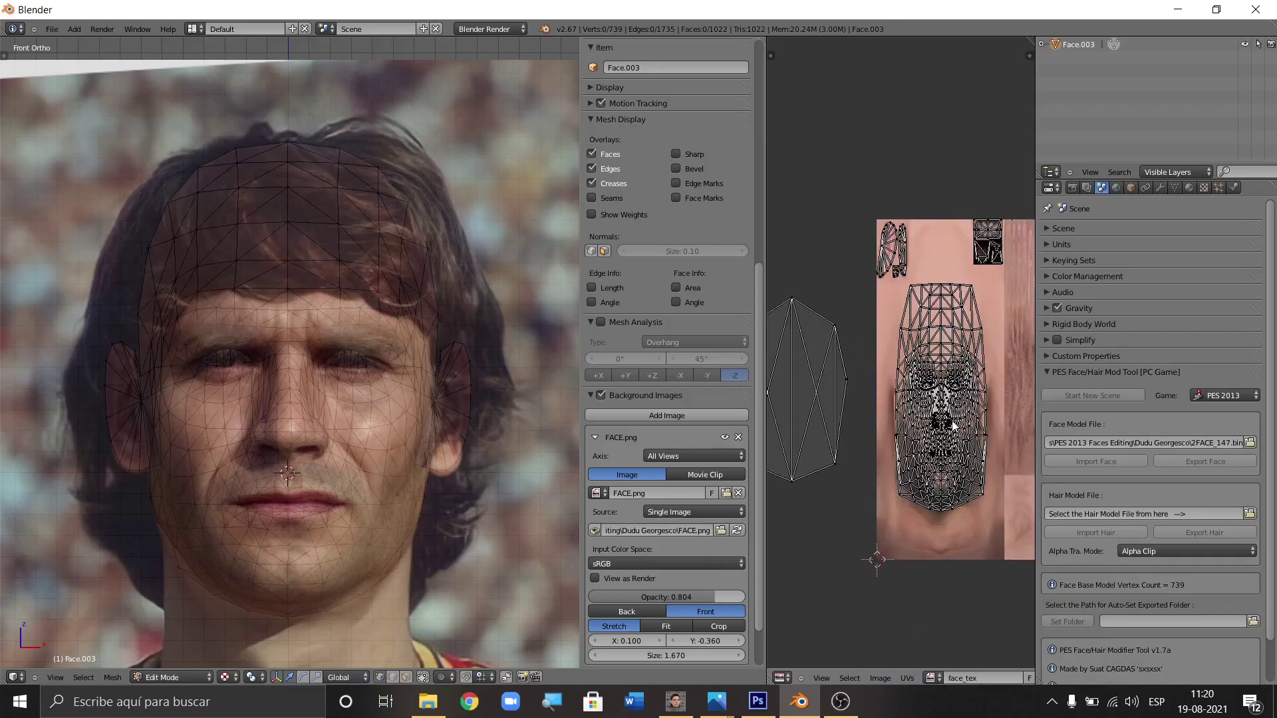
{"action": "scroll", "coordinate": [953, 423], "scroll_direction": "up", "scroll_amount": 2}
{"action": "scroll", "coordinate": [953, 423], "scroll_direction": "down", "scroll_amount": 3}
{"action": "scroll", "coordinate": [881, 380], "scroll_direction": "up", "scroll_amount": 4}
{"action": "scroll", "coordinate": [881, 380], "scroll_direction": "down", "scroll_amount": 3}
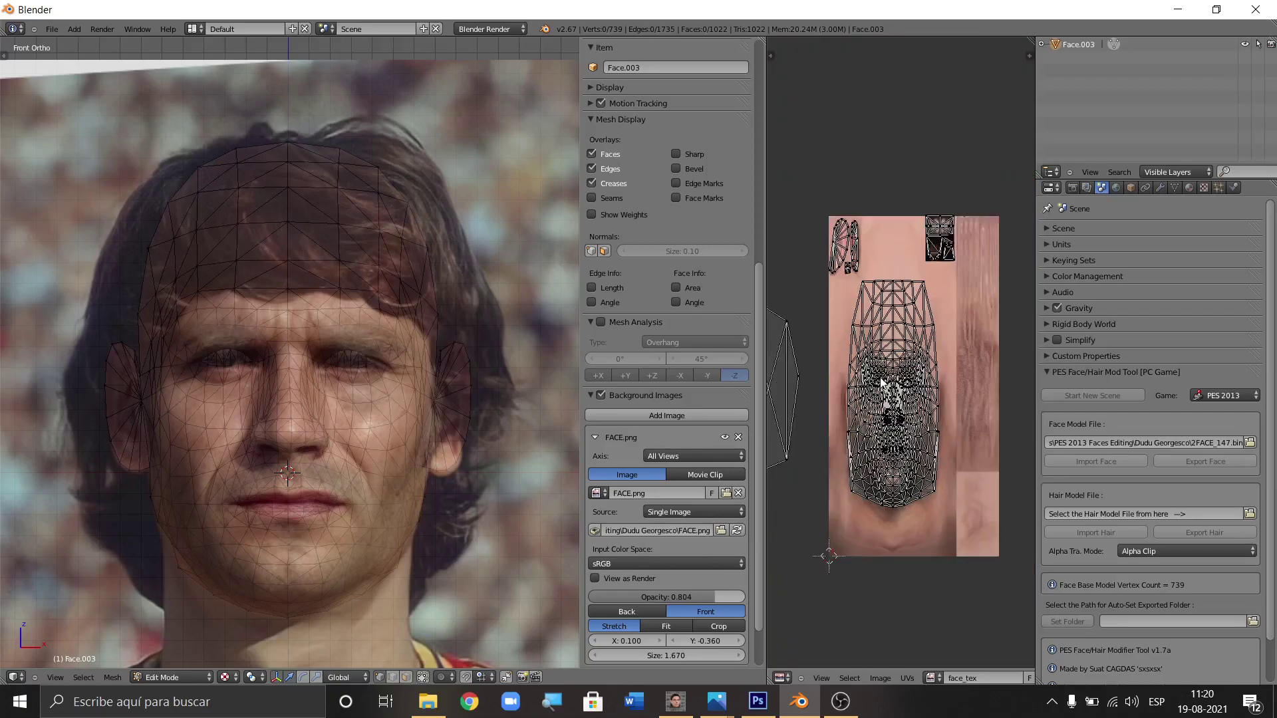
{"action": "scroll", "coordinate": [882, 380], "scroll_direction": "up", "scroll_amount": 4}
{"action": "scroll", "coordinate": [891, 383], "scroll_direction": "down", "scroll_amount": 2}
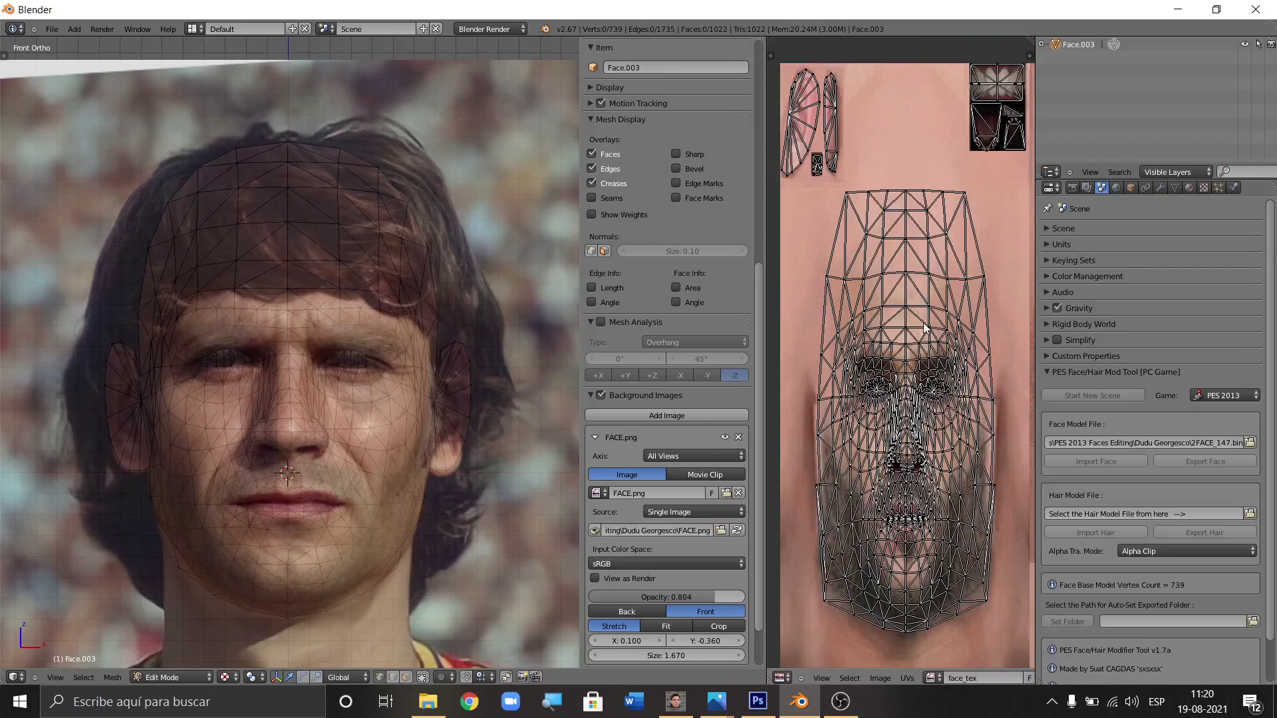
Select and deselect the whole face mesh to check how its UVs cover the texture.
{"action": "key", "text": "a"}
{"action": "key", "text": "a"}
{"action": "key", "text": "a"}
{"action": "key", "text": "a"}
{"action": "key", "text": "a"}
{"action": "key", "text": "a"}
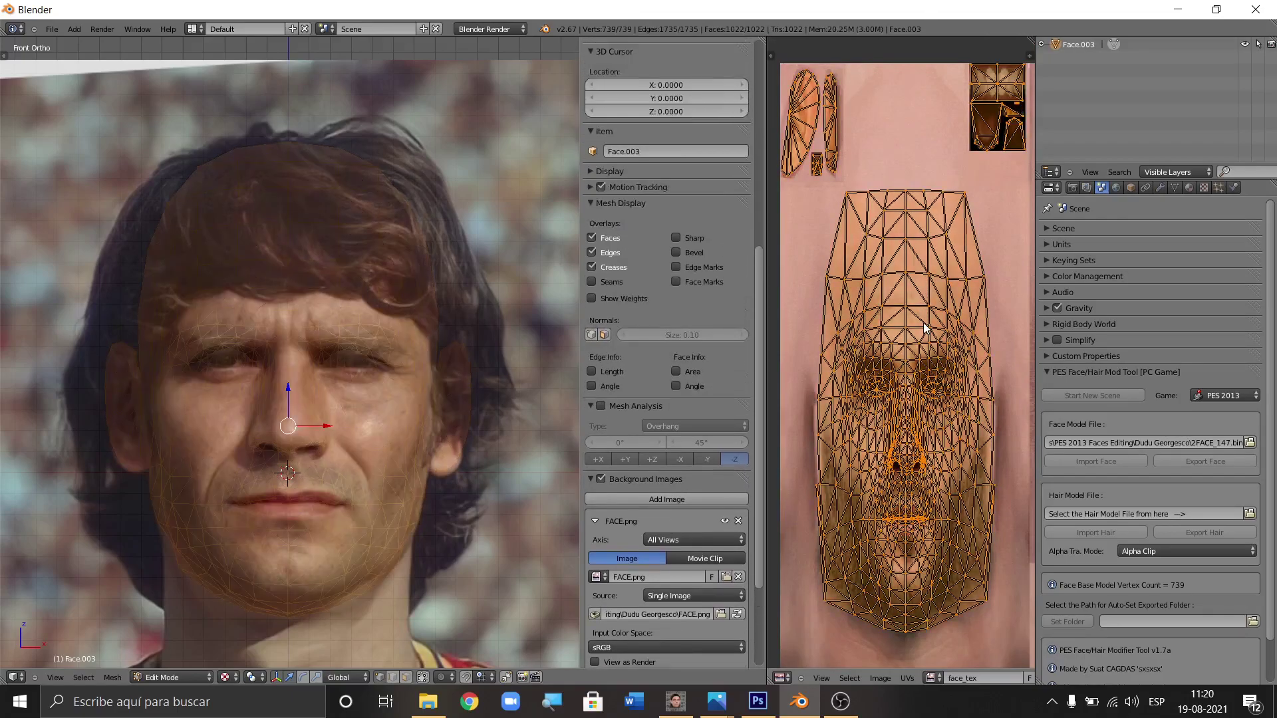
{"action": "key", "text": "a"}
{"action": "key", "text": "a"}
{"action": "key", "text": "a"}
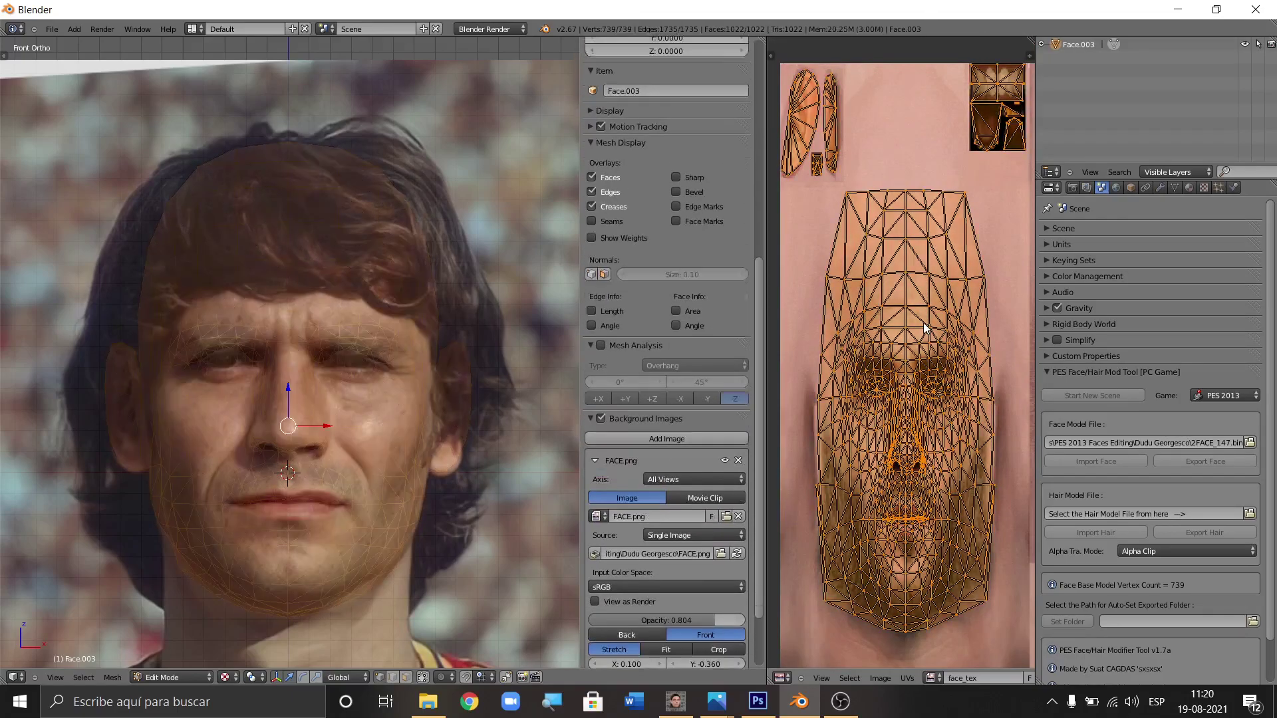
{"action": "key", "text": "a"}
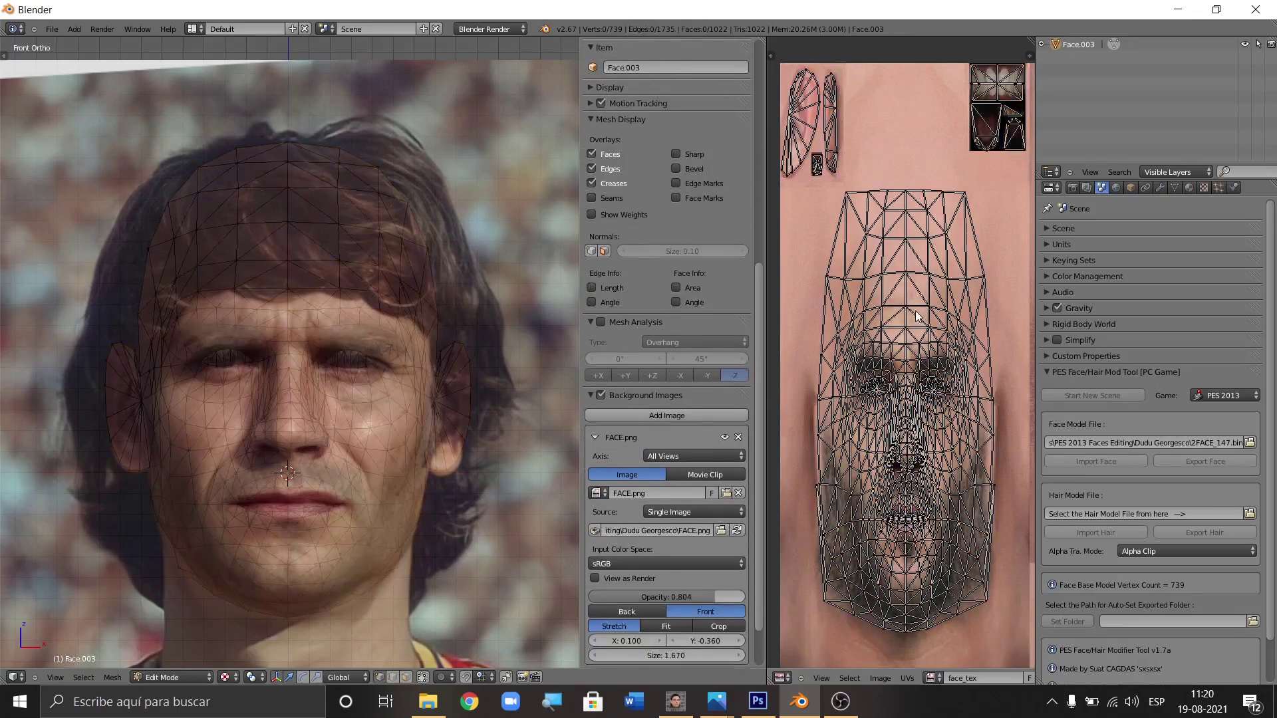
Examine the face's UV layout over the face_tex texture, up close and as a whole.
{"action": "scroll", "coordinate": [877, 287], "scroll_direction": "down", "scroll_amount": 2}
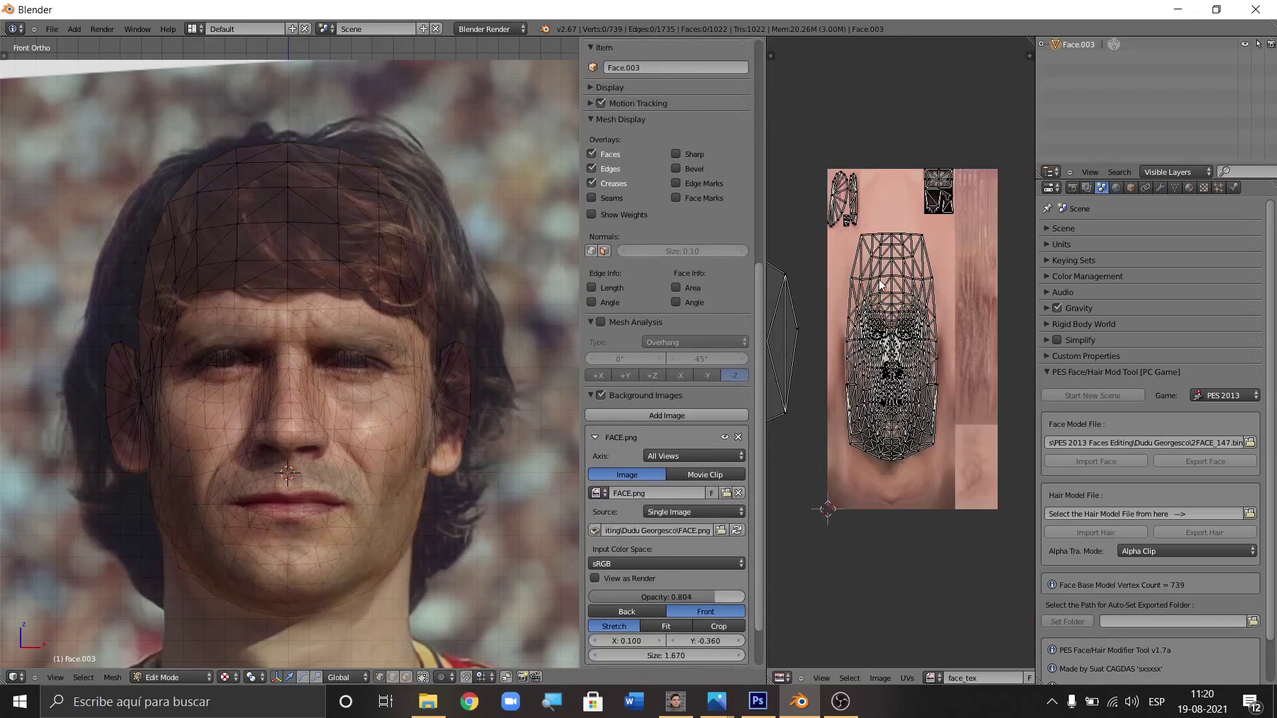
{"action": "scroll", "coordinate": [909, 324], "scroll_direction": "up", "scroll_amount": 2}
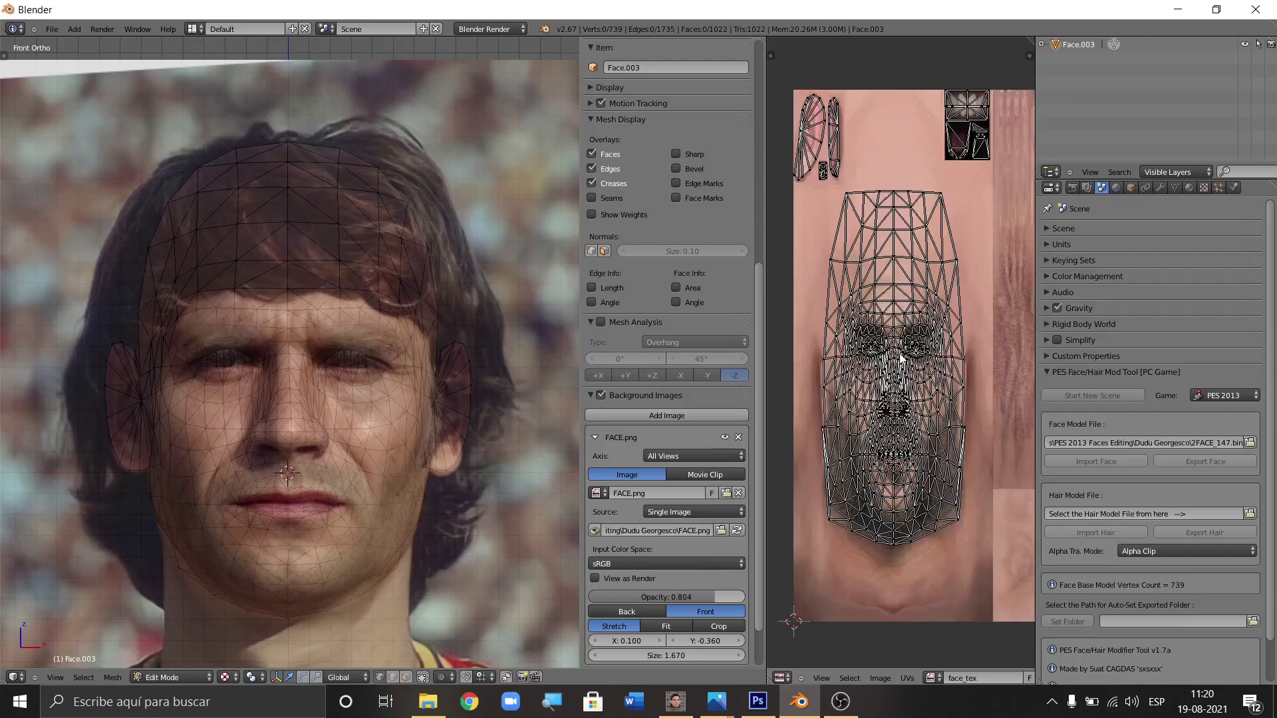
{"action": "scroll", "coordinate": [857, 389], "scroll_direction": "down", "scroll_amount": 2}
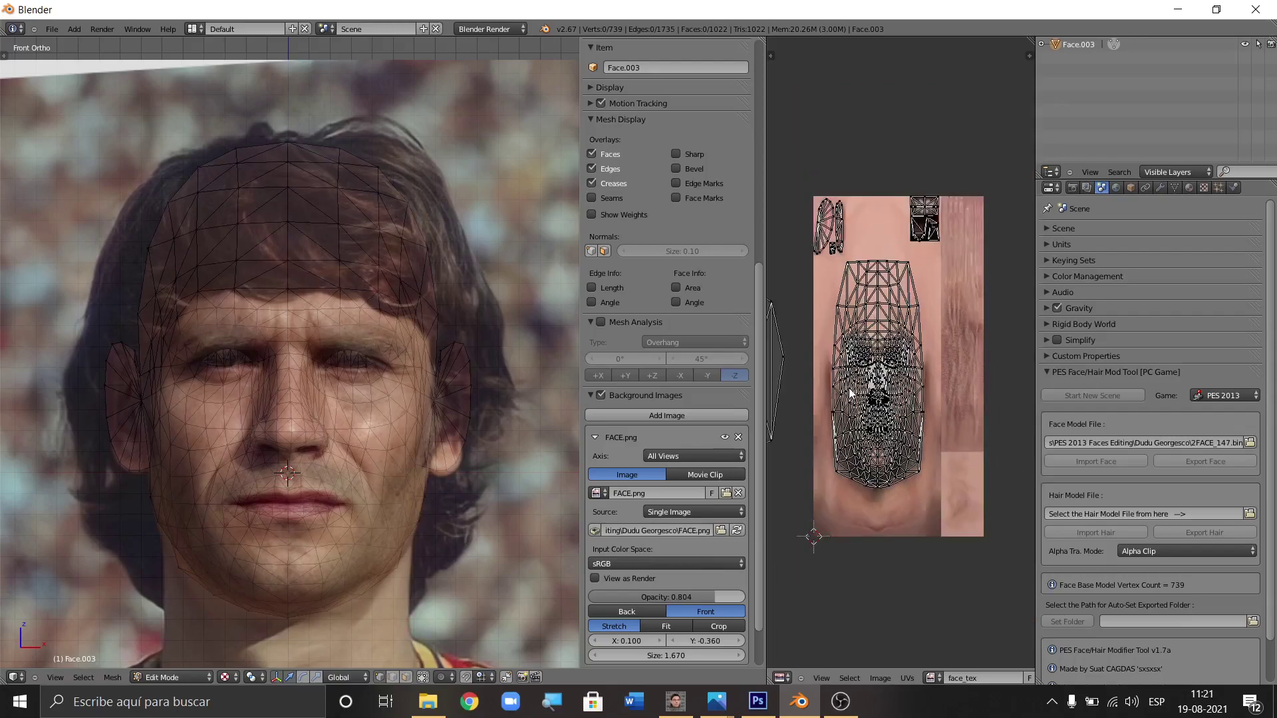
{"action": "scroll", "coordinate": [869, 386], "scroll_direction": "up", "scroll_amount": 2}
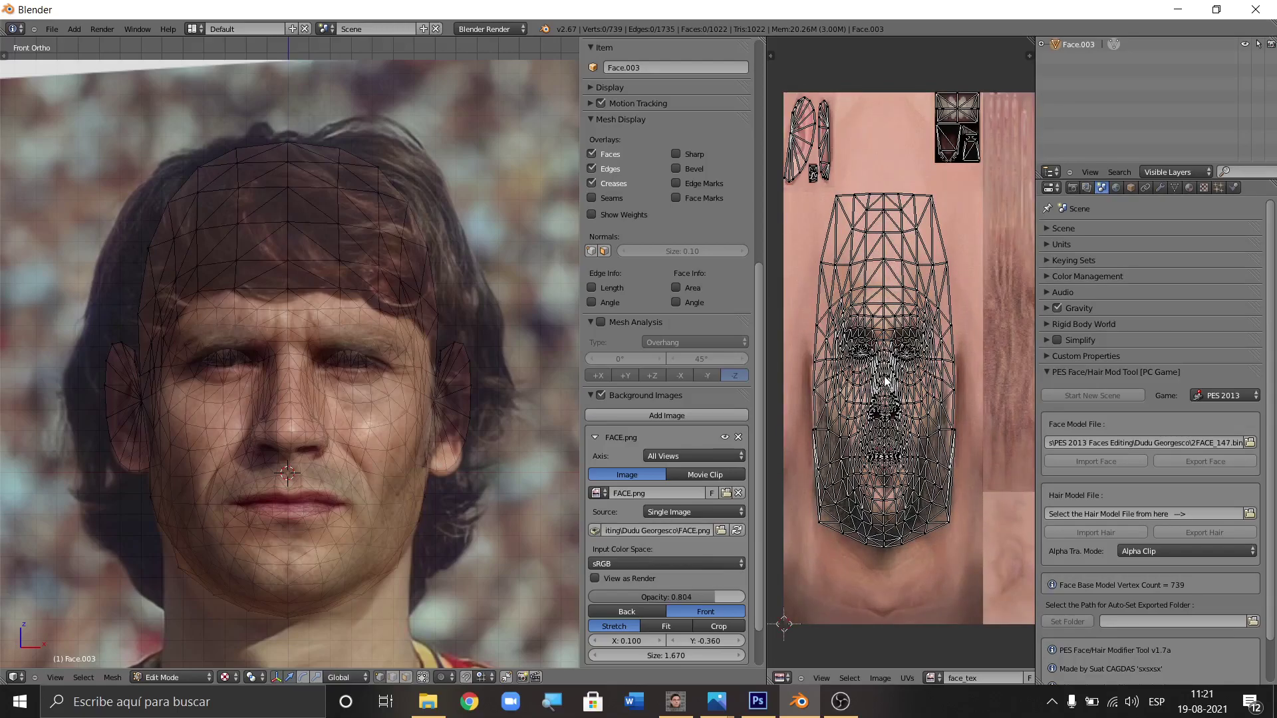
{"action": "scroll", "coordinate": [889, 371], "scroll_direction": "down", "scroll_amount": 2}
{"action": "scroll", "coordinate": [888, 370], "scroll_direction": "up", "scroll_amount": 2}
{"action": "scroll", "coordinate": [886, 376], "scroll_direction": "down", "scroll_amount": 2}
{"action": "scroll", "coordinate": [885, 377], "scroll_direction": "up", "scroll_amount": 1}
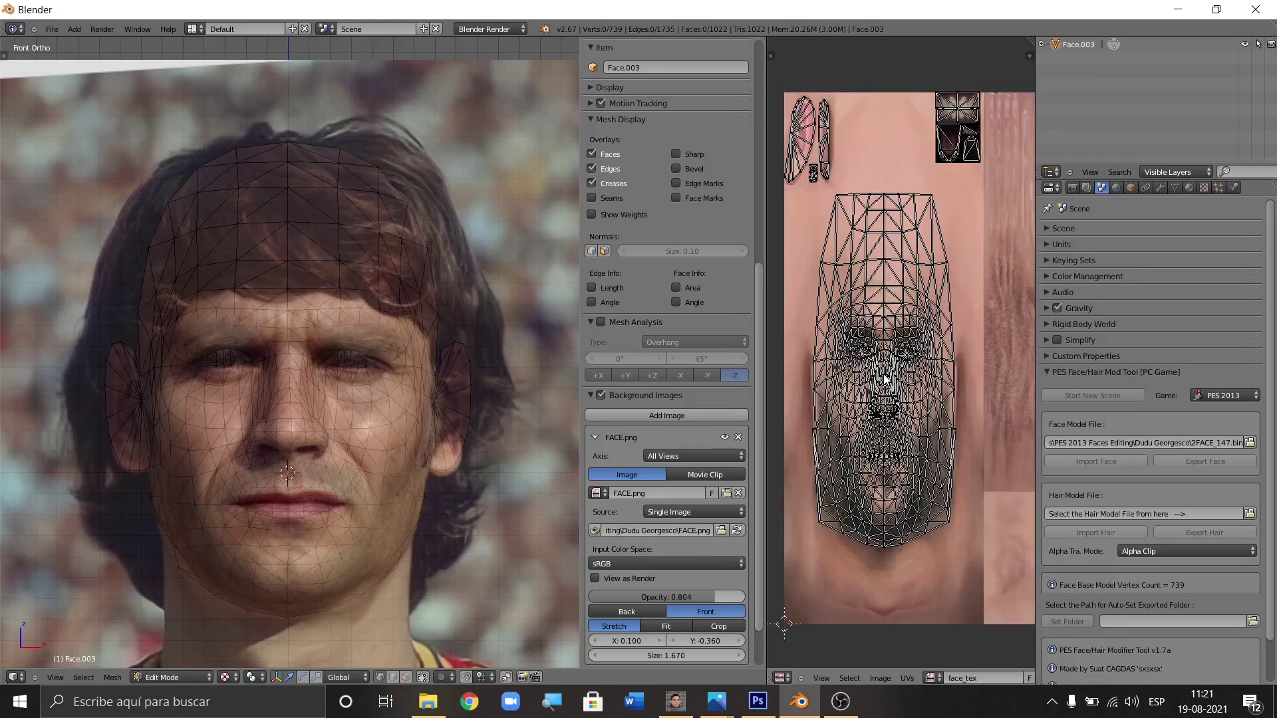
{"action": "scroll", "coordinate": [883, 389], "scroll_direction": "down", "scroll_amount": 1}
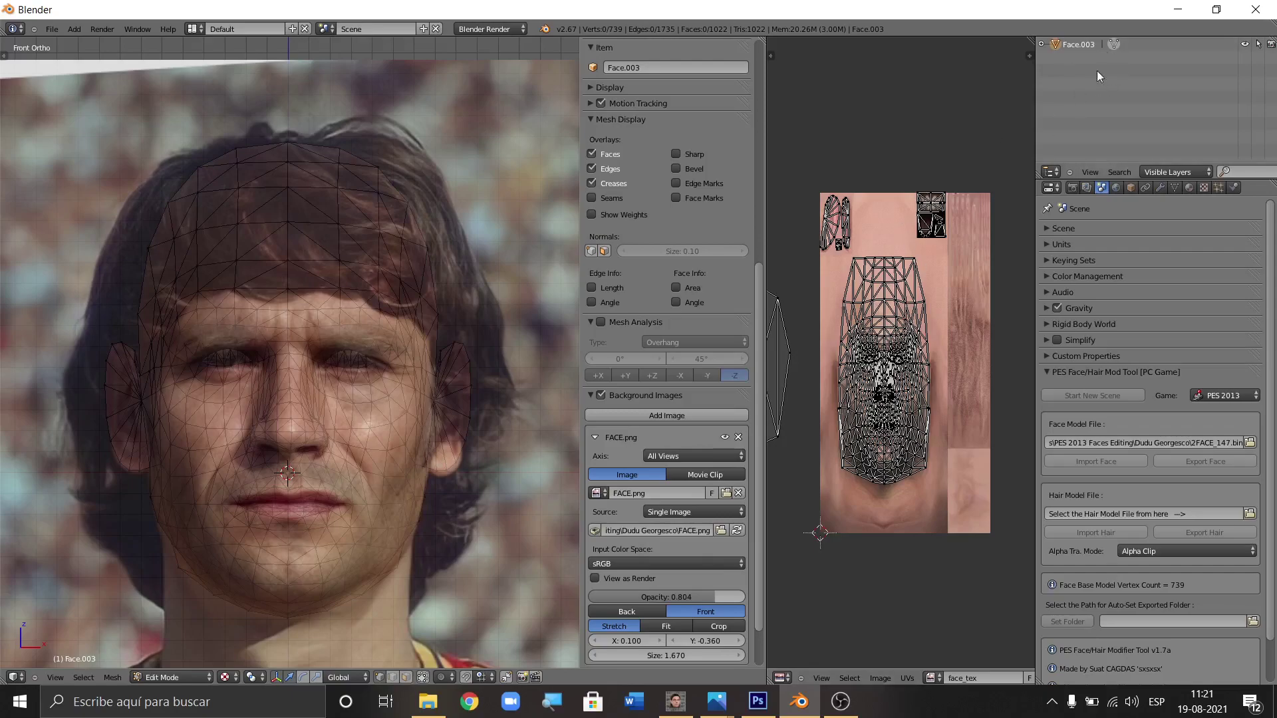
Switch to the desktop and launch PES Ultimate Data Explorer, placing its window clear of the desktop shortcuts.
{"action": "left_click", "coordinate": [1176, 10]}
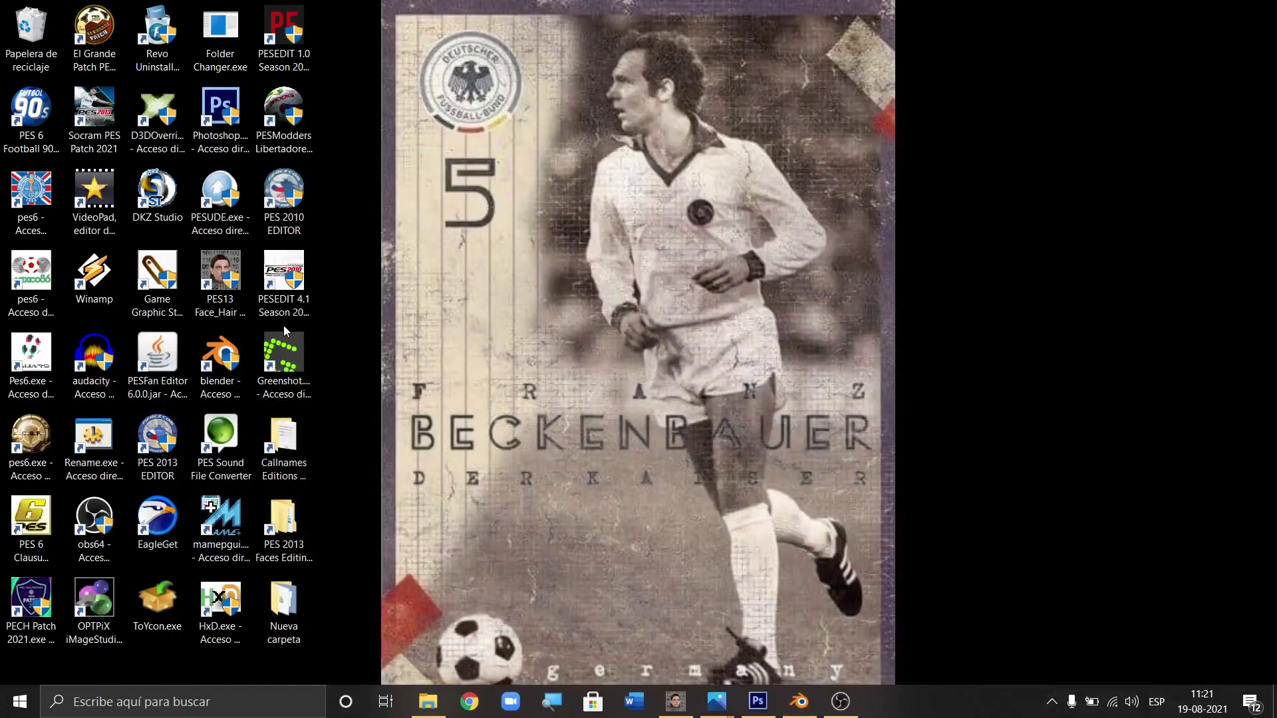
{"action": "left_click", "coordinate": [222, 193]}
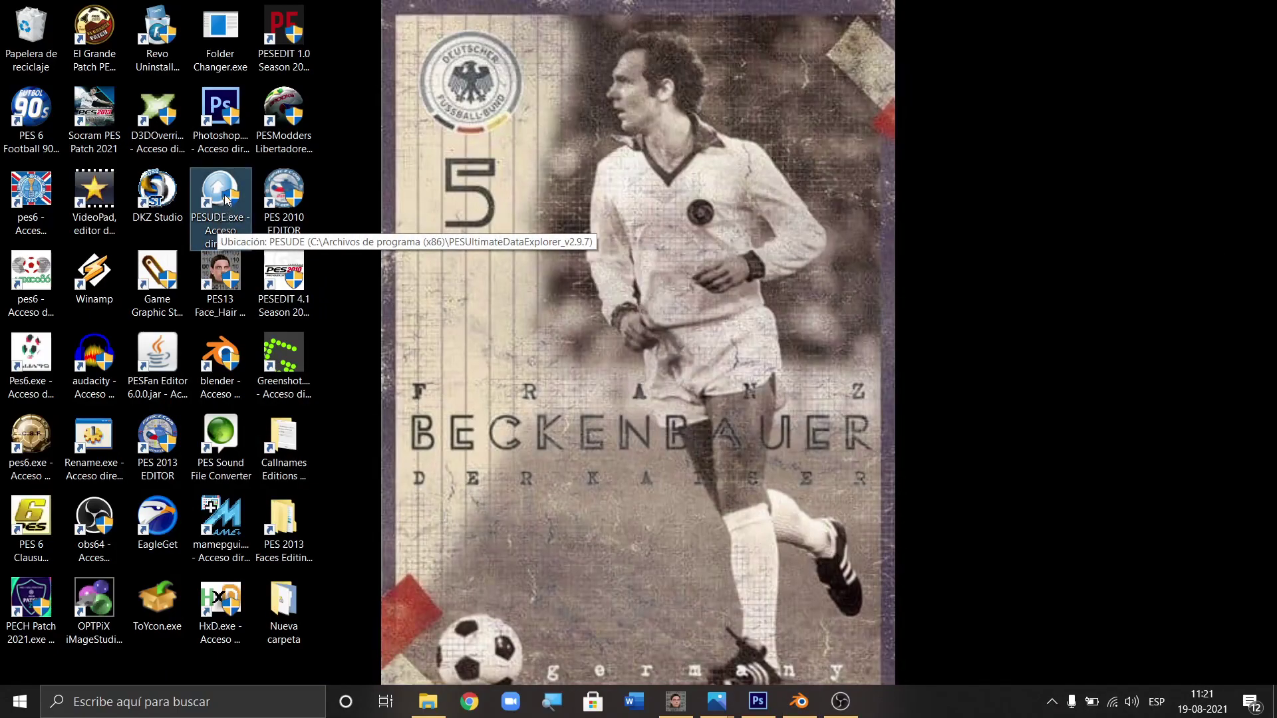
{"action": "left_click", "coordinate": [720, 480]}
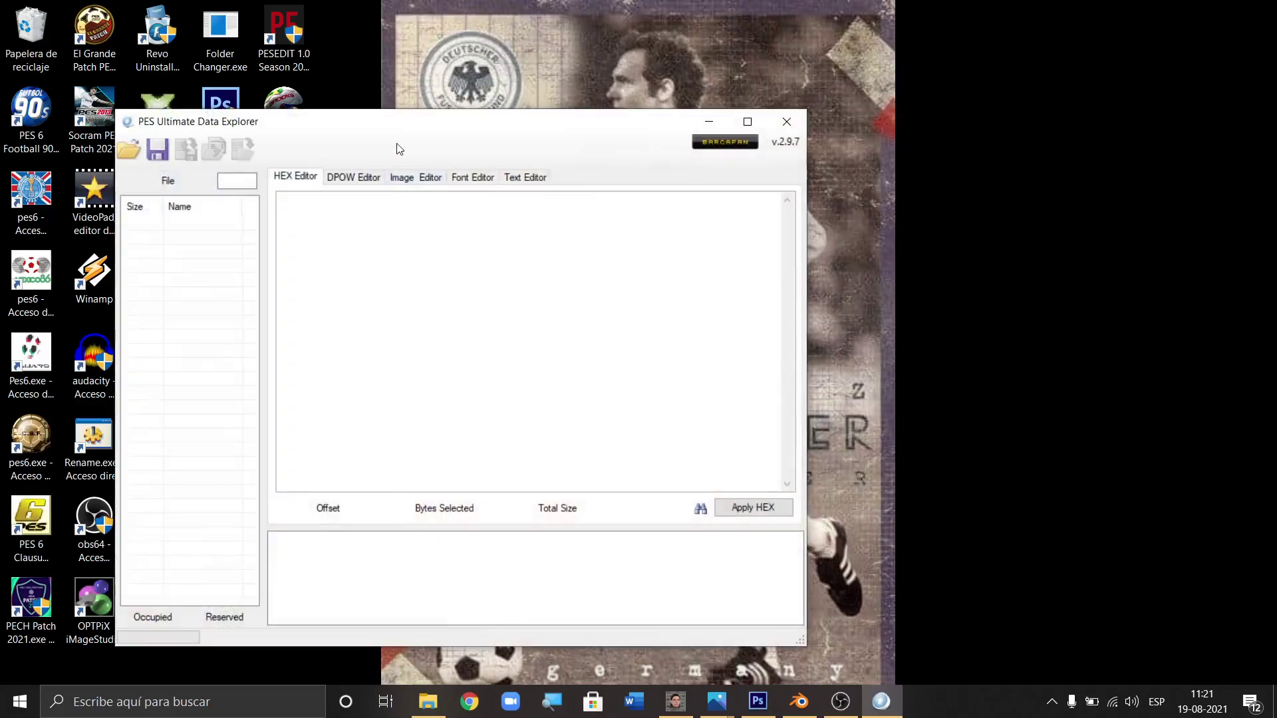
{"action": "left_click_drag", "start_coordinate": [399, 128], "coordinate": [713, 139]}
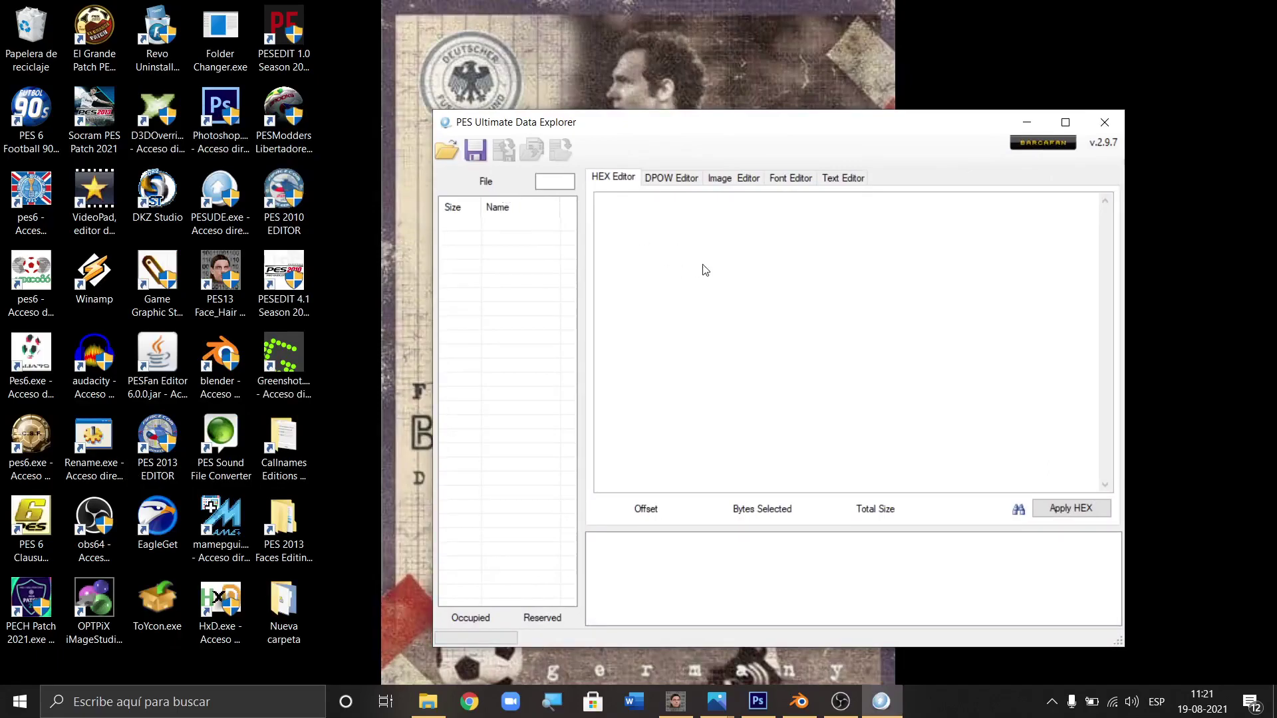
Open 2FACE_147.bin from the Dudu Georgesco folder in PES Ultimate Data Explorer.
{"action": "left_click", "coordinate": [449, 152]}
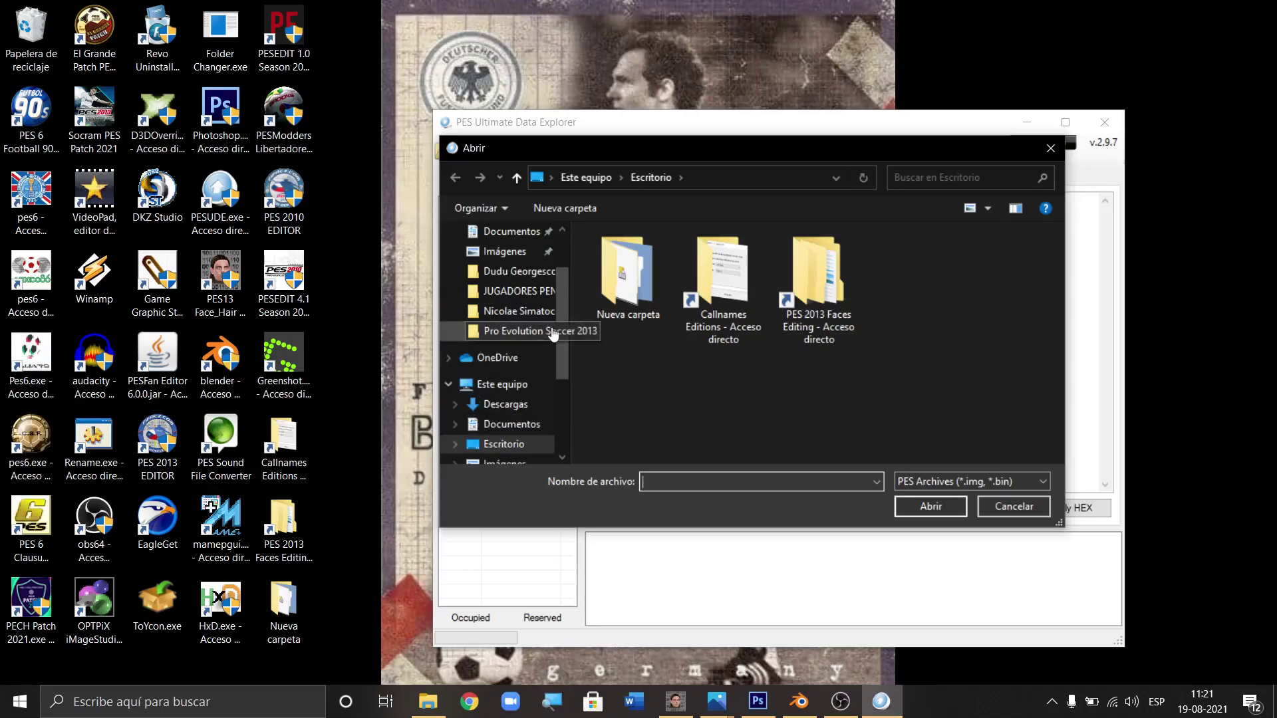
{"action": "left_click", "coordinate": [521, 271]}
{"action": "left_click", "coordinate": [724, 270]}
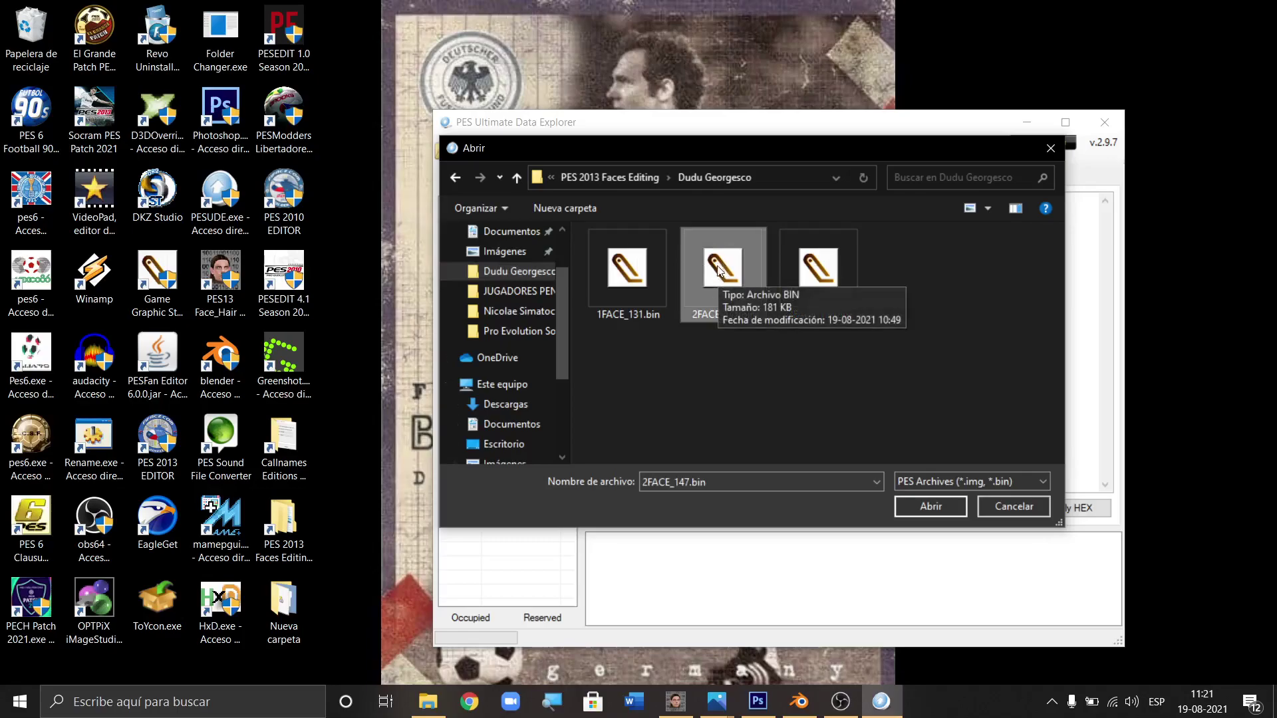
{"action": "left_click", "coordinate": [930, 506]}
Export the face texture unnamed_2.dat as a DDS file named 1 in the Dudu Georgesco folder.
{"action": "left_click", "coordinate": [633, 563]}
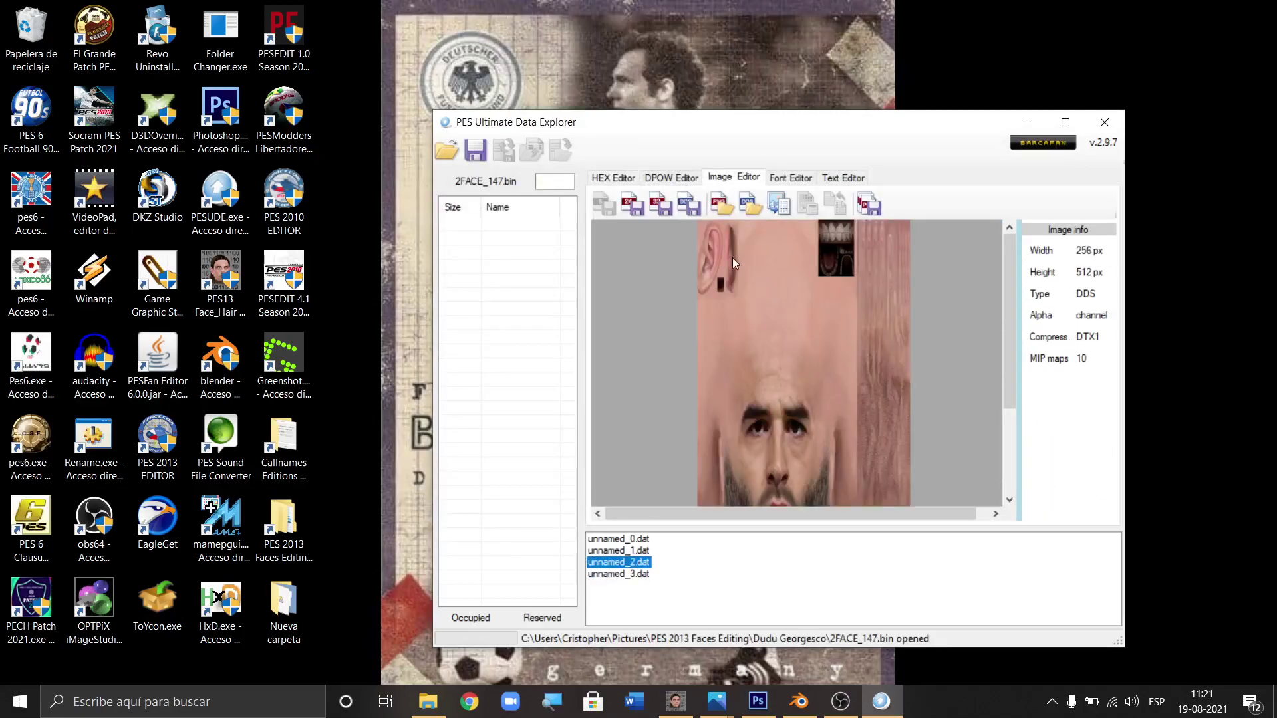
{"action": "left_click", "coordinate": [690, 207]}
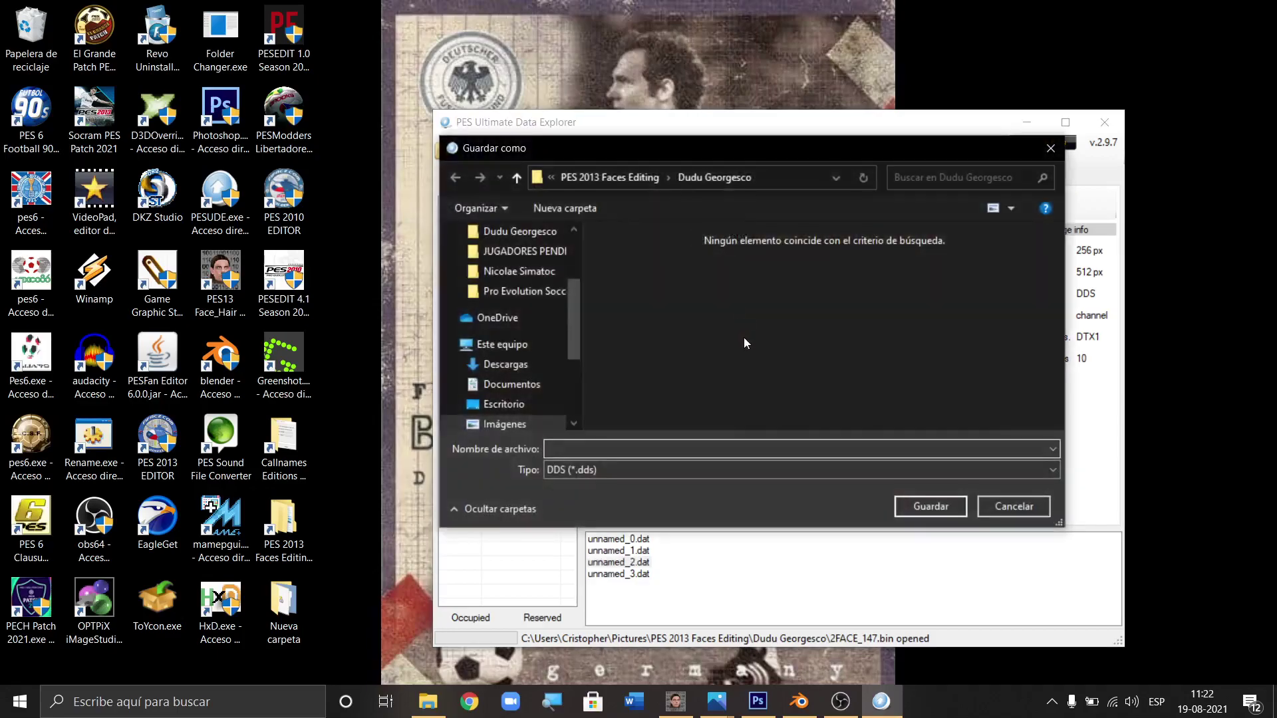
{"action": "type", "text": "1"}
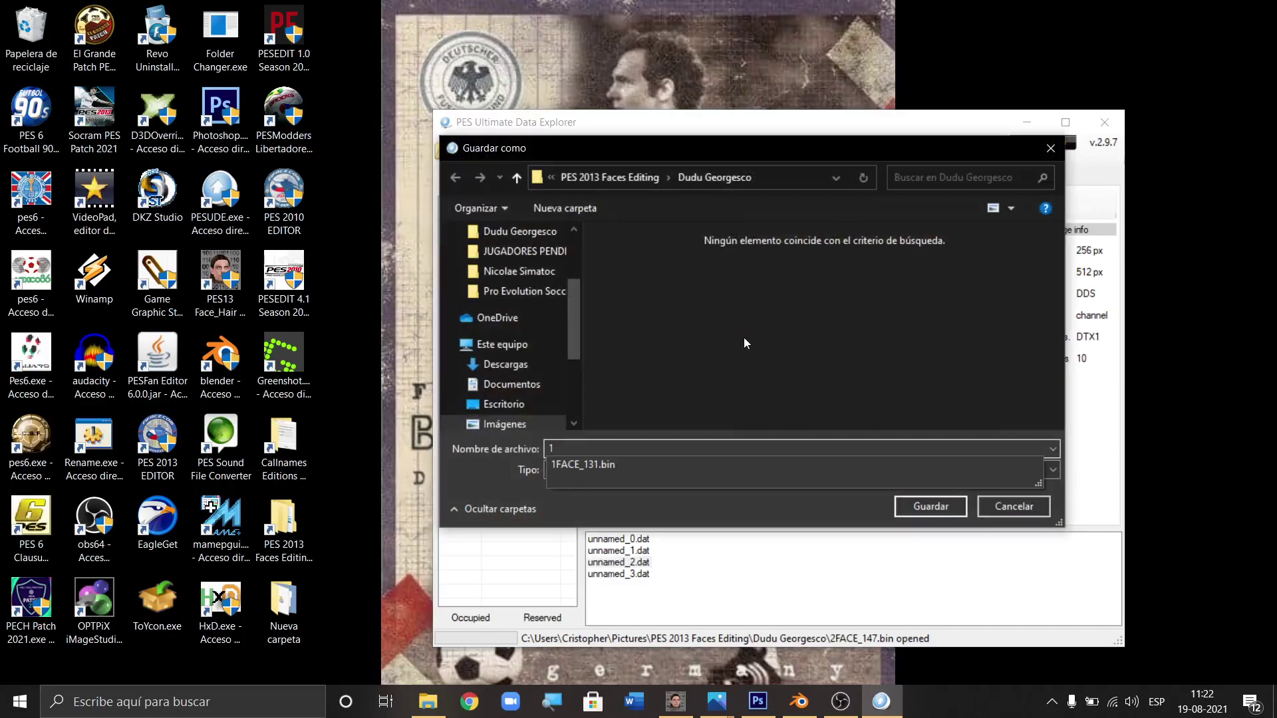
{"action": "key", "text": "Return"}
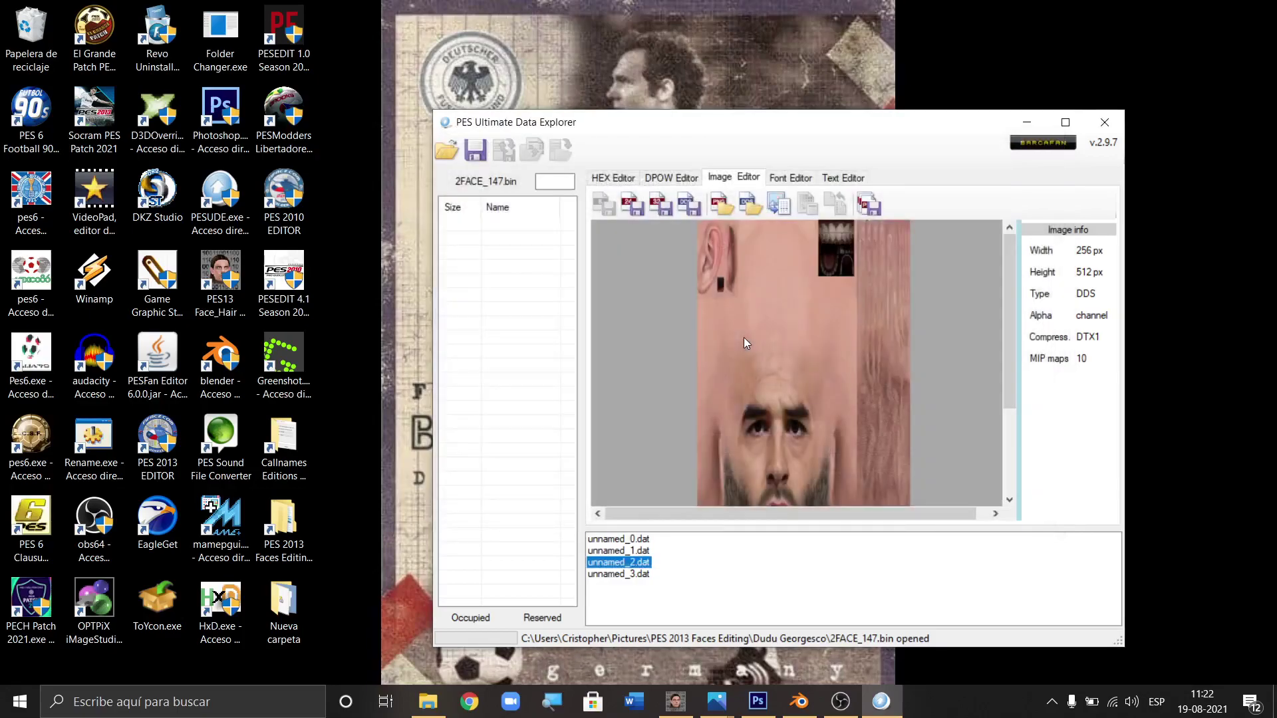
Switch to Photoshop and open 1.dds from the Dudu Georgesco folder, loading it using default sizes.
{"action": "left_click", "coordinate": [1027, 122]}
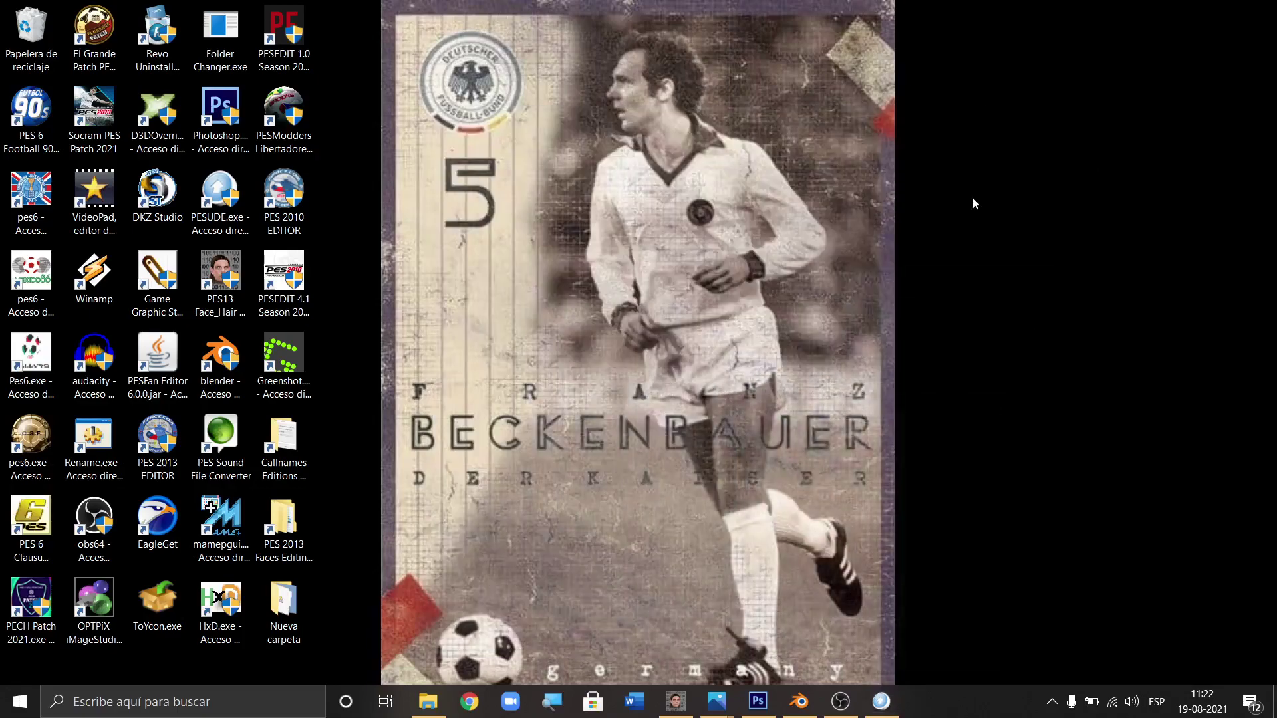
{"action": "left_click", "coordinate": [758, 701]}
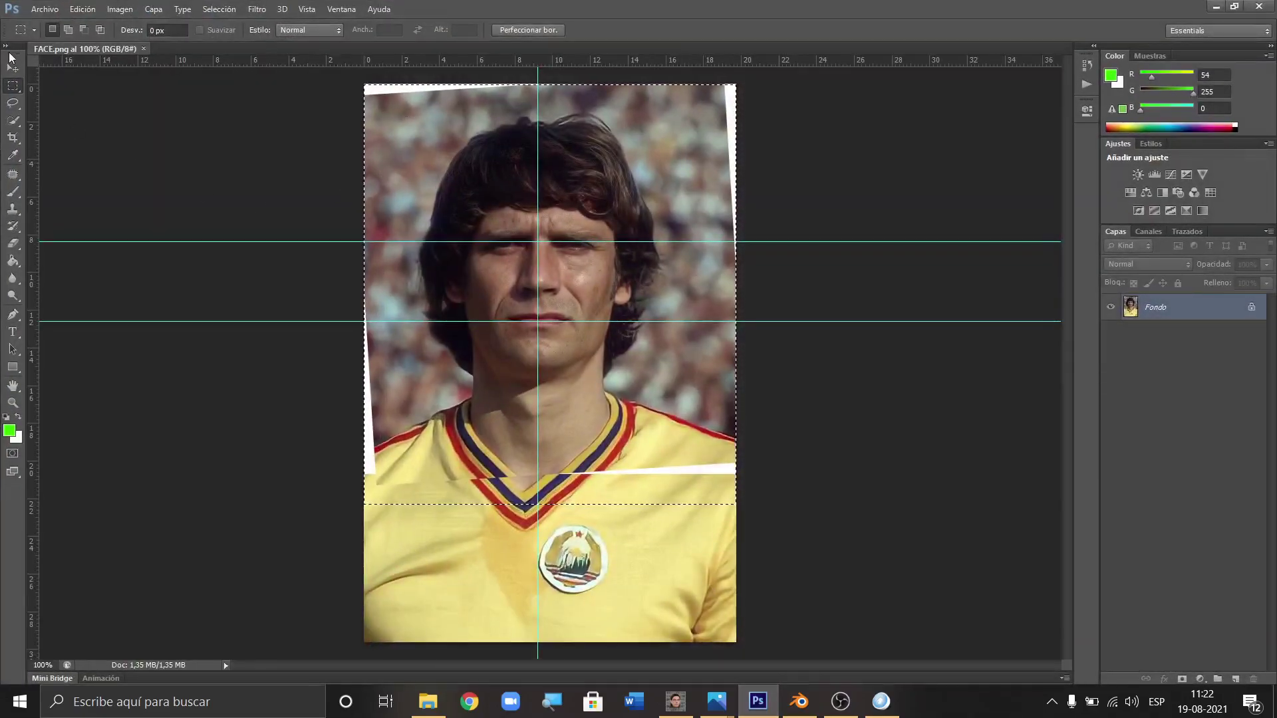
{"action": "left_click", "coordinate": [44, 9]}
{"action": "left_click", "coordinate": [48, 42]}
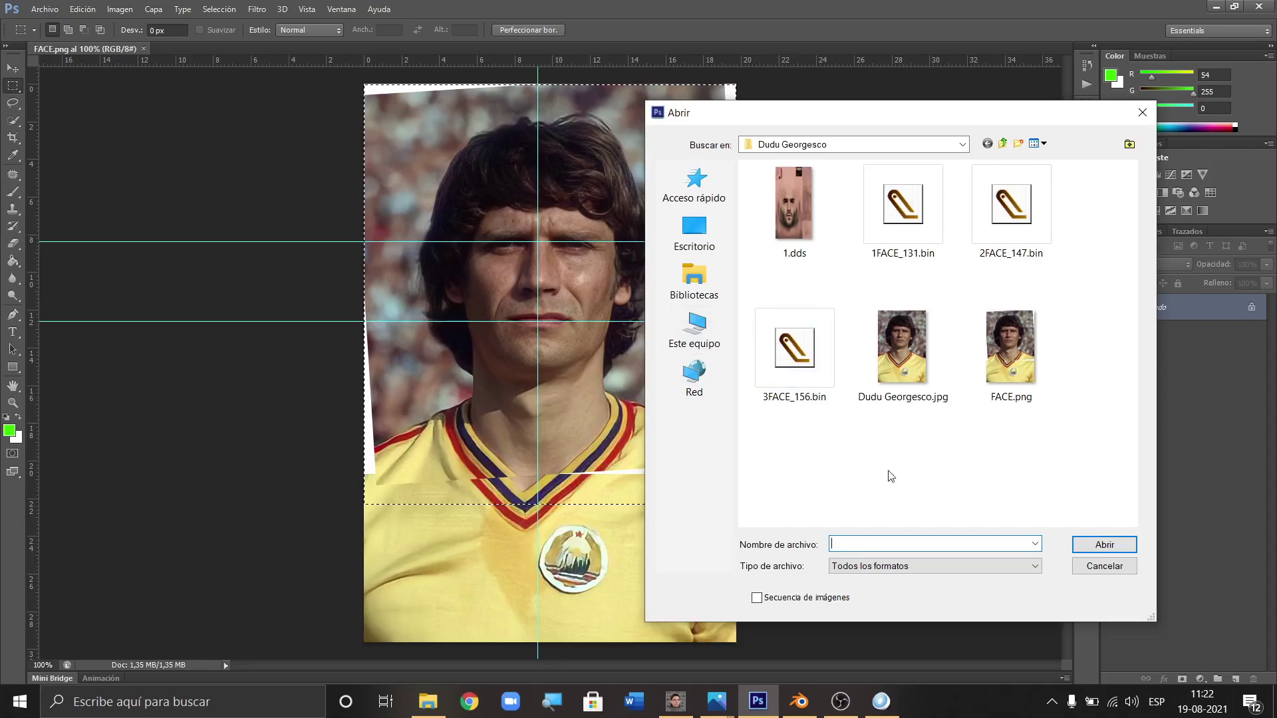
{"action": "left_click", "coordinate": [791, 200]}
{"action": "left_click", "coordinate": [1081, 540]}
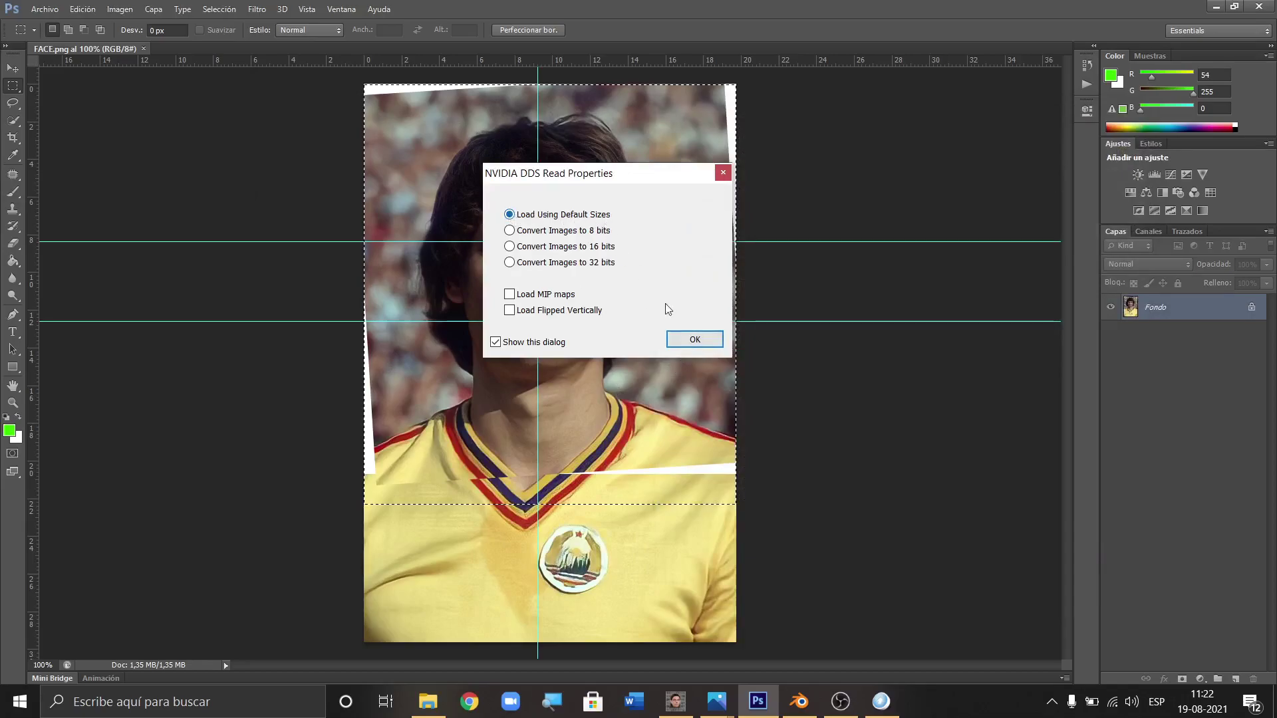
{"action": "left_click", "coordinate": [692, 339]}
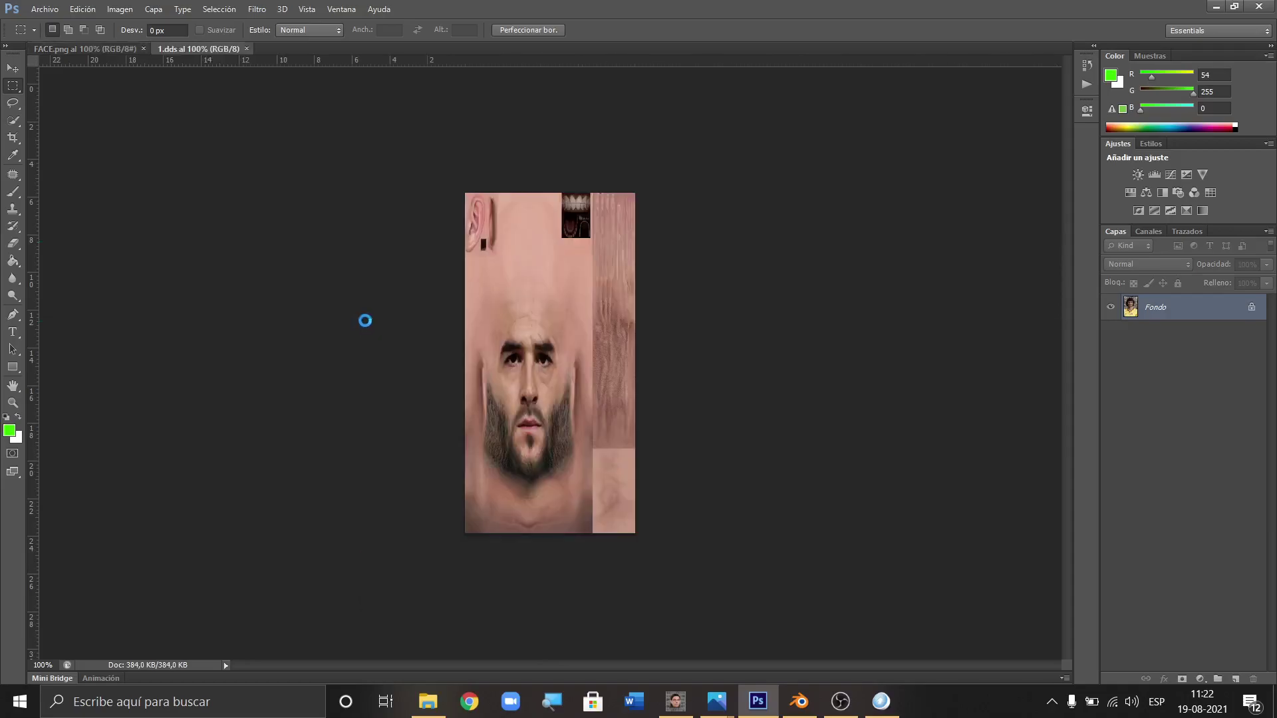
Resize the 1.dds image to 1024 by 1024 pixels.
{"action": "left_click", "coordinate": [114, 10]}
{"action": "left_click", "coordinate": [141, 127]}
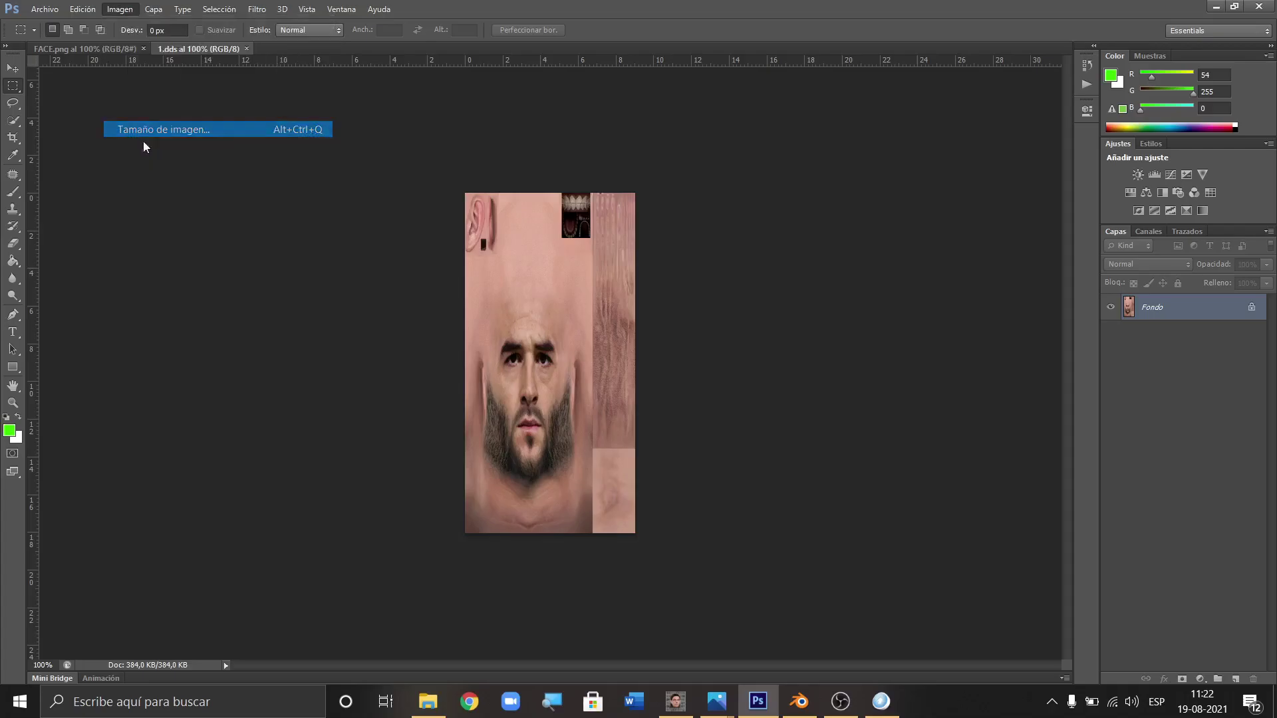
{"action": "type", "text": "1024"}
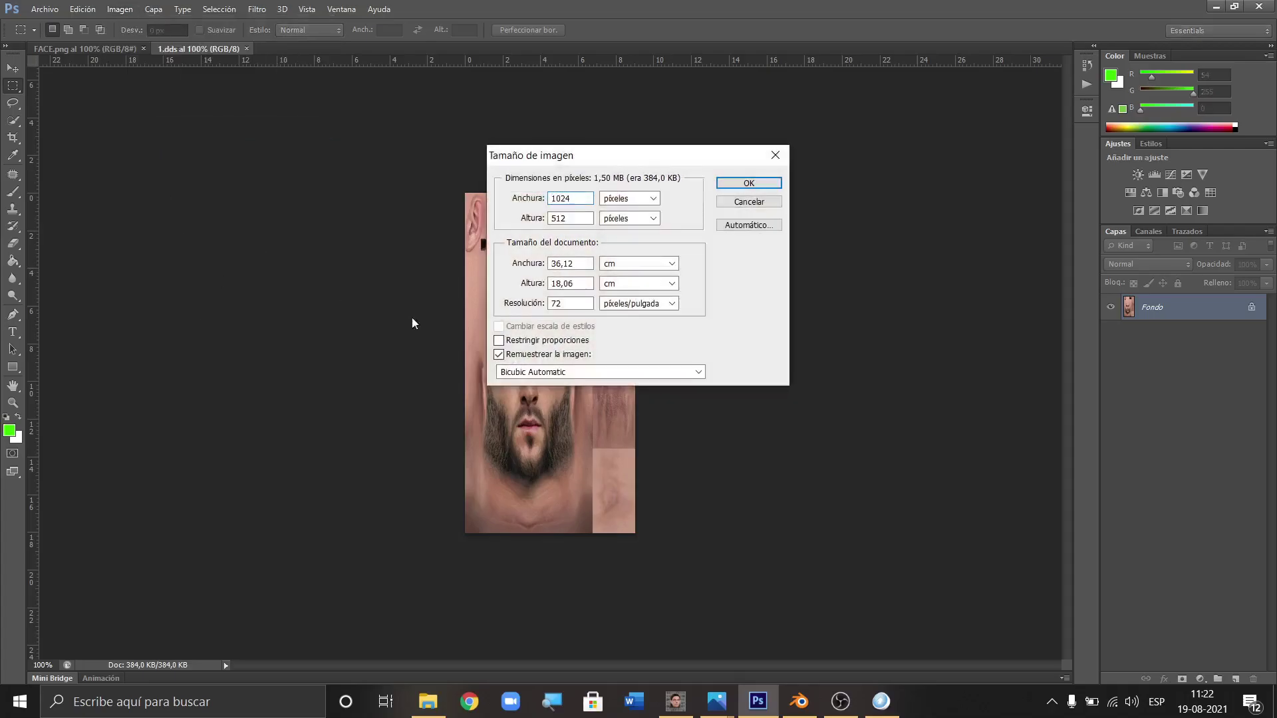
{"action": "key", "text": "Tab"}
{"action": "type", "text": "1024"}
{"action": "left_click", "coordinate": [768, 184]}
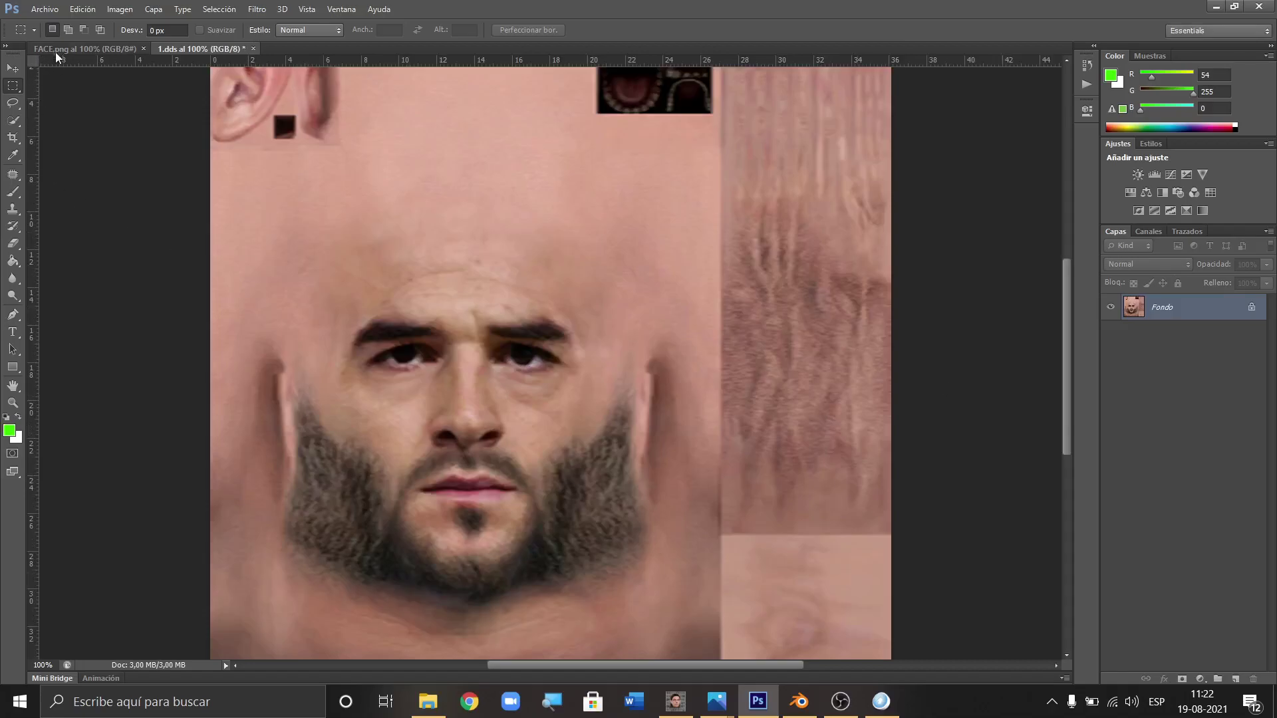
Save 1.dds in DXT1 RGB 4 bpp no alpha format with no MIP maps and close the image.
{"action": "left_click", "coordinate": [54, 13]}
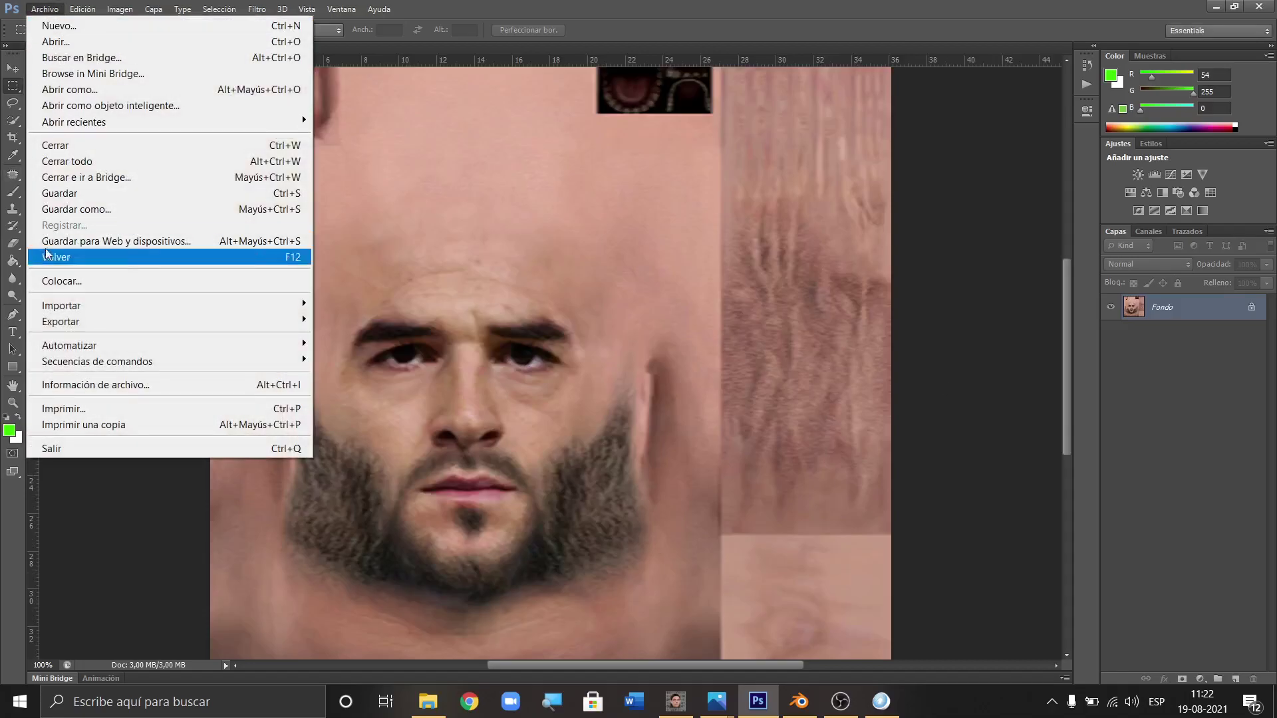
{"action": "left_click", "coordinate": [74, 194]}
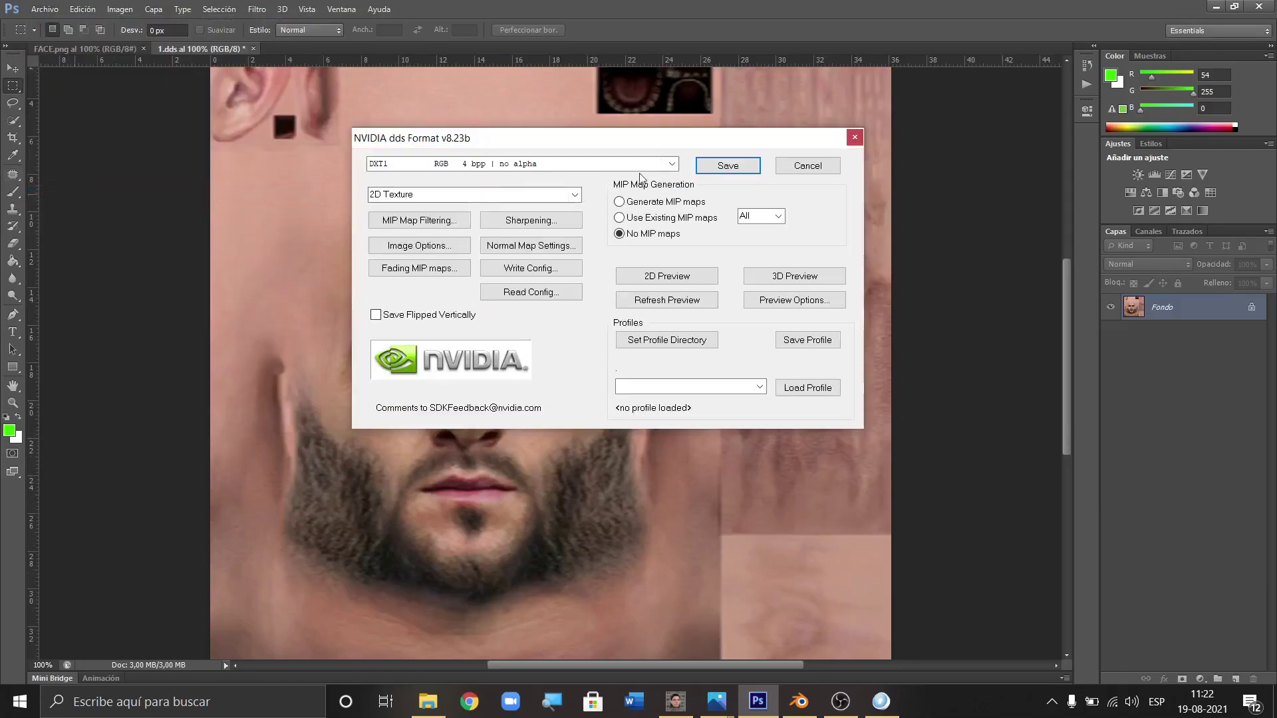
{"action": "left_click", "coordinate": [672, 164]}
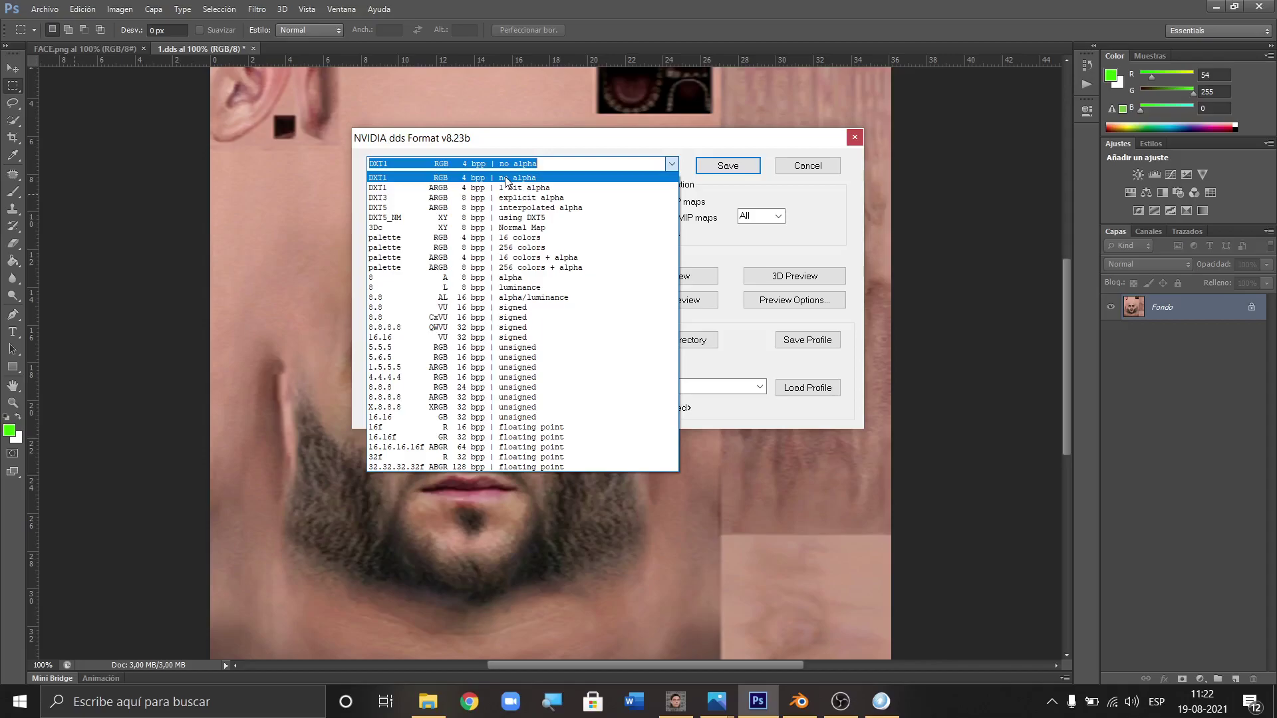
{"action": "left_click", "coordinate": [507, 180]}
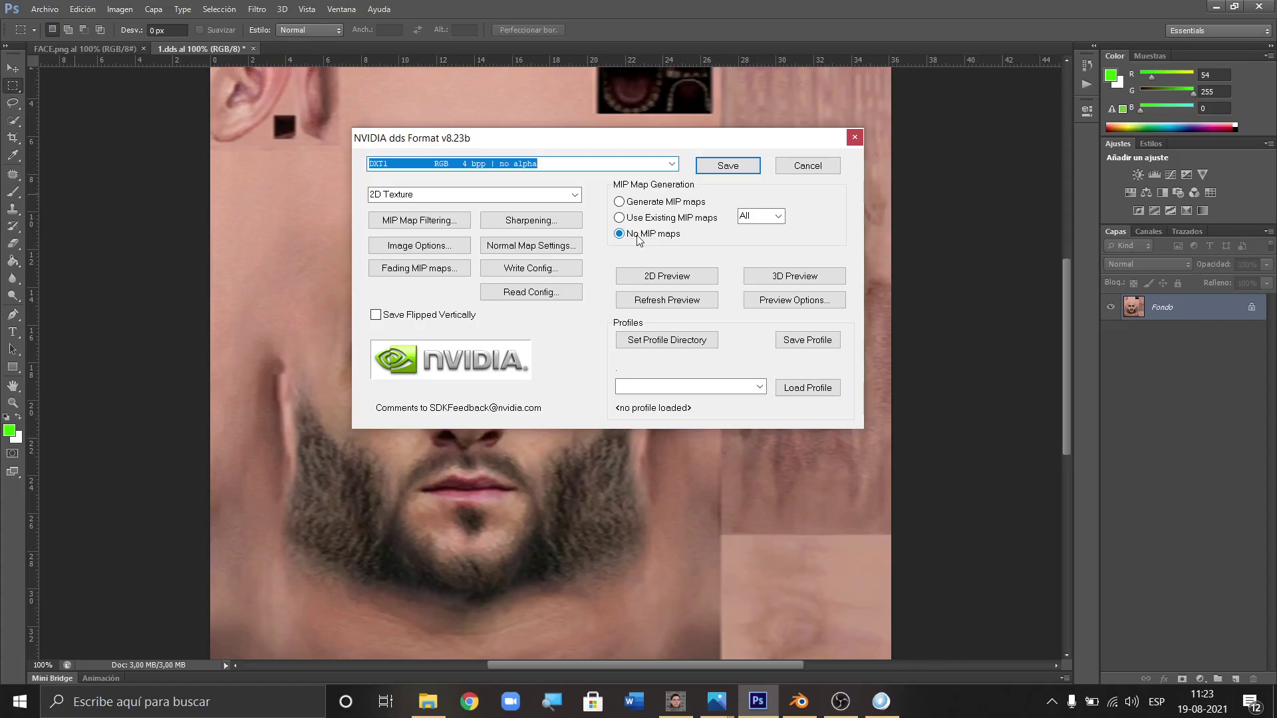
{"action": "left_click", "coordinate": [731, 168]}
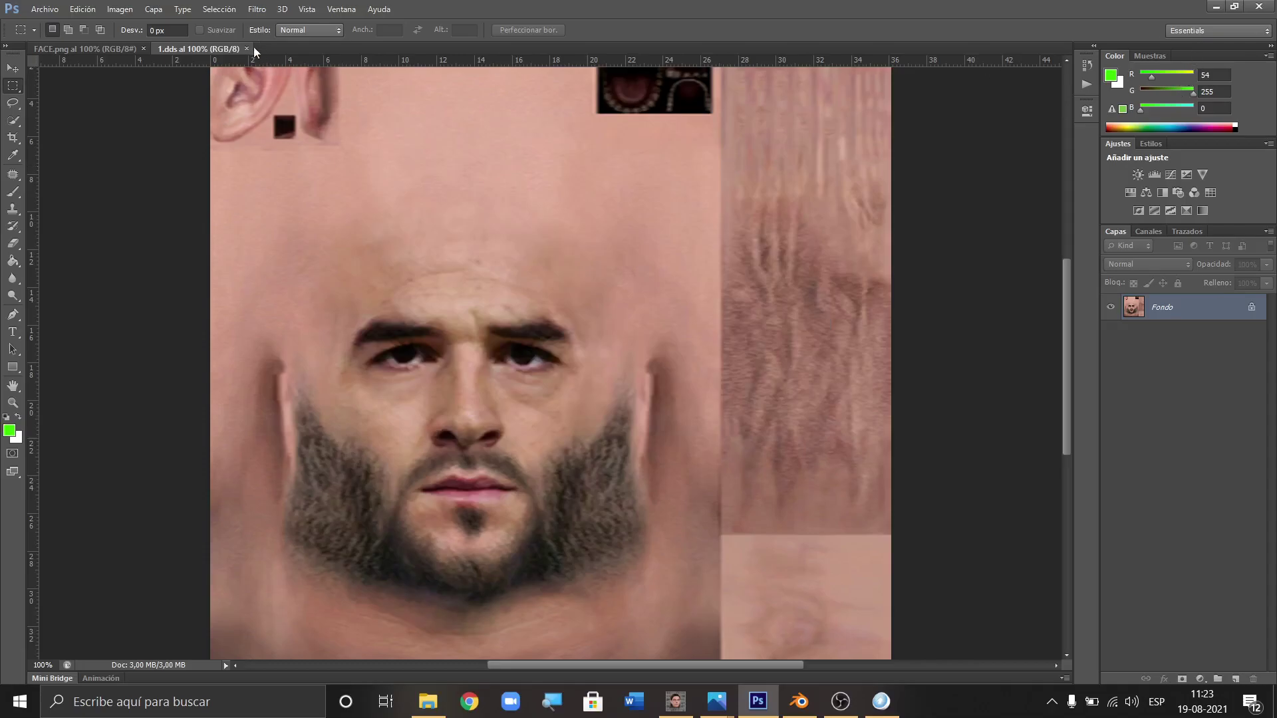
{"action": "left_click", "coordinate": [246, 49]}
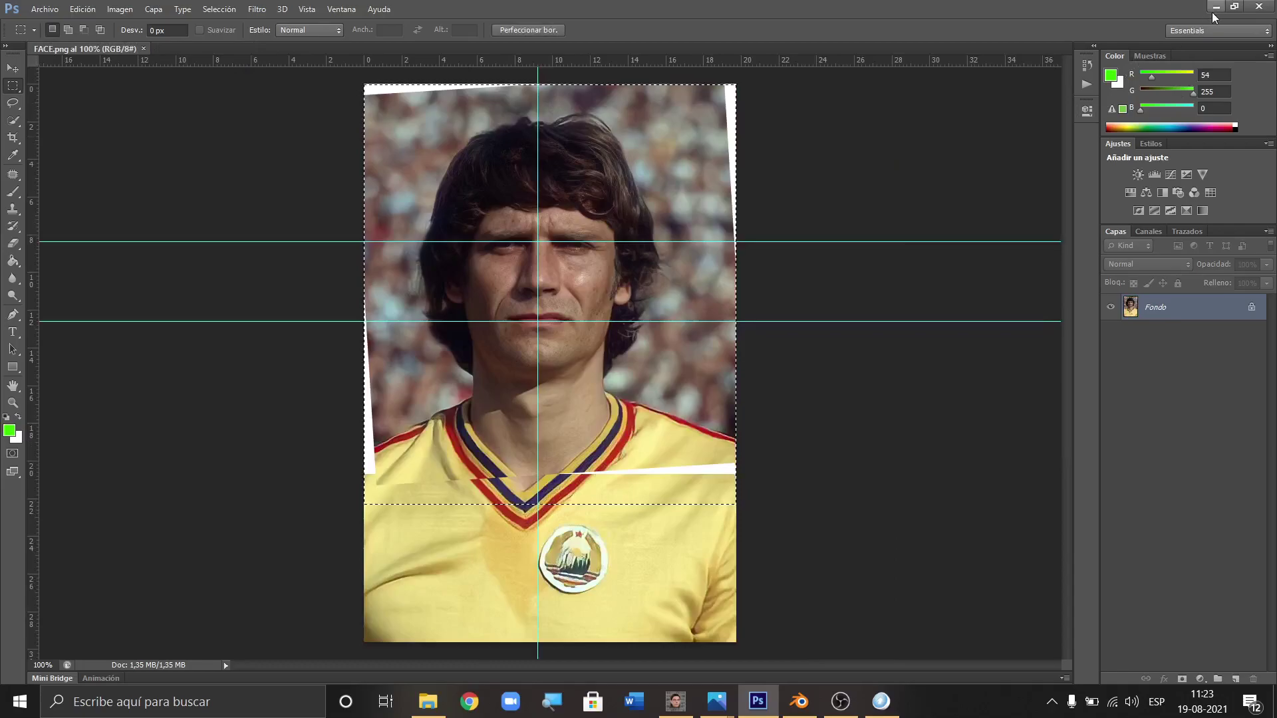
Switch to PES Ultimate Data Explorer and load 1.dds from the Dudu Georgesco folder for unnamed_2.dat.
{"action": "left_click", "coordinate": [1216, 7]}
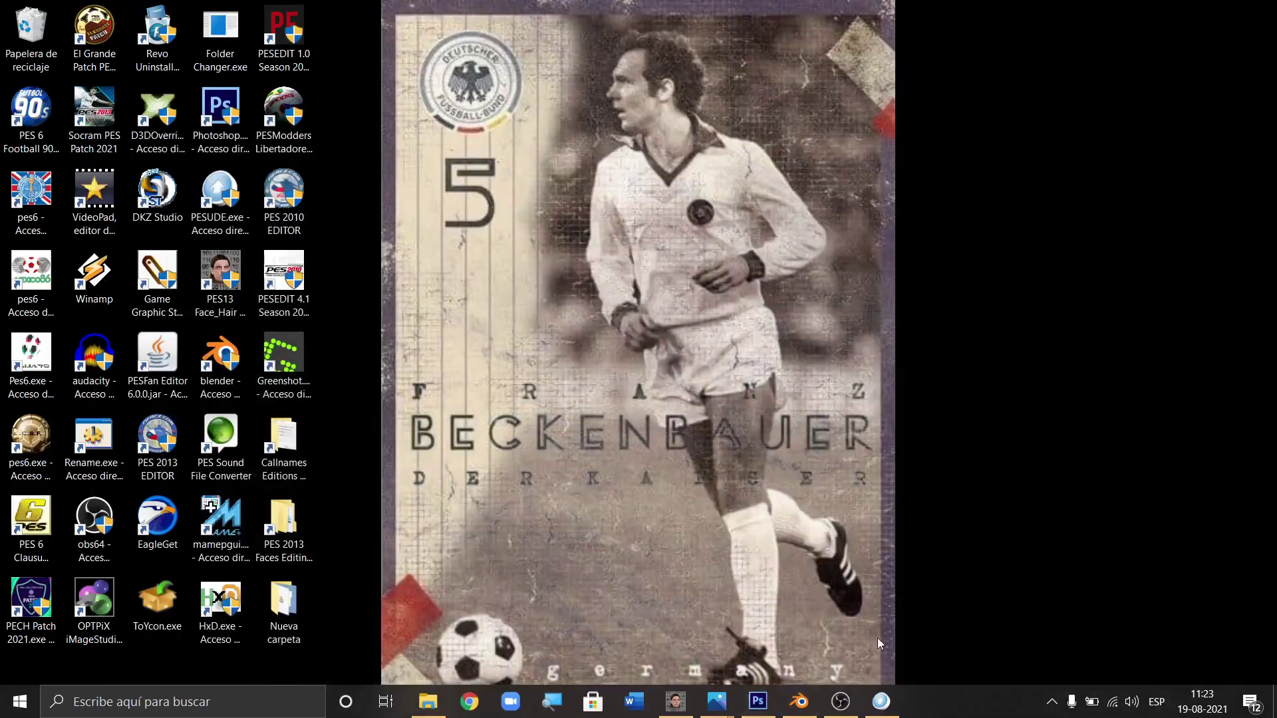
{"action": "left_click", "coordinate": [881, 702]}
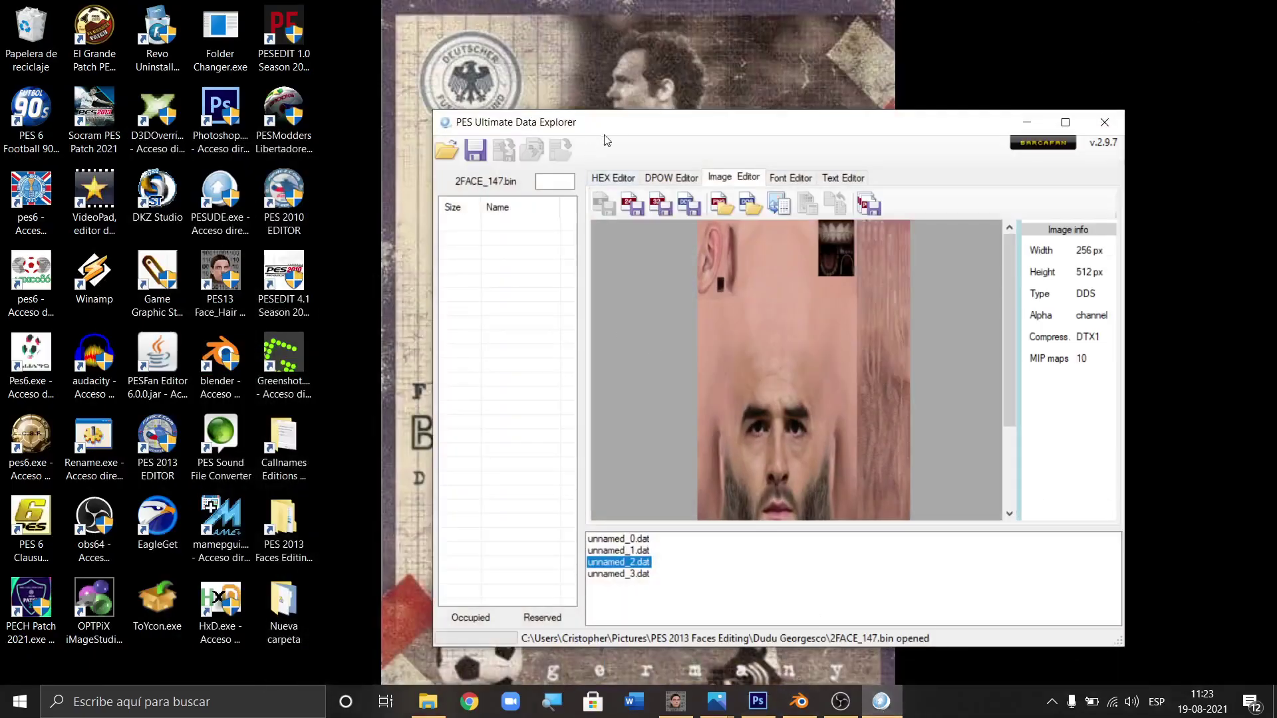
{"action": "left_click_drag", "start_coordinate": [637, 126], "coordinate": [609, 137]}
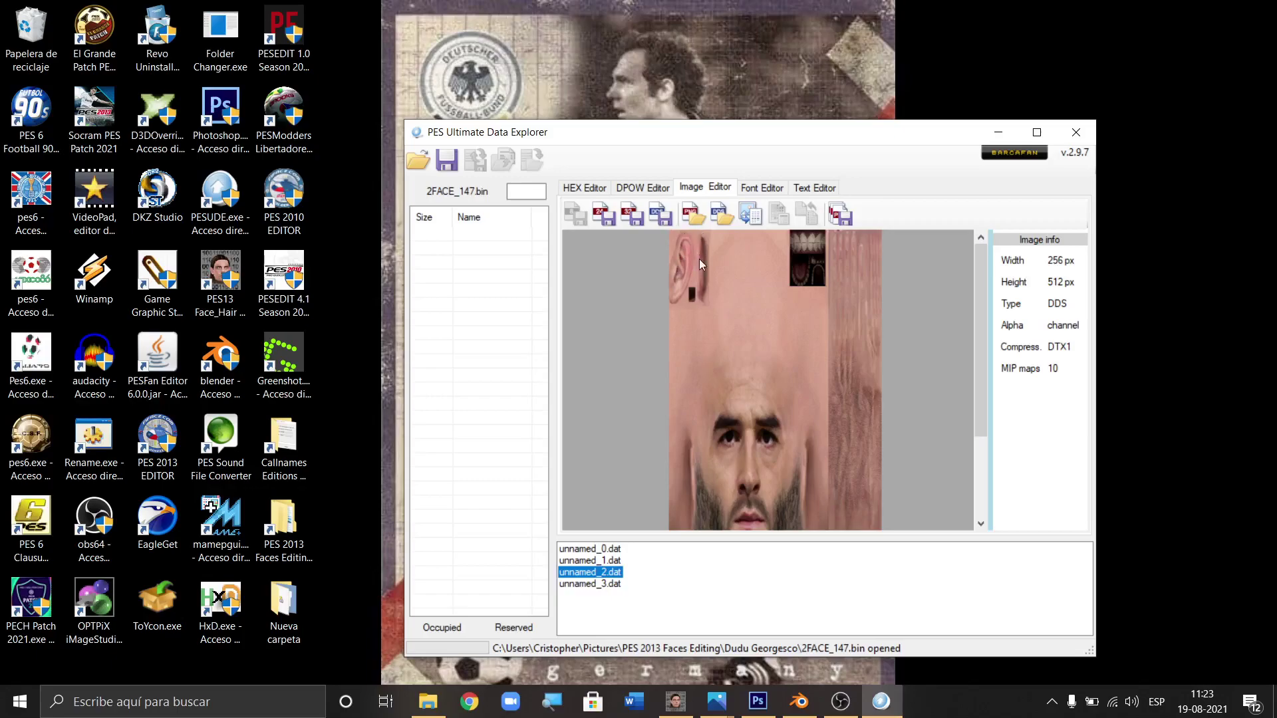
{"action": "left_click", "coordinate": [717, 215]}
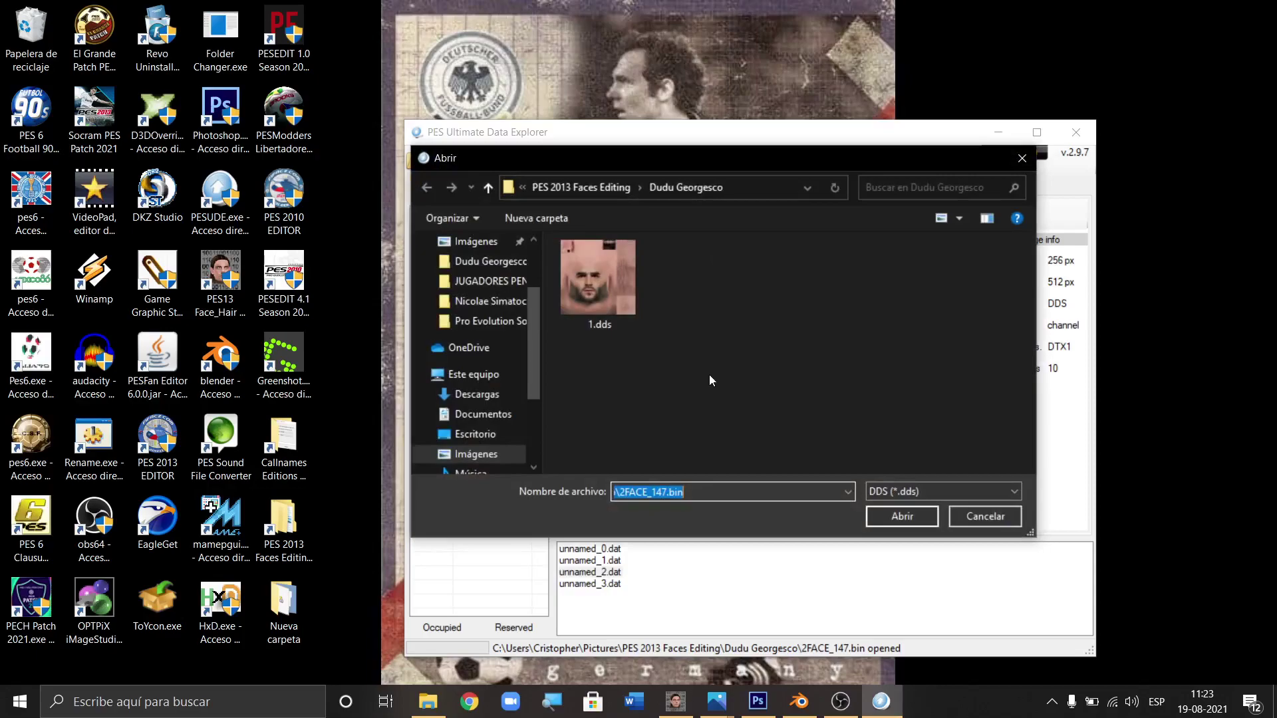
{"action": "double_click", "coordinate": [611, 286]}
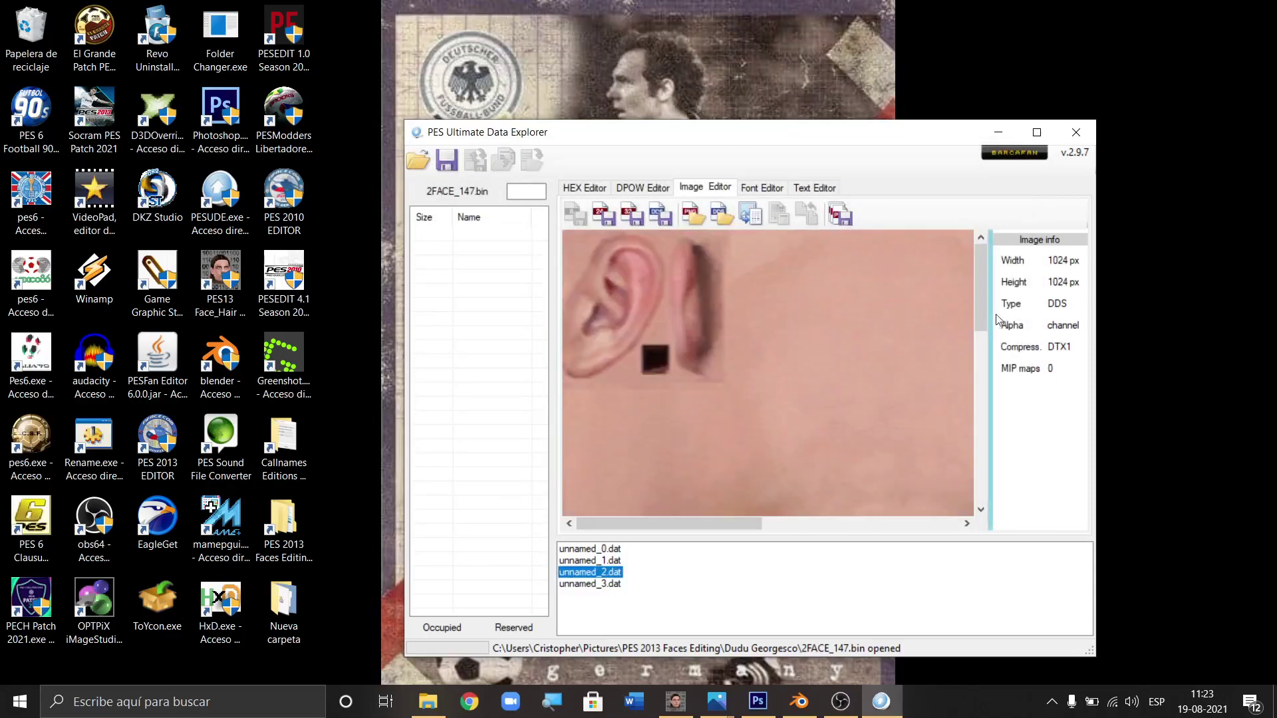
Replace the unnamed_2.dat image with the loaded texture, save 2FACE_147.bin and minimize the program.
{"action": "left_click_drag", "start_coordinate": [980, 282], "coordinate": [979, 340]}
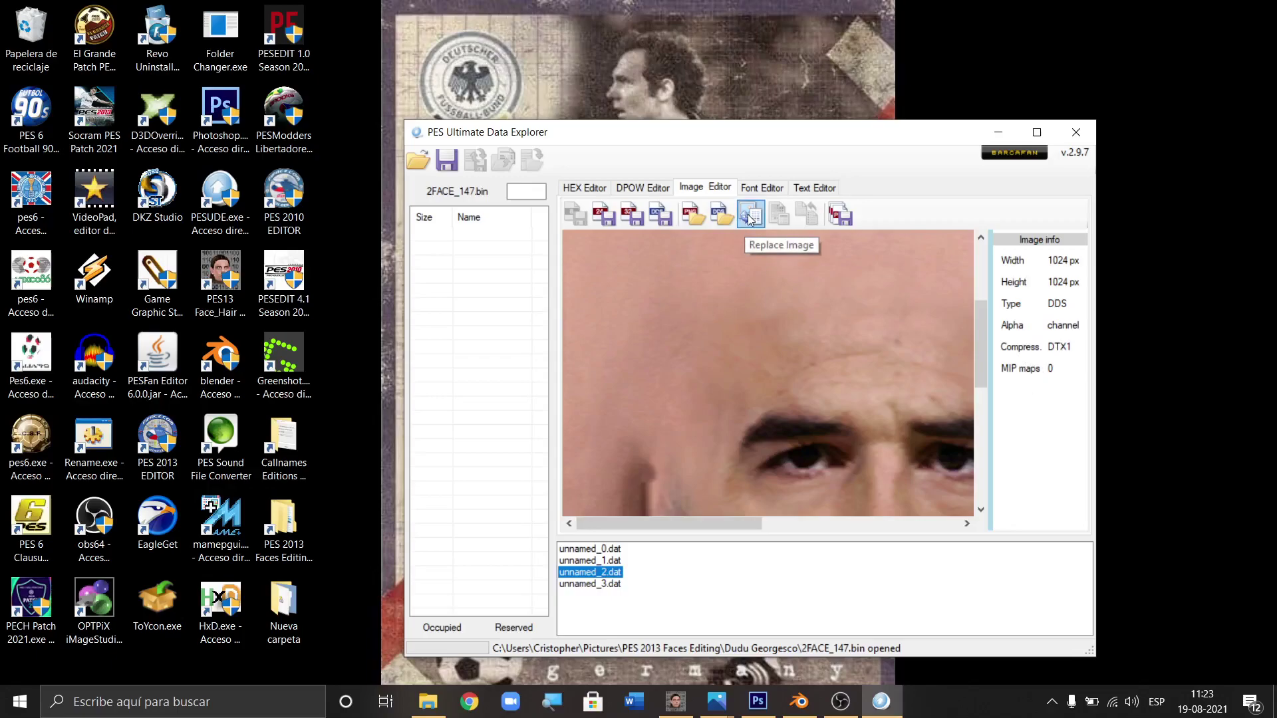
{"action": "scroll", "coordinate": [750, 219], "scroll_direction": "up", "scroll_amount": 3}
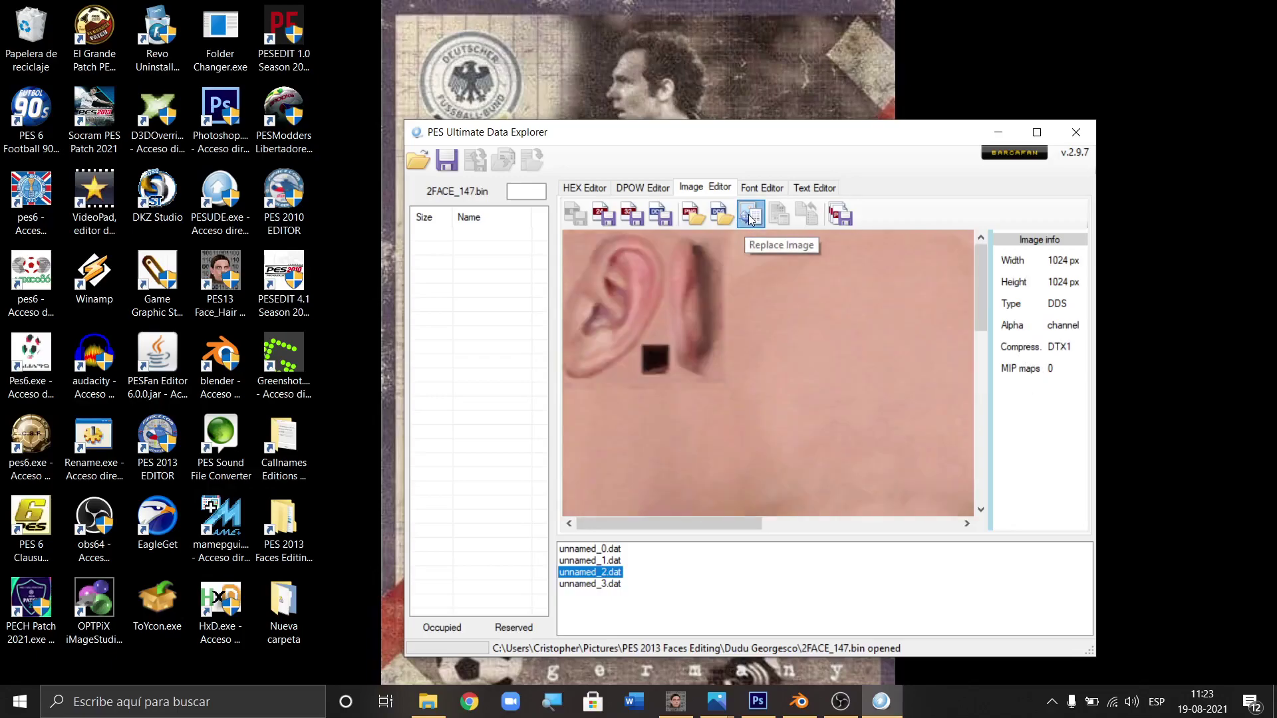
{"action": "left_click", "coordinate": [447, 163]}
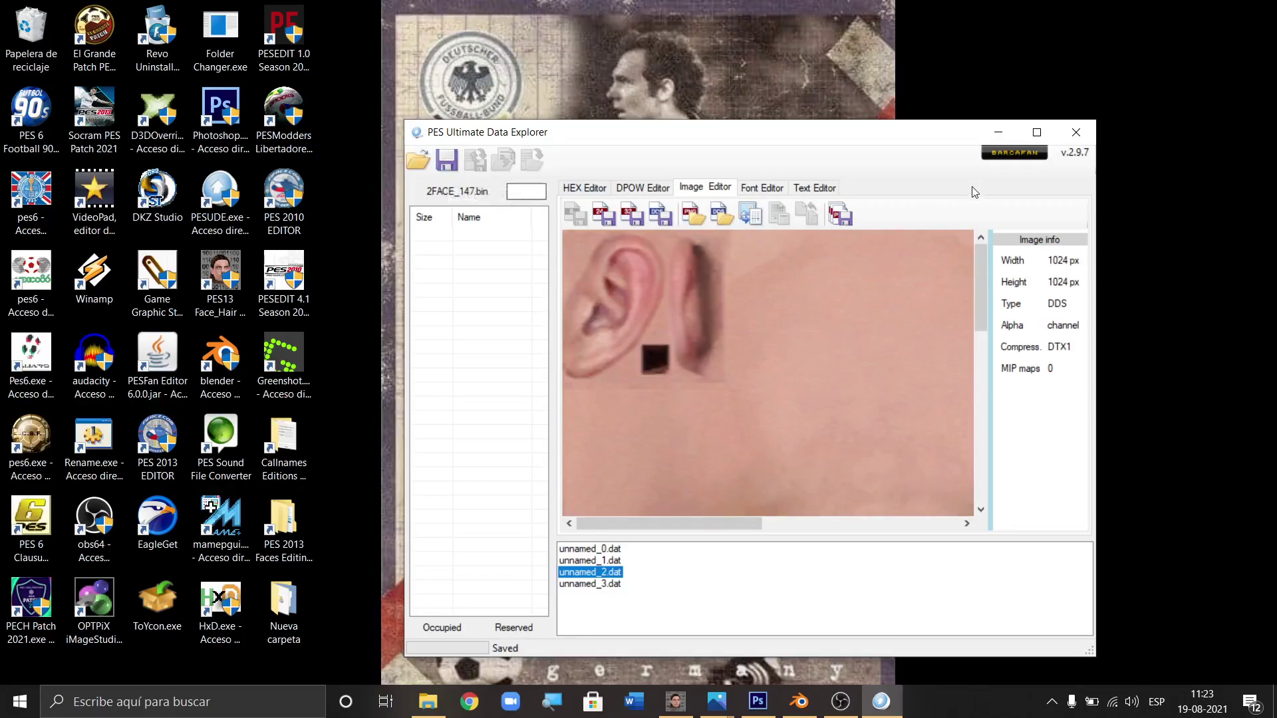
{"action": "left_click", "coordinate": [997, 135]}
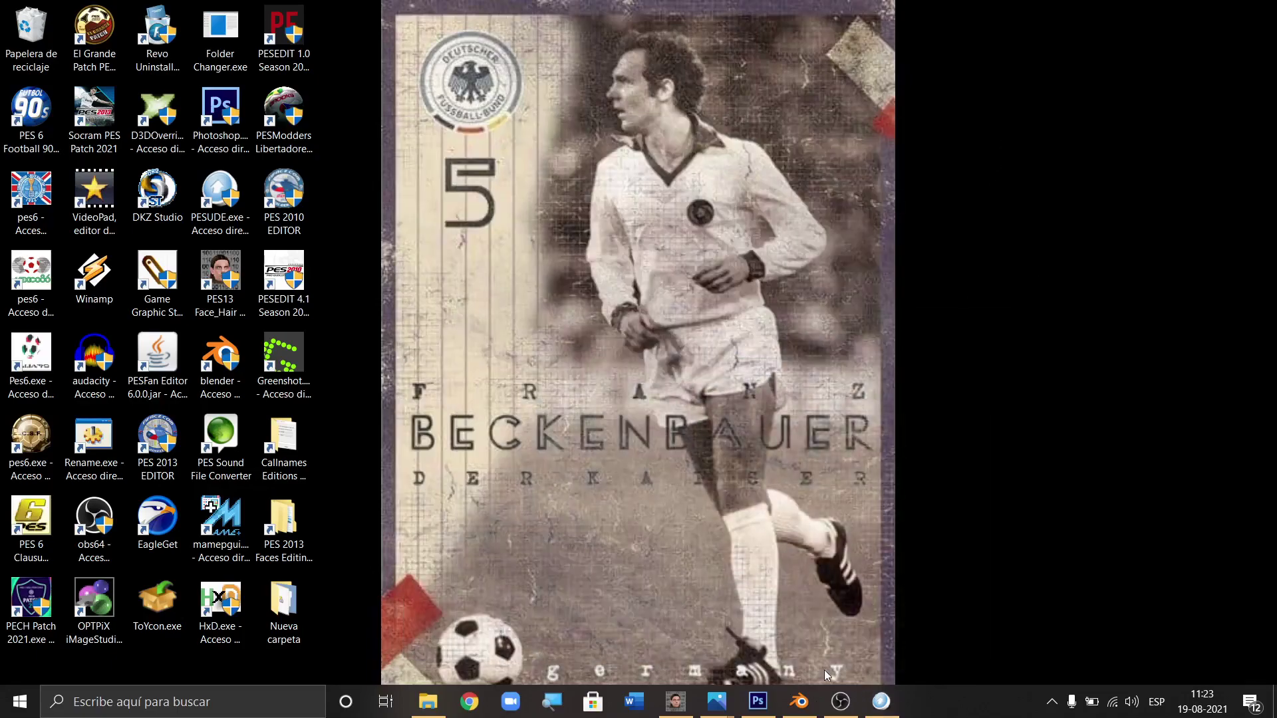
Switch to Blender, delete the existing face object and import the face model again from 2FACE_147.bin.
{"action": "left_click", "coordinate": [794, 706]}
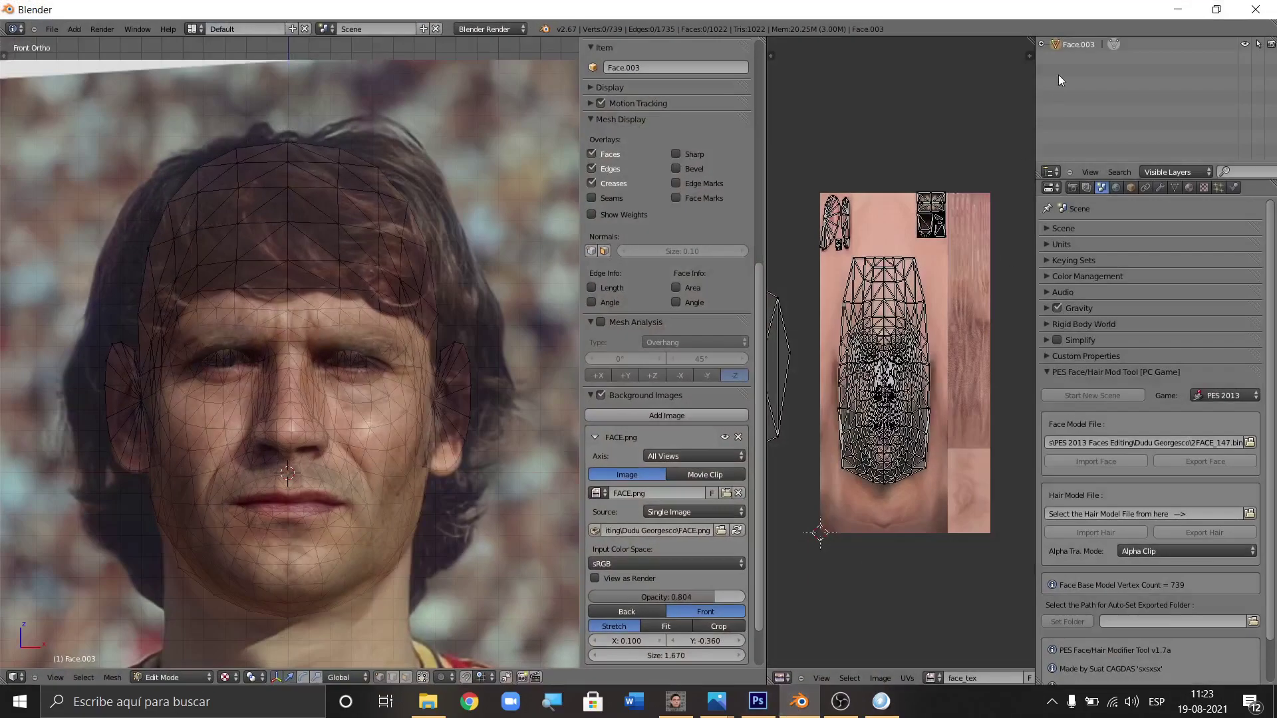
{"action": "right_click", "coordinate": [1071, 43]}
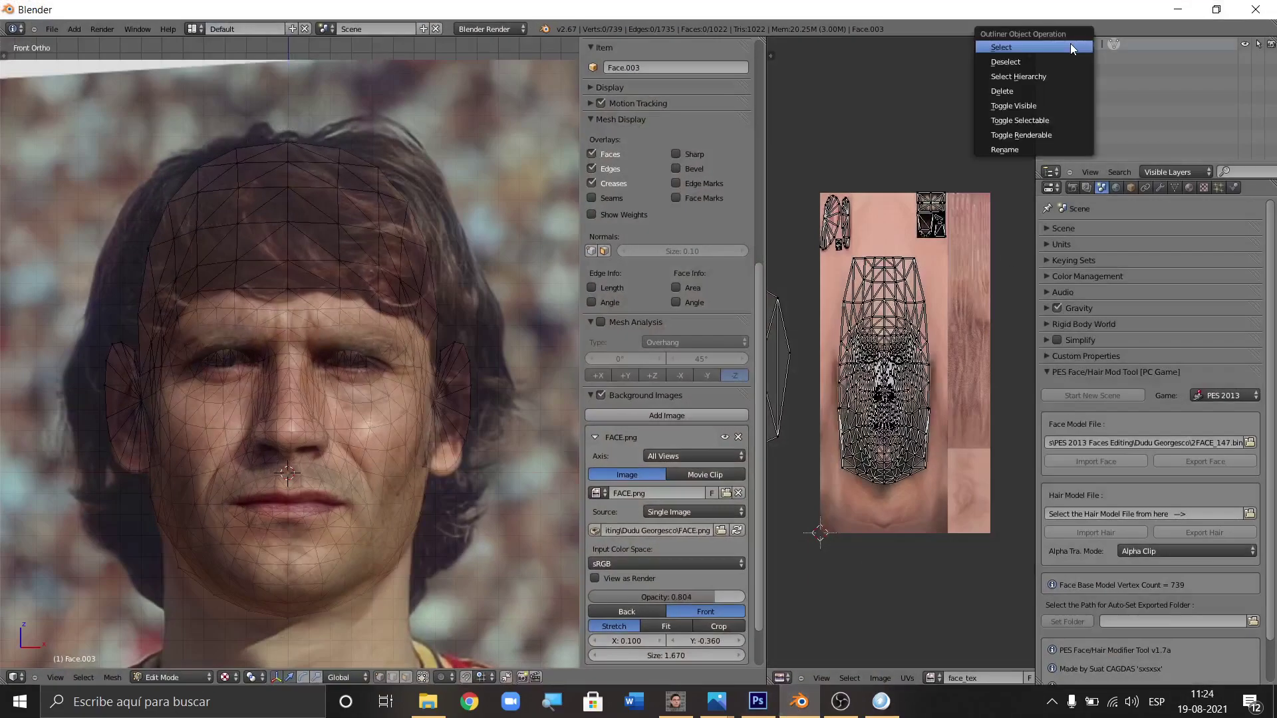
{"action": "left_click", "coordinate": [1007, 90]}
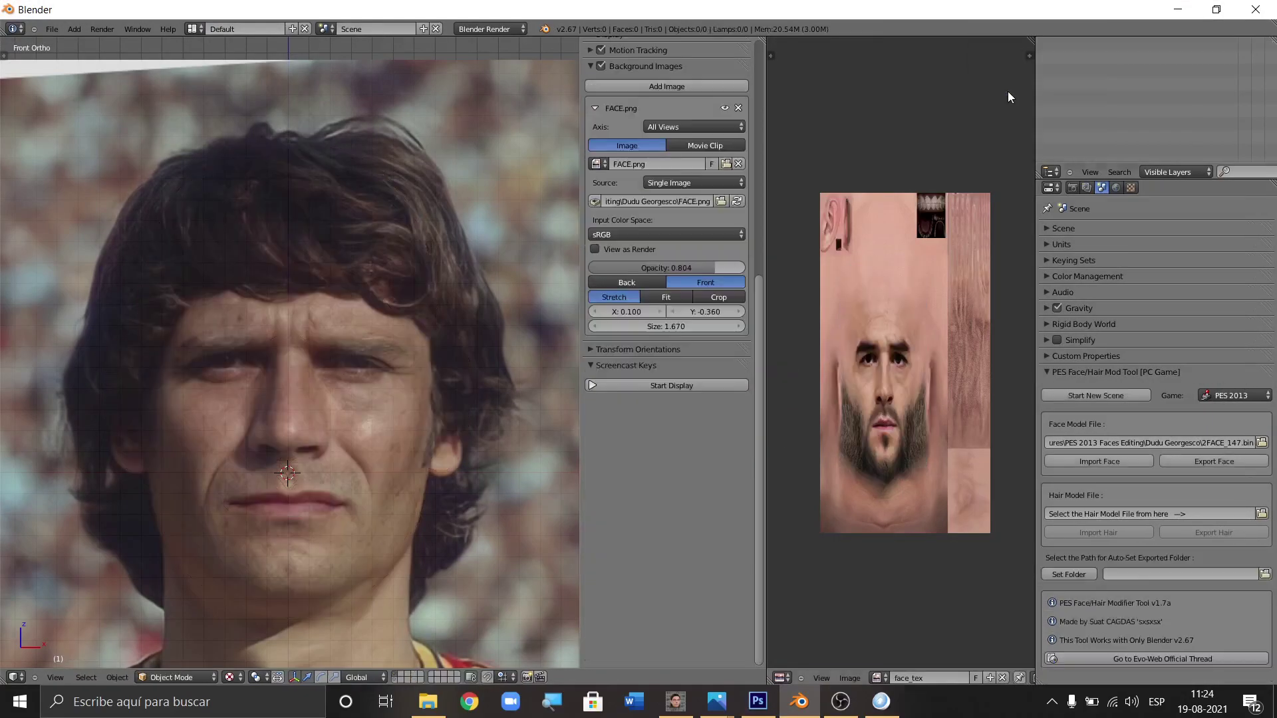
{"action": "left_click", "coordinate": [1099, 464]}
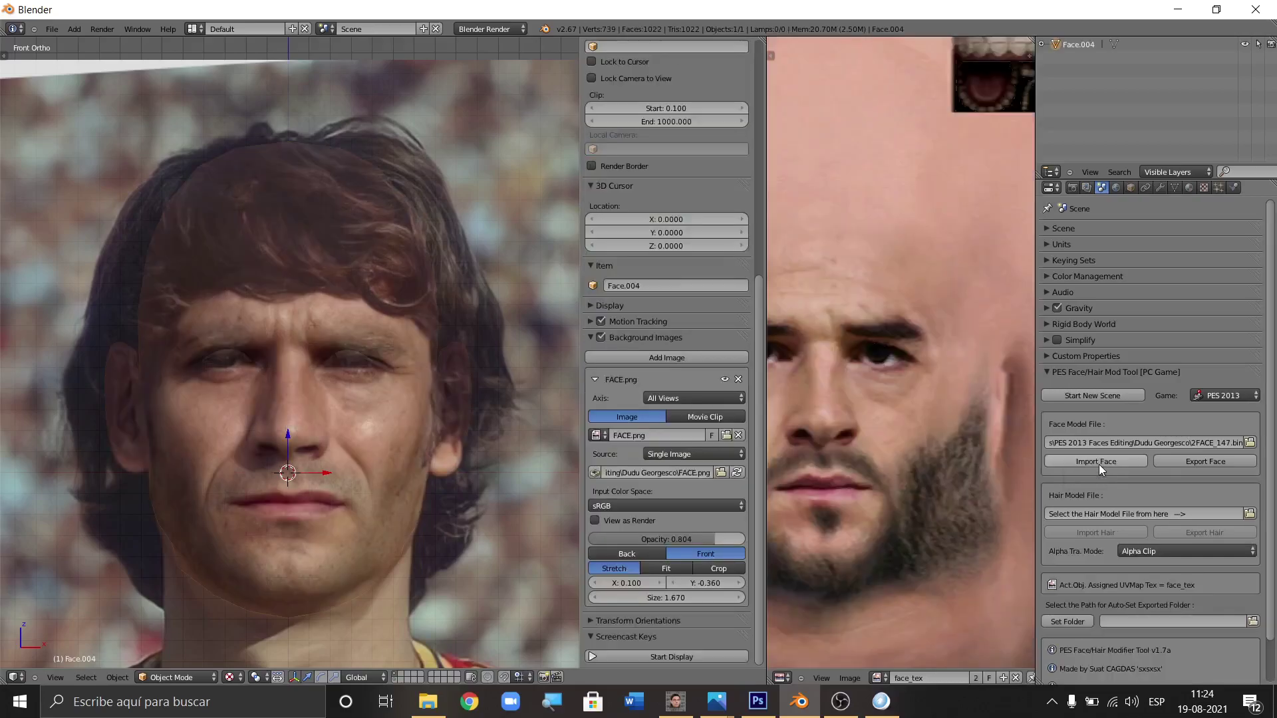
Examine the reimported face texture and how the face mesh lines up with the FACE.png reference photo.
{"action": "scroll", "coordinate": [899, 304], "scroll_direction": "down", "scroll_amount": 3}
{"action": "scroll", "coordinate": [910, 305], "scroll_direction": "down", "scroll_amount": 1}
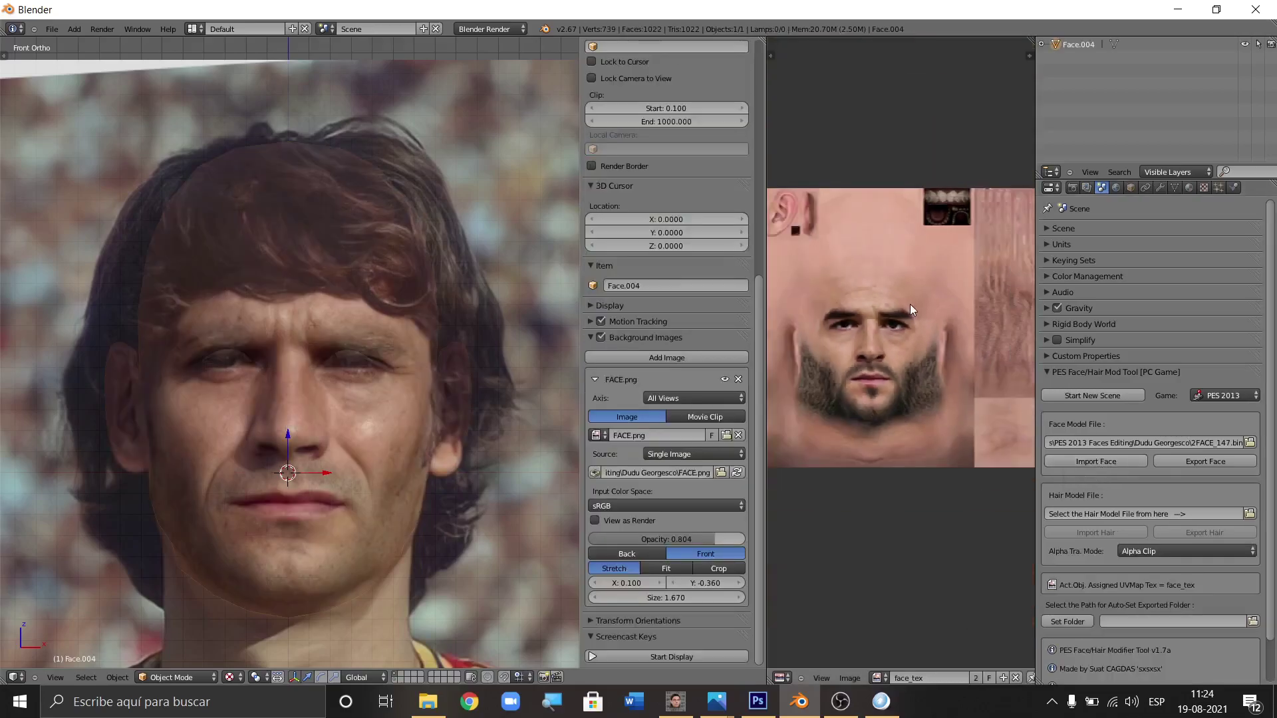
{"action": "scroll", "coordinate": [905, 306], "scroll_direction": "up", "scroll_amount": 1}
{"action": "scroll", "coordinate": [900, 304], "scroll_direction": "up", "scroll_amount": 2}
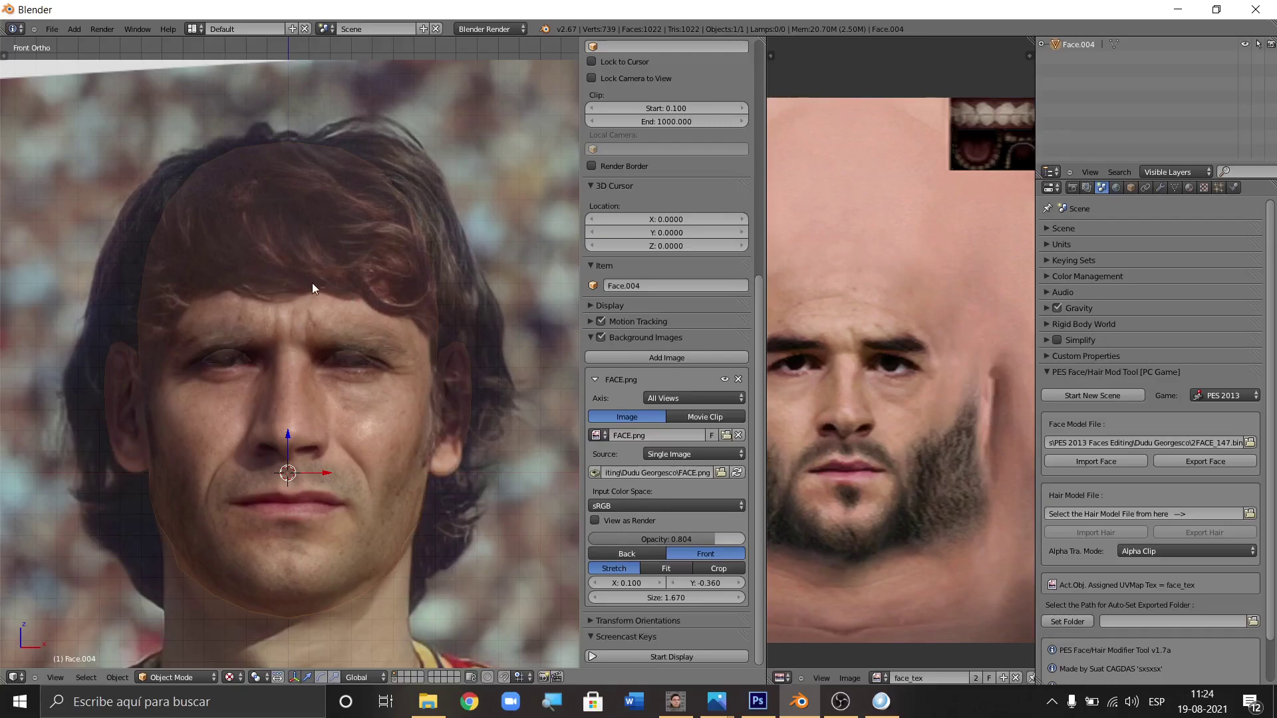
{"action": "scroll", "coordinate": [315, 285], "scroll_direction": "down", "scroll_amount": 1}
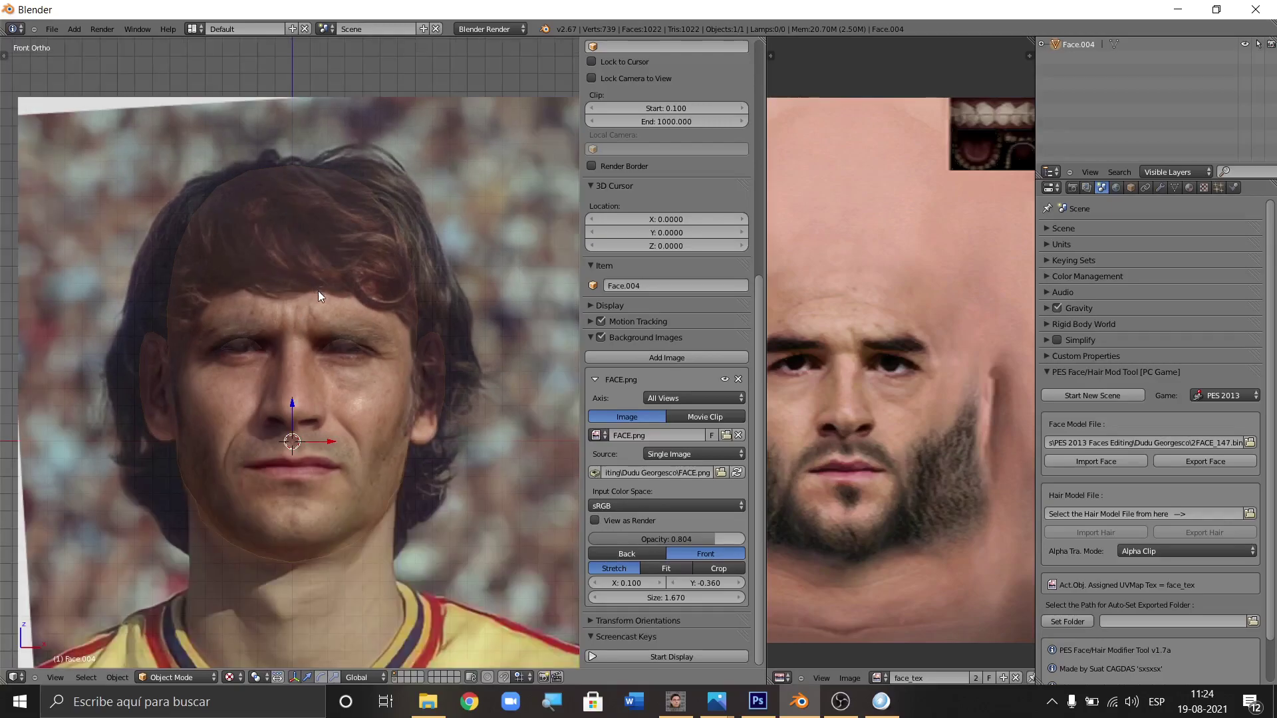
{"action": "scroll", "coordinate": [196, 291], "scroll_direction": "up", "scroll_amount": 2}
{"action": "scroll", "coordinate": [370, 298], "scroll_direction": "up", "scroll_amount": 1}
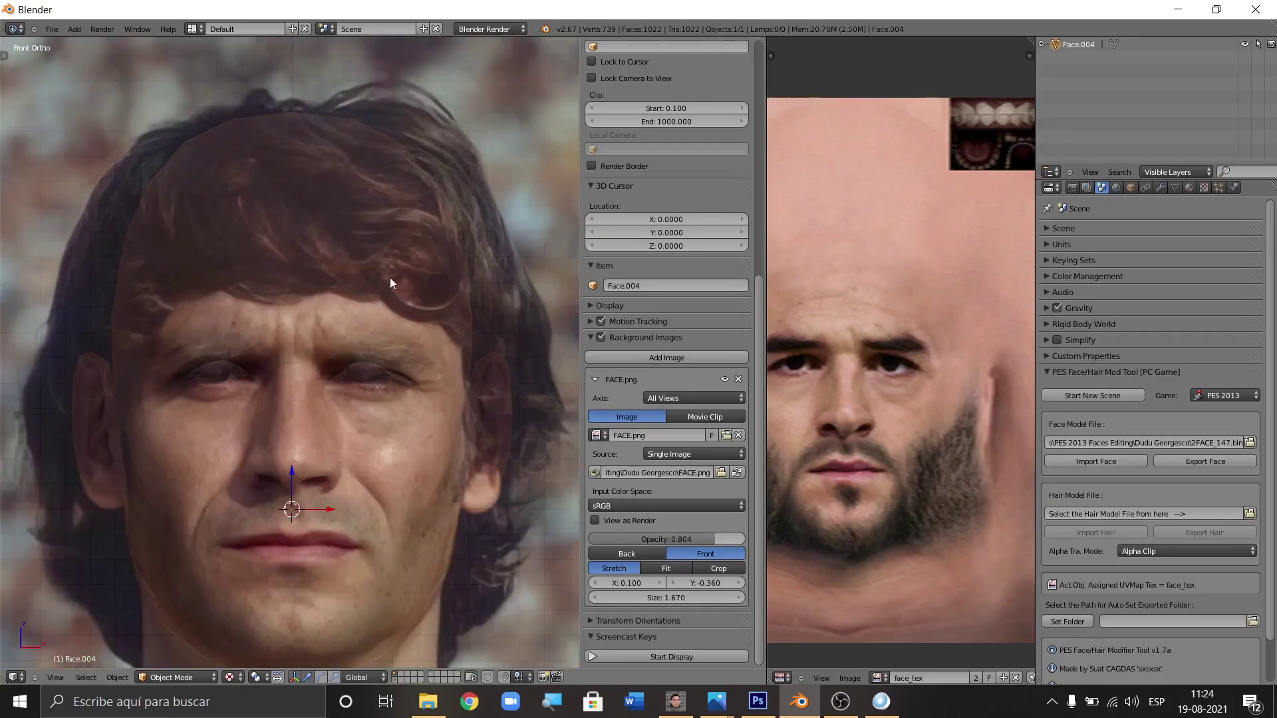
{"action": "scroll", "coordinate": [376, 291], "scroll_direction": "down", "scroll_amount": 1}
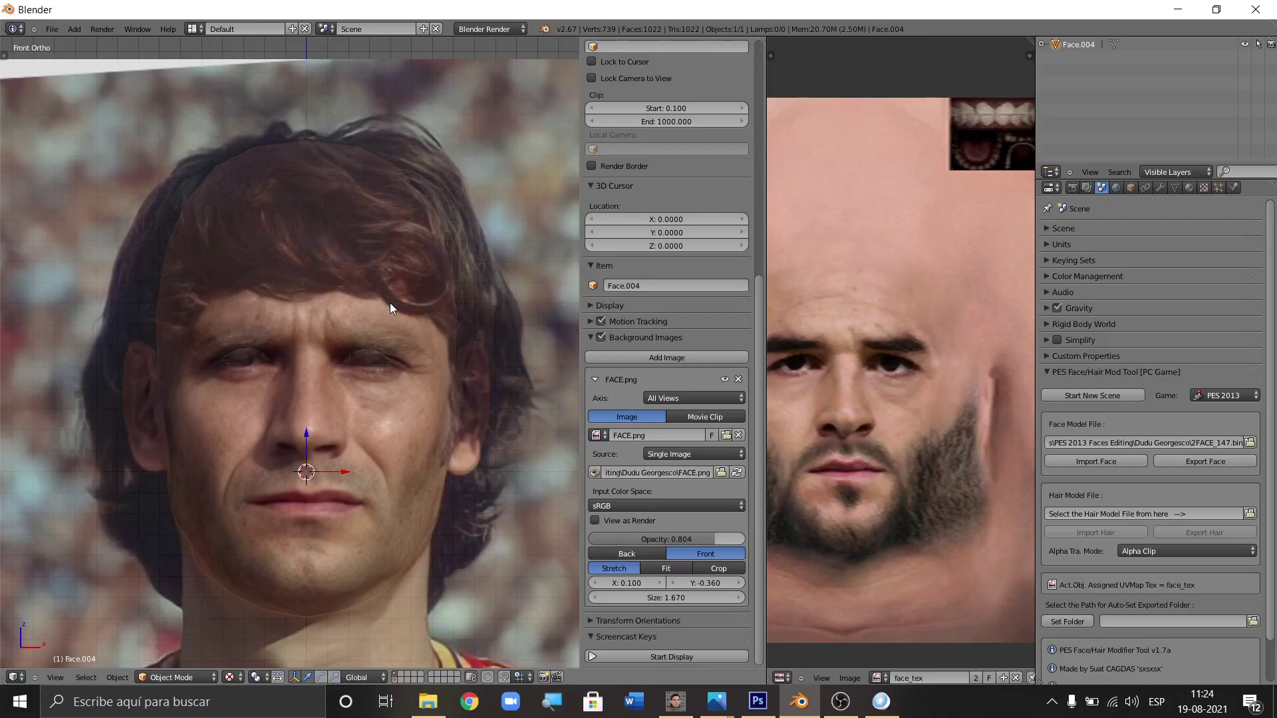
{"action": "scroll", "coordinate": [377, 263], "scroll_direction": "up", "scroll_amount": 1}
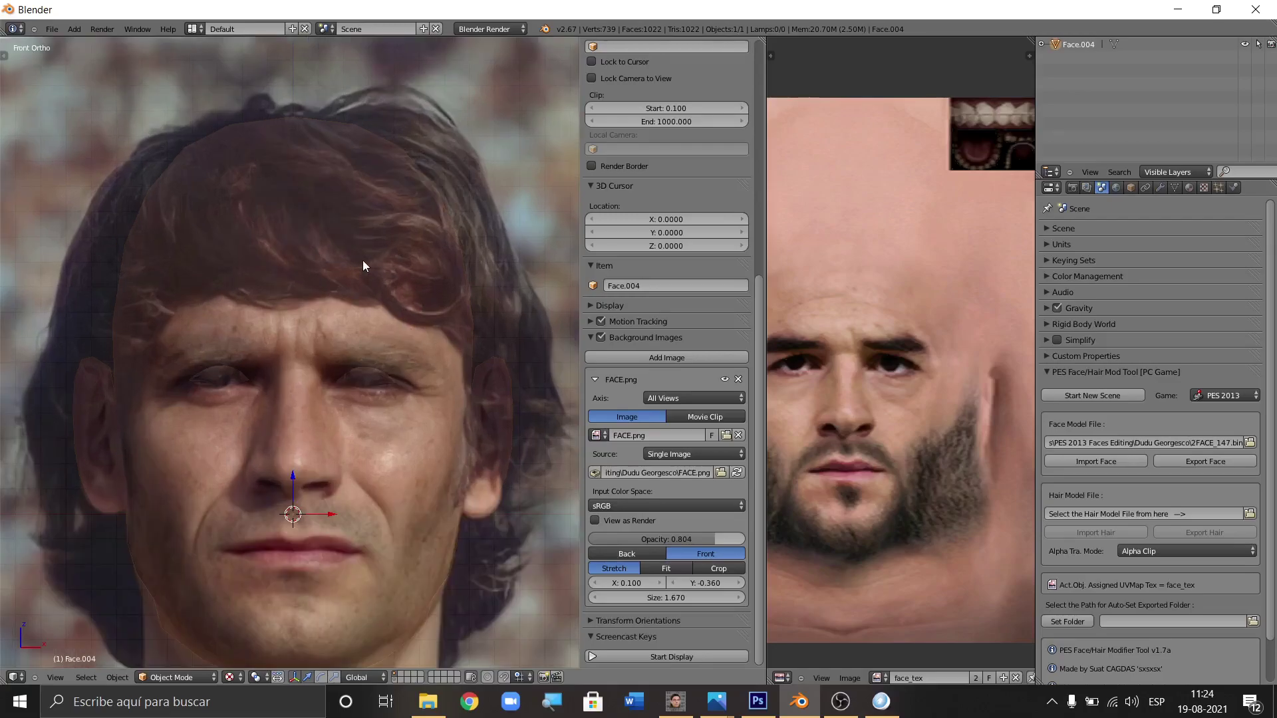
{"action": "scroll", "coordinate": [362, 286], "scroll_direction": "down", "scroll_amount": 4}
{"action": "scroll", "coordinate": [361, 370], "scroll_direction": "up", "scroll_amount": 4}
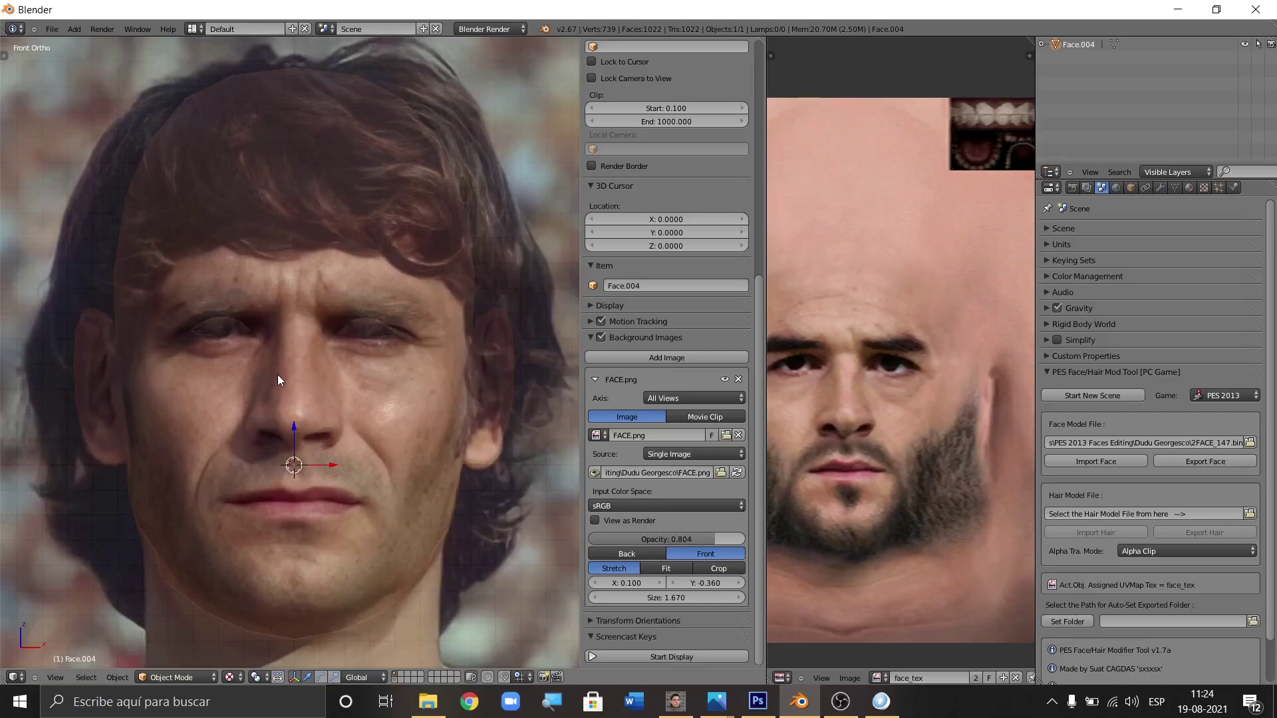
{"action": "scroll", "coordinate": [278, 377], "scroll_direction": "down", "scroll_amount": 1}
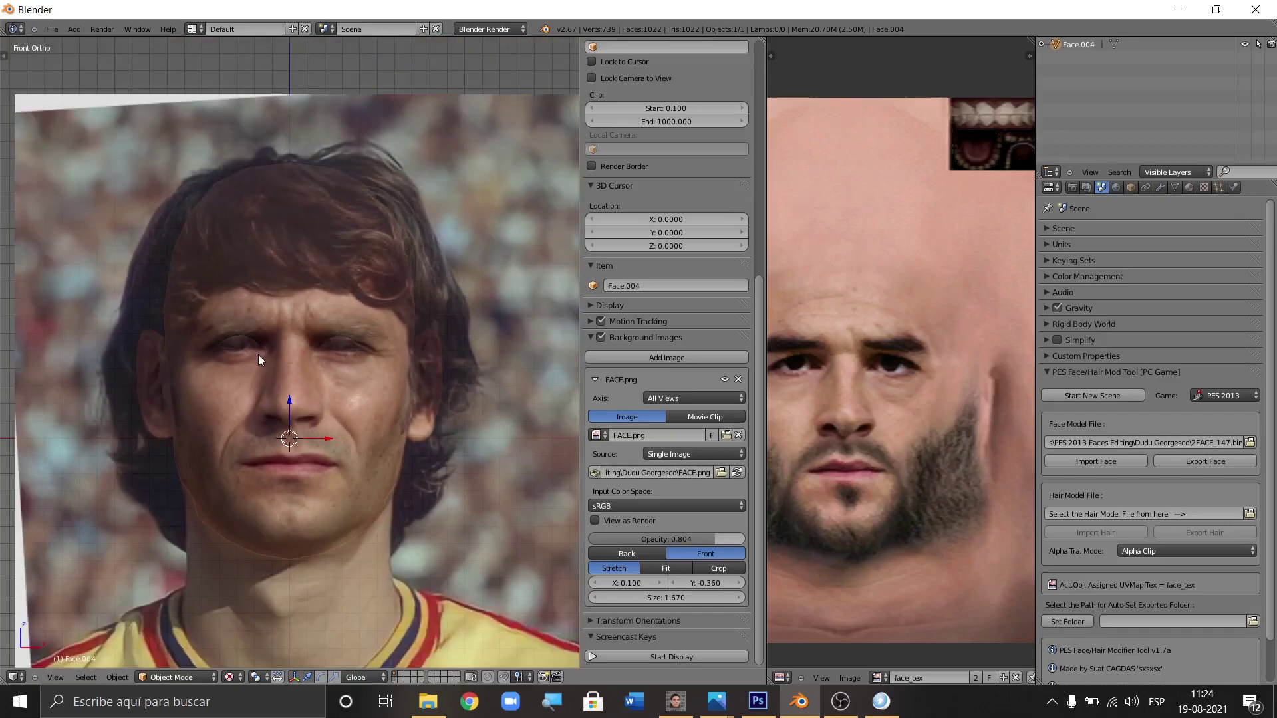
{"action": "scroll", "coordinate": [258, 353], "scroll_direction": "up", "scroll_amount": 2}
{"action": "scroll", "coordinate": [275, 319], "scroll_direction": "down", "scroll_amount": 1}
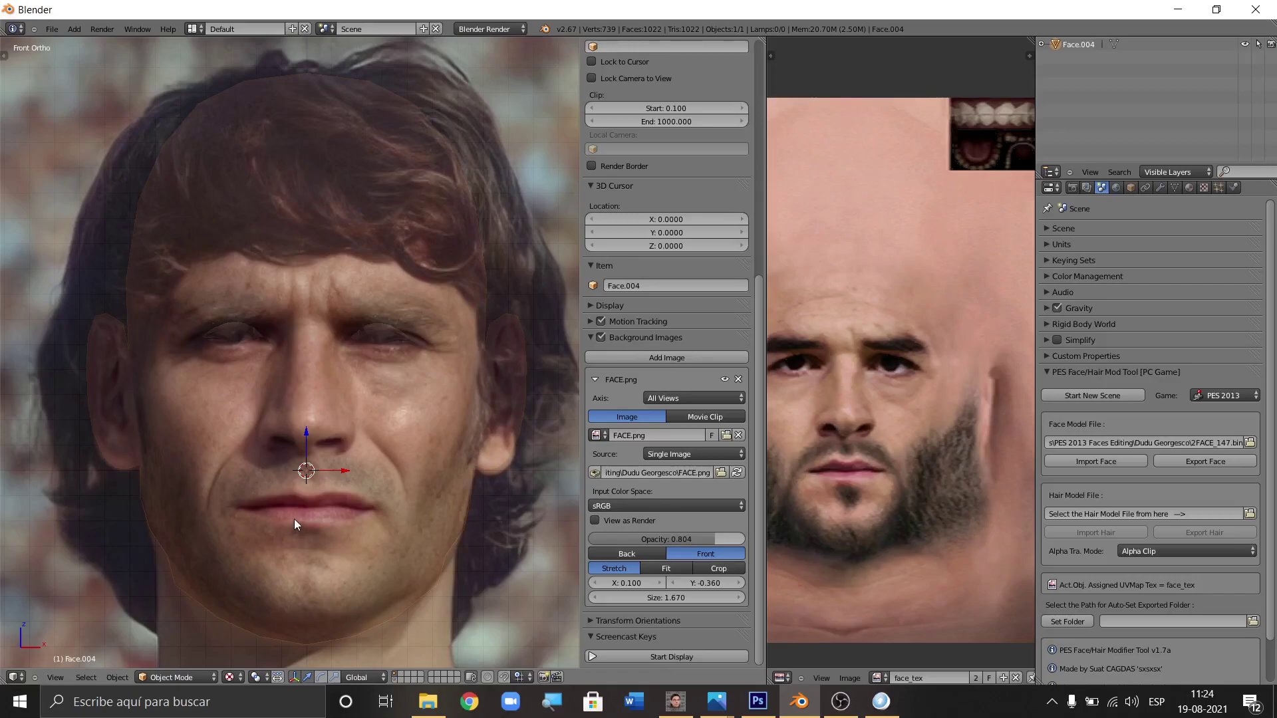
Put the imported face mesh in Edit Mode and deselect all its vertices.
{"action": "left_click", "coordinate": [190, 679]}
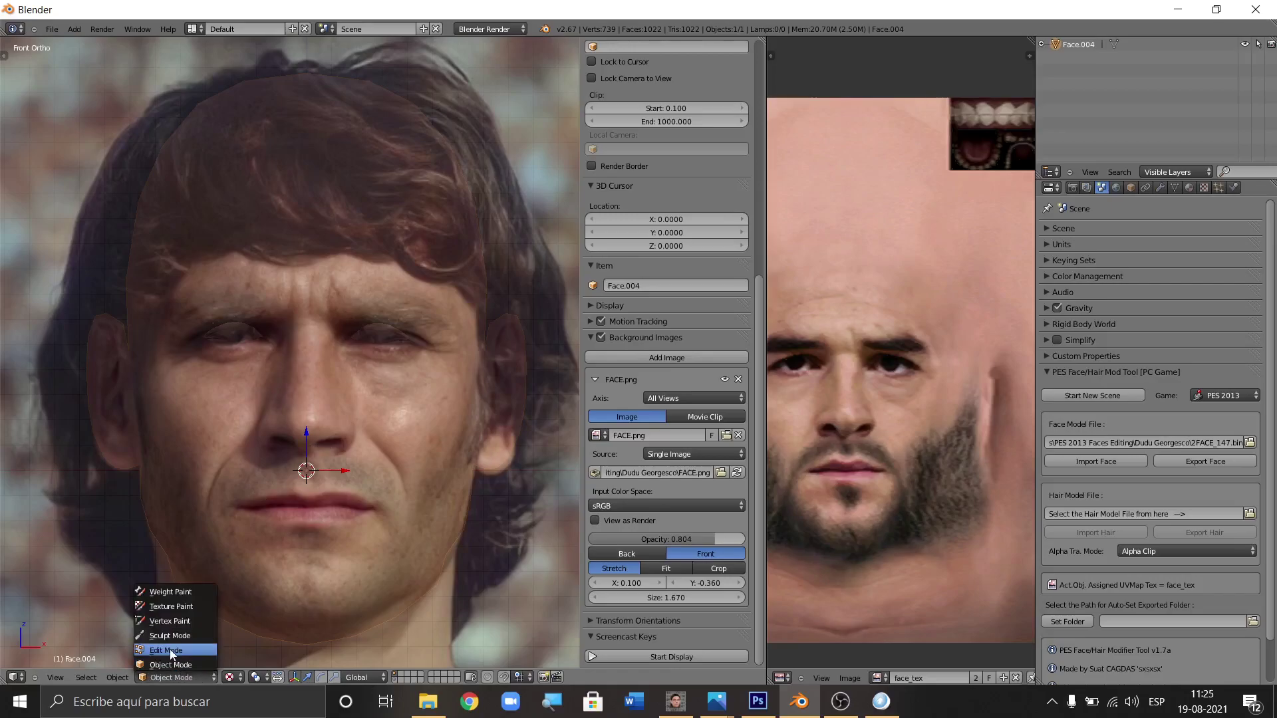
{"action": "left_click", "coordinate": [170, 649]}
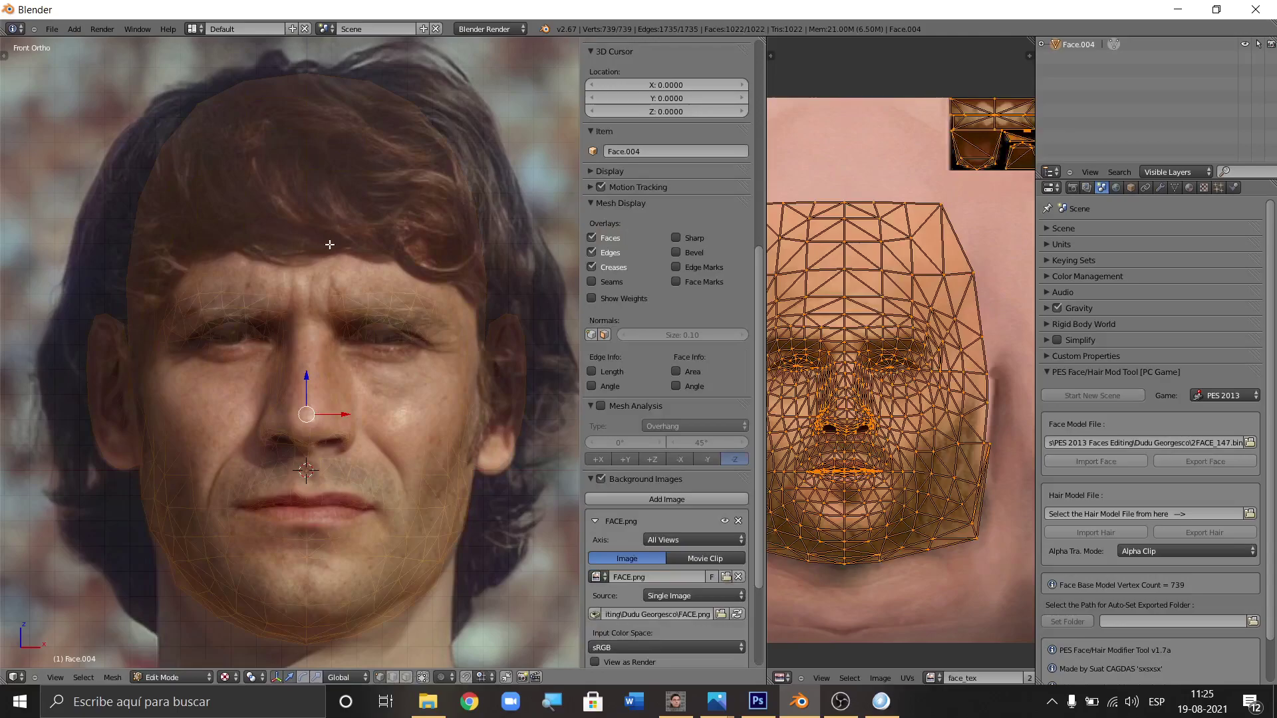
{"action": "key", "text": "a"}
{"action": "key", "text": "a"}
{"action": "key", "text": "a"}
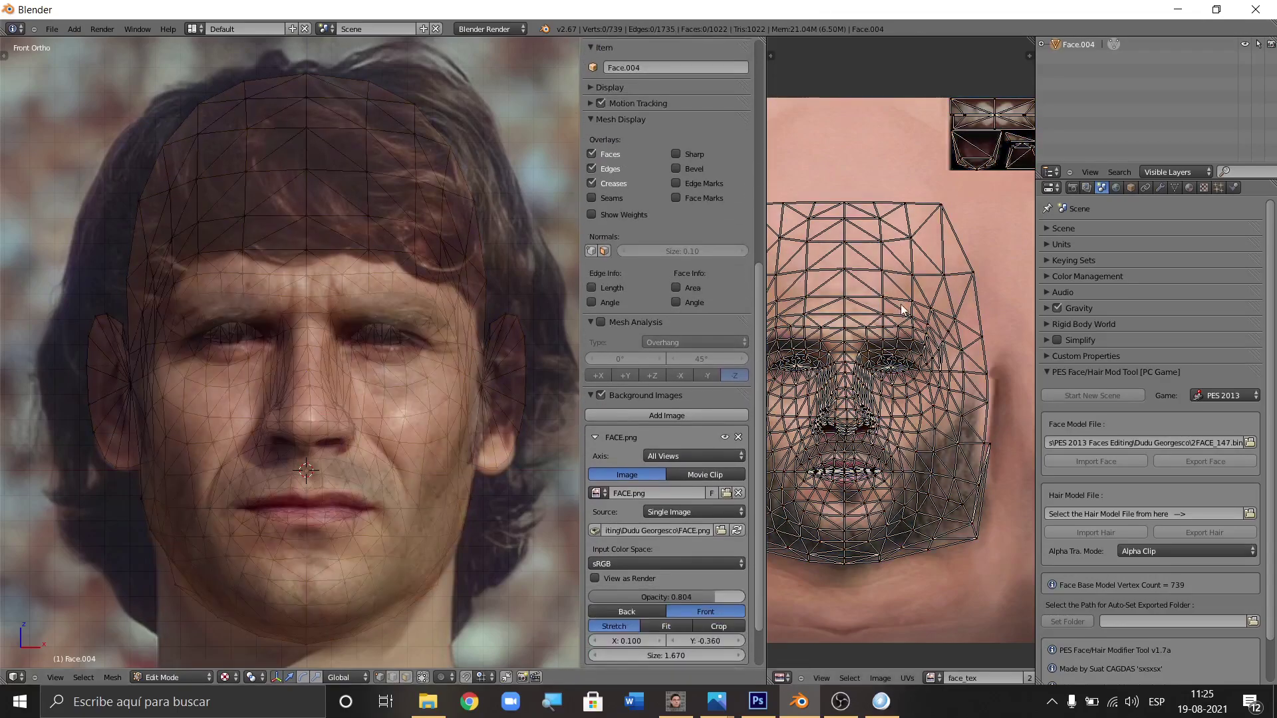
Widen the UV editor area beside the 3D view to show more of the face texture.
{"action": "left_click_drag", "start_coordinate": [762, 378], "coordinate": [683, 378]}
{"action": "scroll", "coordinate": [954, 182], "scroll_direction": "down", "scroll_amount": 2}
{"action": "scroll", "coordinate": [954, 181], "scroll_direction": "up", "scroll_amount": 2}
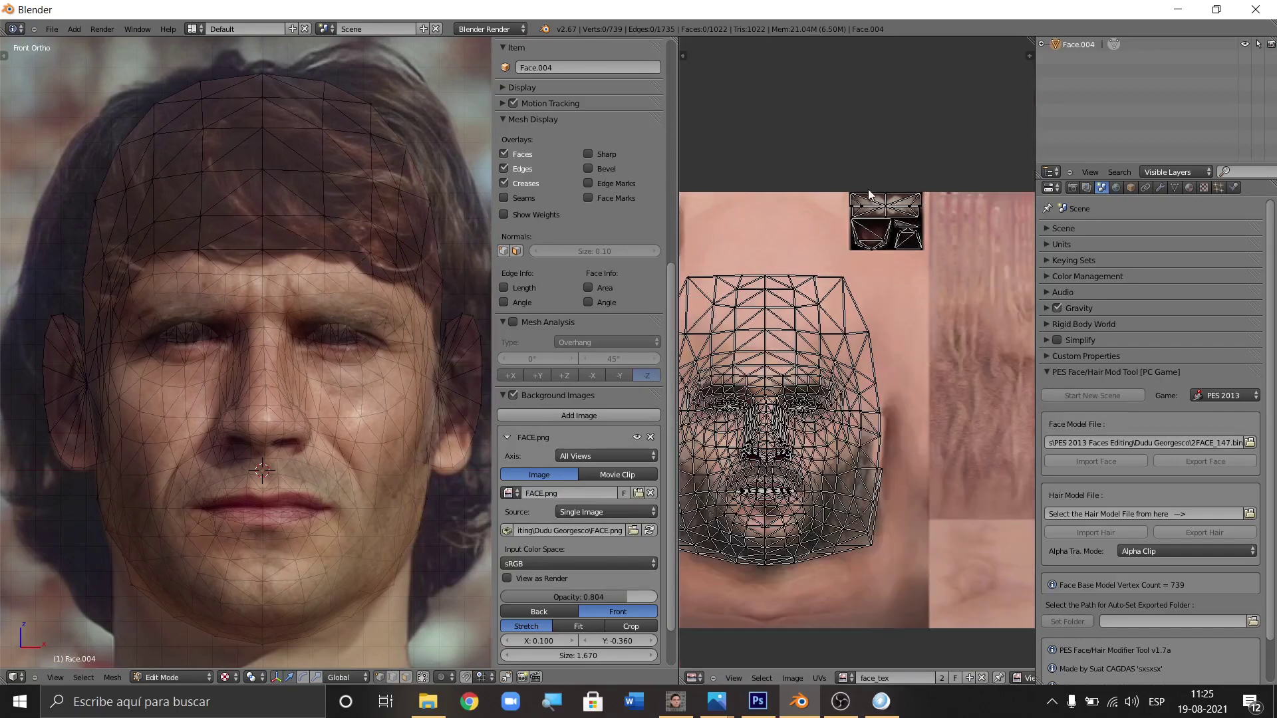
{"action": "scroll", "coordinate": [869, 191], "scroll_direction": "up", "scroll_amount": 2}
{"action": "key", "text": "c"}
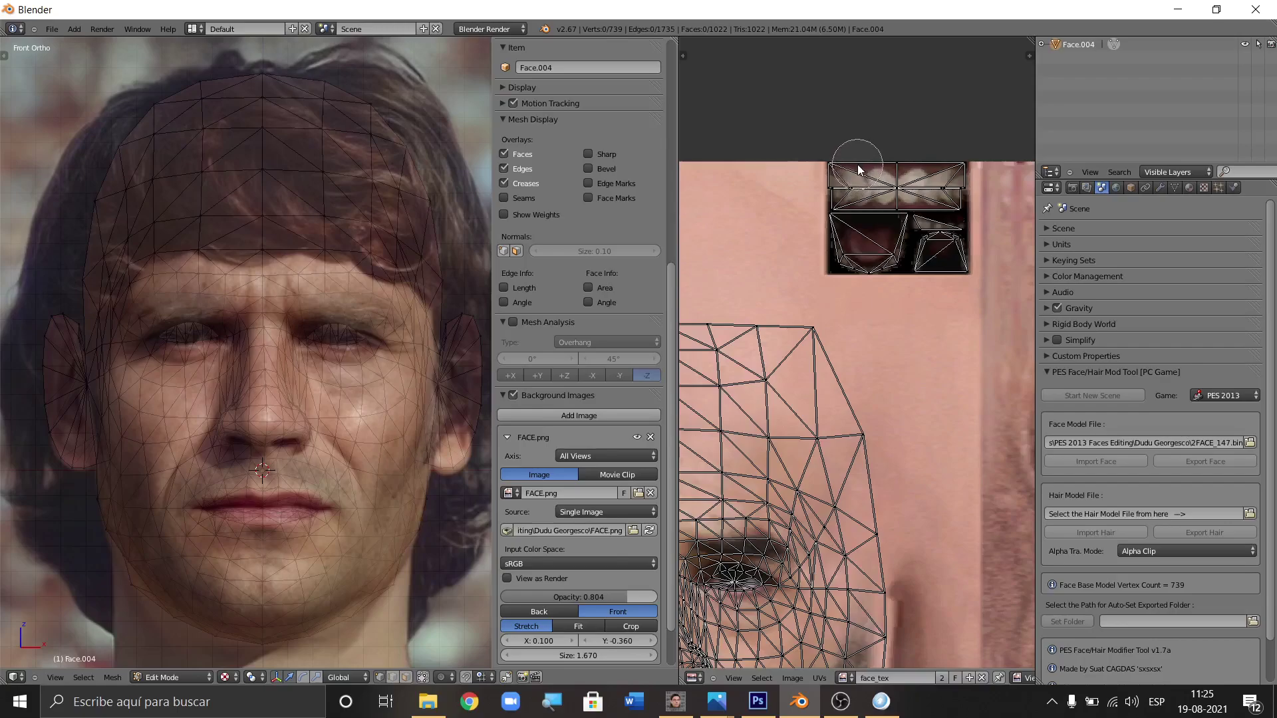
{"action": "scroll", "coordinate": [858, 180], "scroll_direction": "down", "scroll_amount": 5}
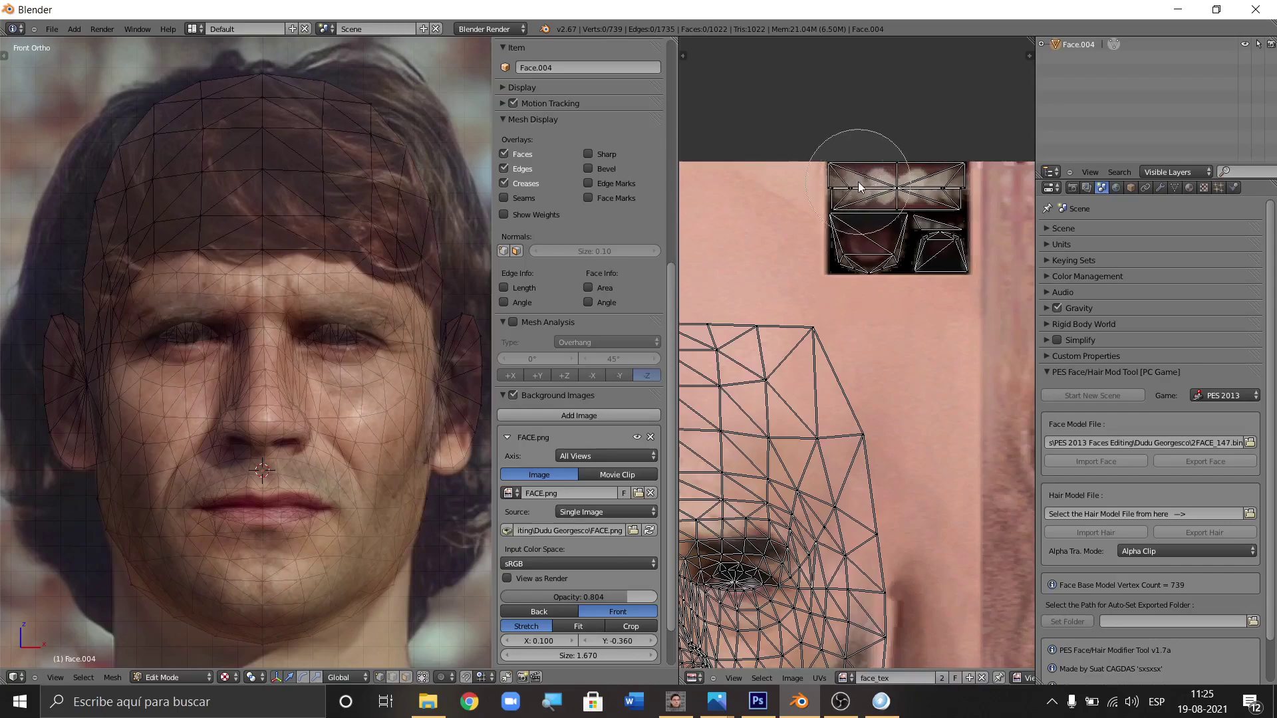
{"action": "scroll", "coordinate": [861, 193], "scroll_direction": "up", "scroll_amount": 5}
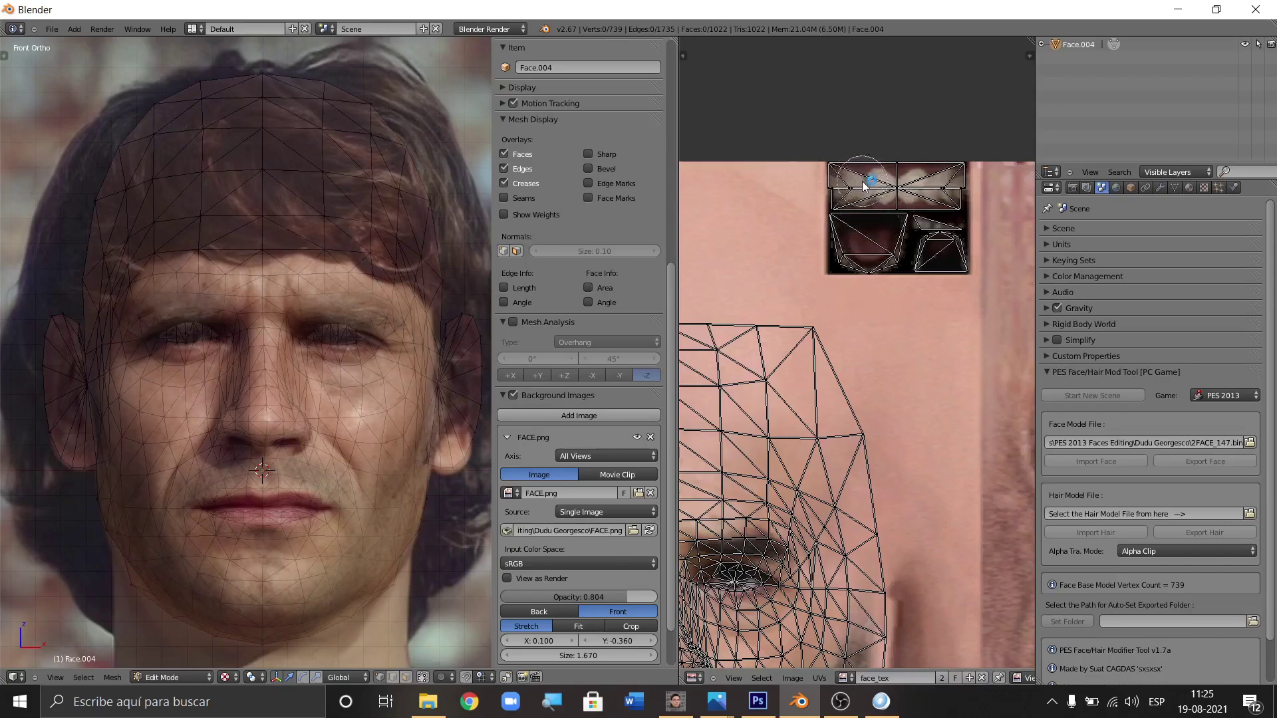
{"action": "scroll", "coordinate": [862, 172], "scroll_direction": "down", "scroll_amount": 1}
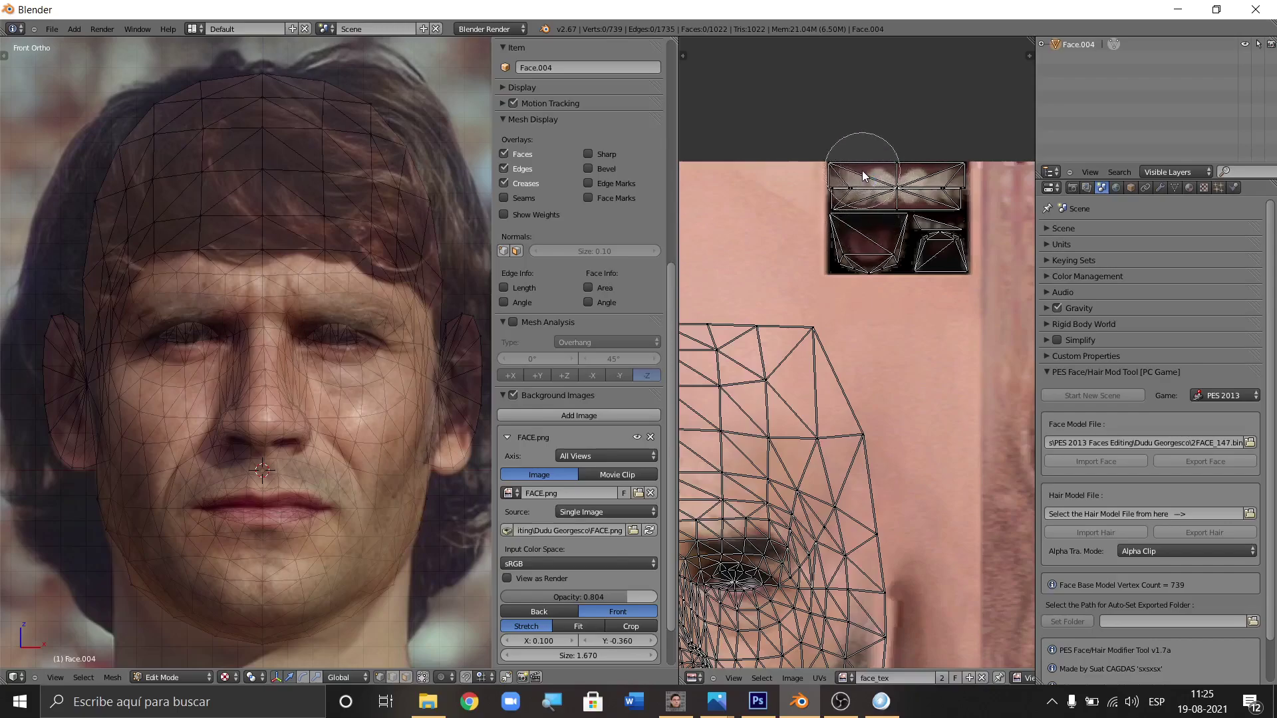
{"action": "scroll", "coordinate": [863, 171], "scroll_direction": "down", "scroll_amount": 4}
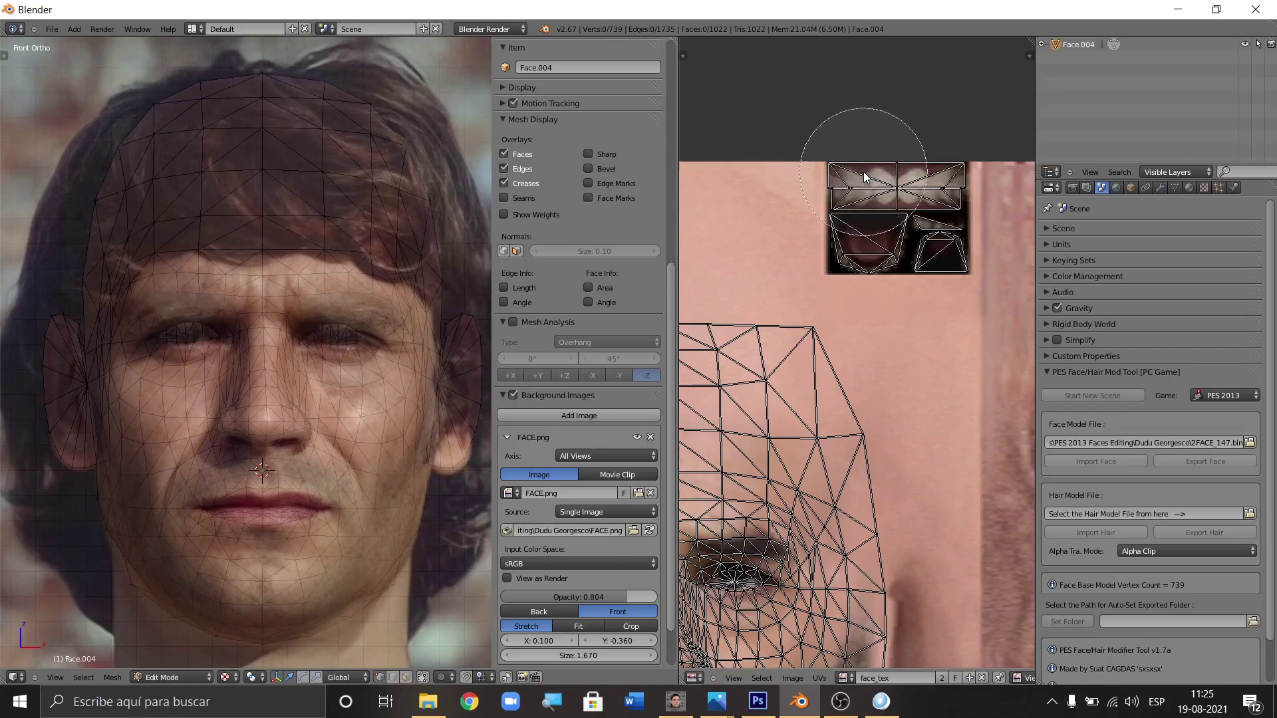
{"action": "right_click", "coordinate": [863, 171]}
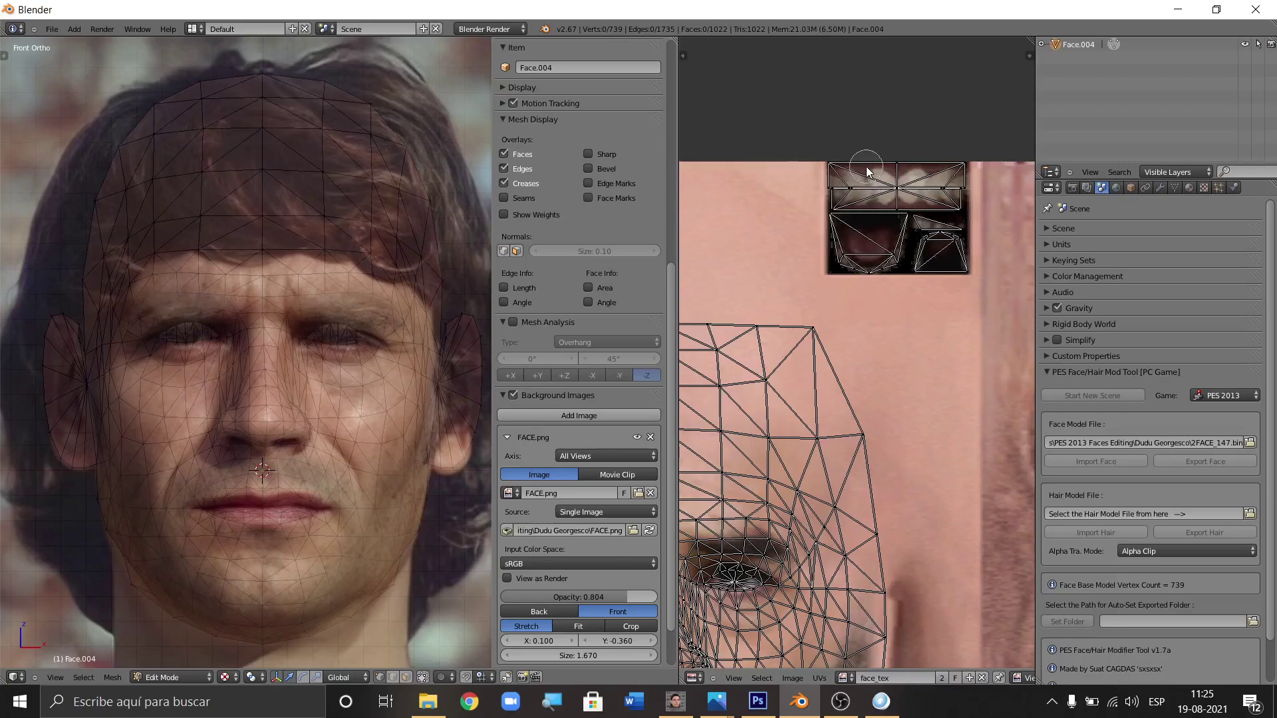
{"action": "scroll", "coordinate": [865, 179], "scroll_direction": "down", "scroll_amount": 4}
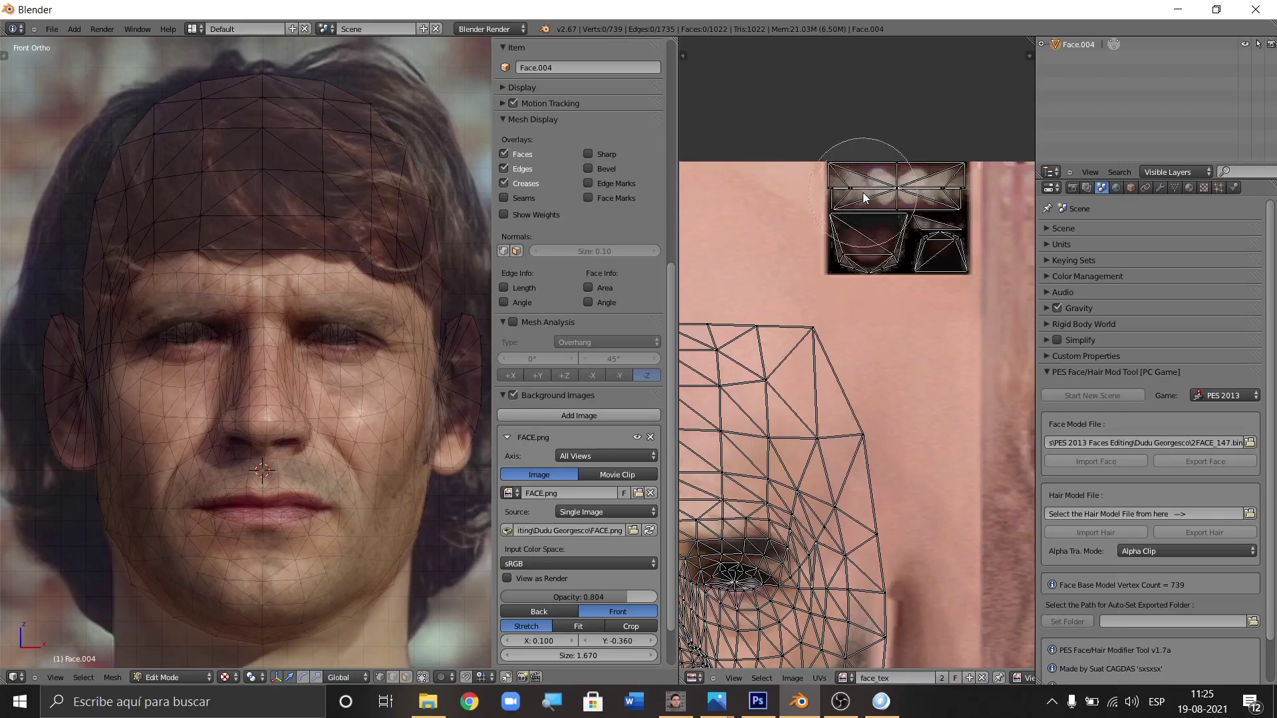
{"action": "scroll", "coordinate": [864, 197], "scroll_direction": "up", "scroll_amount": 3}
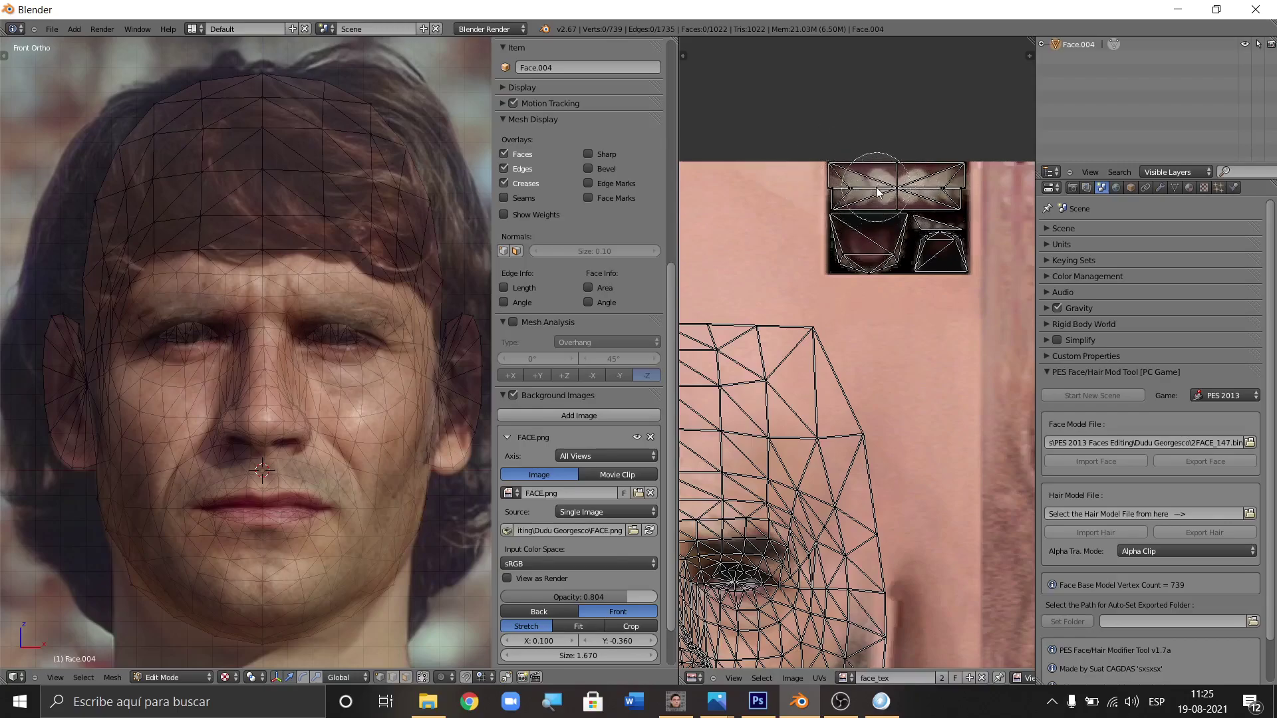
{"action": "scroll", "coordinate": [878, 191], "scroll_direction": "down", "scroll_amount": 2}
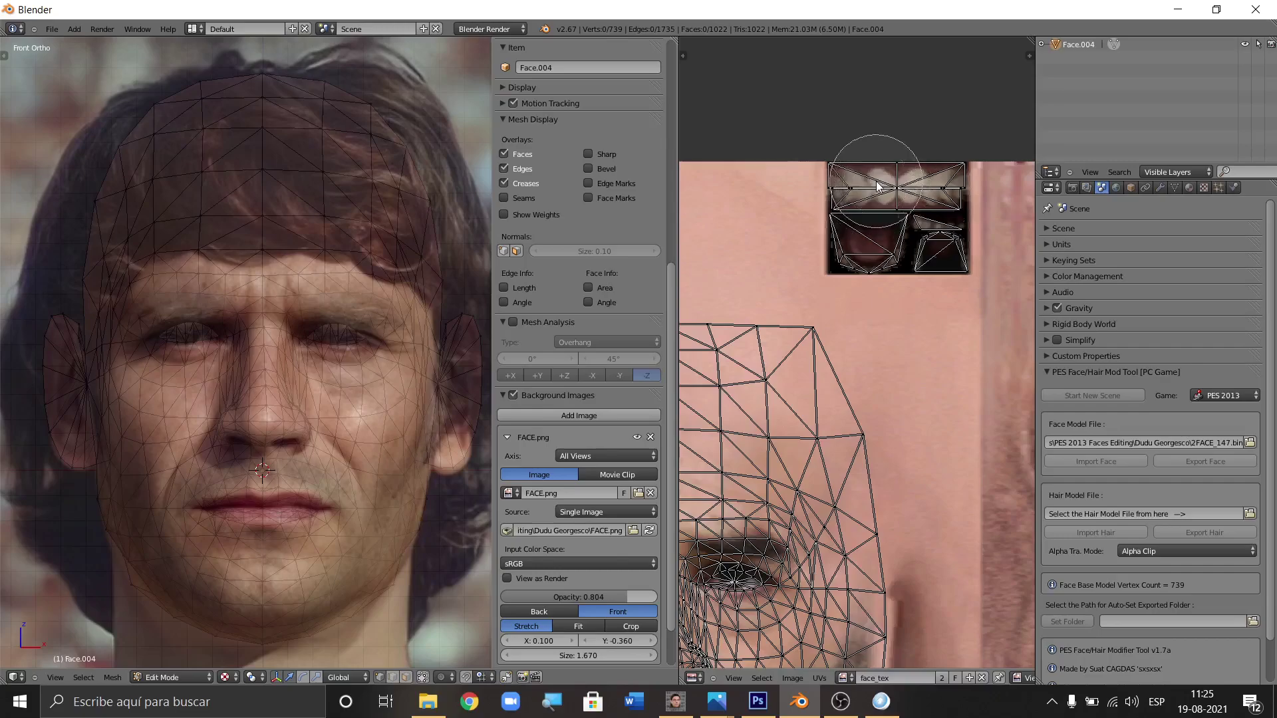
{"action": "right_click", "coordinate": [877, 186]}
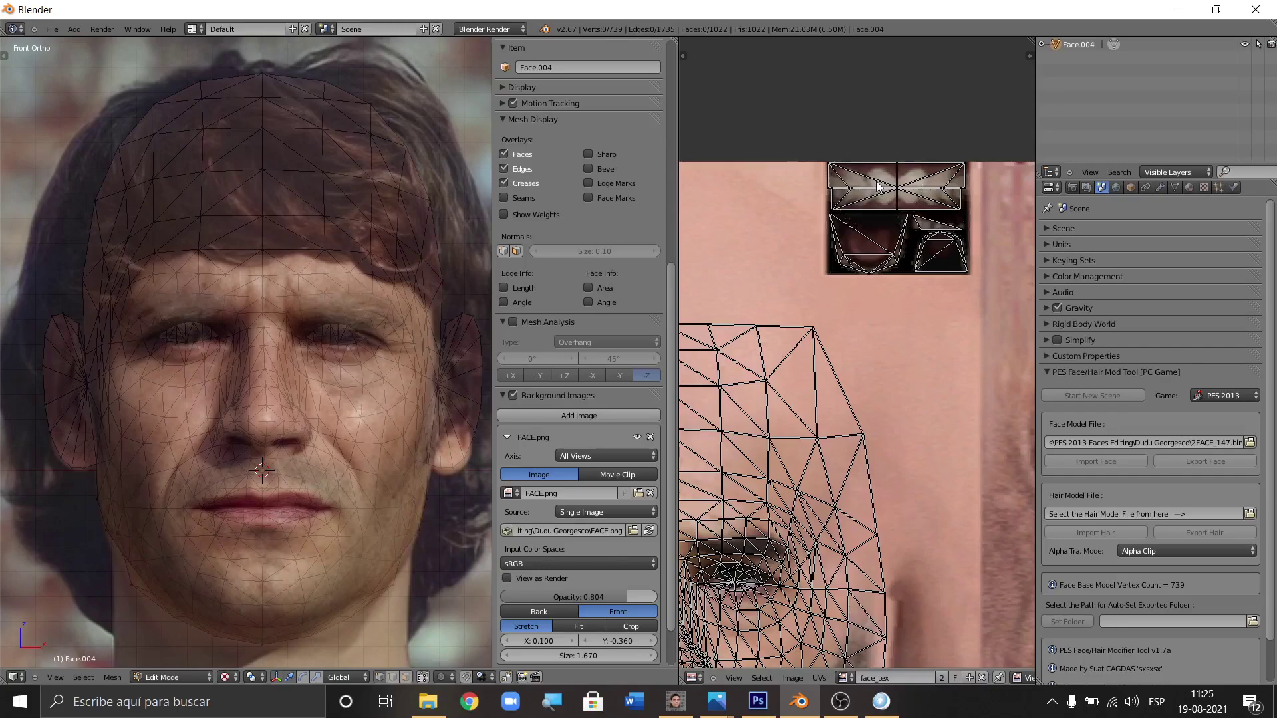
Circle-select the teeth and inner-mouth UV islands on the face texture and hide them.
{"action": "key", "text": "c"}
{"action": "scroll", "coordinate": [869, 183], "scroll_direction": "down", "scroll_amount": 5}
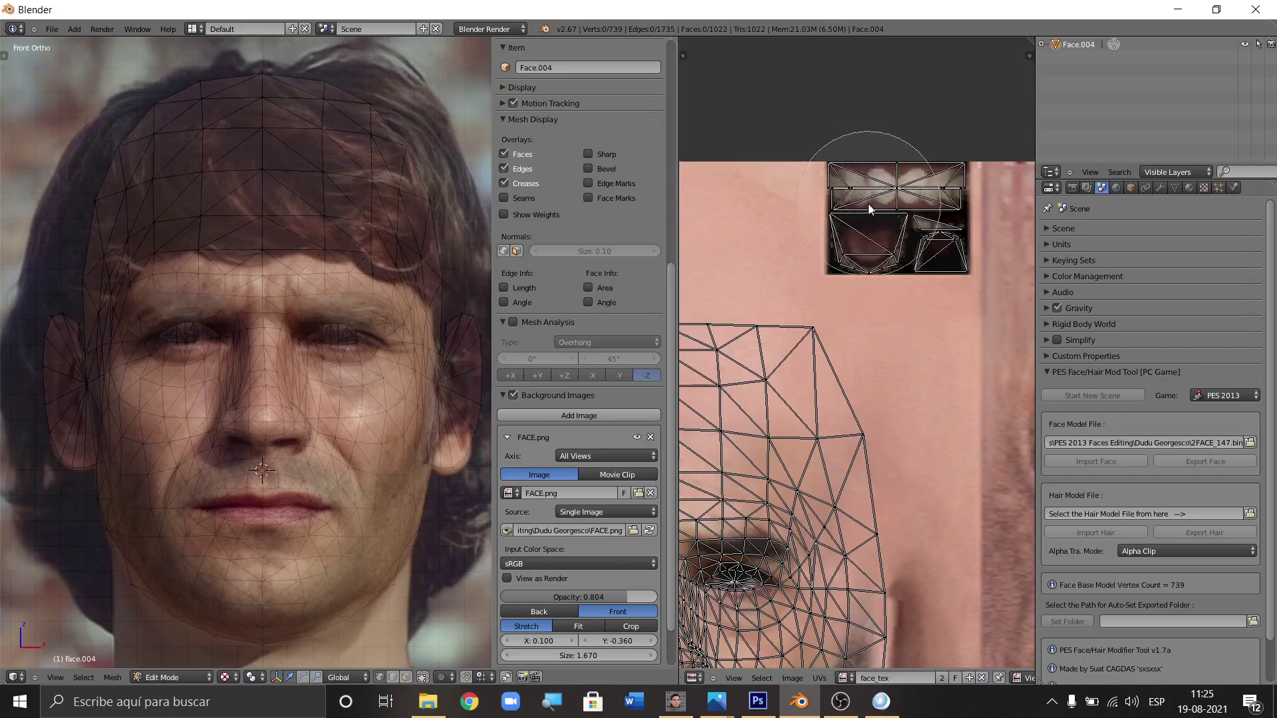
{"action": "mouse_move", "coordinate": [855, 205]}
{"action": "left_mouse_down"}
{"action": "mouse_move", "coordinate": [906, 165]}
{"action": "mouse_move", "coordinate": [933, 210]}
{"action": "mouse_move", "coordinate": [873, 209]}
{"action": "mouse_move", "coordinate": [874, 230]}
{"action": "mouse_move", "coordinate": [913, 190]}
{"action": "mouse_move", "coordinate": [903, 168]}
{"action": "mouse_move", "coordinate": [909, 234]}
{"action": "left_mouse_up"}
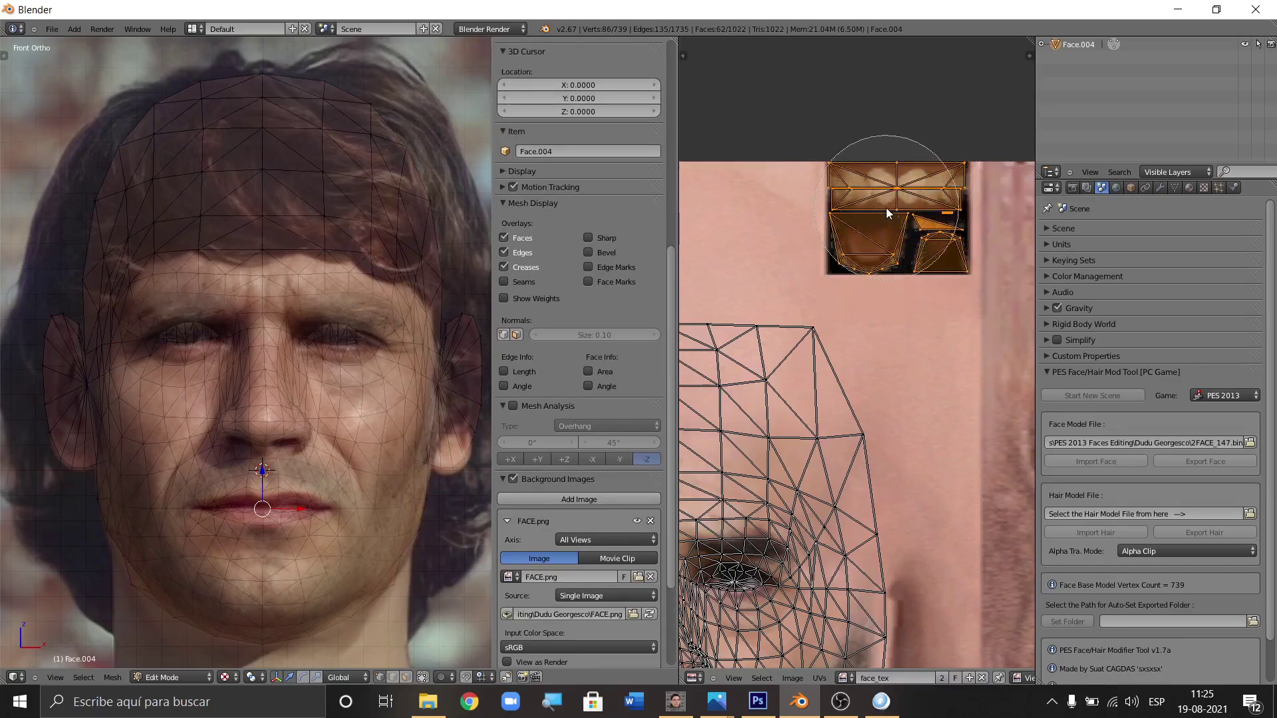
{"action": "right_click", "coordinate": [885, 212]}
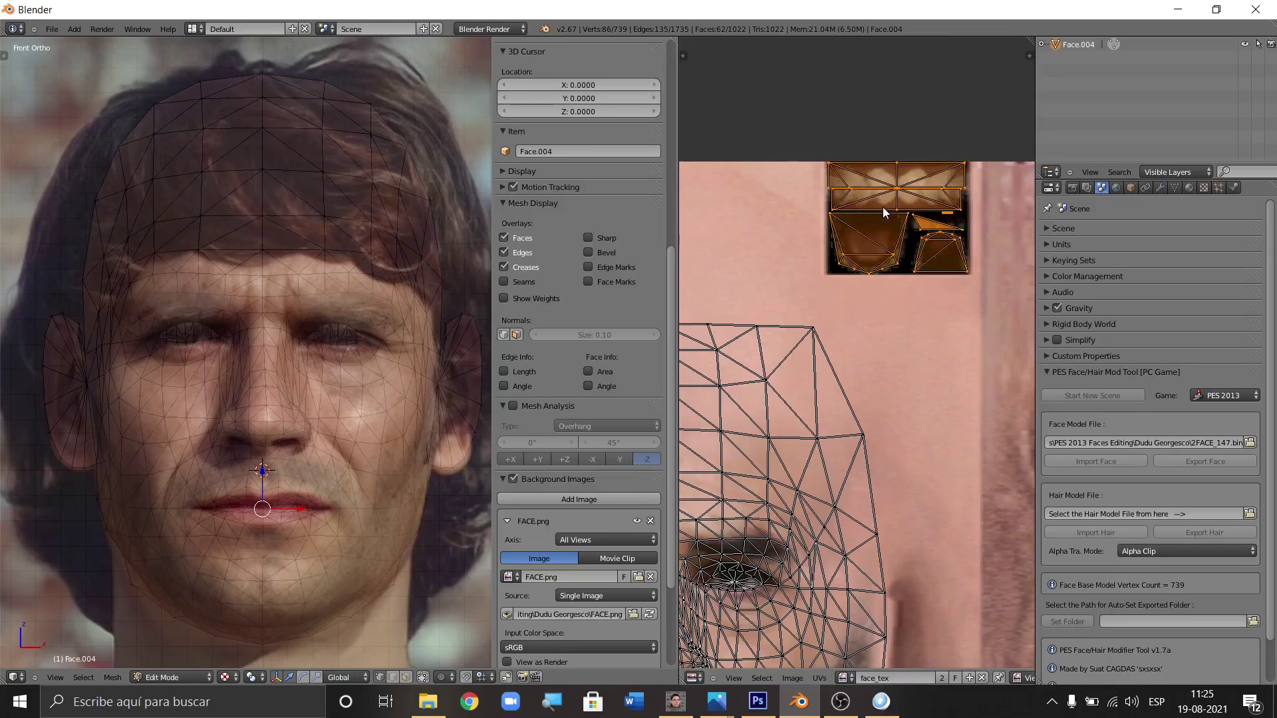
{"action": "key", "text": "a"}
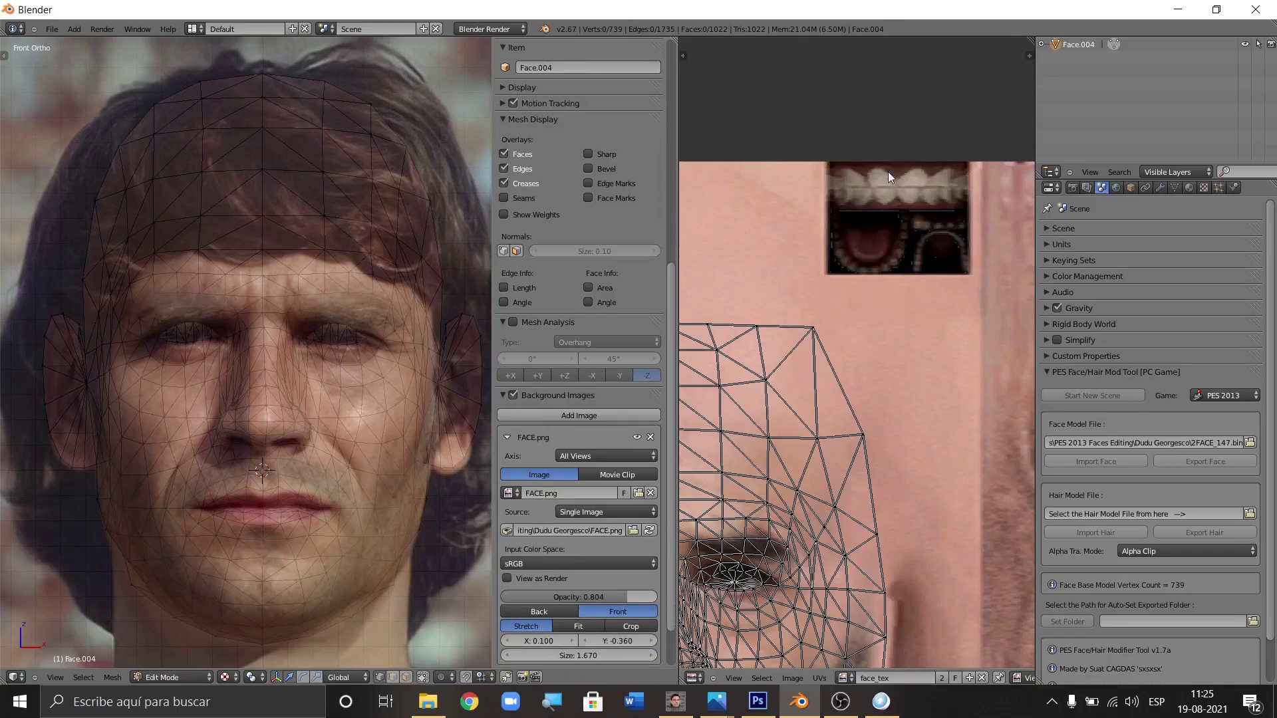
Examine the mouth area of the texture and the lower jaw edge of the face UV mesh.
{"action": "scroll", "coordinate": [888, 173], "scroll_direction": "down", "scroll_amount": 4}
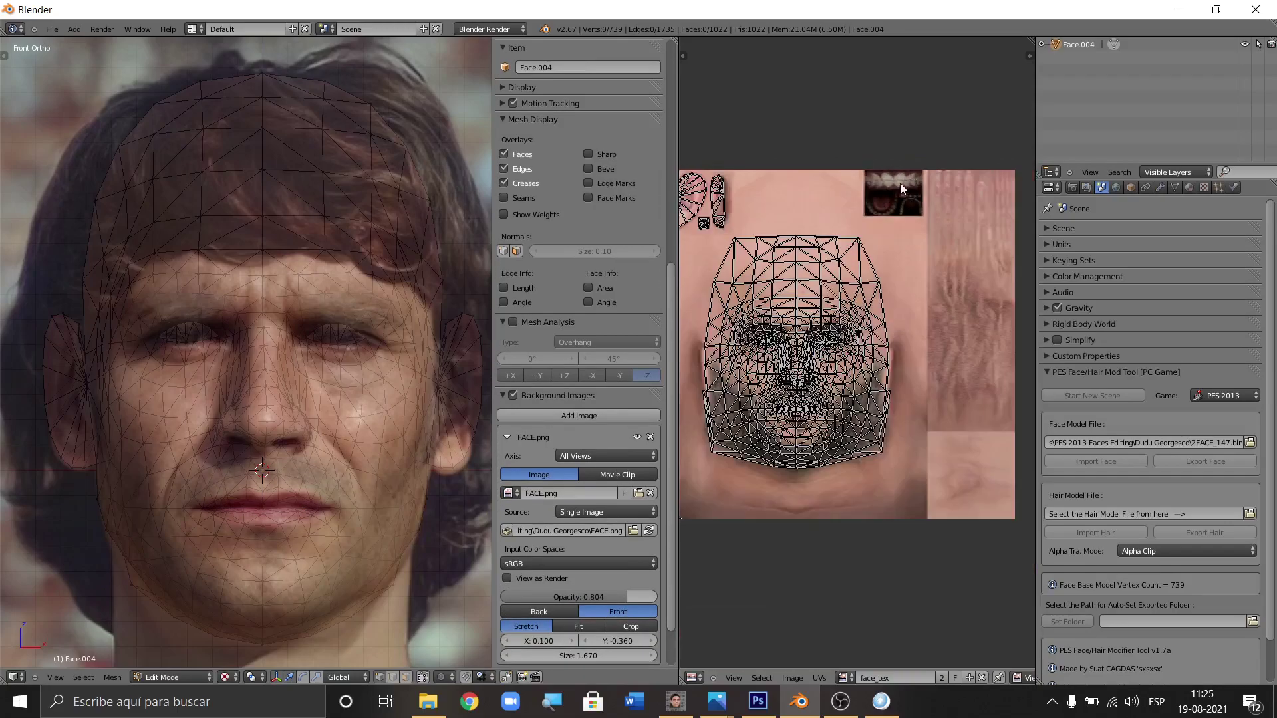
{"action": "scroll", "coordinate": [923, 170], "scroll_direction": "down", "scroll_amount": 1}
{"action": "scroll", "coordinate": [771, 397], "scroll_direction": "up", "scroll_amount": 2}
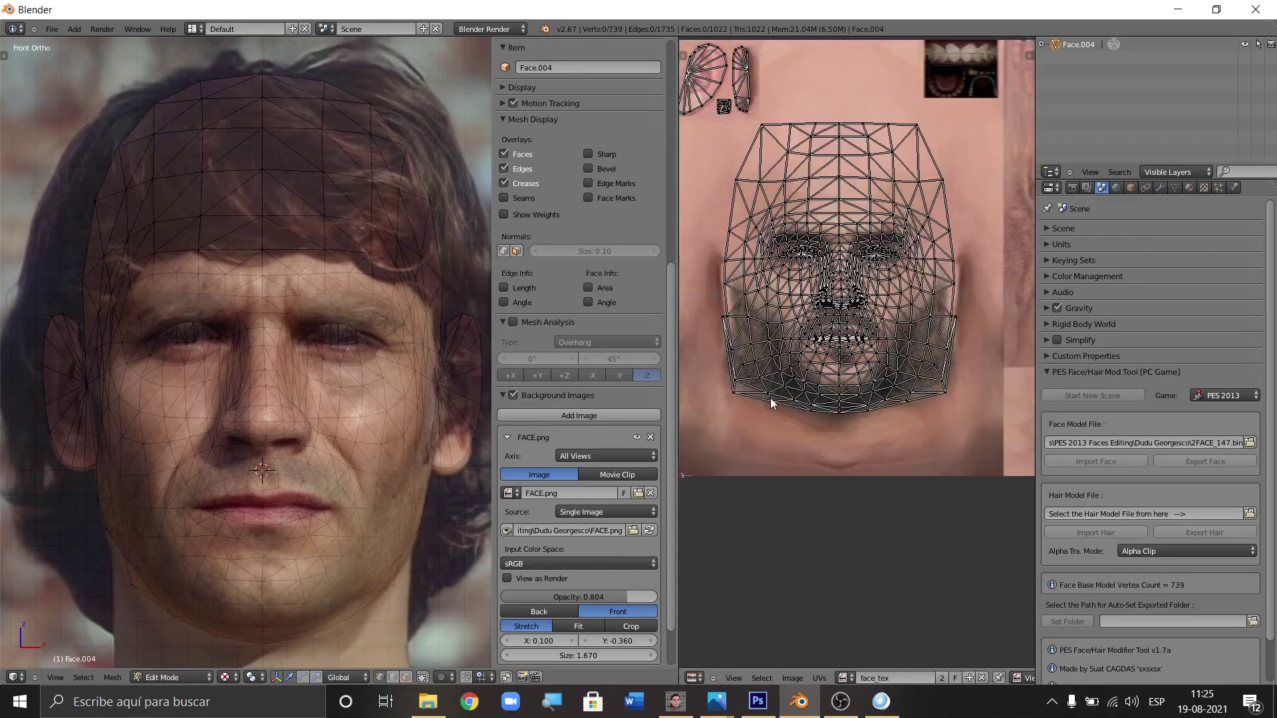
{"action": "scroll", "coordinate": [918, 177], "scroll_direction": "down", "scroll_amount": 2}
{"action": "scroll", "coordinate": [918, 177], "scroll_direction": "up", "scroll_amount": 5}
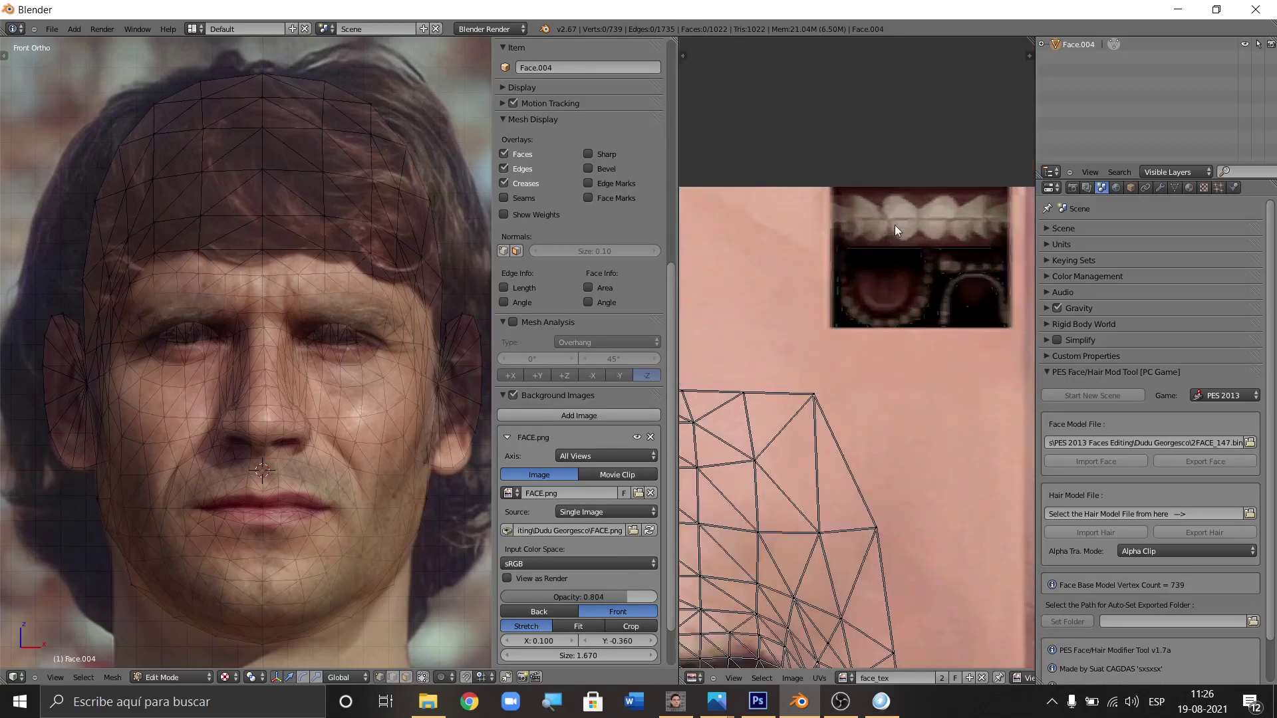
{"action": "scroll", "coordinate": [920, 175], "scroll_direction": "down", "scroll_amount": 4}
{"action": "scroll", "coordinate": [737, 424], "scroll_direction": "up", "scroll_amount": 3}
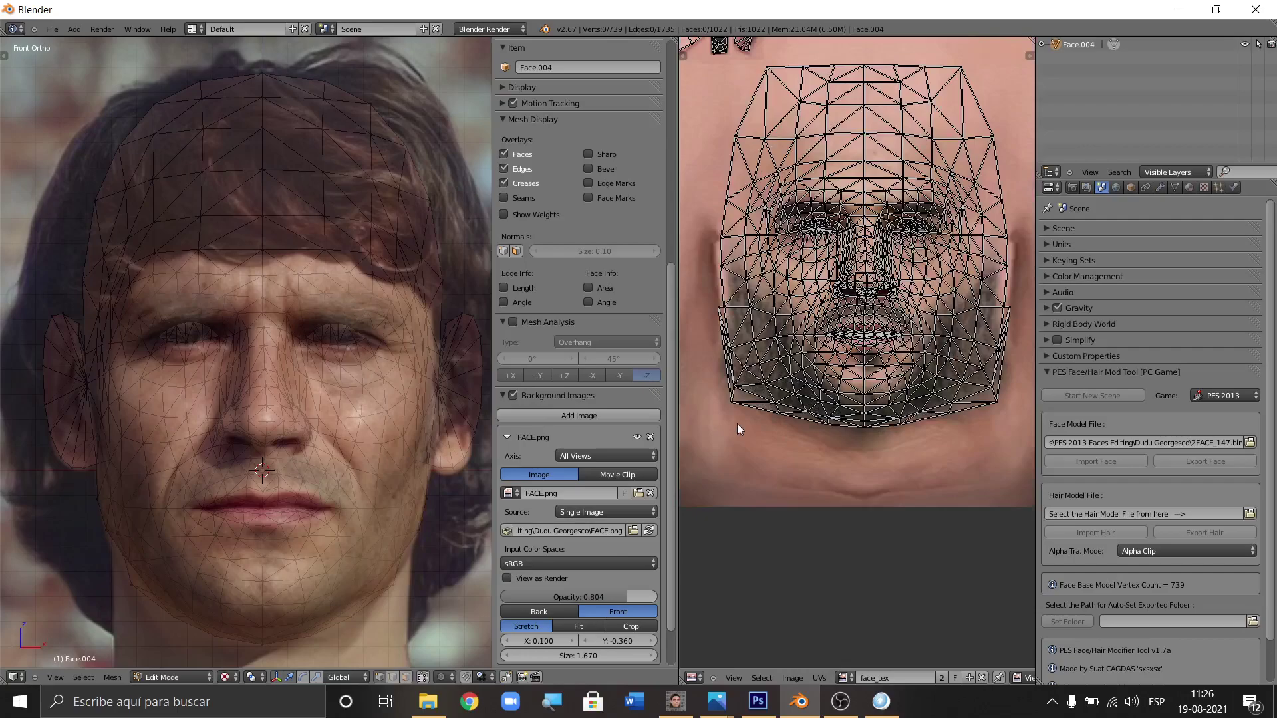
{"action": "scroll", "coordinate": [751, 426], "scroll_direction": "up", "scroll_amount": 1}
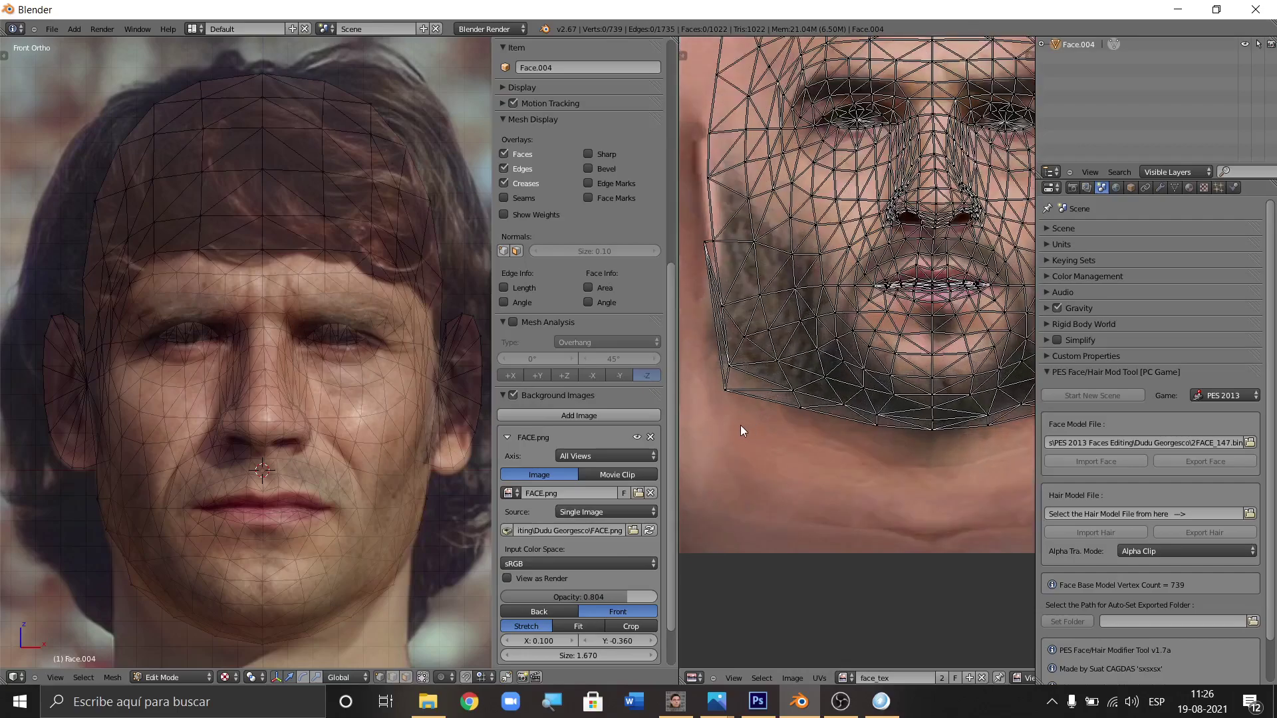
Circle-select the outermost row of vertices along the lower jaw edge of the face UV mesh, from one corner to the other, and hide them.
{"action": "key", "text": "c"}
{"action": "scroll", "coordinate": [728, 442], "scroll_direction": "up", "scroll_amount": 5}
{"action": "left_click", "coordinate": [724, 407]}
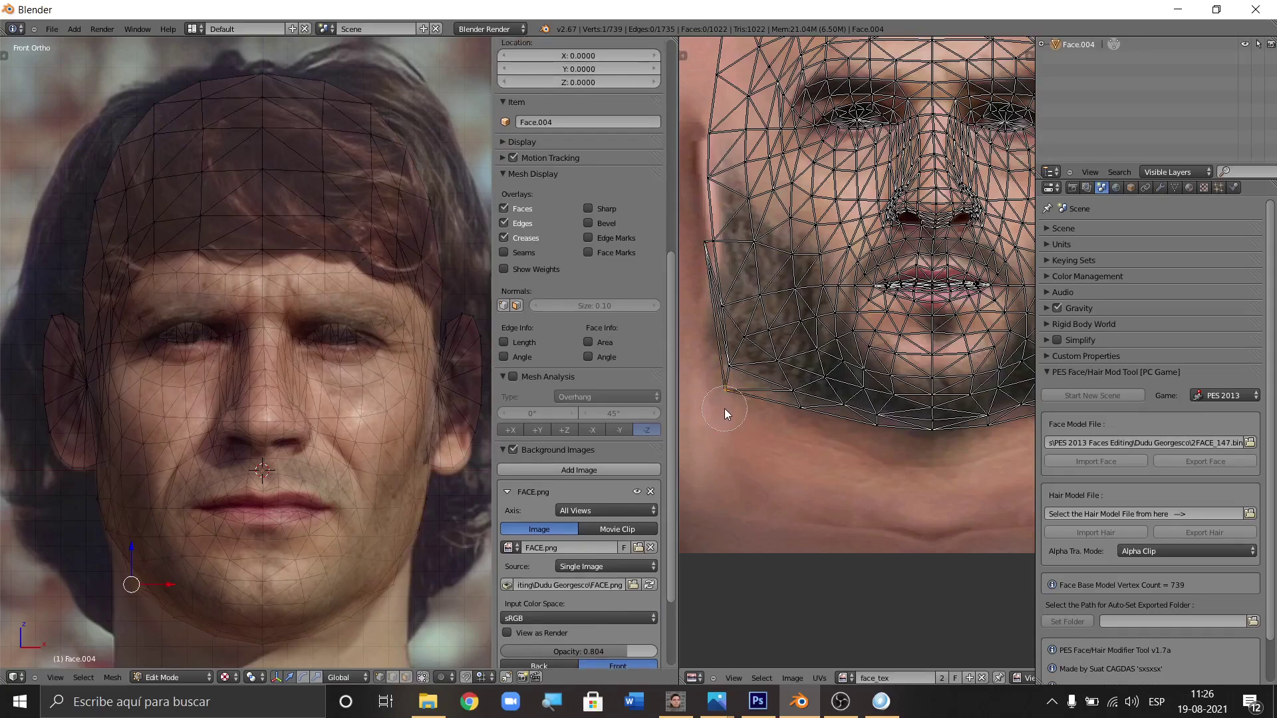
{"action": "left_click_drag", "start_coordinate": [789, 424], "coordinate": [792, 425]}
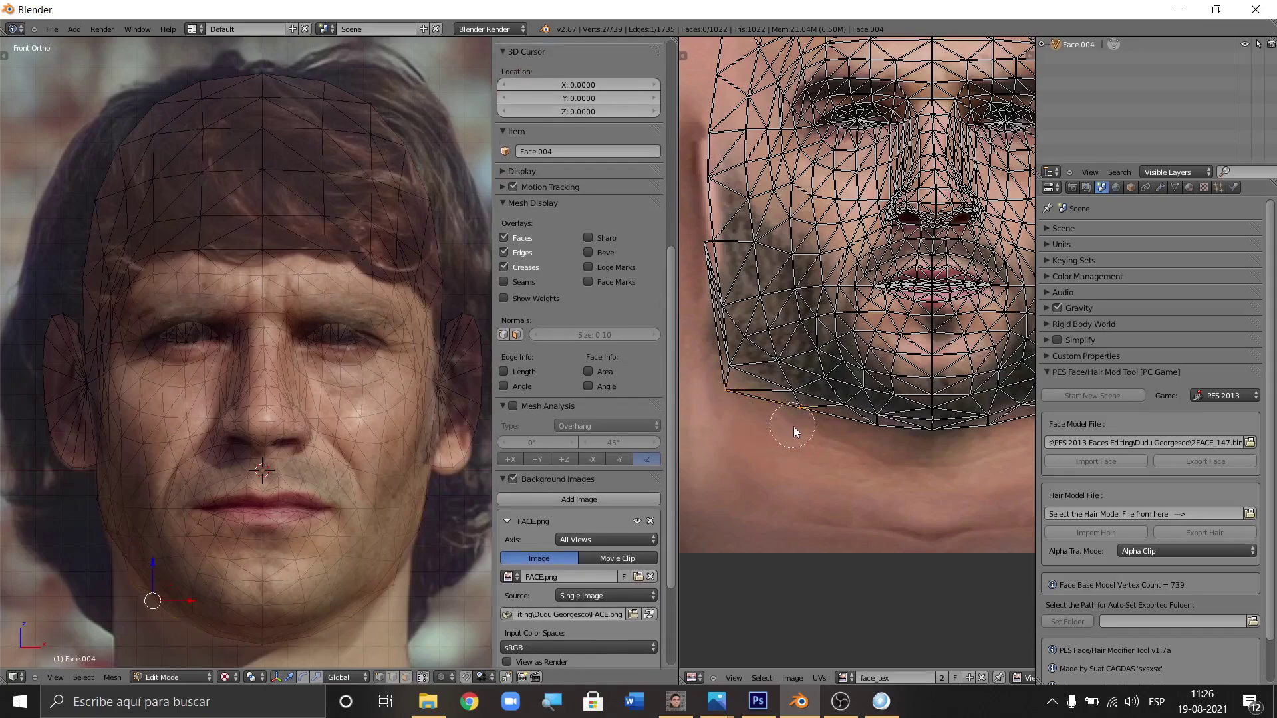
{"action": "left_click", "coordinate": [863, 444]}
{"action": "right_click", "coordinate": [839, 449]}
{"action": "scroll", "coordinate": [864, 459], "scroll_direction": "down", "scroll_amount": 6}
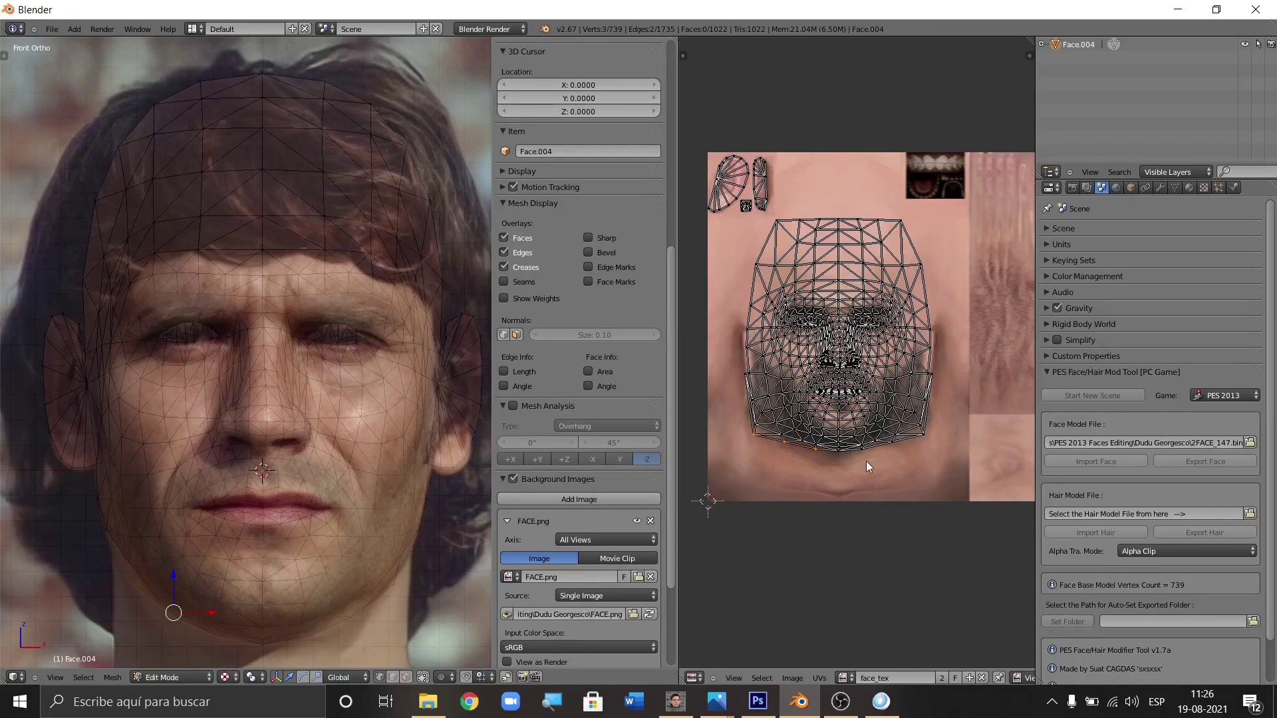
{"action": "scroll", "coordinate": [810, 461], "scroll_direction": "up", "scroll_amount": 6}
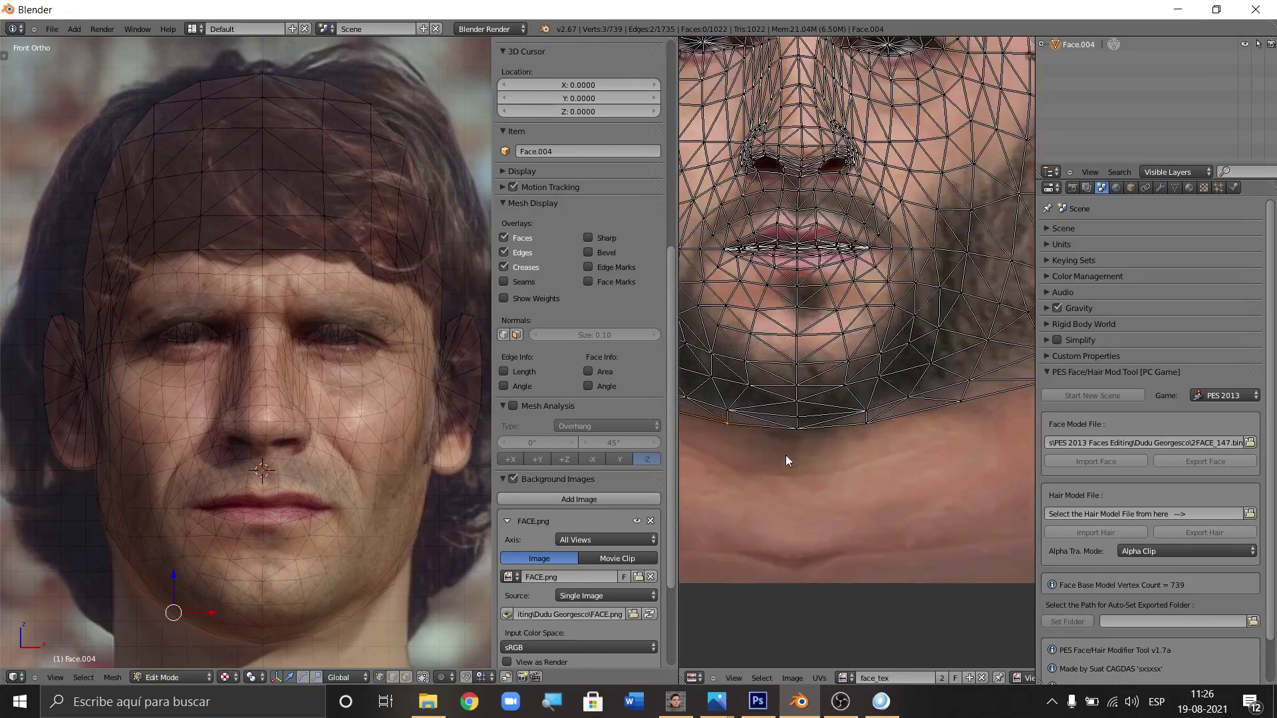
{"action": "left_click_drag", "start_coordinate": [787, 453], "coordinate": [900, 445]}
{"action": "left_click", "coordinate": [965, 418]}
{"action": "scroll", "coordinate": [904, 444], "scroll_direction": "down", "scroll_amount": 5}
{"action": "scroll", "coordinate": [899, 429], "scroll_direction": "up", "scroll_amount": 5}
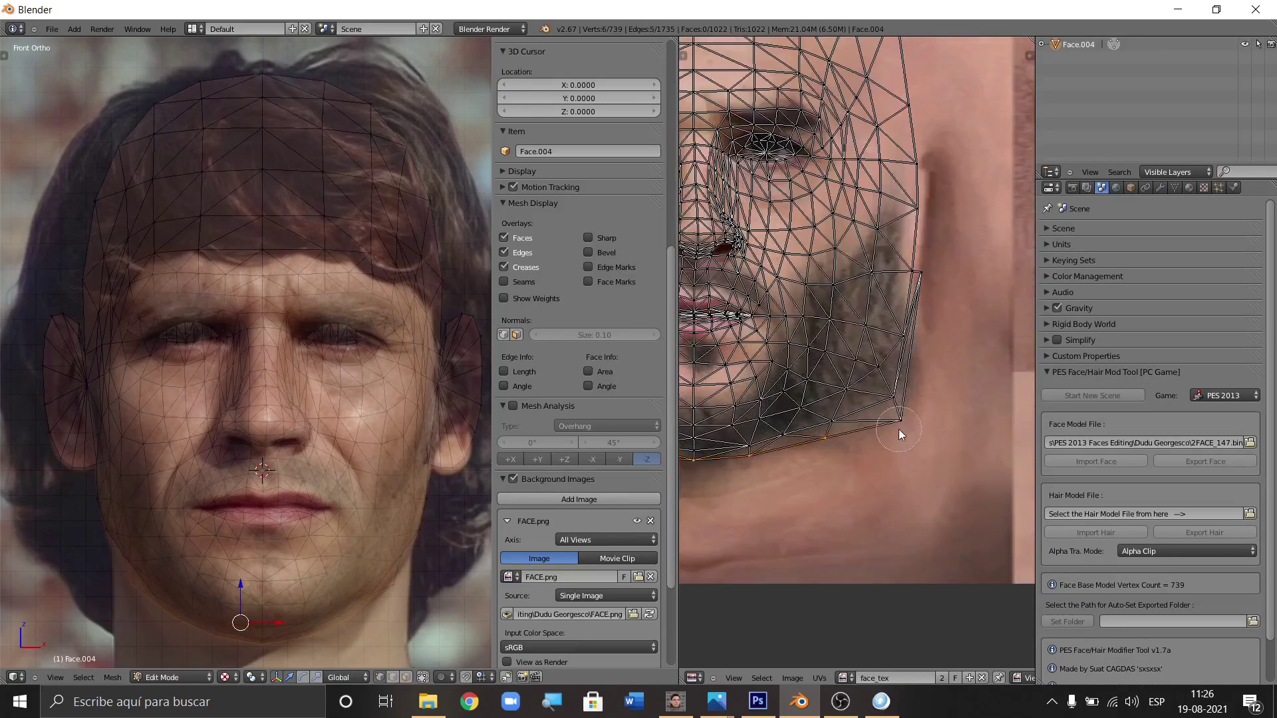
{"action": "left_click", "coordinate": [904, 433]}
{"action": "scroll", "coordinate": [919, 399], "scroll_direction": "down", "scroll_amount": 6}
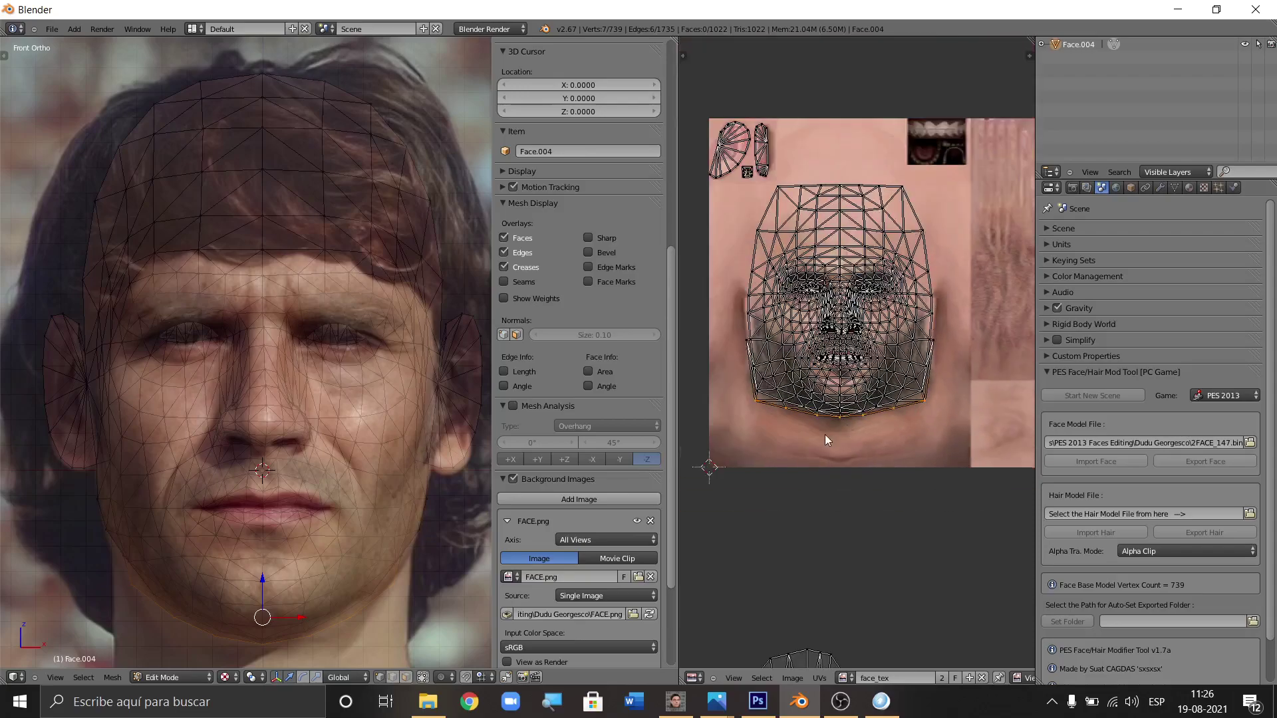
{"action": "scroll", "coordinate": [828, 425], "scroll_direction": "up", "scroll_amount": 2}
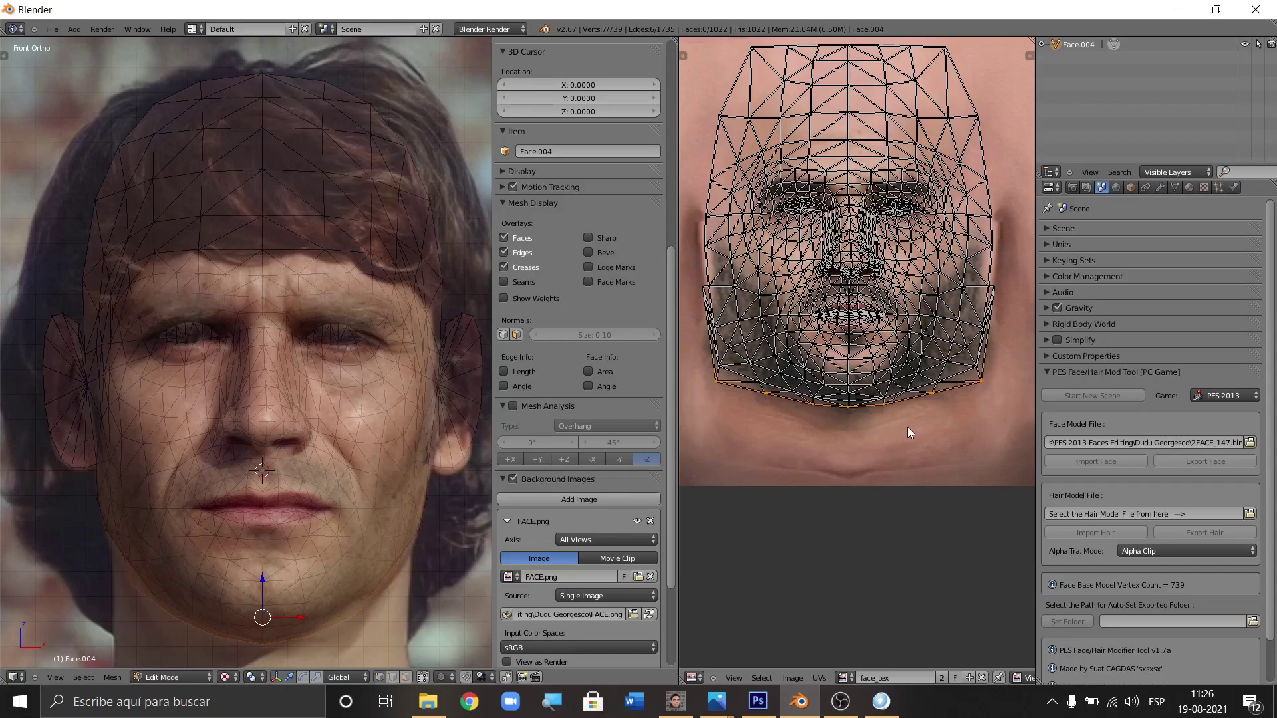
{"action": "key", "text": "a"}
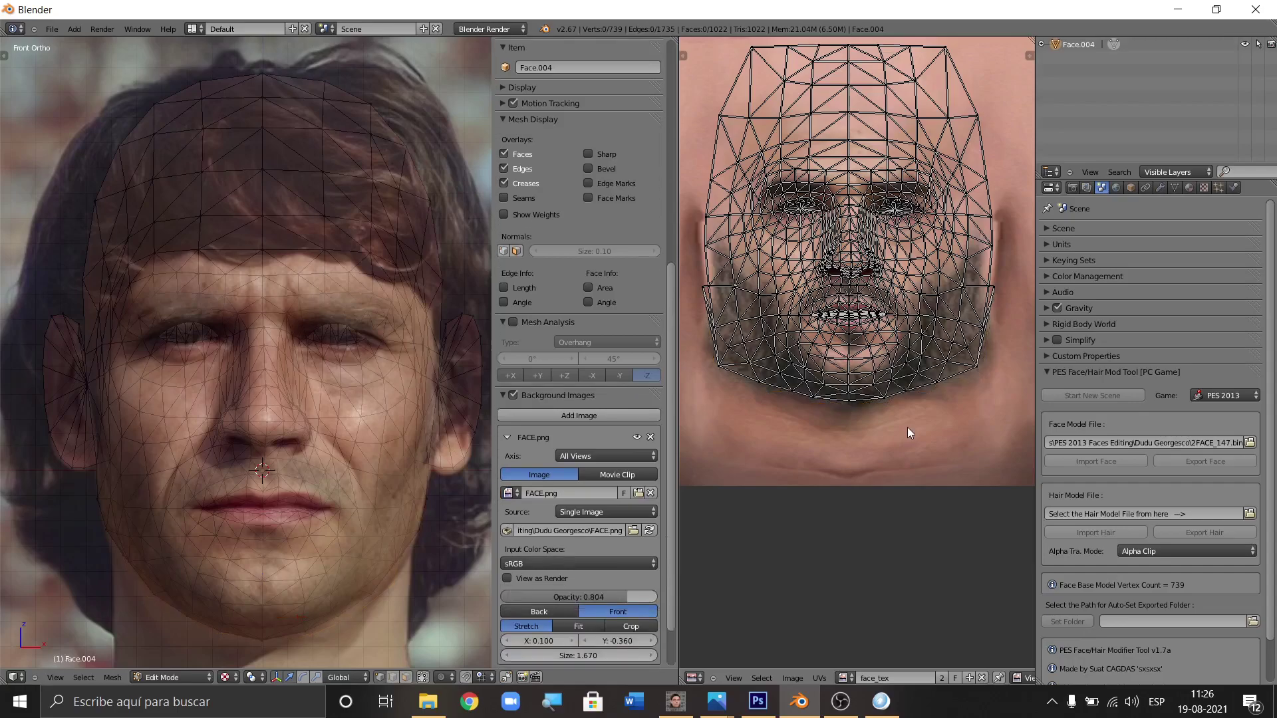
Circle-select the octagonal UV island lying outside the face texture and hide it.
{"action": "scroll", "coordinate": [914, 326], "scroll_direction": "down", "scroll_amount": 3}
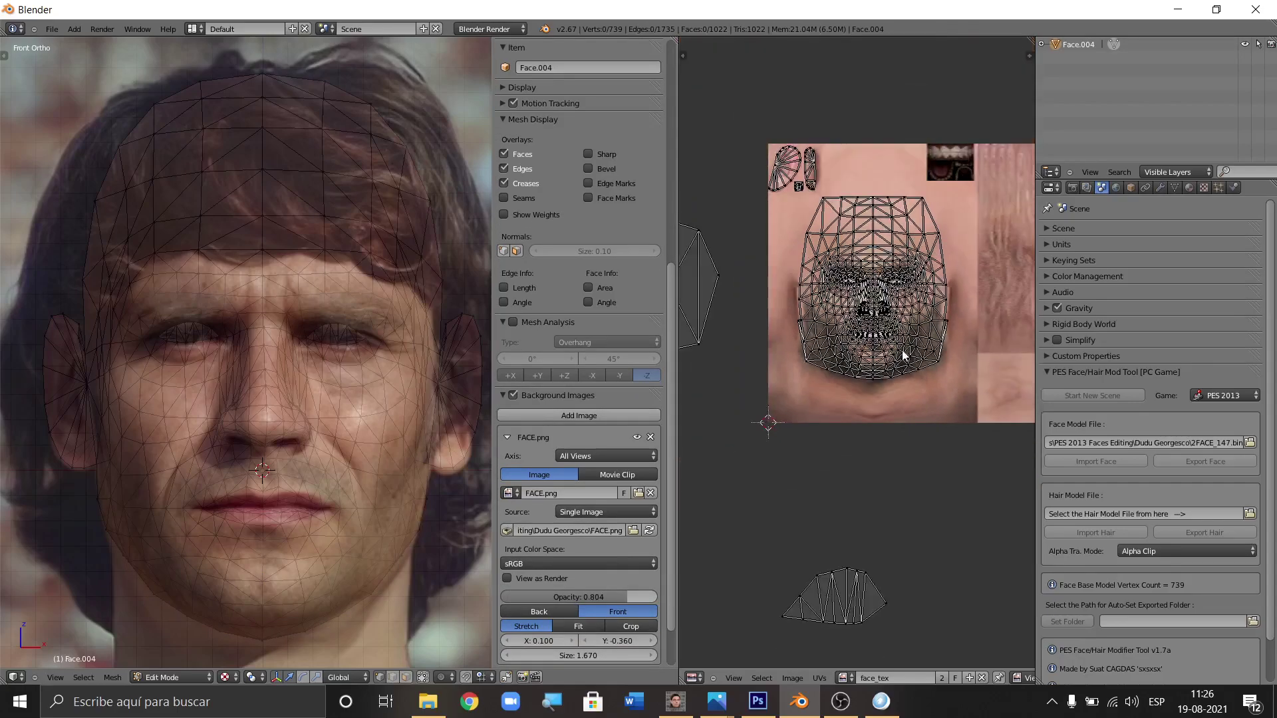
{"action": "scroll", "coordinate": [864, 279], "scroll_direction": "down", "scroll_amount": 3}
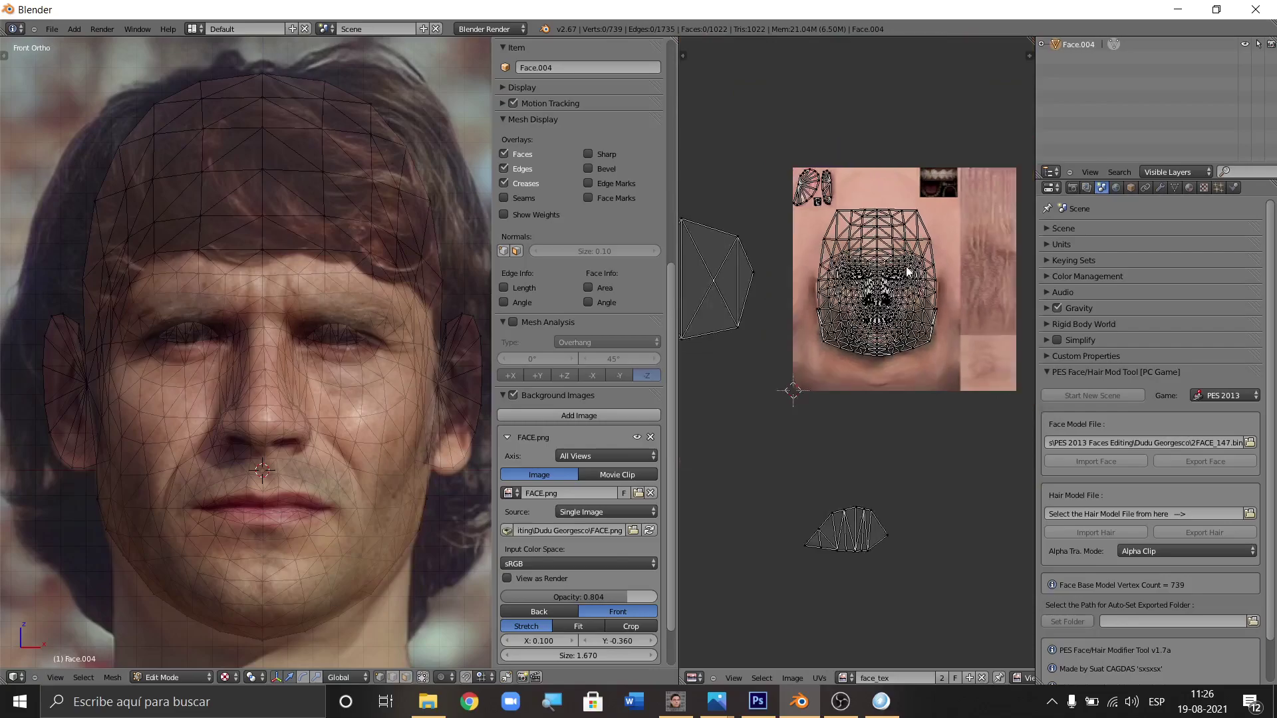
{"action": "scroll", "coordinate": [754, 287], "scroll_direction": "up", "scroll_amount": 1}
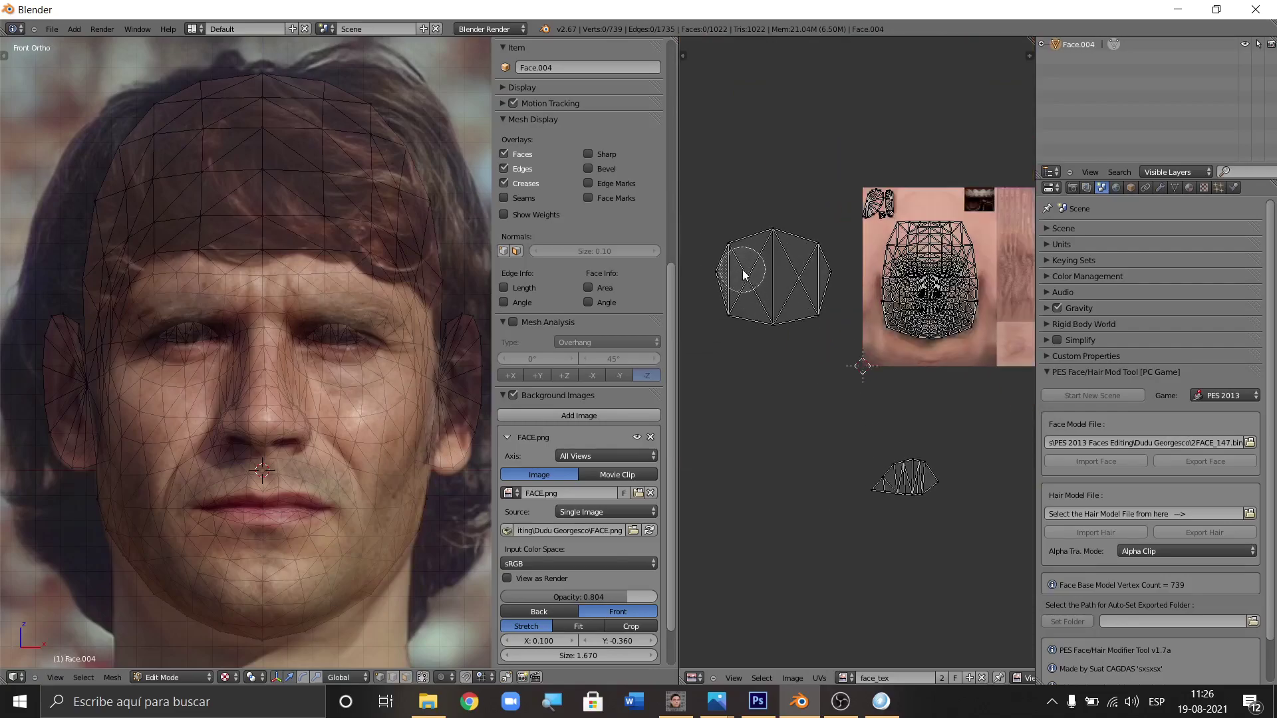
{"action": "scroll", "coordinate": [743, 274], "scroll_direction": "down", "scroll_amount": 3}
{"action": "mouse_move", "coordinate": [746, 261]}
{"action": "left_mouse_down"}
{"action": "mouse_move", "coordinate": [812, 259]}
{"action": "mouse_move", "coordinate": [790, 298]}
{"action": "mouse_move", "coordinate": [734, 294]}
{"action": "mouse_move", "coordinate": [772, 253]}
{"action": "left_mouse_up"}
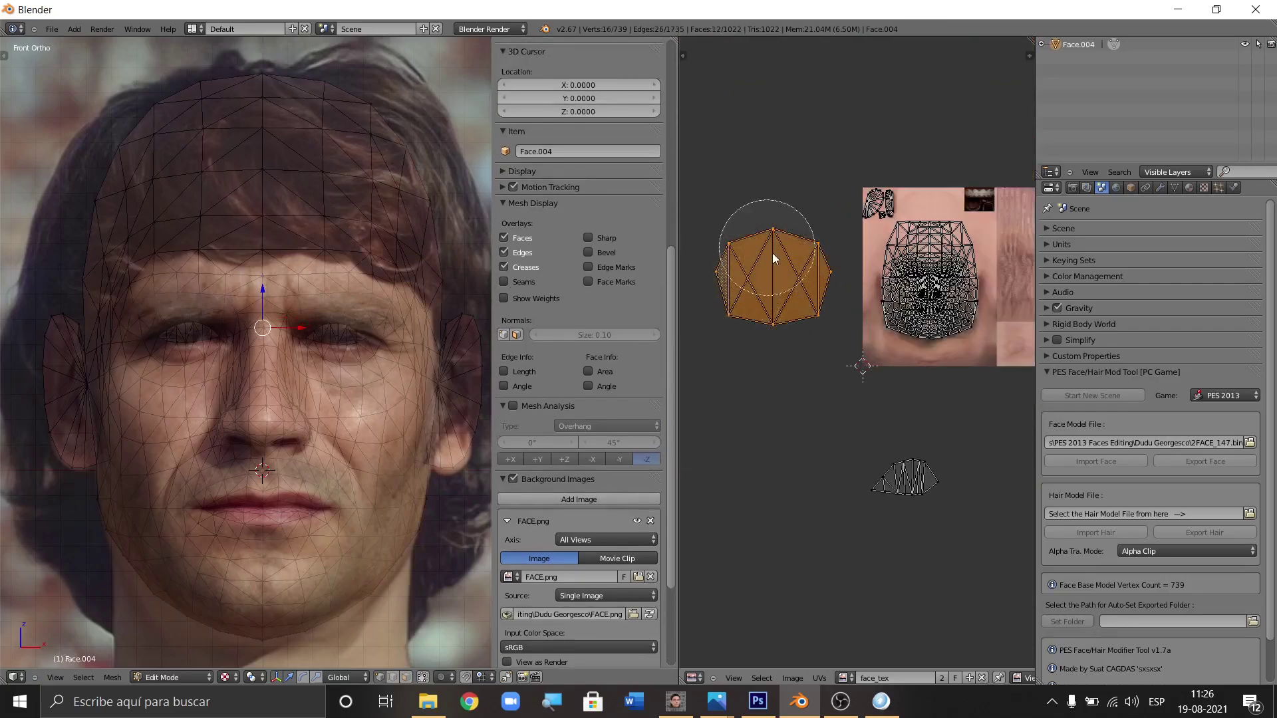
{"action": "right_click", "coordinate": [764, 292]}
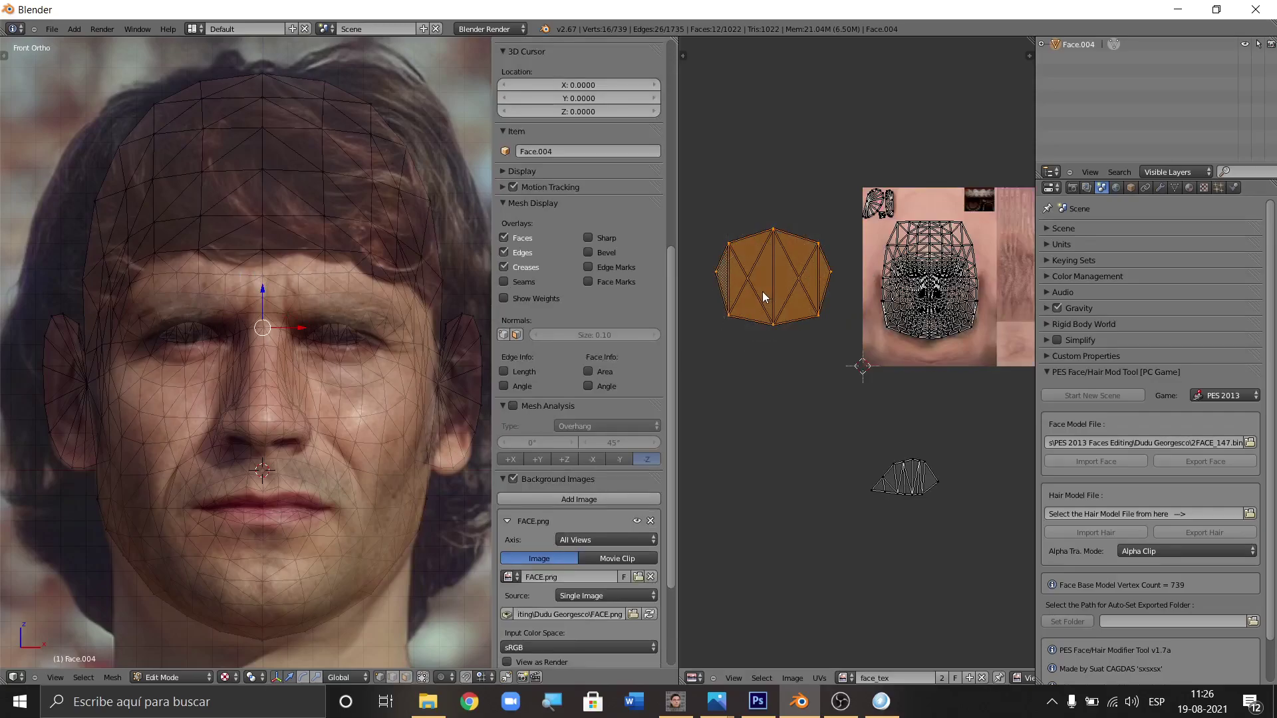
{"action": "key", "text": "ctrl+z"}
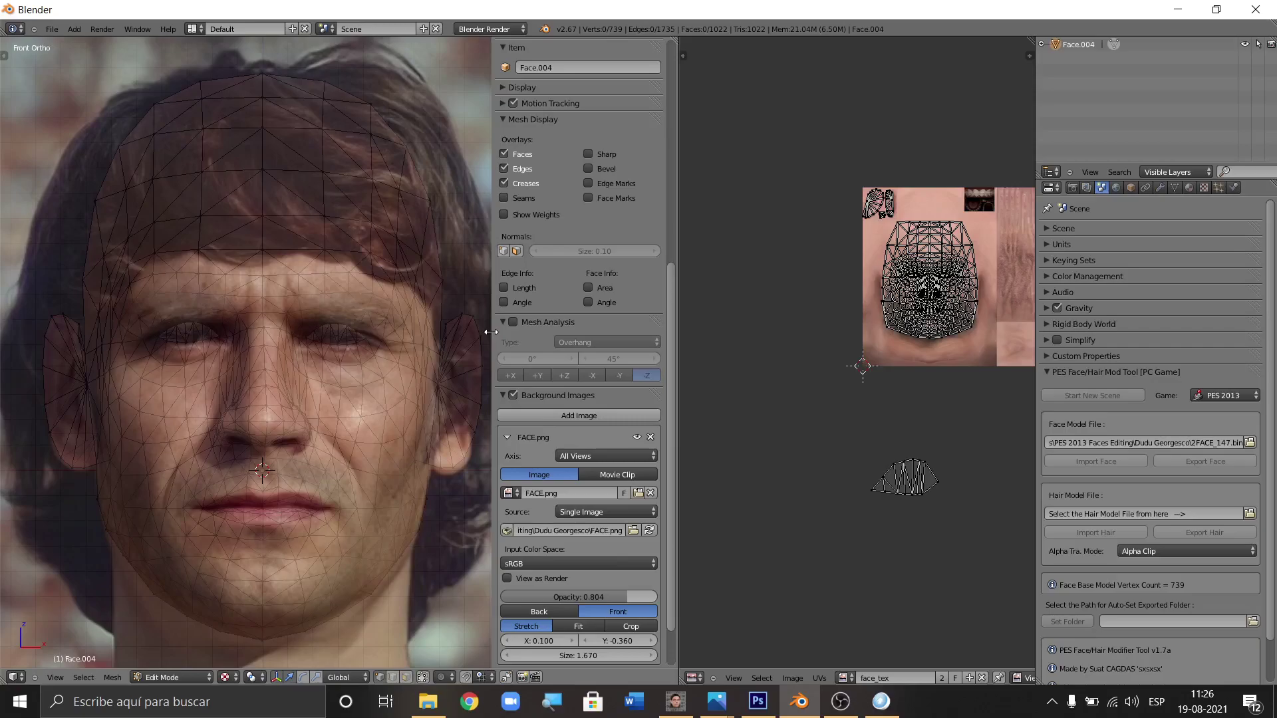
Close the 3D view's properties sidebar and widen the view to show the whole head in the reference photo.
{"action": "scroll", "coordinate": [306, 345], "scroll_direction": "down", "scroll_amount": 1}
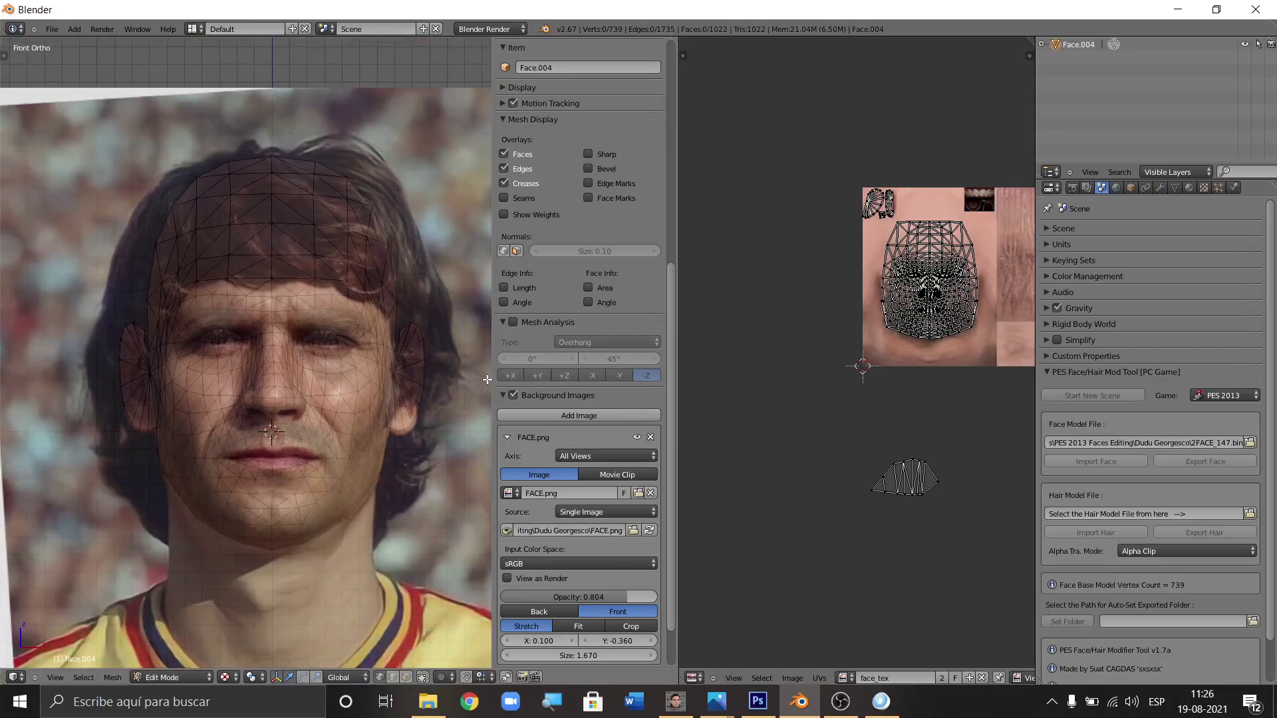
{"action": "left_click_drag", "start_coordinate": [490, 378], "coordinate": [722, 376]}
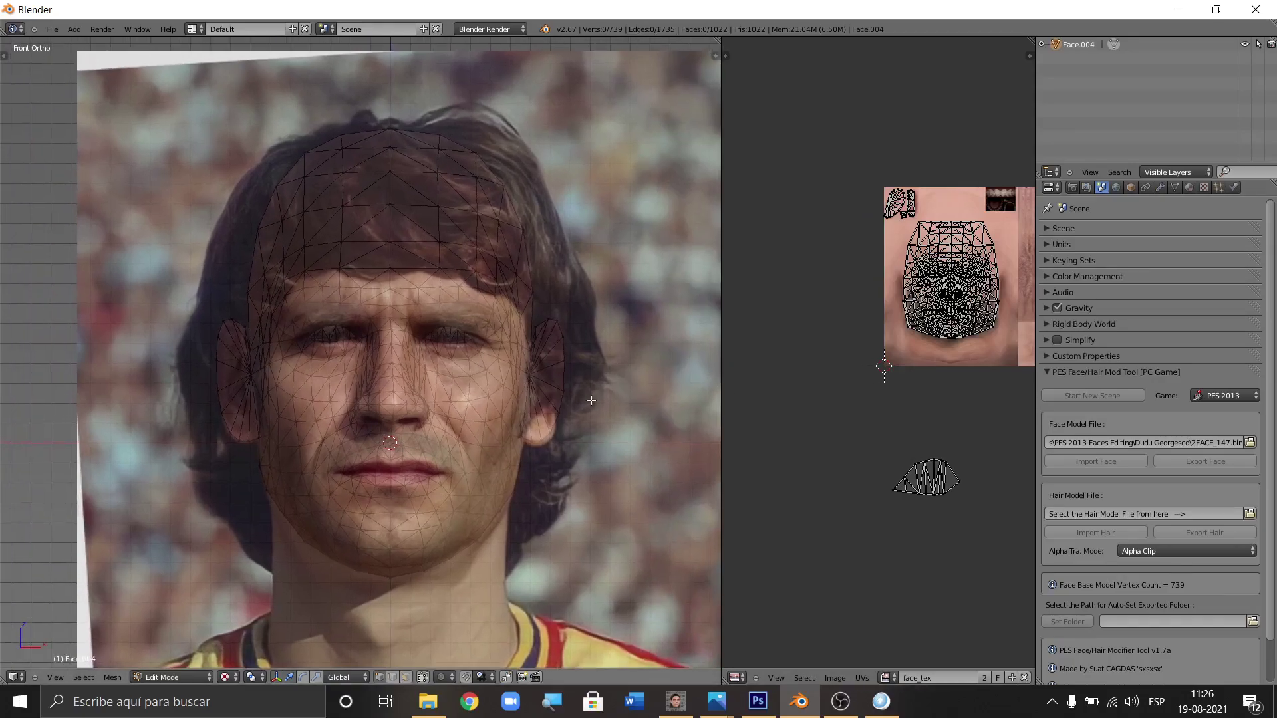
Reopen the 3D view's properties sidebar and set the FACE.png background image opacity to 0.927.
{"action": "scroll", "coordinate": [461, 312], "scroll_direction": "up", "scroll_amount": 4}
{"action": "scroll", "coordinate": [434, 349], "scroll_direction": "down", "scroll_amount": 1}
{"action": "scroll", "coordinate": [447, 307], "scroll_direction": "up", "scroll_amount": 2}
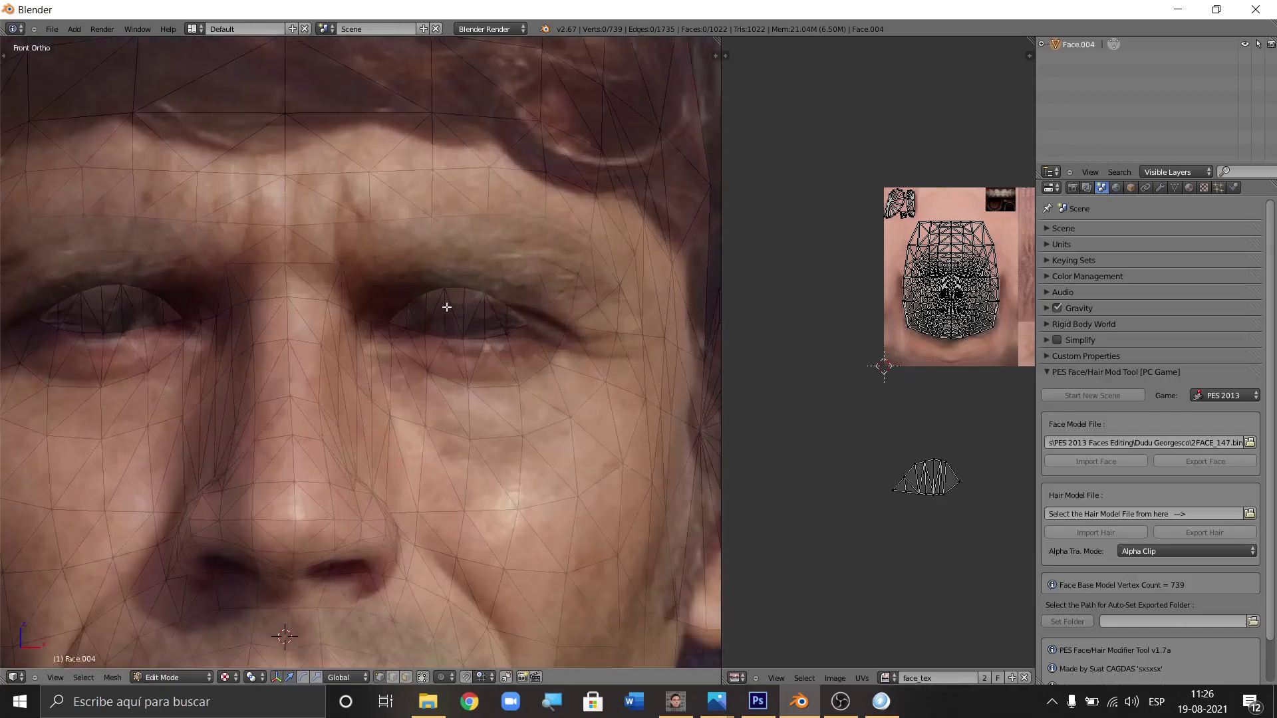
{"action": "left_click", "coordinate": [717, 56]}
{"action": "scroll", "coordinate": [643, 578], "scroll_direction": "down", "scroll_amount": 2}
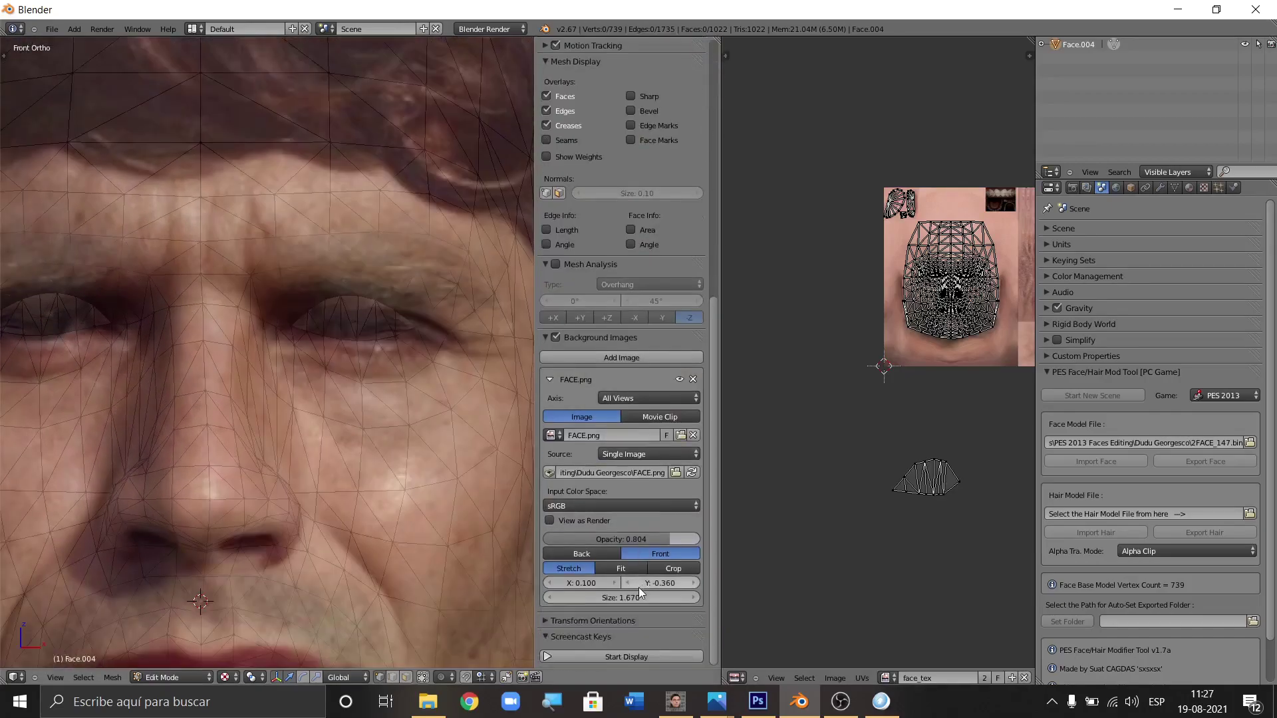
{"action": "left_click_drag", "start_coordinate": [659, 539], "coordinate": [686, 542]}
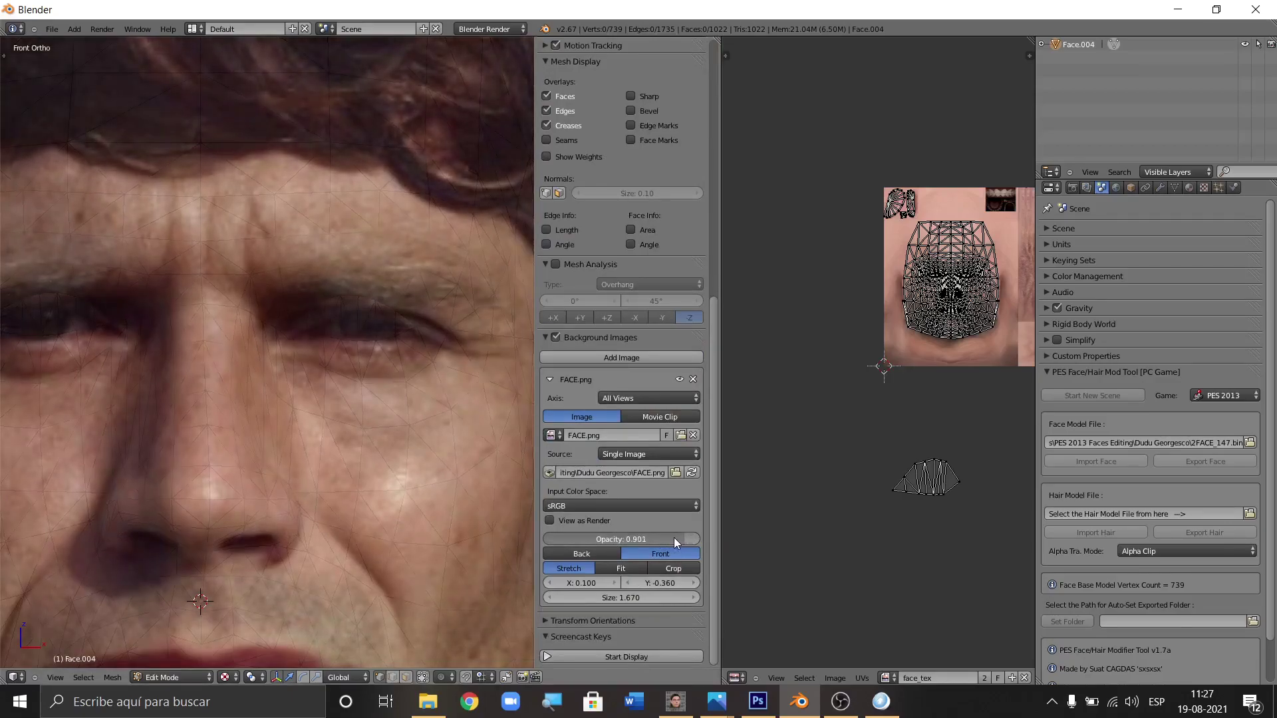
{"action": "left_click_drag", "start_coordinate": [673, 537], "coordinate": [669, 538]}
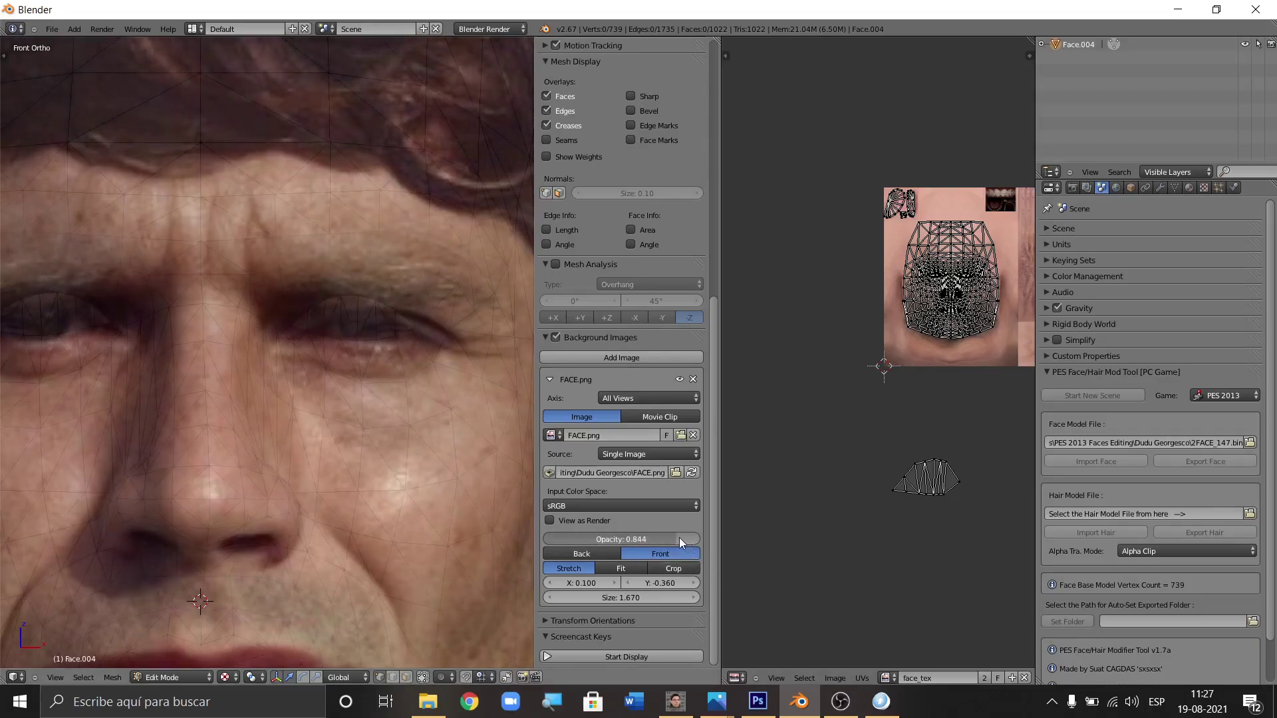
{"action": "left_click_drag", "start_coordinate": [680, 538], "coordinate": [698, 532]}
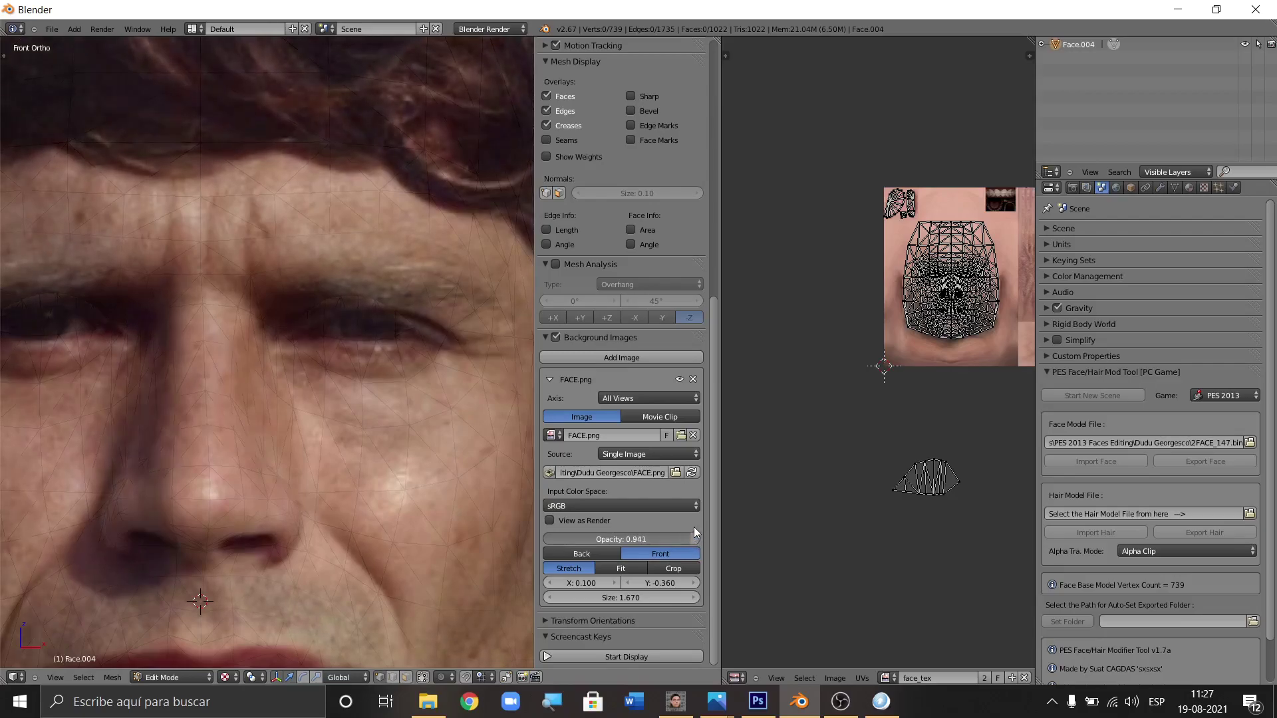
{"action": "scroll", "coordinate": [250, 336], "scroll_direction": "down", "scroll_amount": 1}
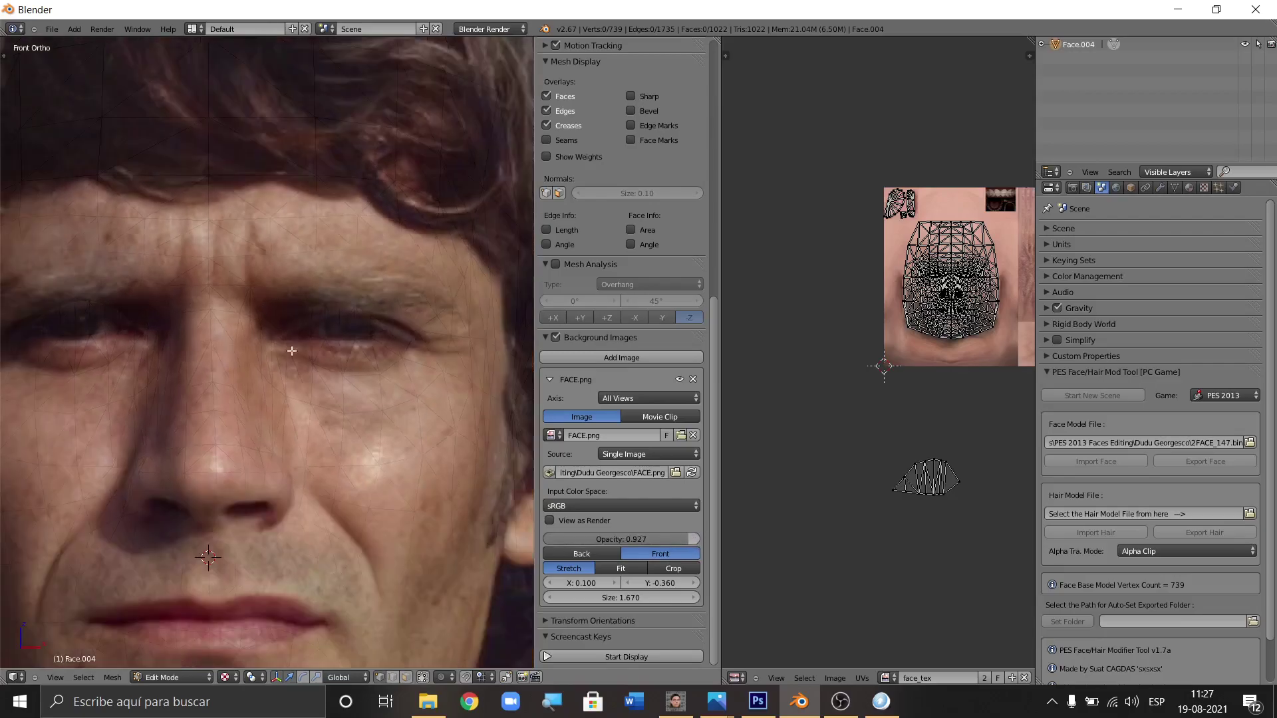
Circle-select the vertices around the opening of the face's left eye, correcting the selection by checking it on the mesh.
{"action": "scroll", "coordinate": [345, 323], "scroll_direction": "up", "scroll_amount": 1}
{"action": "scroll", "coordinate": [346, 323], "scroll_direction": "up", "scroll_amount": 1}
{"action": "scroll", "coordinate": [299, 333], "scroll_direction": "down", "scroll_amount": 1}
{"action": "scroll", "coordinate": [286, 334], "scroll_direction": "up", "scroll_amount": 2}
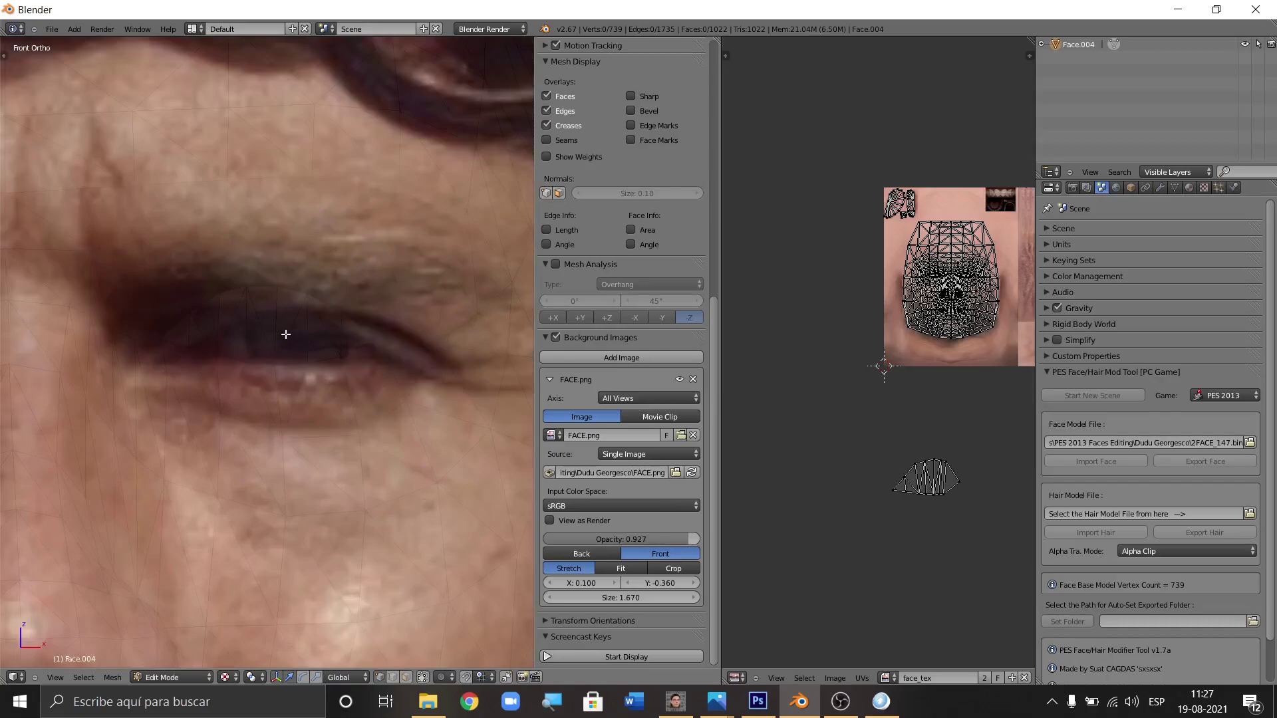
{"action": "scroll", "coordinate": [253, 334], "scroll_direction": "up", "scroll_amount": 1}
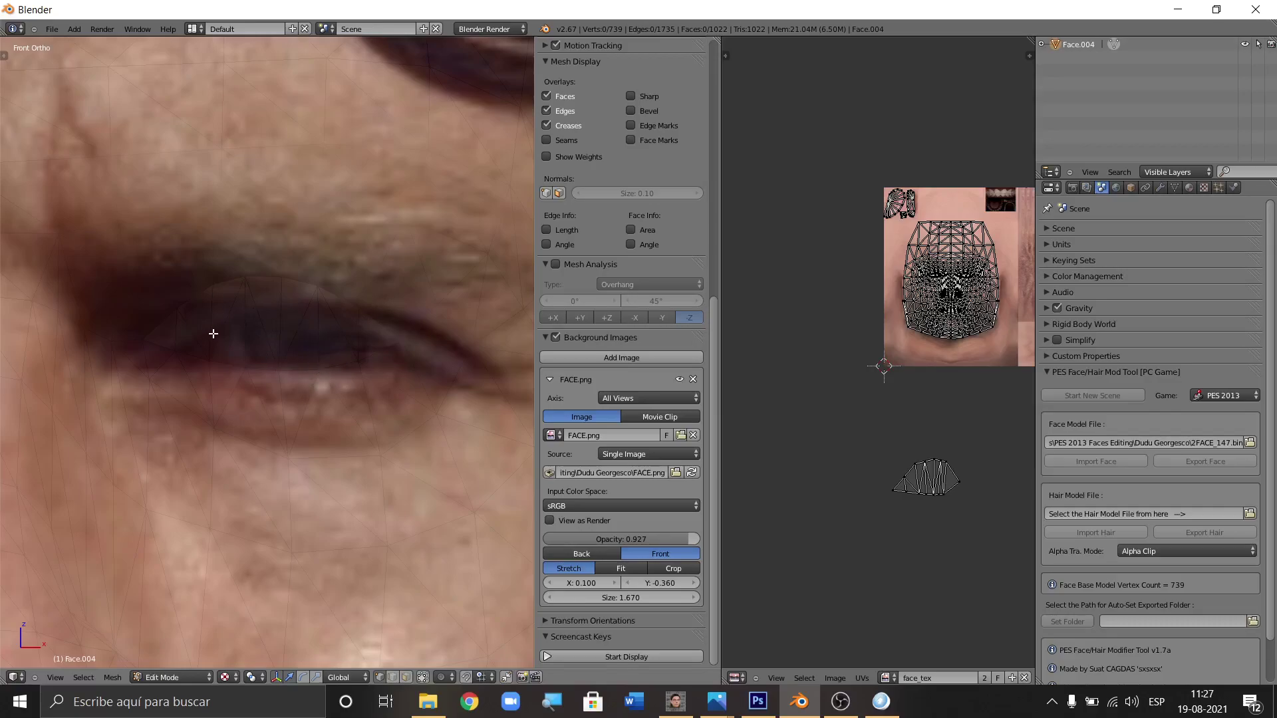
{"action": "key", "text": "c"}
{"action": "mouse_move", "coordinate": [173, 330]}
{"action": "left_mouse_down"}
{"action": "mouse_move", "coordinate": [261, 298]}
{"action": "mouse_move", "coordinate": [379, 327]}
{"action": "mouse_move", "coordinate": [369, 347]}
{"action": "mouse_move", "coordinate": [240, 352]}
{"action": "mouse_move", "coordinate": [206, 333]}
{"action": "mouse_move", "coordinate": [242, 321]}
{"action": "mouse_move", "coordinate": [220, 339]}
{"action": "mouse_move", "coordinate": [347, 346]}
{"action": "mouse_move", "coordinate": [213, 294]}
{"action": "left_mouse_up"}
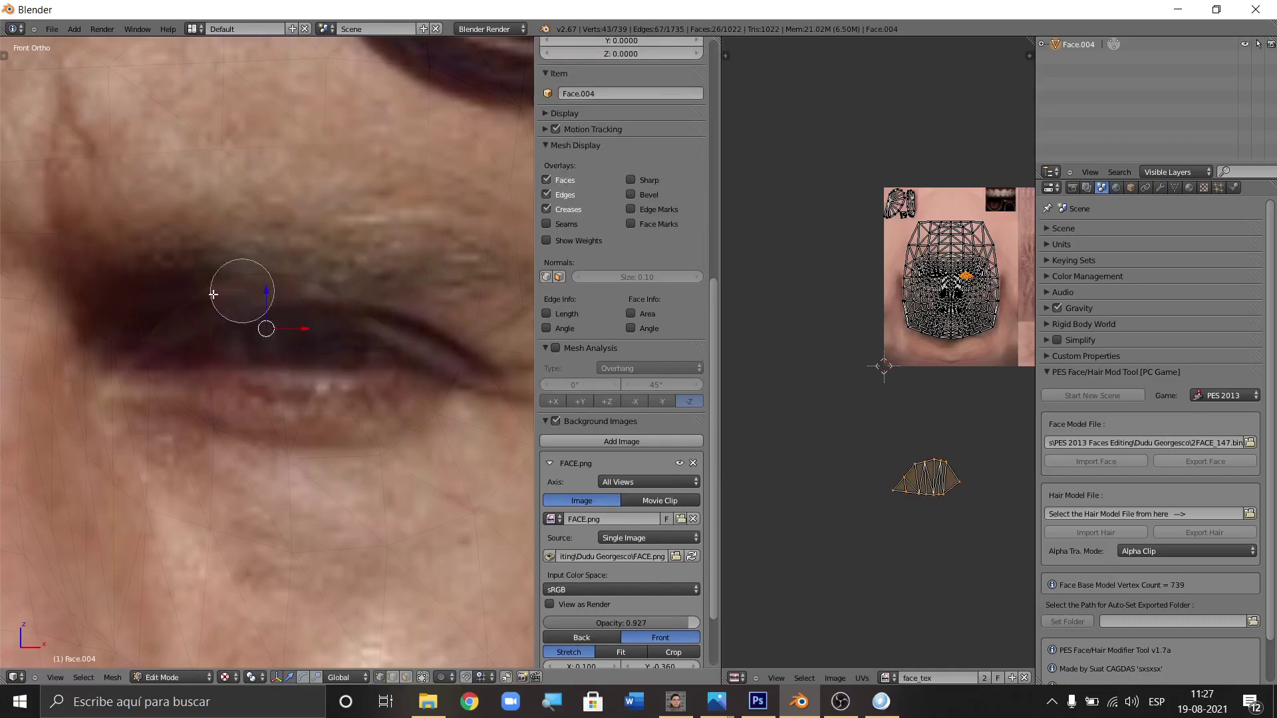
{"action": "right_click", "coordinate": [174, 327]}
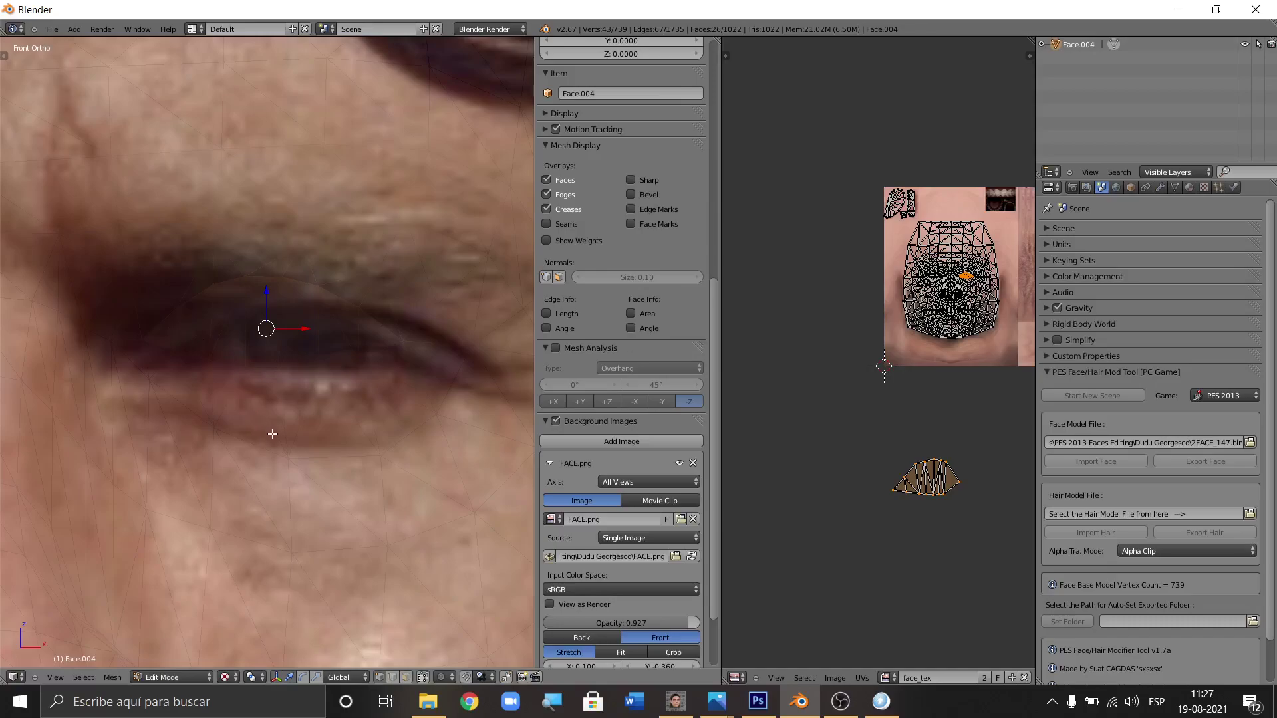
{"action": "scroll", "coordinate": [283, 330], "scroll_direction": "up", "scroll_amount": 2}
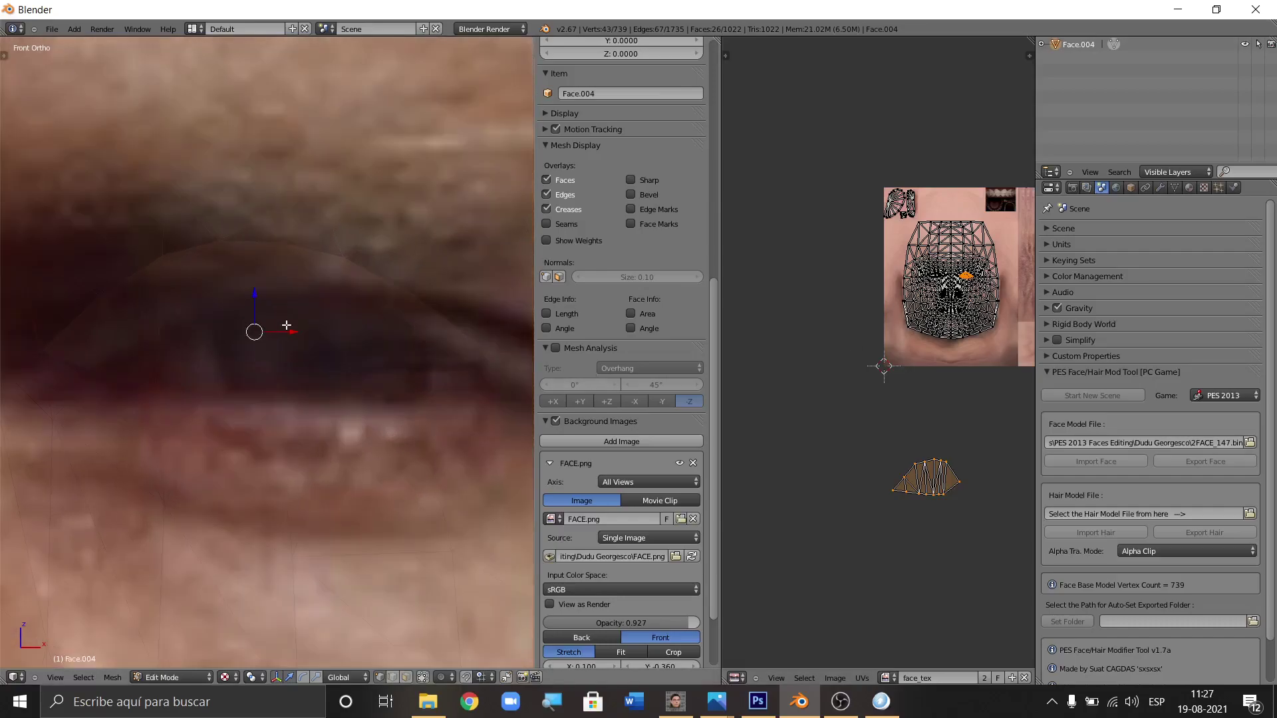
{"action": "middle_click_drag", "start_coordinate": [286, 326], "coordinate": [295, 327]}
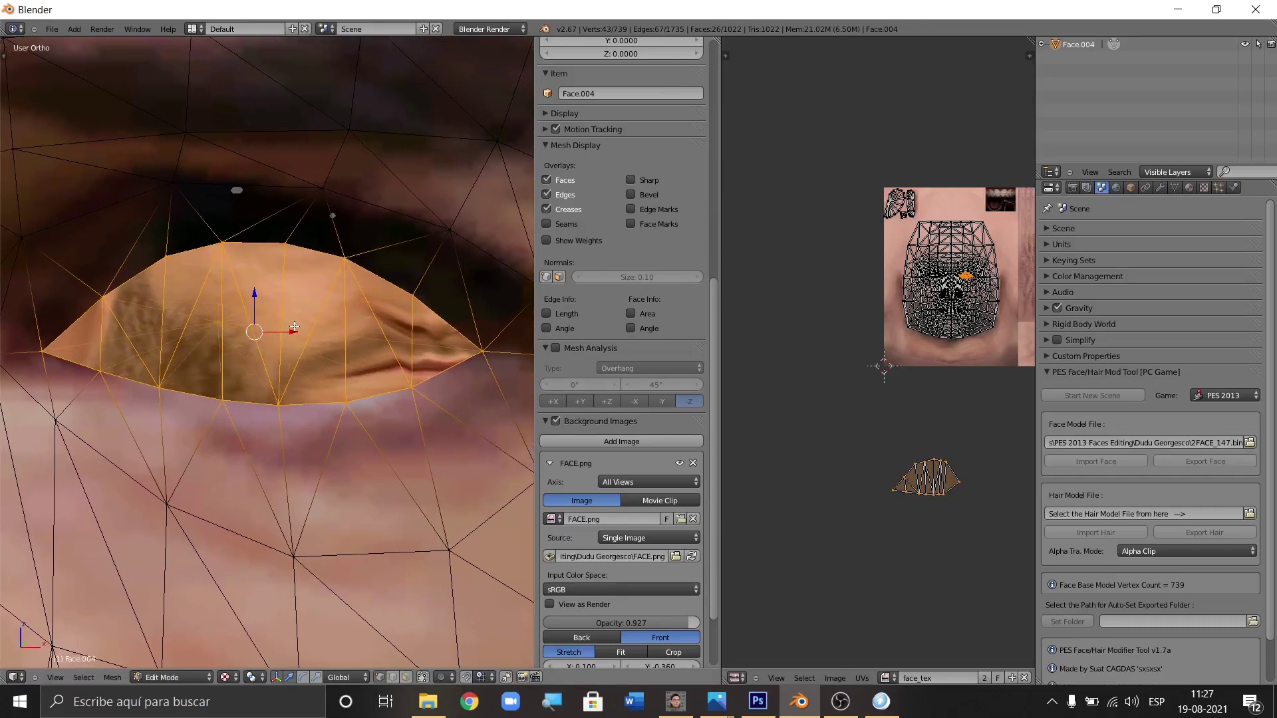
{"action": "key", "text": "ctrl+z"}
{"action": "key", "text": "c"}
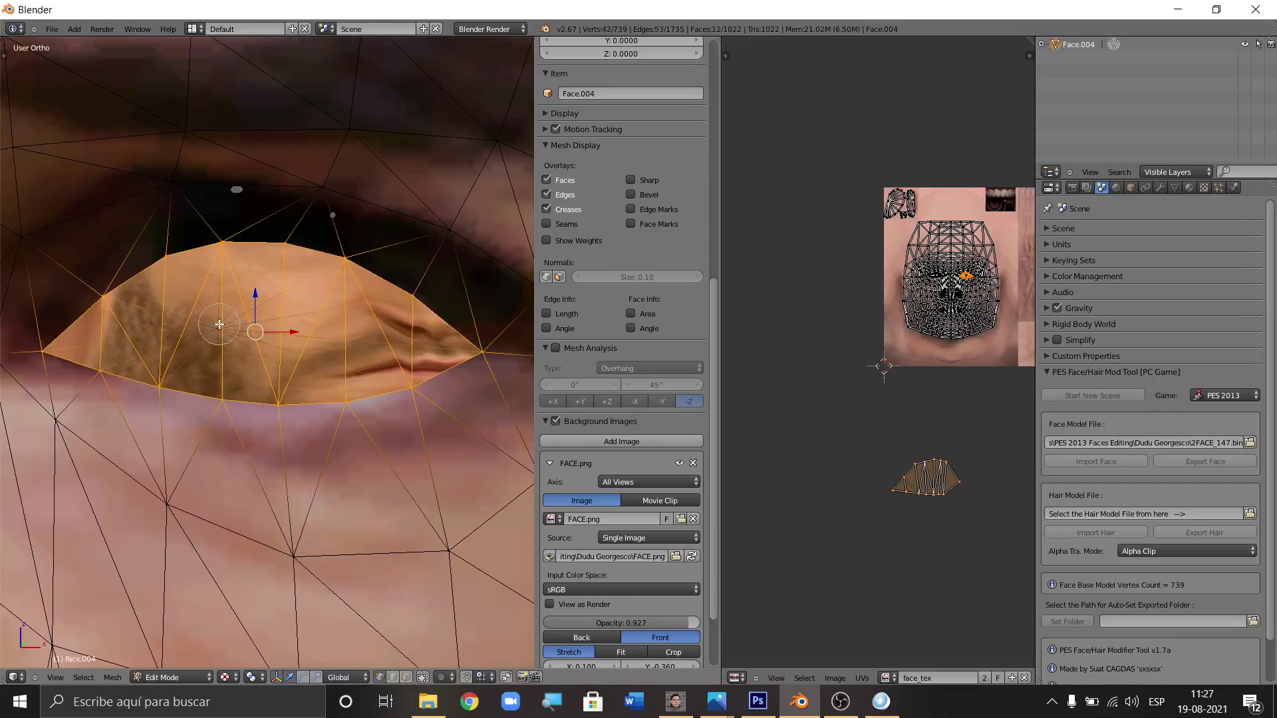
{"action": "right_click", "coordinate": [219, 324]}
Compare the selected left eye of the mesh with the eye in the reference photo, in rotated and front views.
{"action": "key", "text": "KP_1"}
{"action": "scroll", "coordinate": [296, 344], "scroll_direction": "down", "scroll_amount": 4}
{"action": "scroll", "coordinate": [298, 349], "scroll_direction": "up", "scroll_amount": 2}
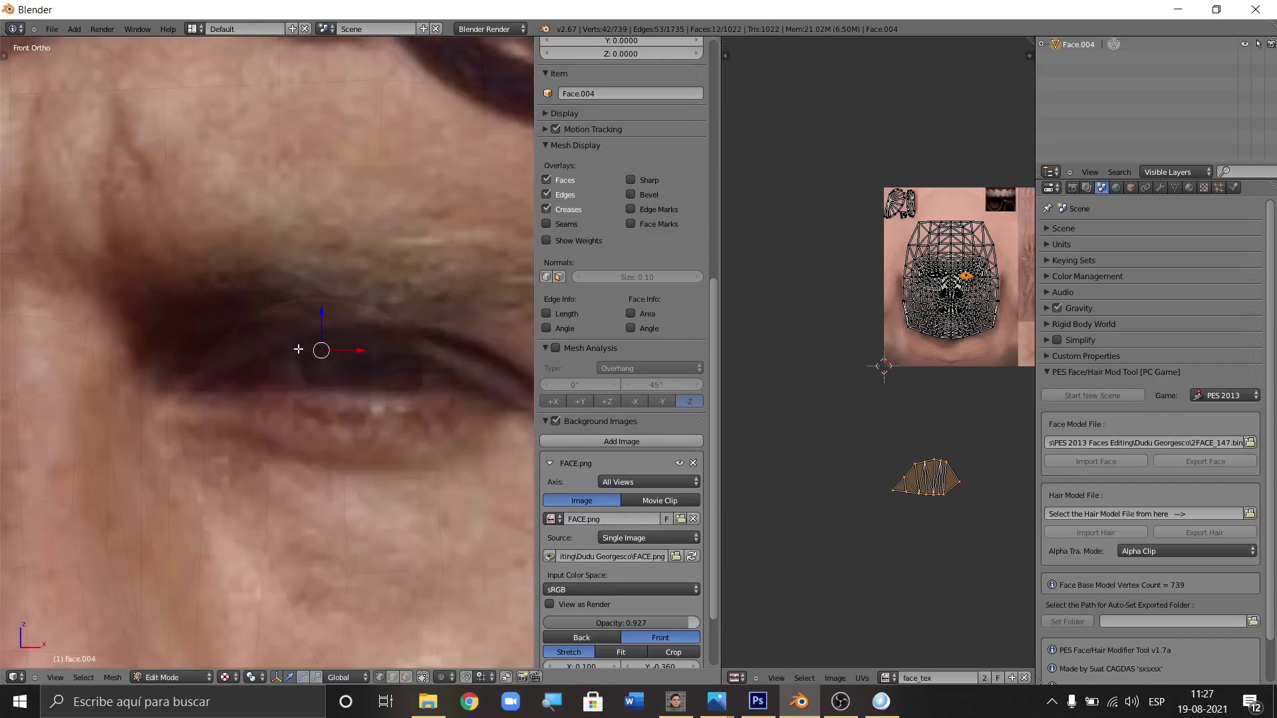
{"action": "scroll", "coordinate": [299, 348], "scroll_direction": "down", "scroll_amount": 3}
{"action": "scroll", "coordinate": [300, 347], "scroll_direction": "up", "scroll_amount": 1}
{"action": "scroll", "coordinate": [299, 348], "scroll_direction": "down", "scroll_amount": 1}
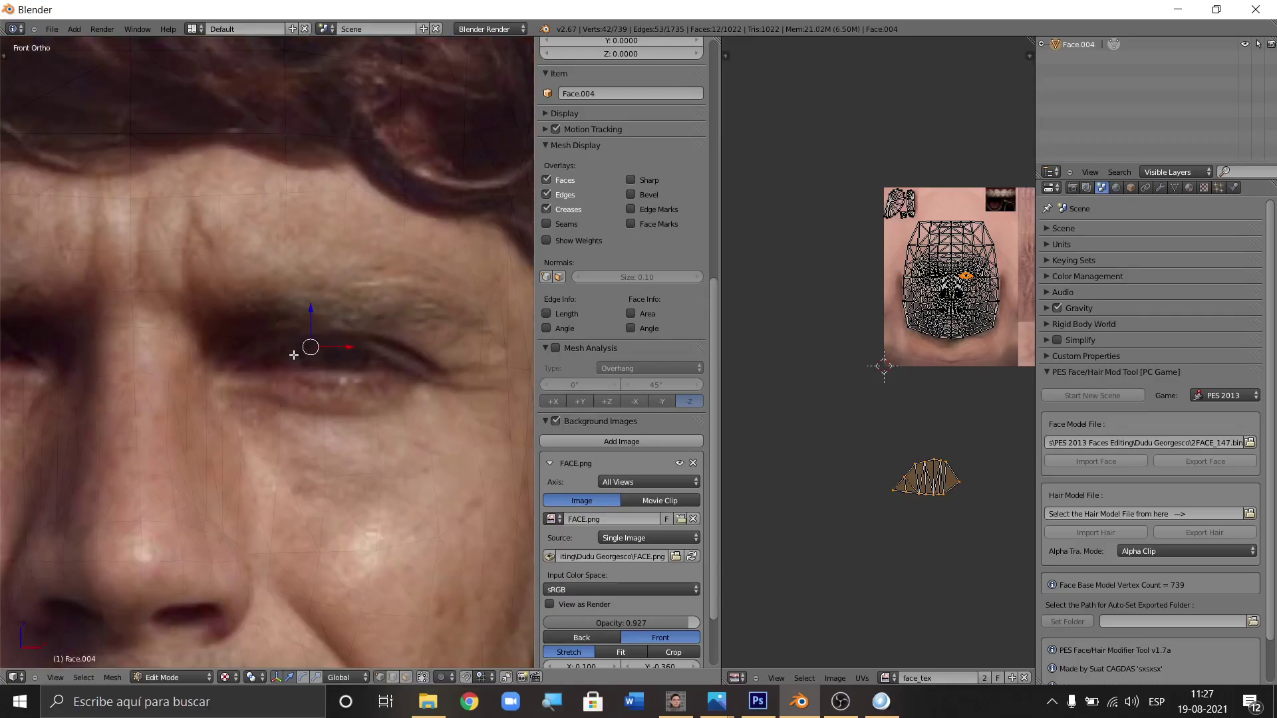
{"action": "middle_click_drag", "start_coordinate": [294, 360], "coordinate": [321, 346]}
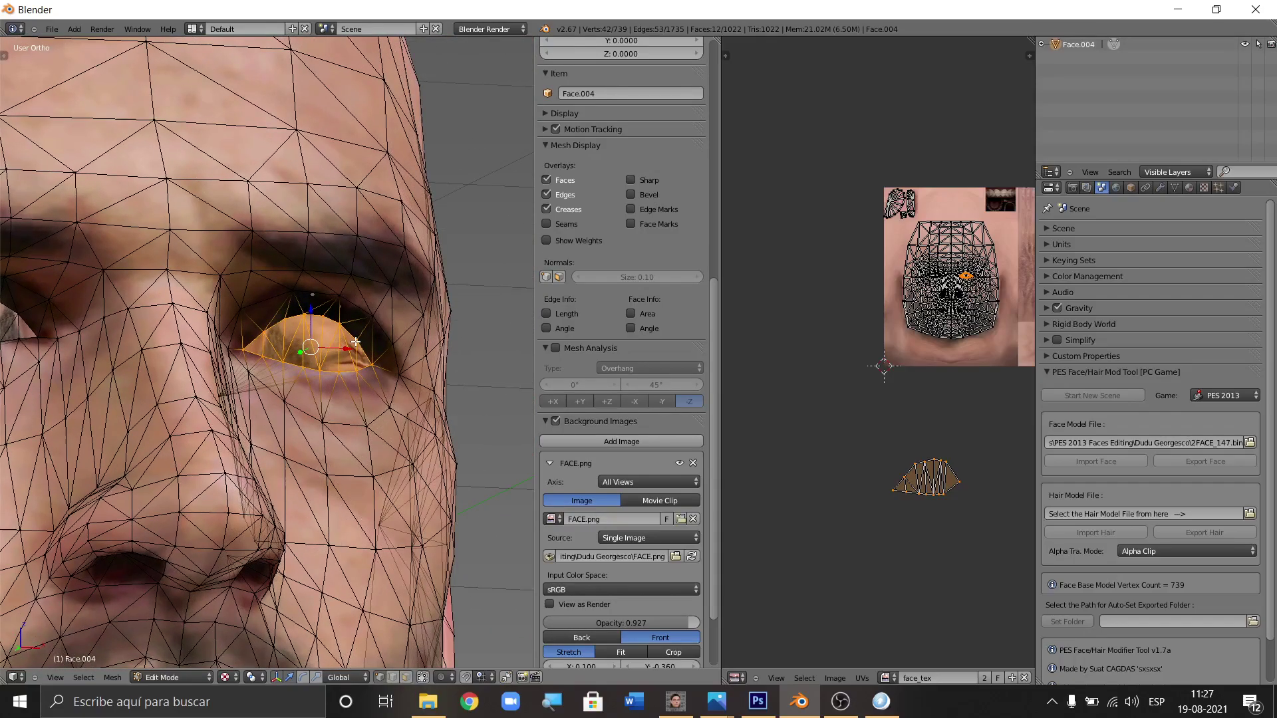
{"action": "key", "text": "KP_1"}
{"action": "scroll", "coordinate": [390, 322], "scroll_direction": "down", "scroll_amount": 3}
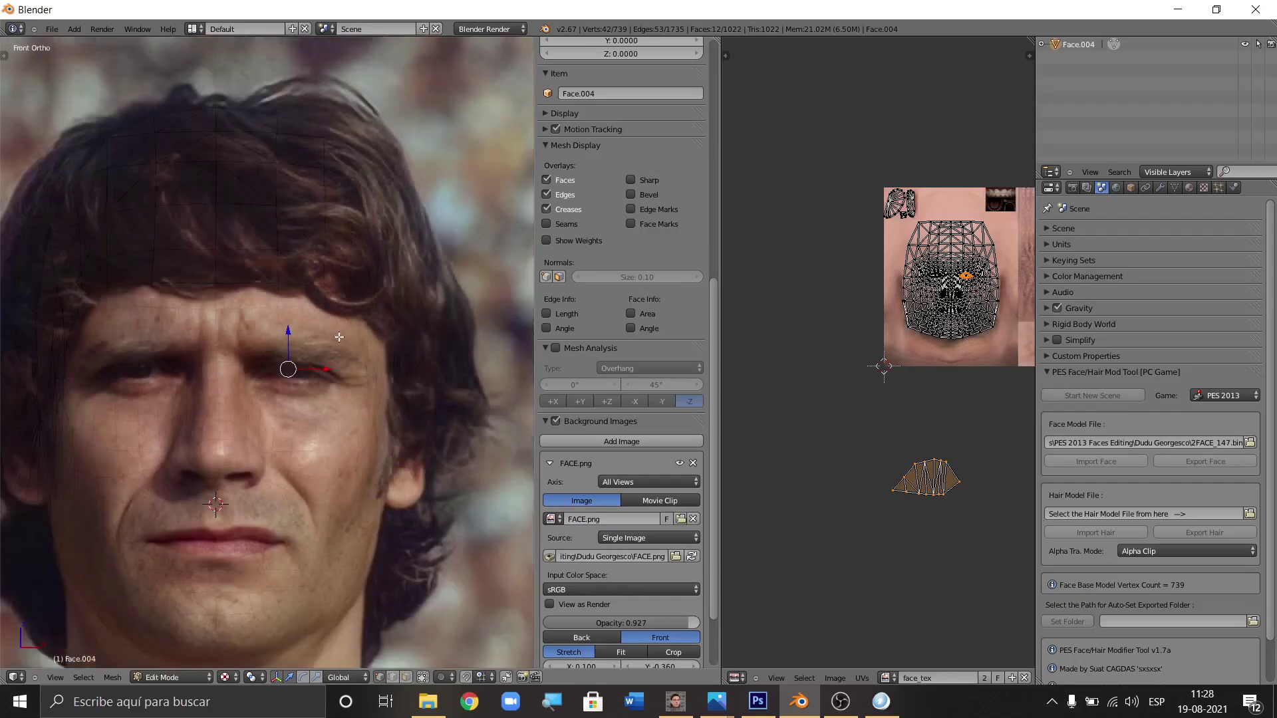
{"action": "scroll", "coordinate": [266, 359], "scroll_direction": "up", "scroll_amount": 3}
{"action": "scroll", "coordinate": [317, 360], "scroll_direction": "up", "scroll_amount": 5}
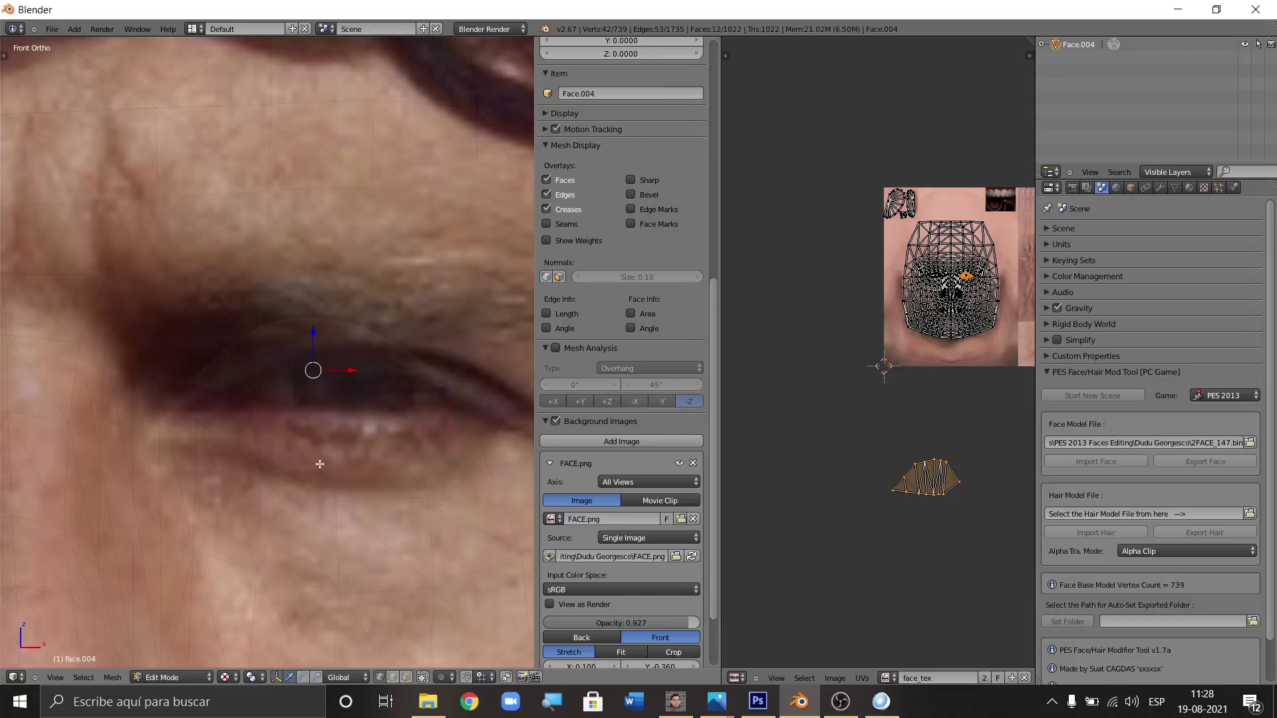
Scale the selected left-eye vertices to about 0.81 and move them about 0.026 in X and -0.010 in Z over the photo's eye.
{"action": "key", "text": "s"}
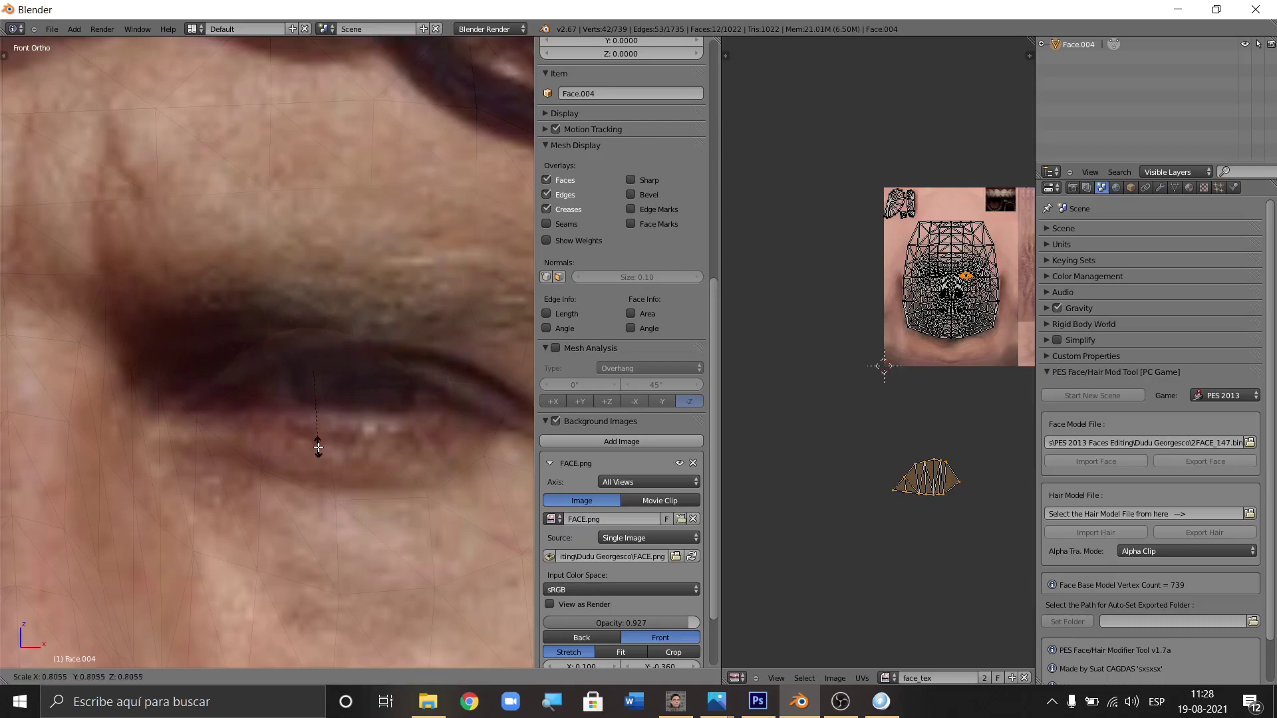
{"action": "left_click", "coordinate": [318, 447]}
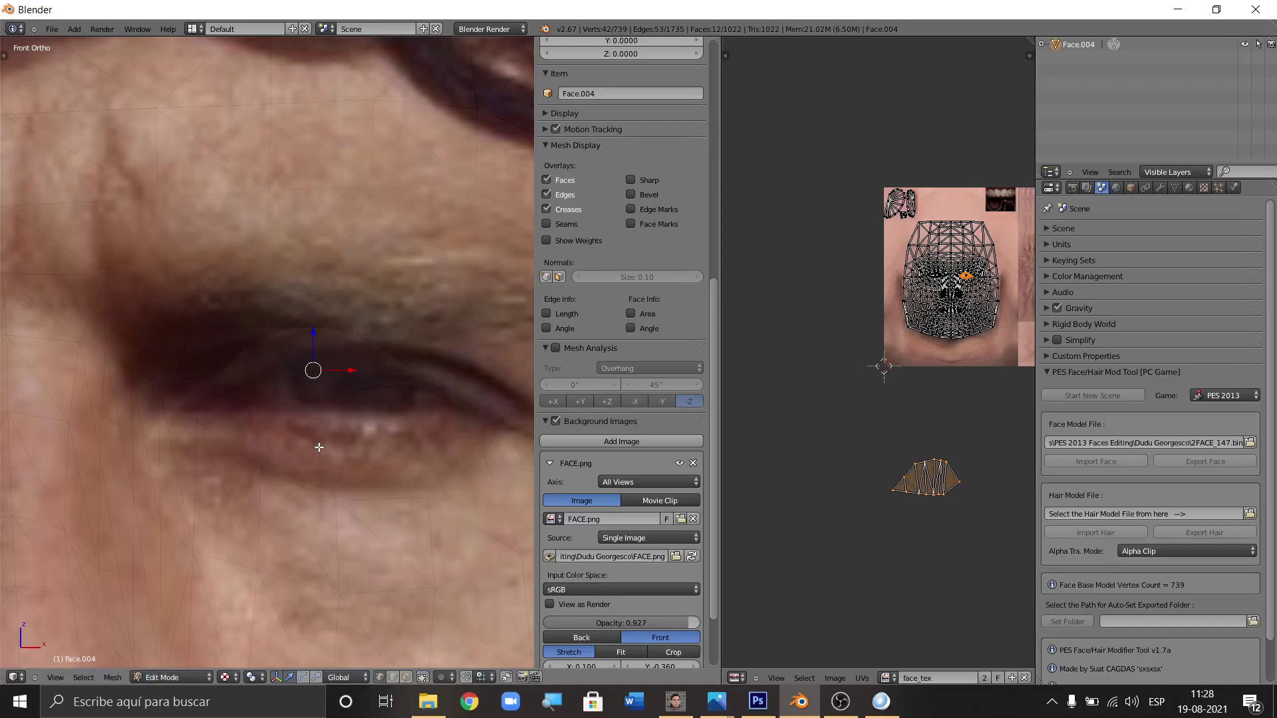
{"action": "key", "text": "g"}
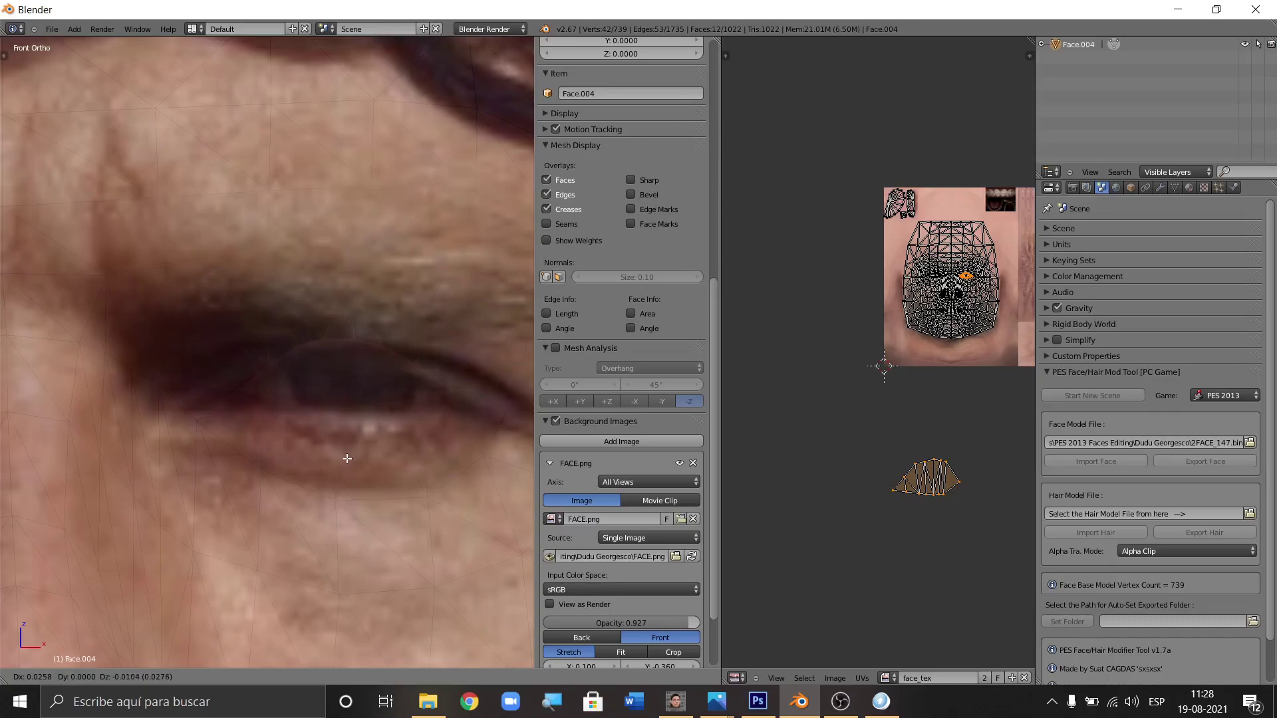
{"action": "left_click", "coordinate": [347, 458]}
Clear the selection, circle-select the vertices along the left eye's upper lid edge, and lower them by about 0.01.
{"action": "scroll", "coordinate": [420, 364], "scroll_direction": "up", "scroll_amount": 2}
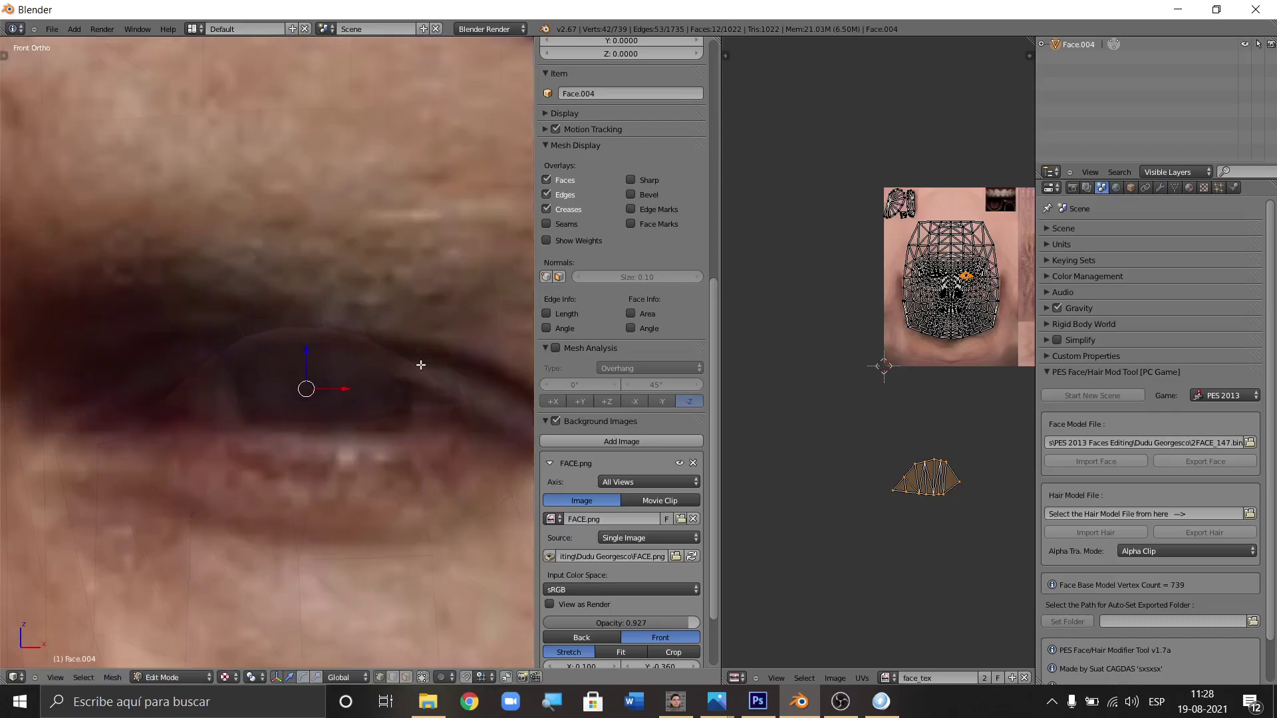
{"action": "scroll", "coordinate": [421, 363], "scroll_direction": "up", "scroll_amount": 1}
{"action": "key", "text": "a"}
{"action": "key", "text": "a"}
{"action": "key", "text": "a"}
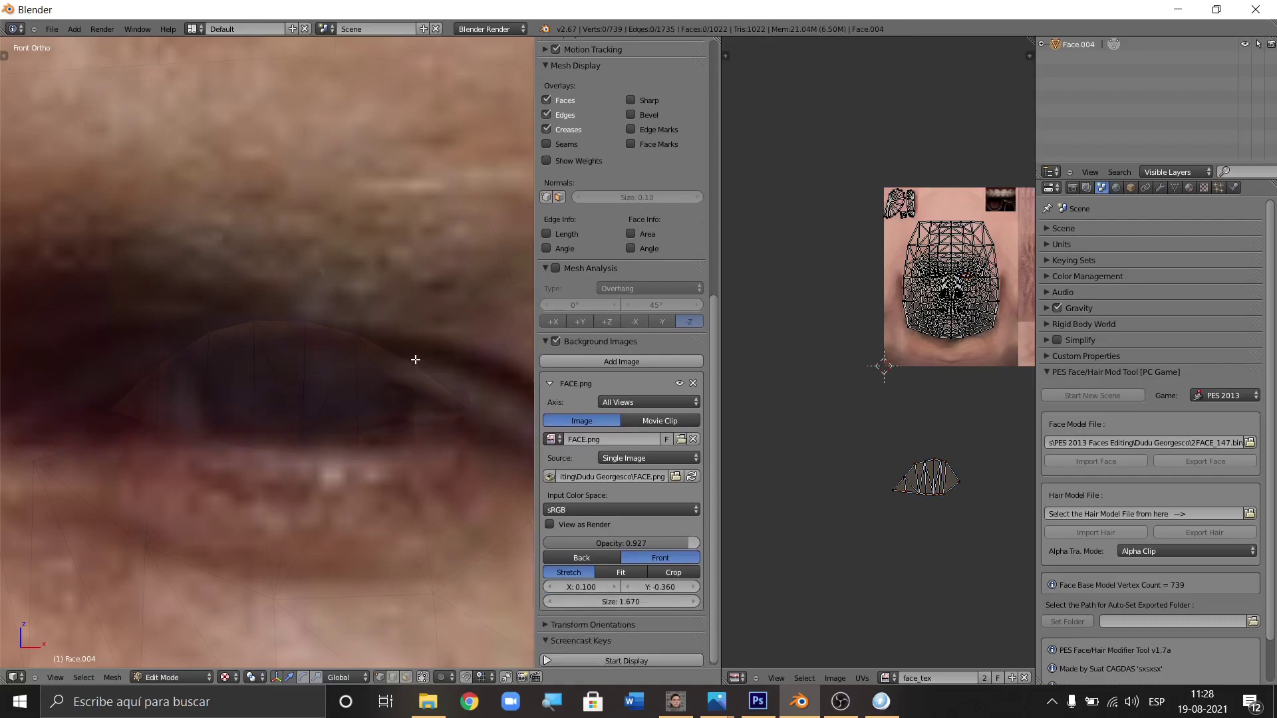
{"action": "scroll", "coordinate": [367, 349], "scroll_direction": "up", "scroll_amount": 1}
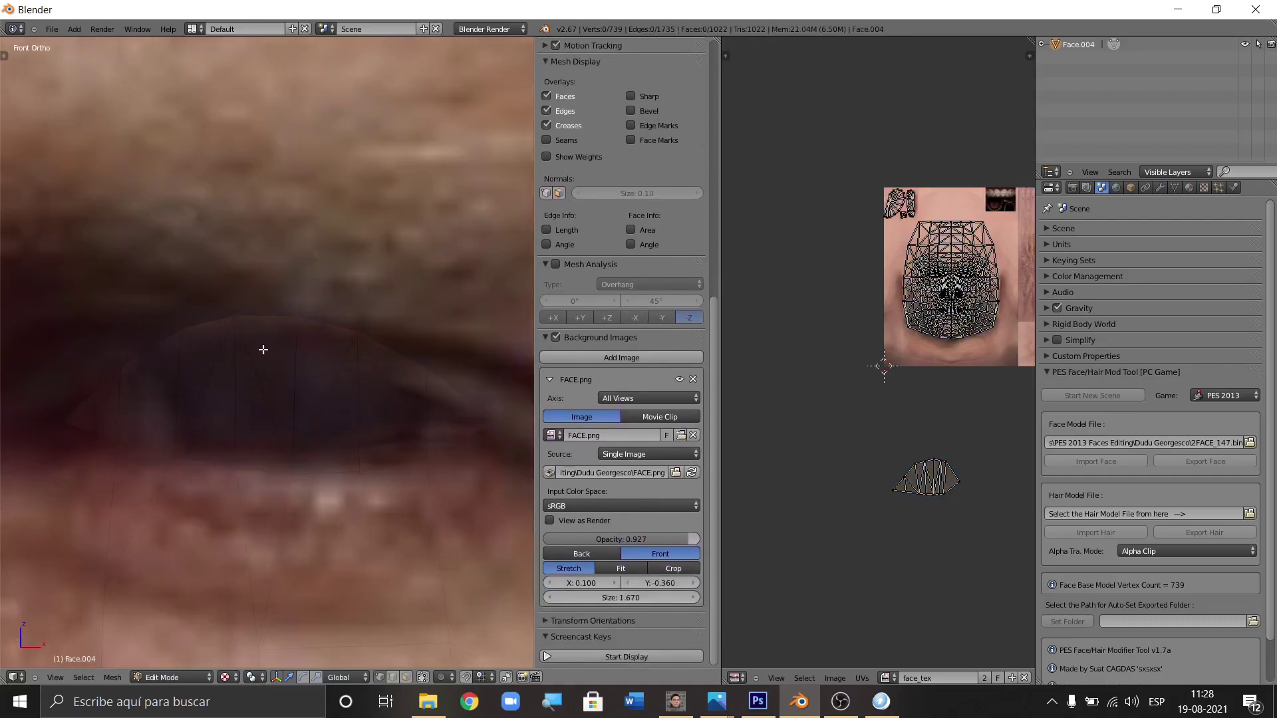
{"action": "key", "text": "c"}
{"action": "left_click", "coordinate": [239, 313]}
{"action": "left_click_drag", "start_coordinate": [316, 312], "coordinate": [303, 306]}
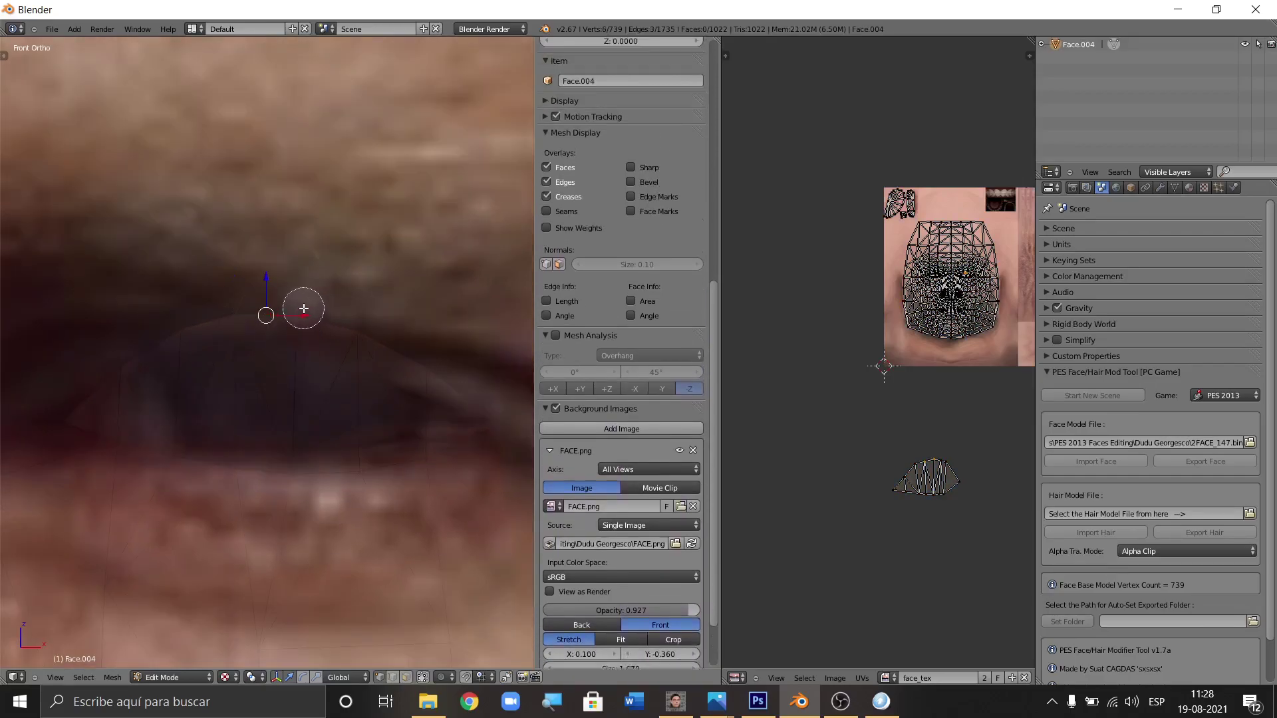
{"action": "key", "text": "Escape"}
{"action": "key", "text": "c"}
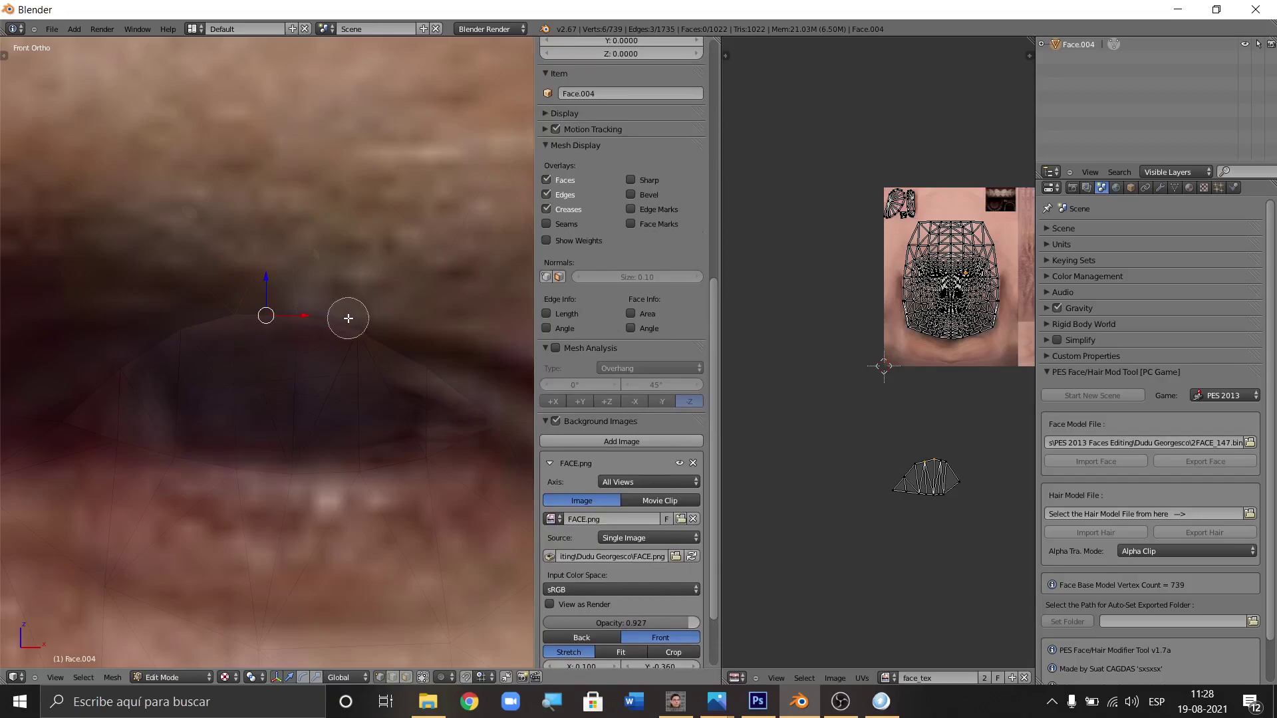
{"action": "left_click_drag", "start_coordinate": [348, 316], "coordinate": [183, 319]}
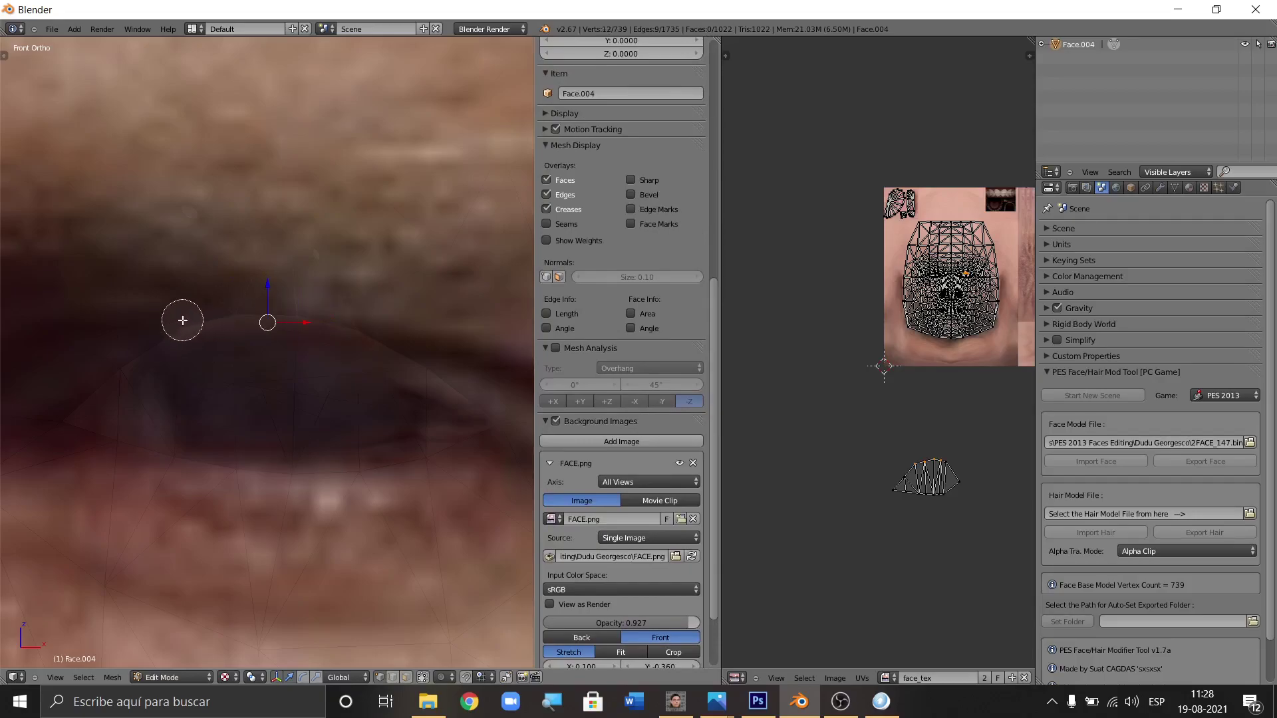
{"action": "key", "text": "Escape"}
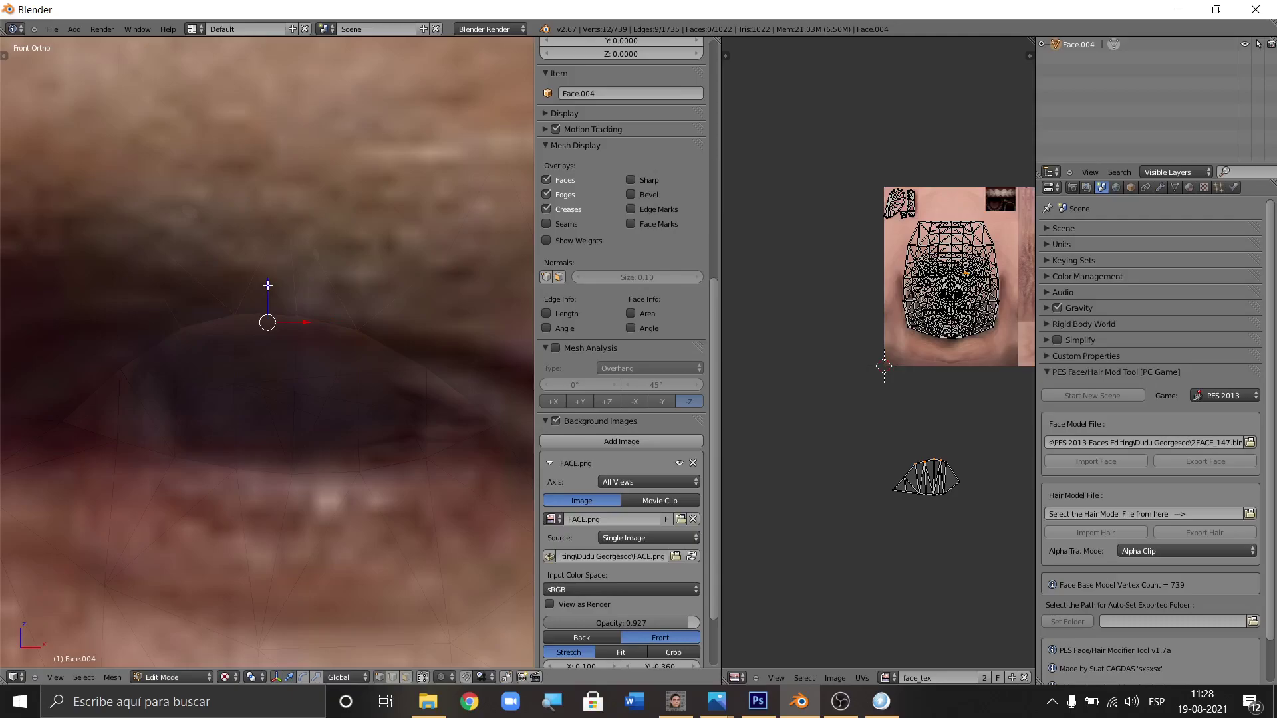
{"action": "key", "text": "g"}
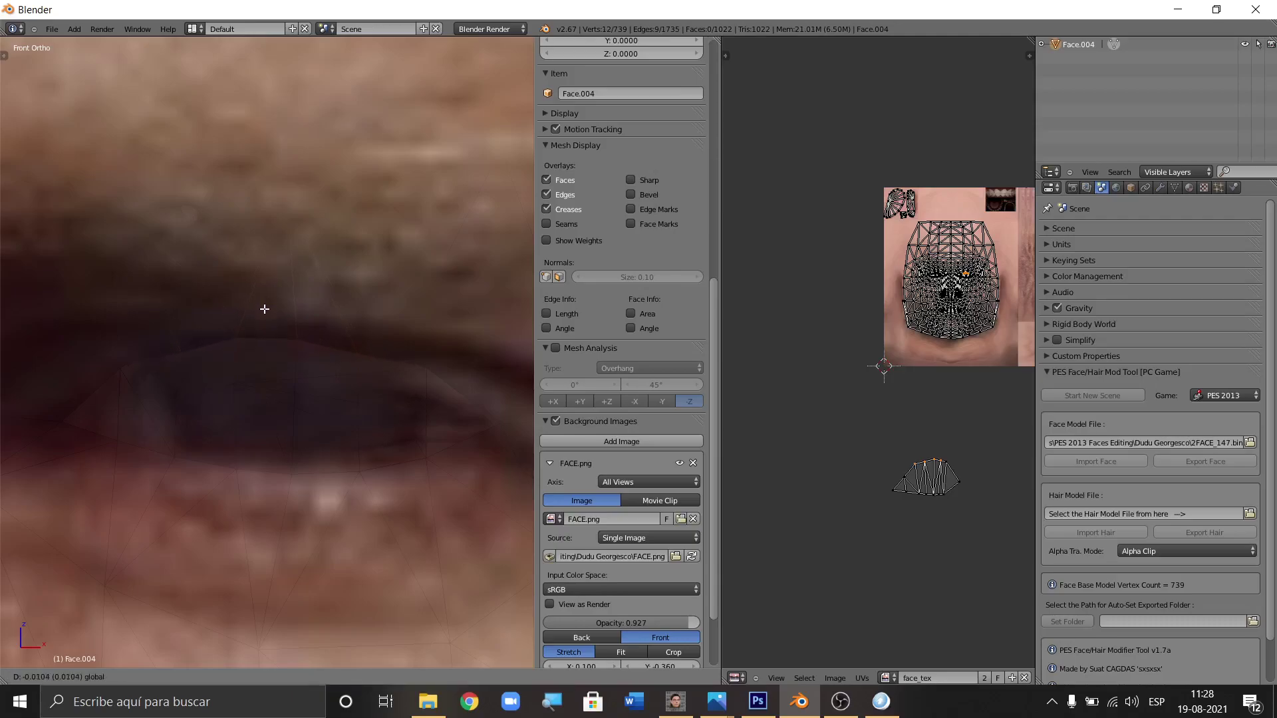
{"action": "left_click", "coordinate": [264, 306]}
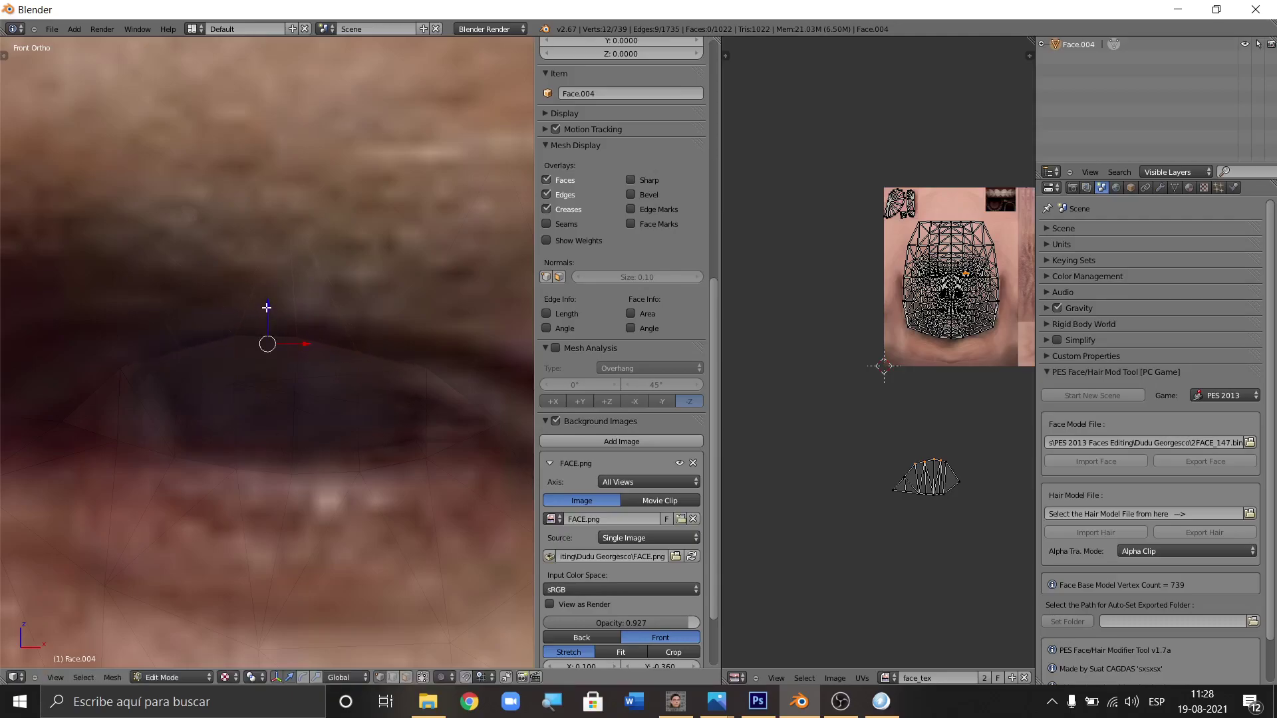
Select the overlapping vertices on the outer half of the left eye's upper lid and adjust their height to the photo.
{"action": "right_click", "coordinate": [363, 353]}
{"action": "scroll", "coordinate": [359, 352], "scroll_direction": "up", "scroll_amount": 1}
{"action": "right_click", "coordinate": [358, 350], "text": "shift"}
{"action": "right_click", "coordinate": [357, 346], "text": "shift"}
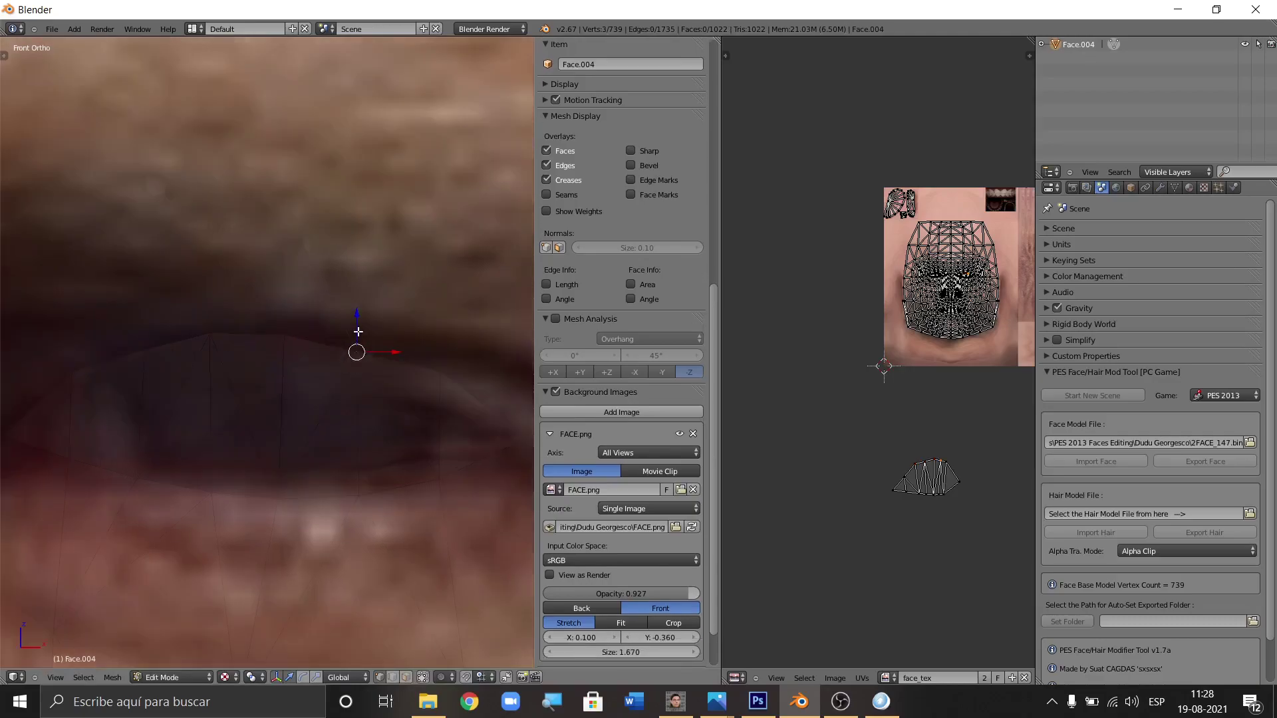
{"action": "key", "text": "g"}
{"action": "left_click", "coordinate": [360, 313]}
Lower the upper-lid vertex near the inner corner of the left eye to follow the photo's lid line.
{"action": "scroll", "coordinate": [181, 351], "scroll_direction": "down", "scroll_amount": 2, "text": "ctrl"}
{"action": "right_click", "coordinate": [146, 351]}
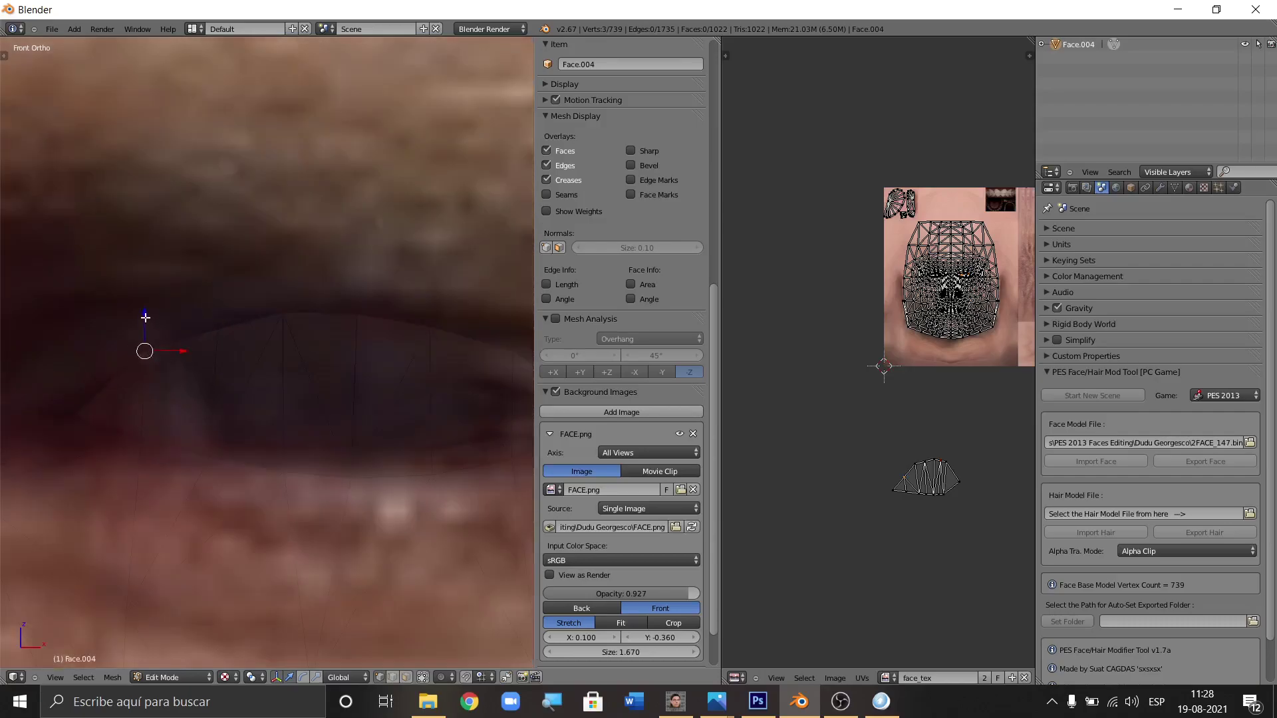
{"action": "key", "text": "g"}
{"action": "left_click", "coordinate": [141, 330]}
Lower the outer vertex on the left eye's upper lid by about 0.0115, and adjust the outer corner vertex's height to the photo.
{"action": "scroll", "coordinate": [94, 353], "scroll_direction": "down", "scroll_amount": 3, "text": "ctrl"}
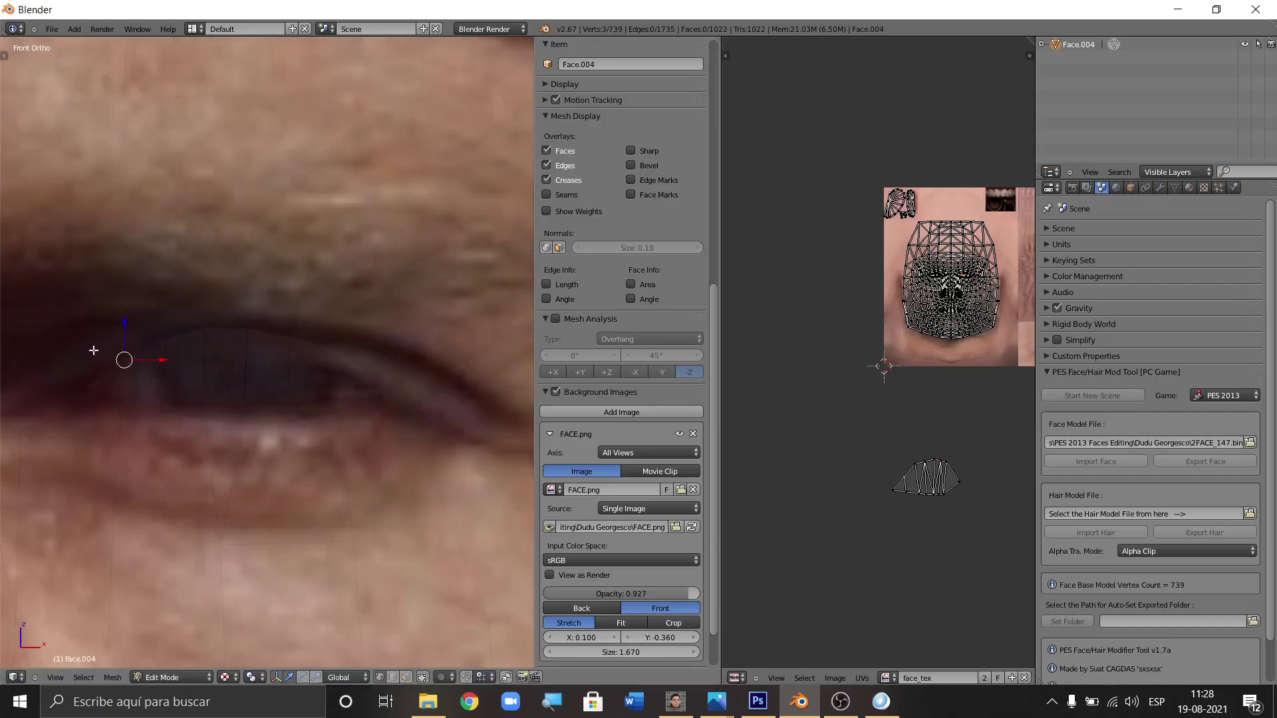
{"action": "right_click", "coordinate": [321, 324]}
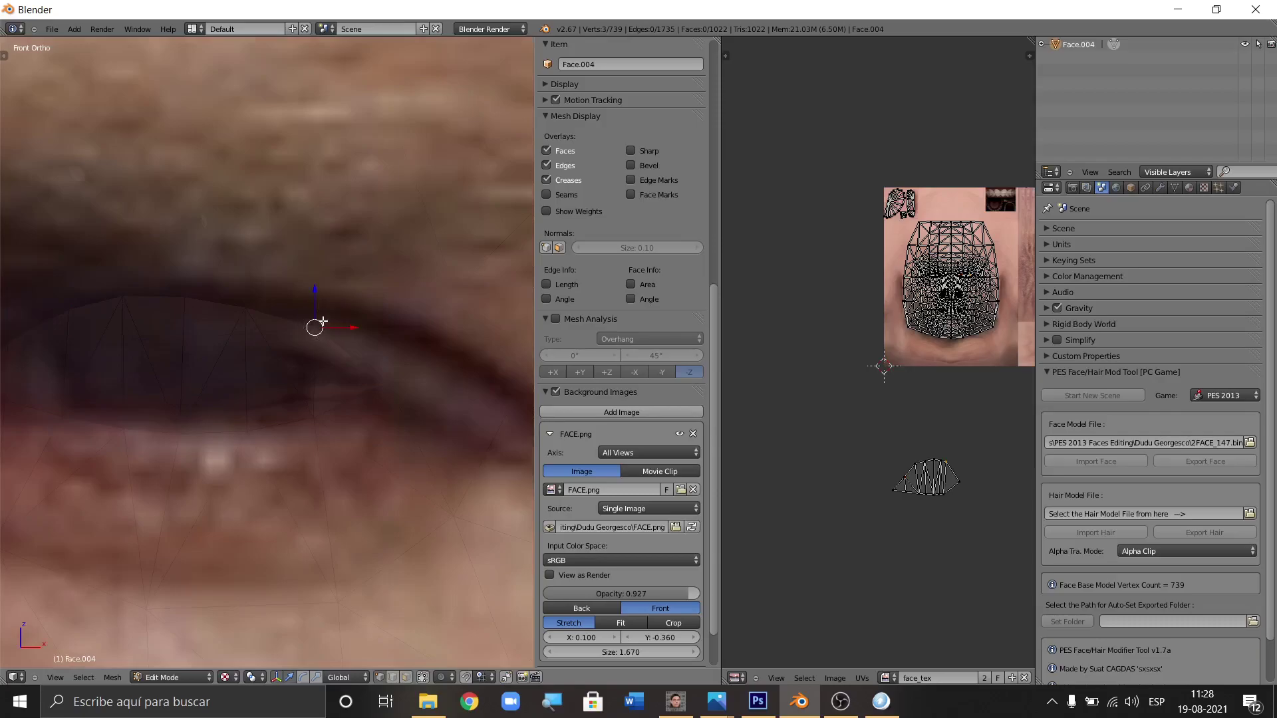
{"action": "key", "text": "g"}
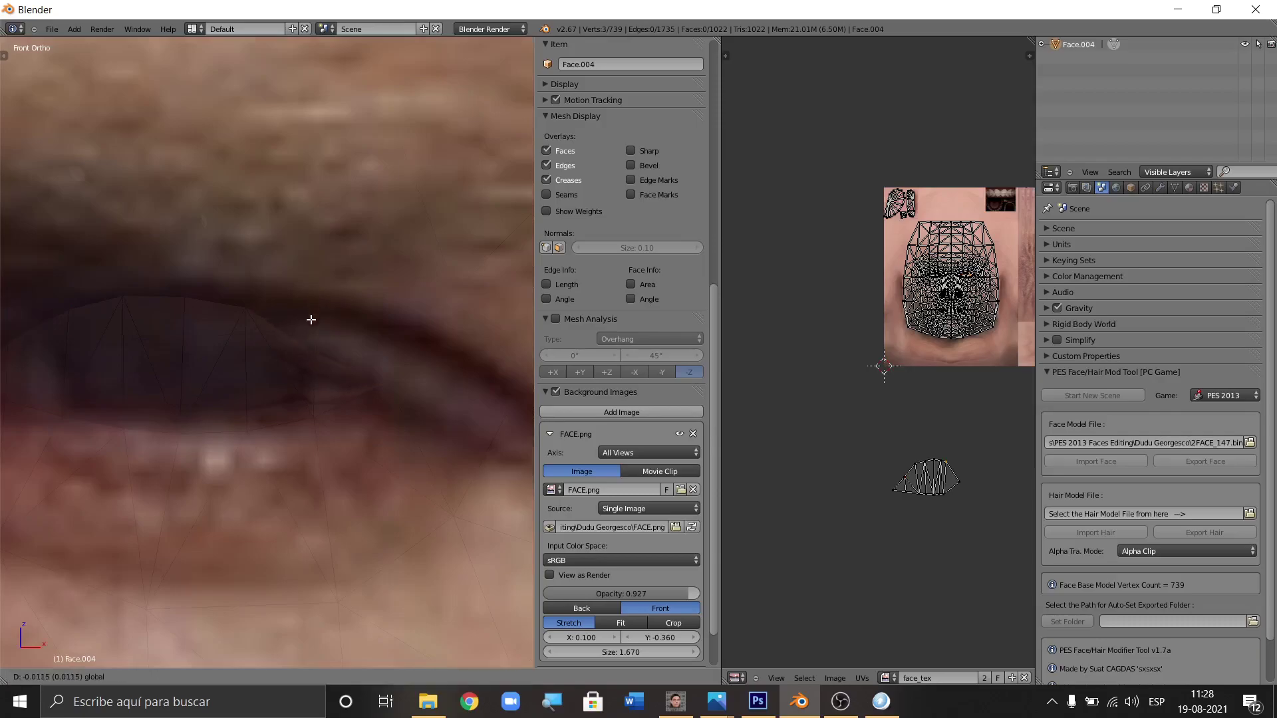
{"action": "left_click", "coordinate": [311, 320]}
{"action": "right_click", "coordinate": [397, 373]}
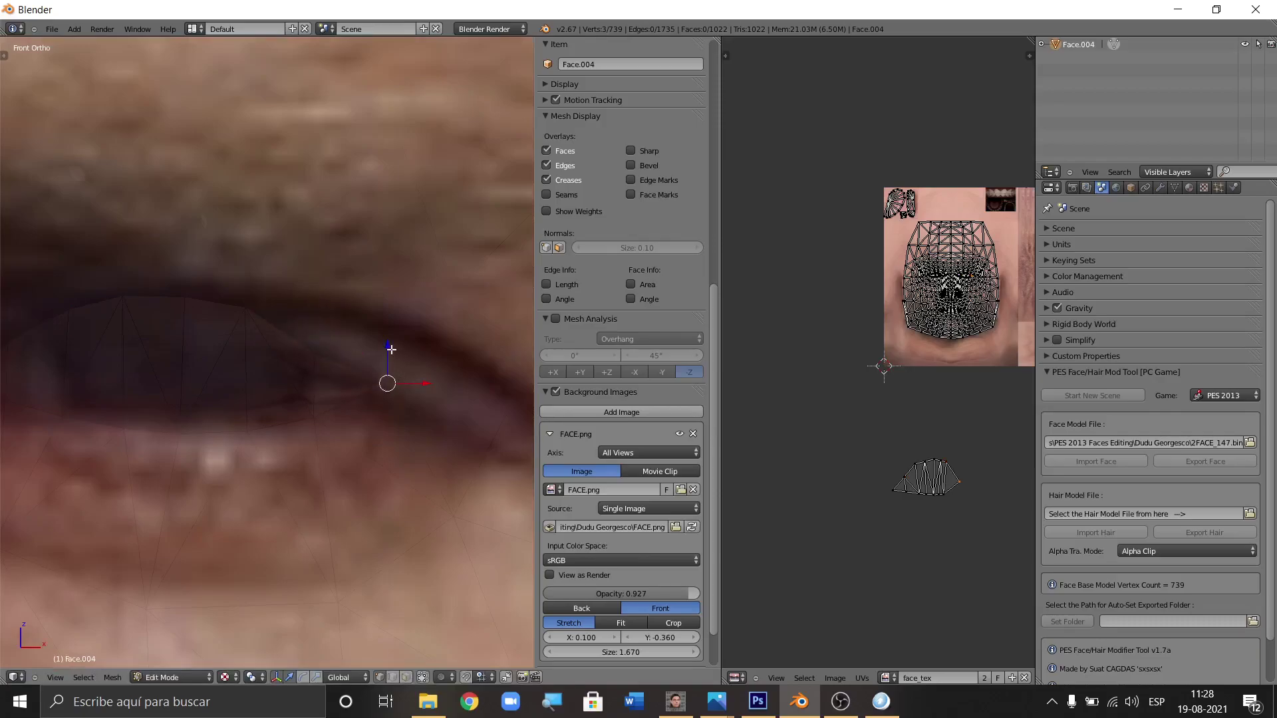
{"action": "key", "text": "g"}
{"action": "left_click", "coordinate": [390, 372]}
Lower the upper-lid vertex just outward of the left eye's lid peak by about 0.003.
{"action": "right_click", "coordinate": [252, 295]}
{"action": "key", "text": "g"}
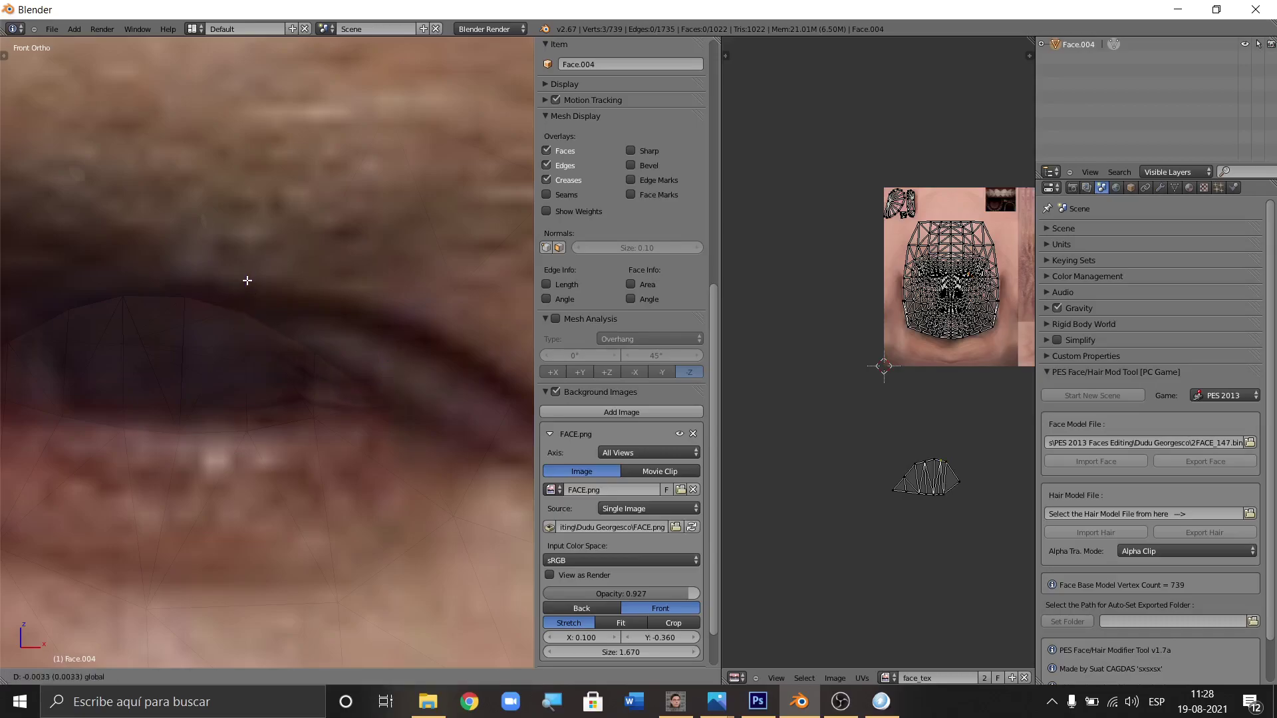
{"action": "left_click", "coordinate": [247, 283]}
{"action": "scroll", "coordinate": [200, 279], "scroll_direction": "up", "scroll_amount": 2}
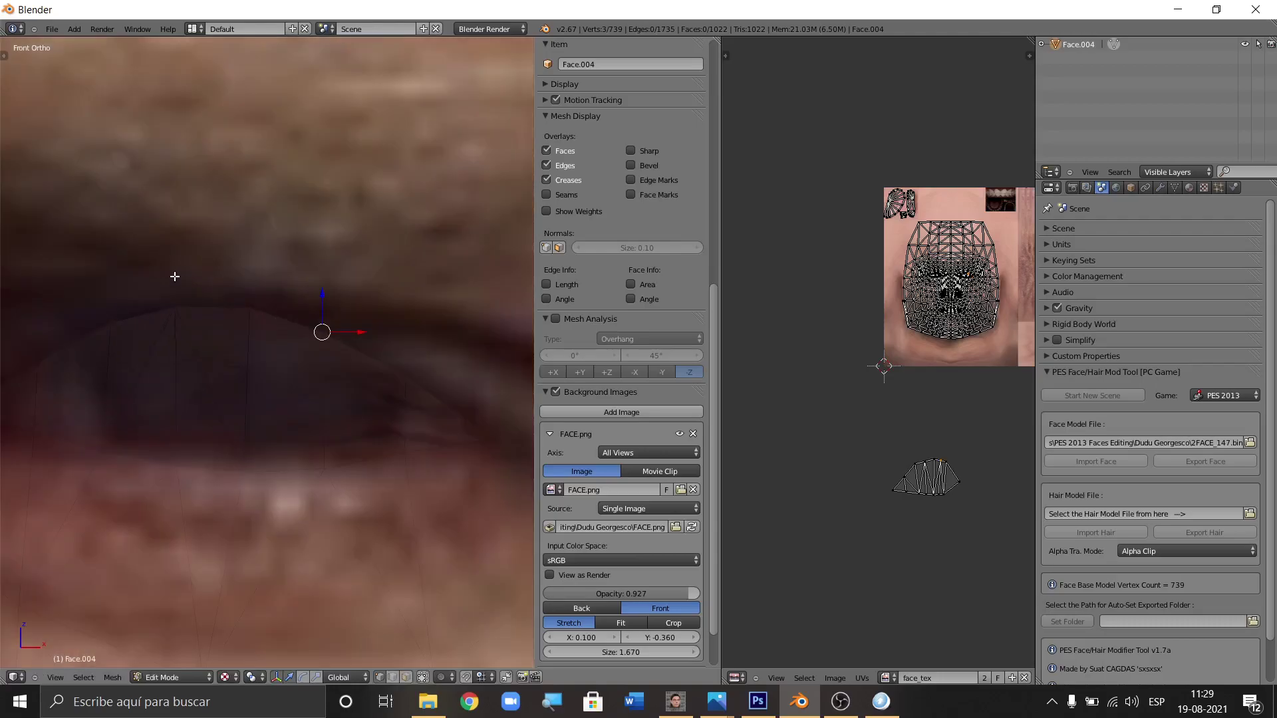
Select the overlapping vertices at the peak of the left eye's upper lid and lower them by about 0.0007.
{"action": "right_click", "coordinate": [249, 305]}
{"action": "left_click", "coordinate": [171, 297]}
{"action": "key", "text": "Escape"}
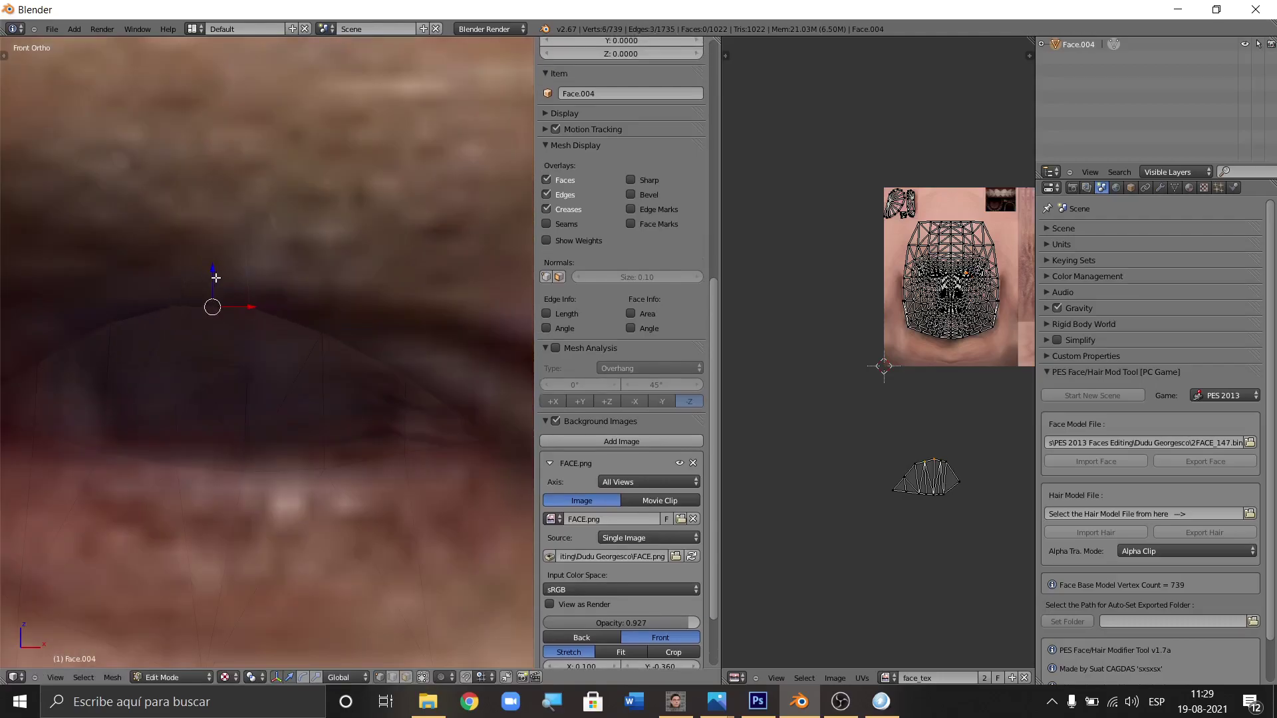
{"action": "right_click", "coordinate": [253, 309]}
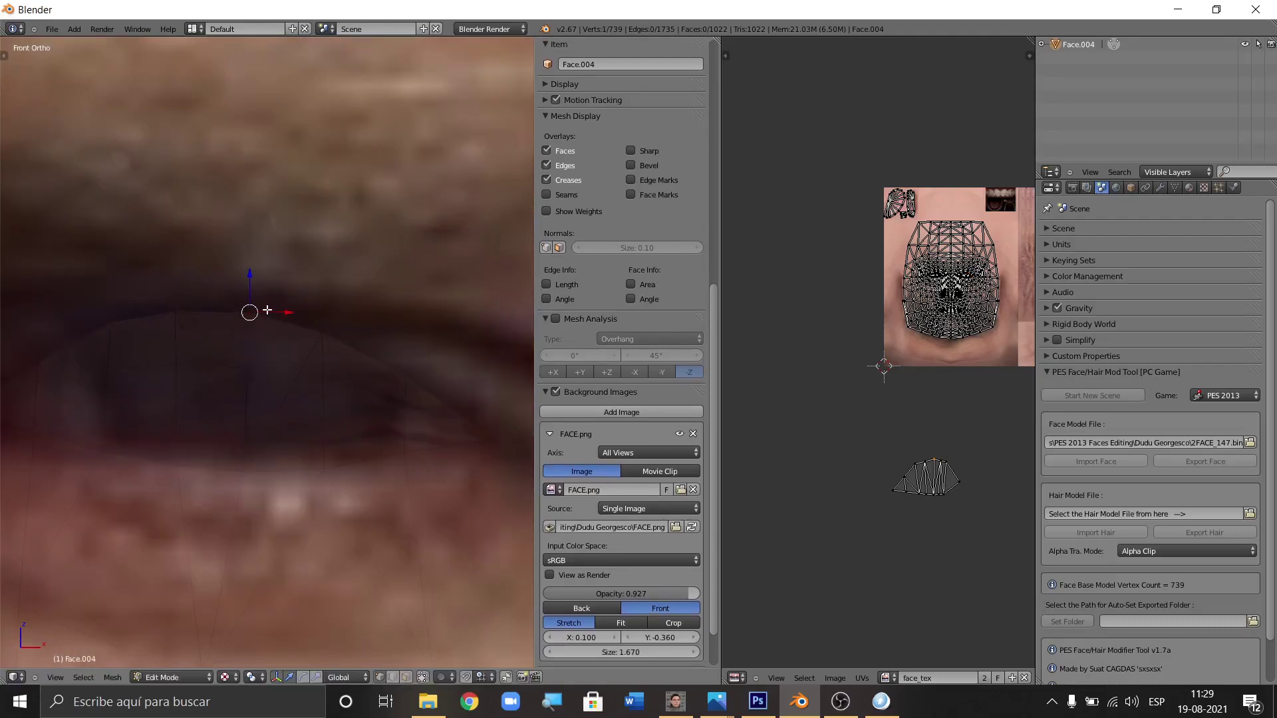
{"action": "key", "text": "c"}
{"action": "key", "text": "Escape"}
{"action": "key", "text": "g"}
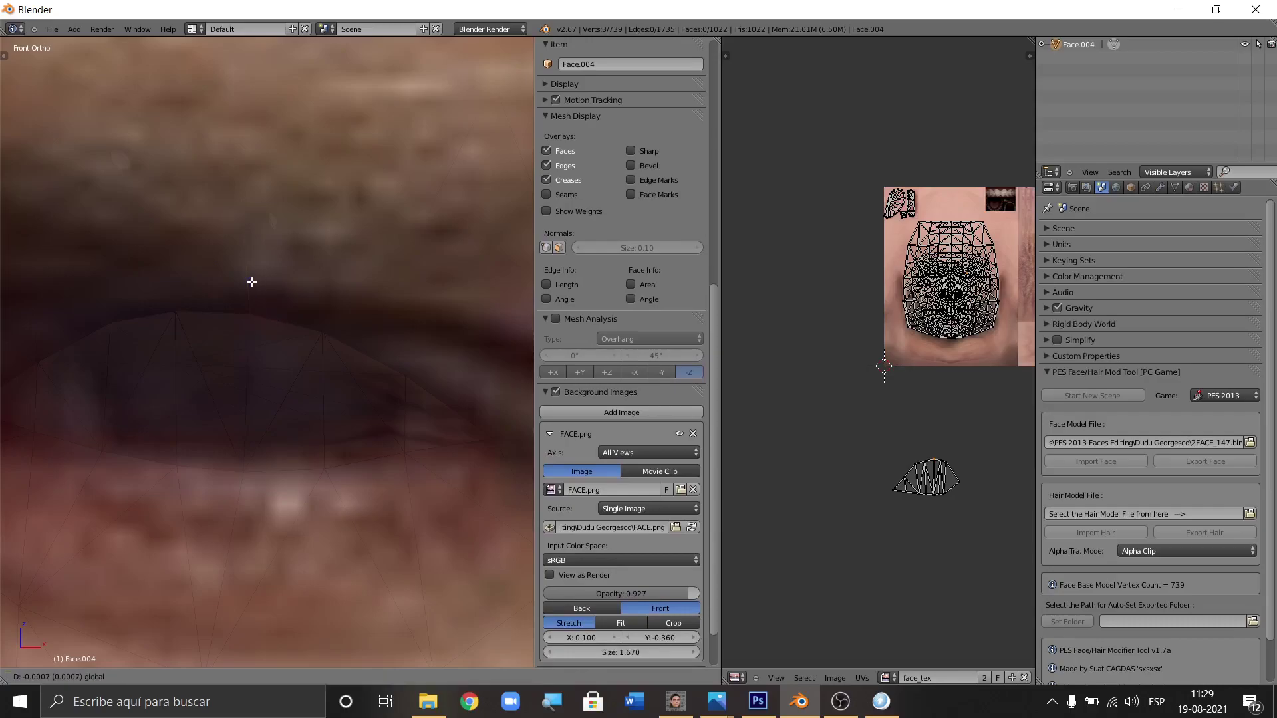
{"action": "left_click", "coordinate": [252, 282]}
Adjust the height of the left eye's inner upper-lid vertex, and lower its inner corner vertex by about 0.001.
{"action": "key", "text": "a"}
{"action": "key", "text": "a"}
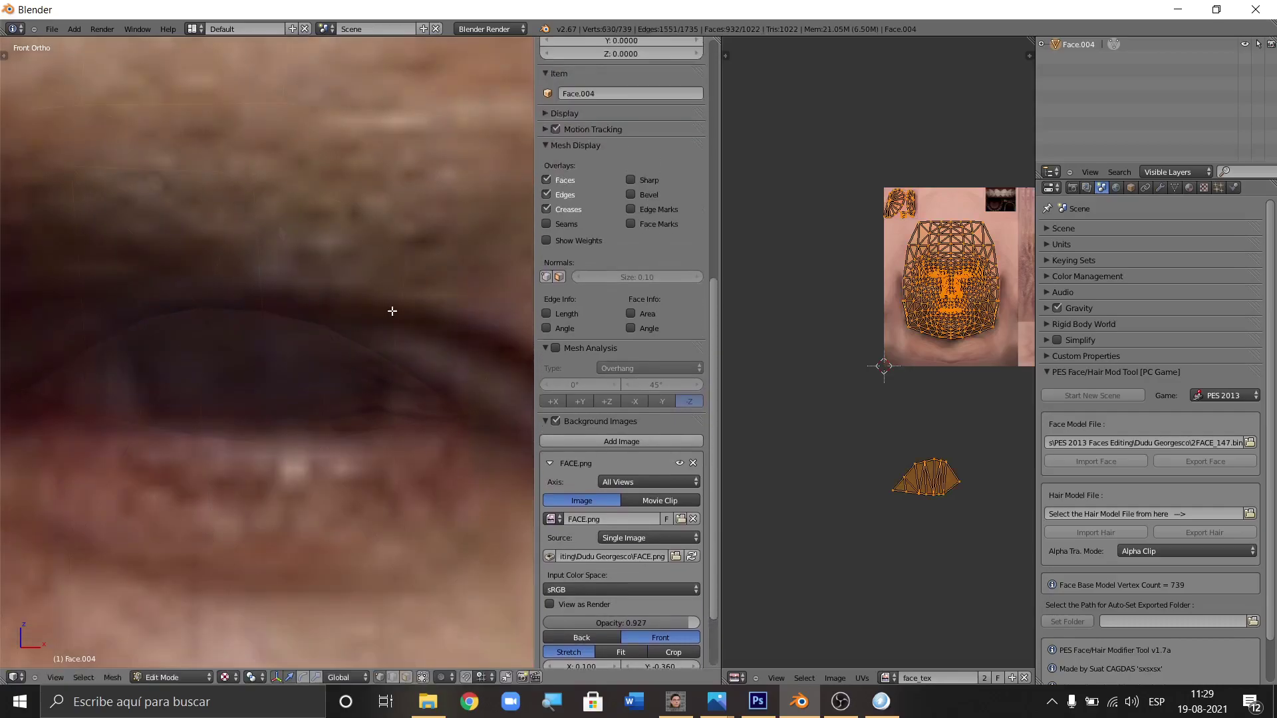
{"action": "key", "text": "a"}
{"action": "scroll", "coordinate": [248, 319], "scroll_direction": "up", "scroll_amount": 2}
{"action": "scroll", "coordinate": [334, 332], "scroll_direction": "up", "scroll_amount": 1}
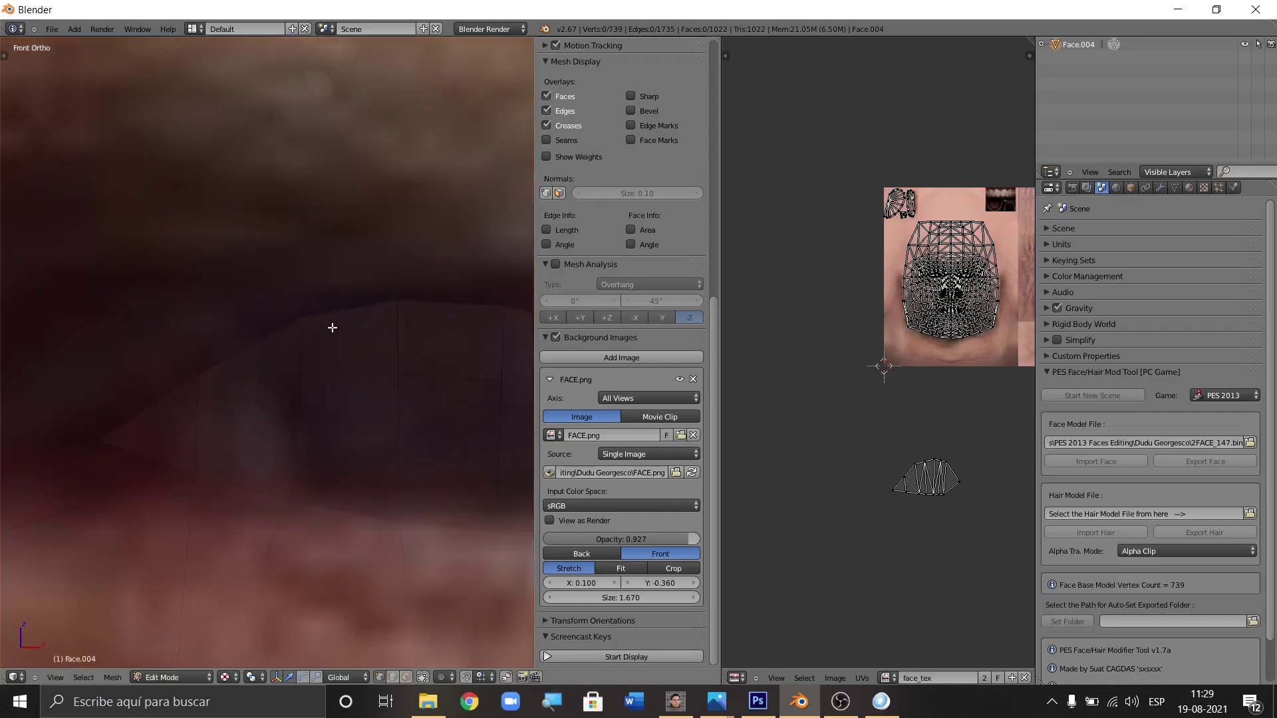
{"action": "right_click", "coordinate": [306, 312]}
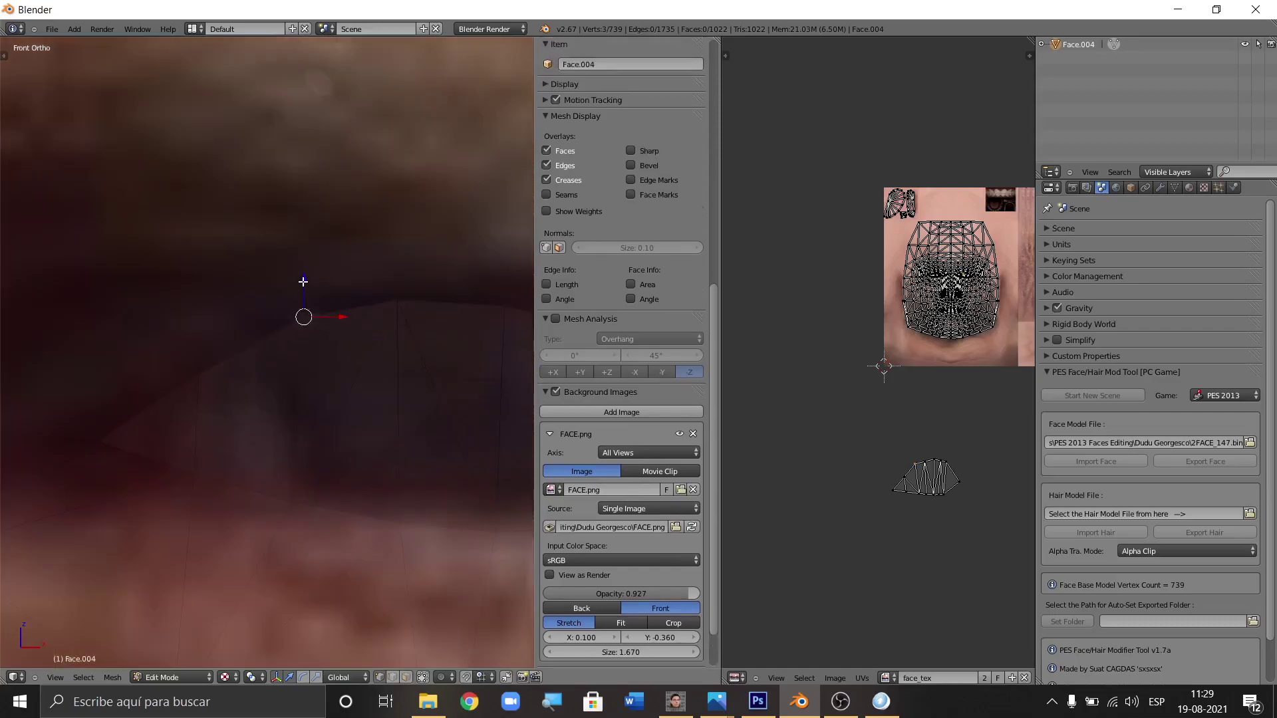
{"action": "left_click_drag", "start_coordinate": [304, 282], "coordinate": [301, 287]}
{"action": "key", "text": "g"}
{"action": "key", "text": "z"}
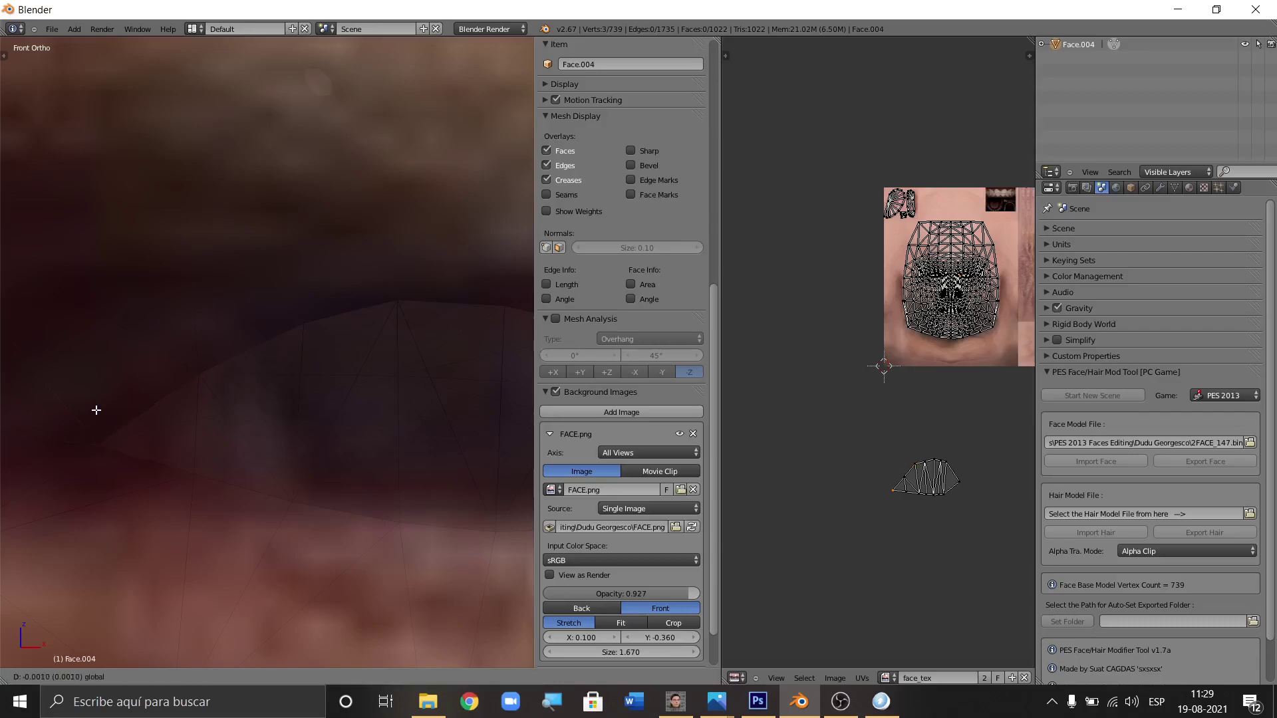
{"action": "left_click", "coordinate": [97, 410]}
Adjust the height of the upper-lid vertex next to the left eye's inner corner to match the photo's lid line.
{"action": "right_click", "coordinate": [167, 381]}
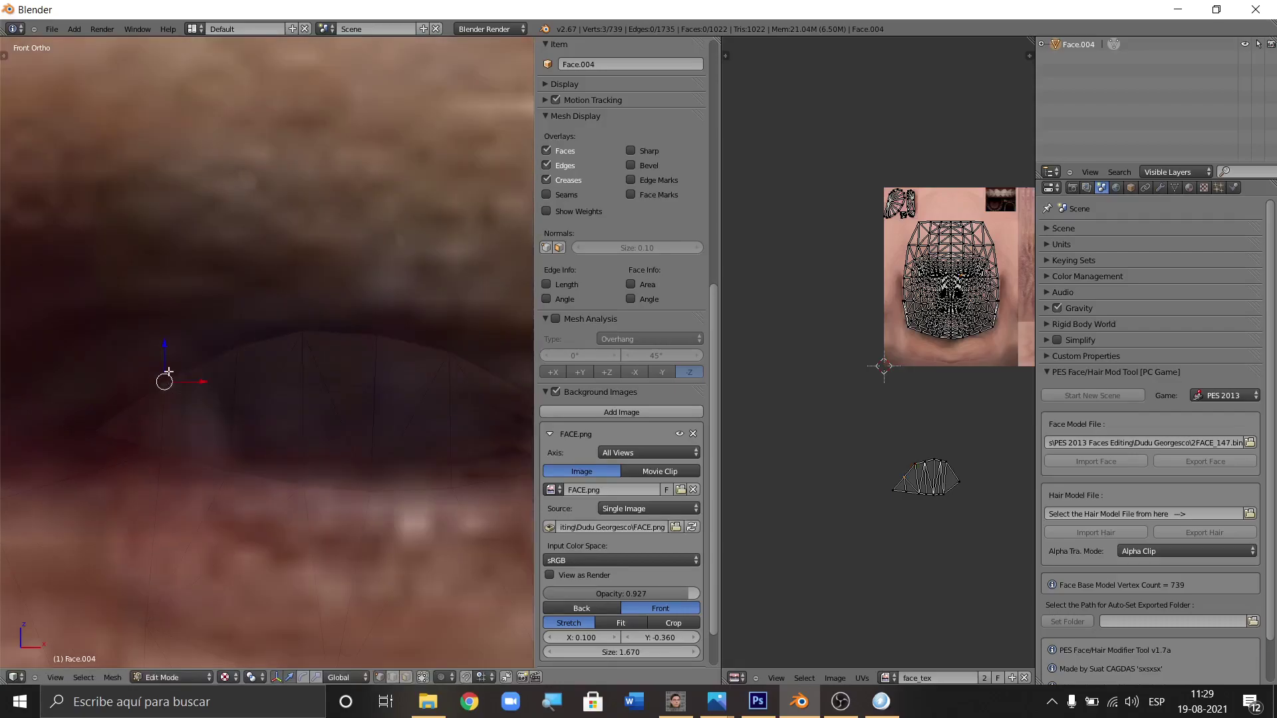
{"action": "key", "text": "g"}
{"action": "key", "text": "z"}
{"action": "left_click", "coordinate": [166, 346]}
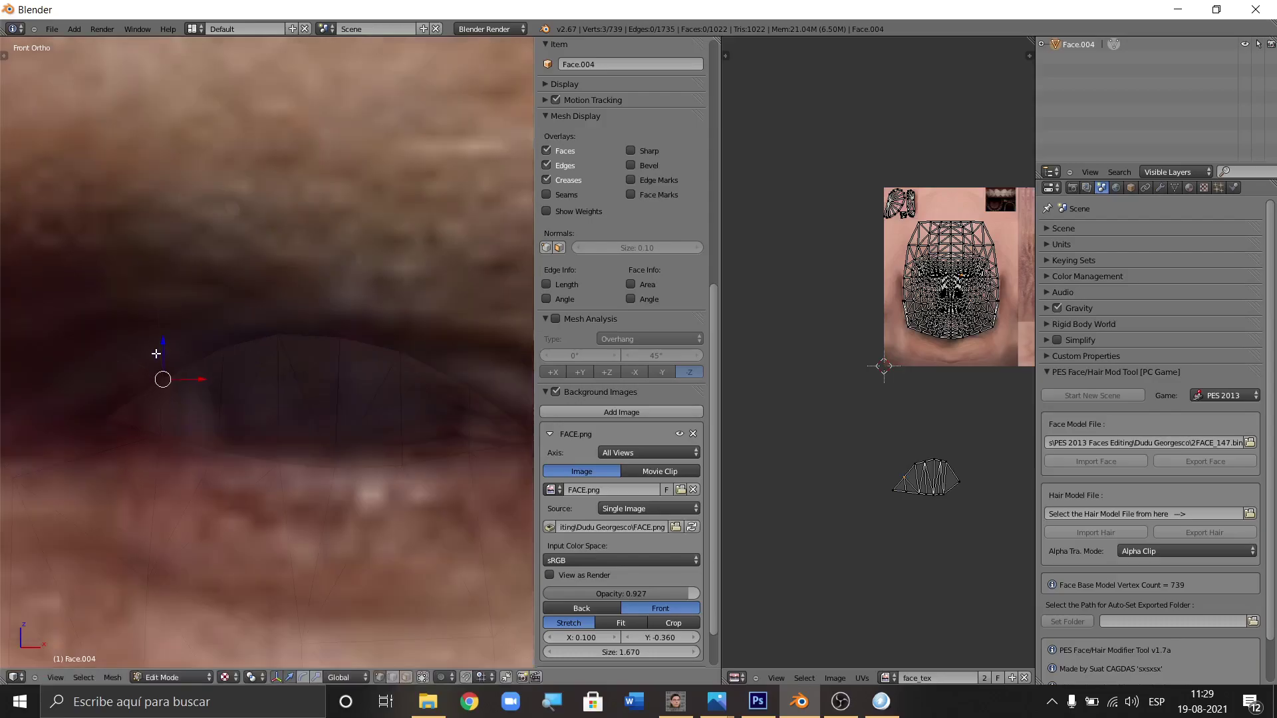
Clear the selection, circle-select the vertices on the outer part of the left eye's lower lid, and raise them by about 0.002.
{"action": "scroll", "coordinate": [266, 373], "scroll_direction": "down", "scroll_amount": 3}
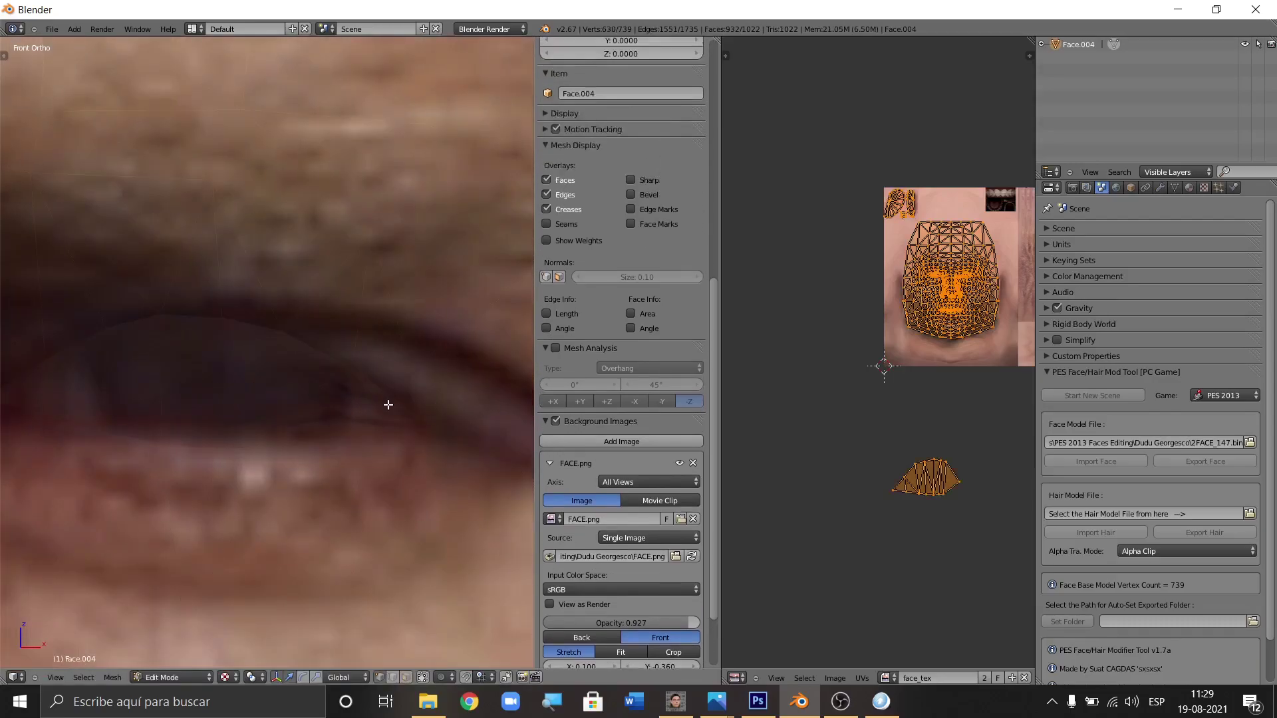
{"action": "scroll", "coordinate": [283, 449], "scroll_direction": "up", "scroll_amount": 1}
{"action": "key", "text": "c"}
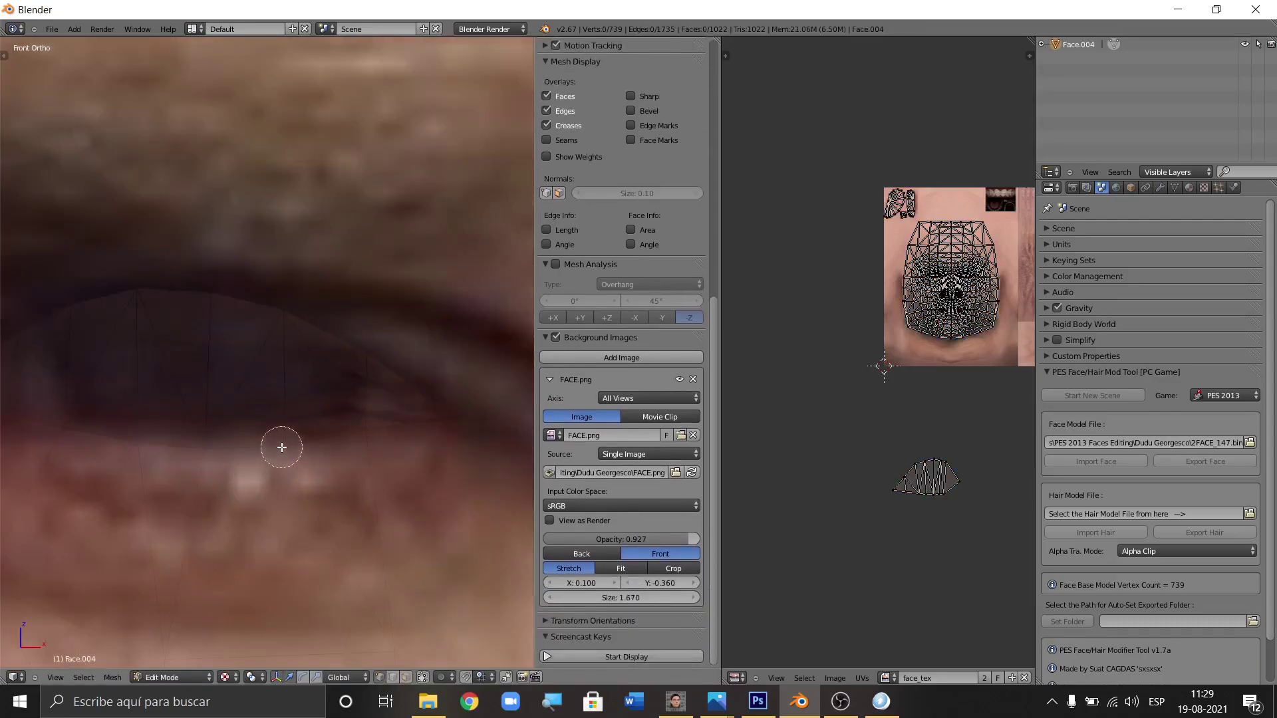
{"action": "left_click_drag", "start_coordinate": [279, 447], "coordinate": [333, 437]}
{"action": "key", "text": "Escape"}
{"action": "key", "text": "g"}
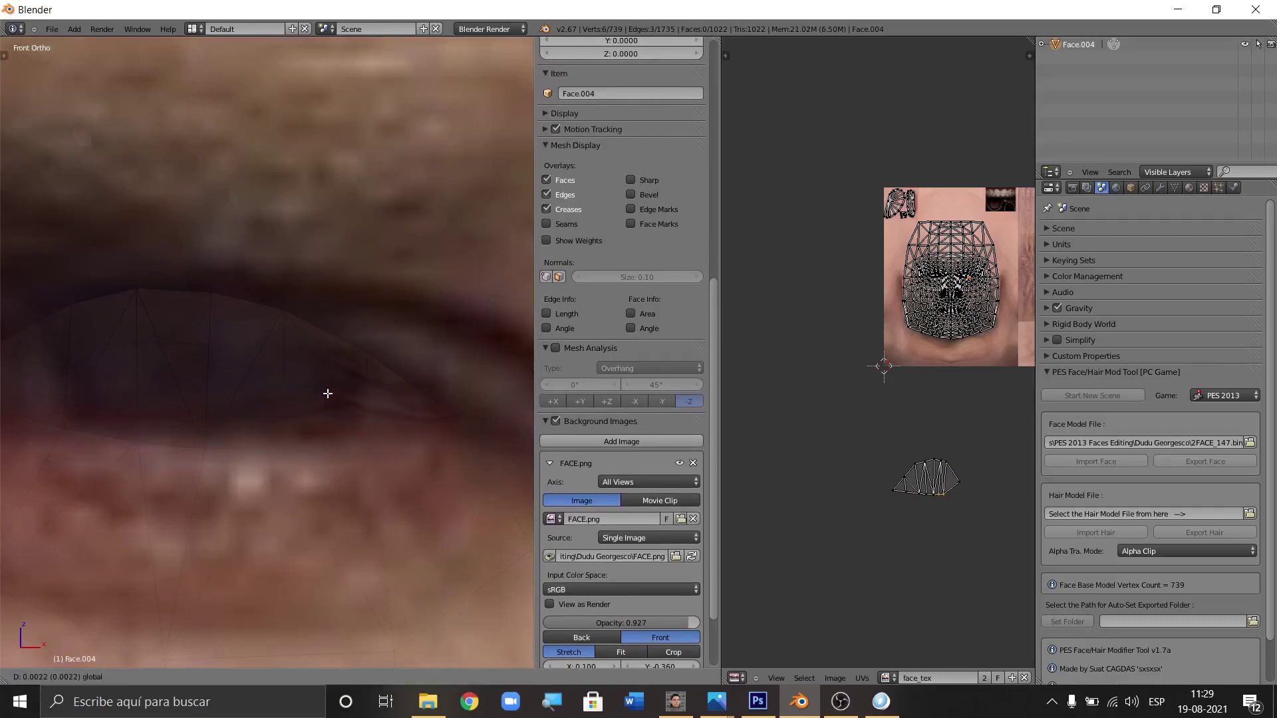
{"action": "left_click", "coordinate": [327, 392]}
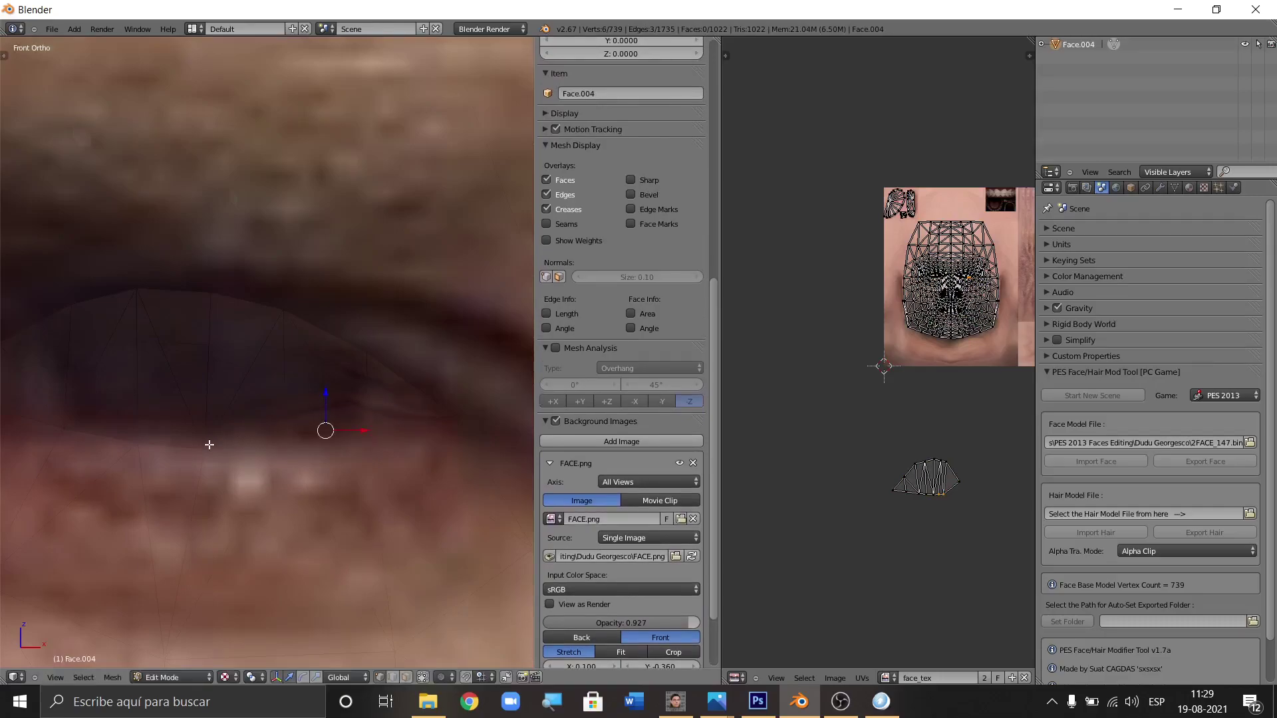
Circle-select the vertices at the middle of the left eye's lower lid and raise them by about 0.0037.
{"action": "key", "text": "c"}
{"action": "middle_click", "coordinate": [205, 441]}
{"action": "key", "text": "Escape"}
{"action": "key", "text": "g"}
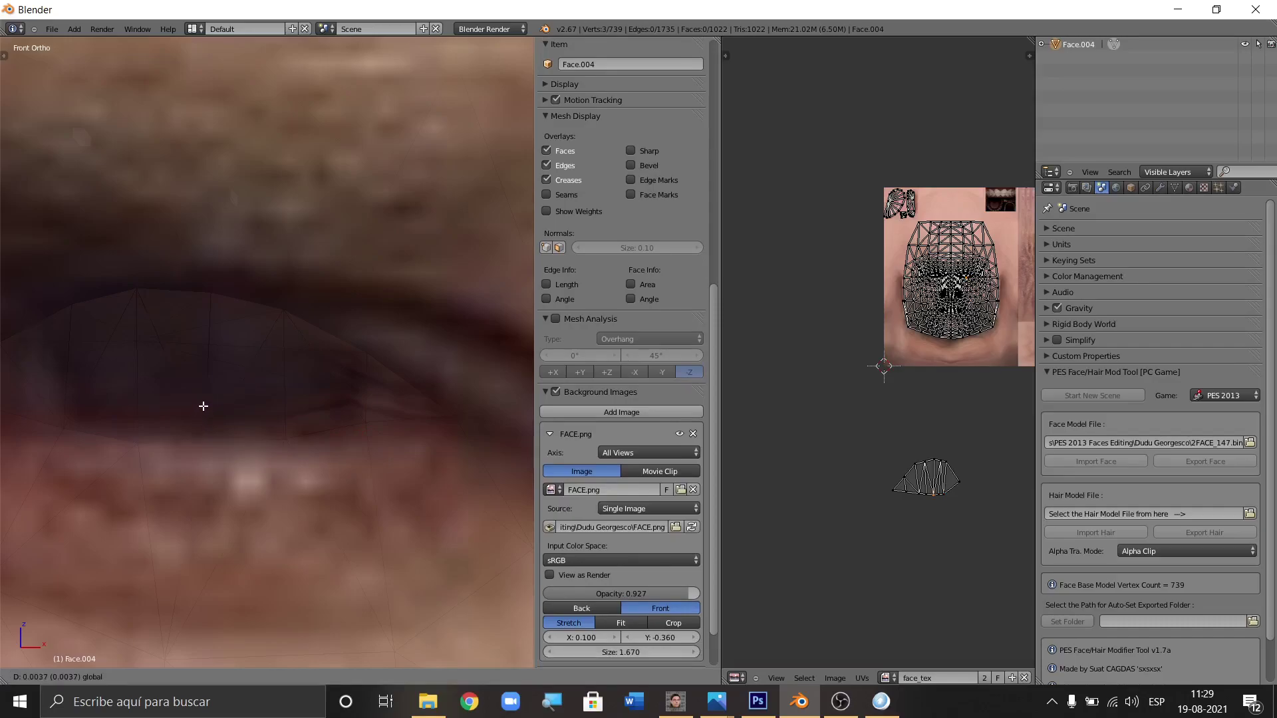
{"action": "left_click", "coordinate": [203, 406]}
Circle-select the lower-lid vertices just inward of the left eye's middle and raise them to the photo's lid line.
{"action": "key", "text": "c"}
{"action": "key", "text": "Escape"}
{"action": "key", "text": "g"}
{"action": "left_click", "coordinate": [138, 407]}
{"action": "key", "text": "g"}
{"action": "left_click", "coordinate": [140, 396]}
Select the vertices at the left eye's outer corner and raise them by about 0.0035.
{"action": "scroll", "coordinate": [282, 419], "scroll_direction": "down", "scroll_amount": 2, "text": "ctrl"}
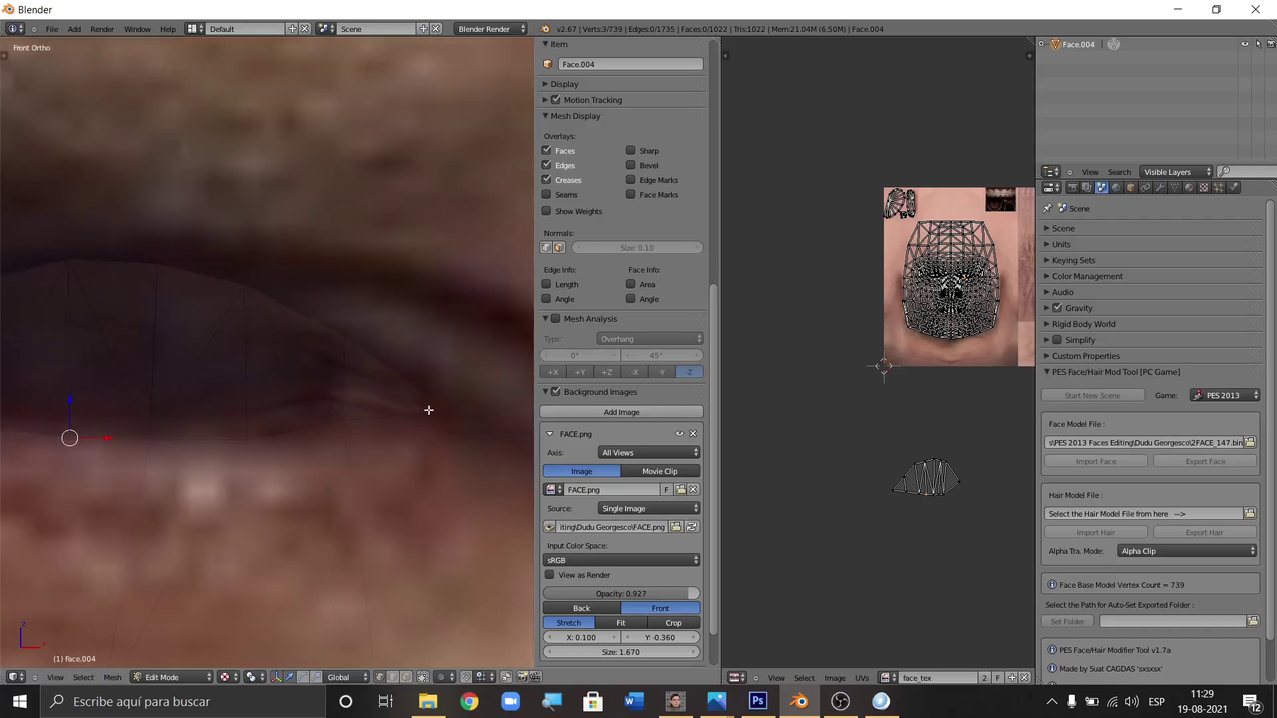
{"action": "right_click", "coordinate": [449, 412]}
{"action": "right_click", "coordinate": [448, 396], "text": "shift"}
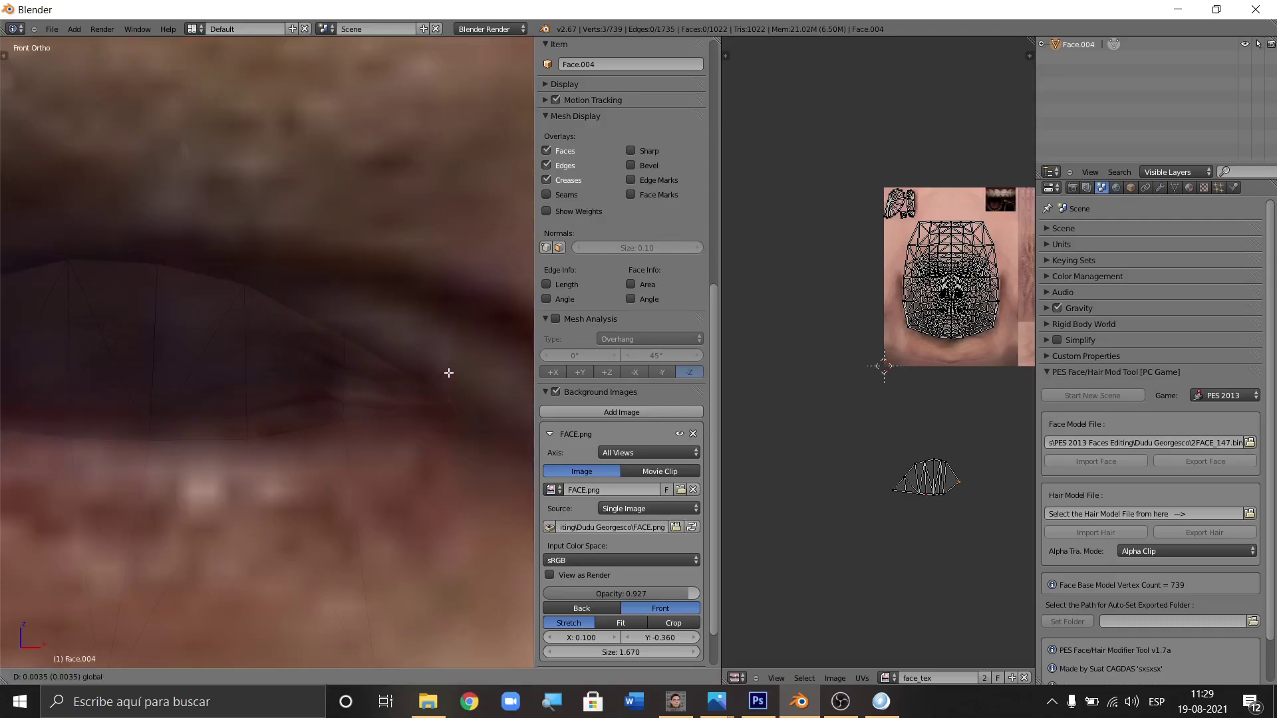
{"action": "scroll", "coordinate": [445, 387], "scroll_direction": "down", "scroll_amount": 2}
{"action": "scroll", "coordinate": [143, 385], "scroll_direction": "up", "scroll_amount": 3}
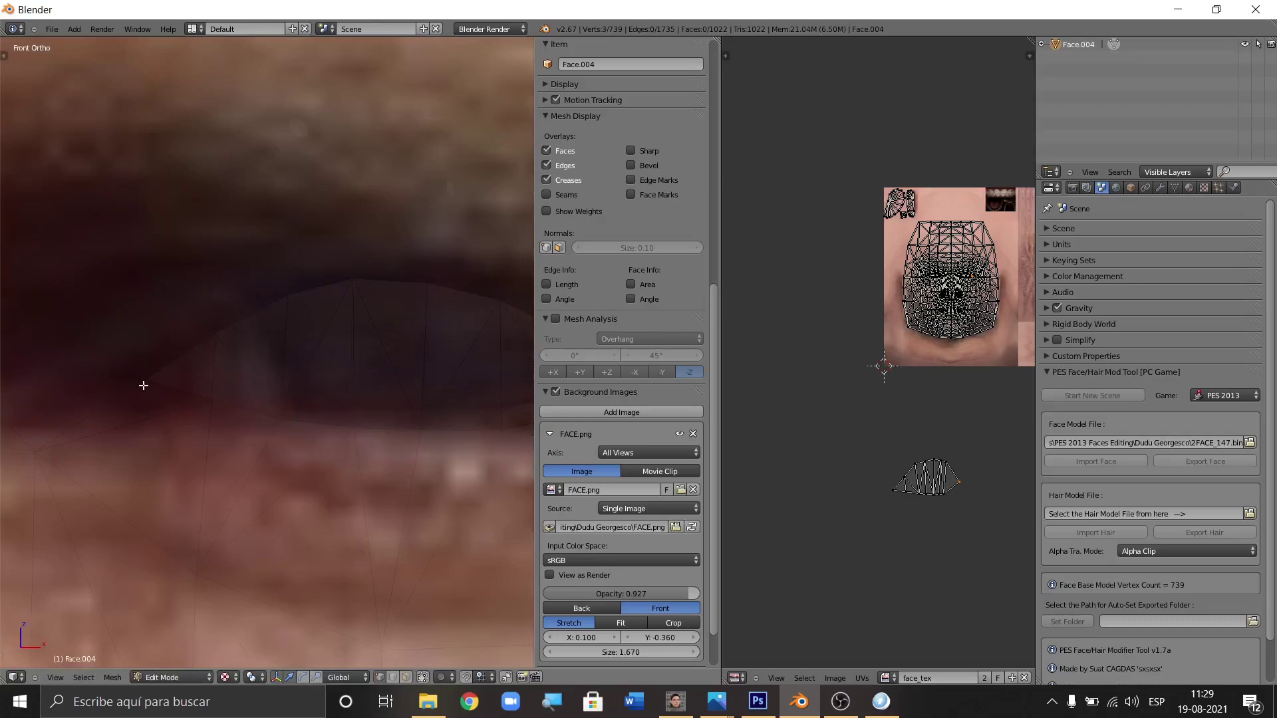
Compare the fitted left-eye mesh with the photo, toggling the full selection and ending with nothing selected.
{"action": "scroll", "coordinate": [173, 374], "scroll_direction": "down", "scroll_amount": 3}
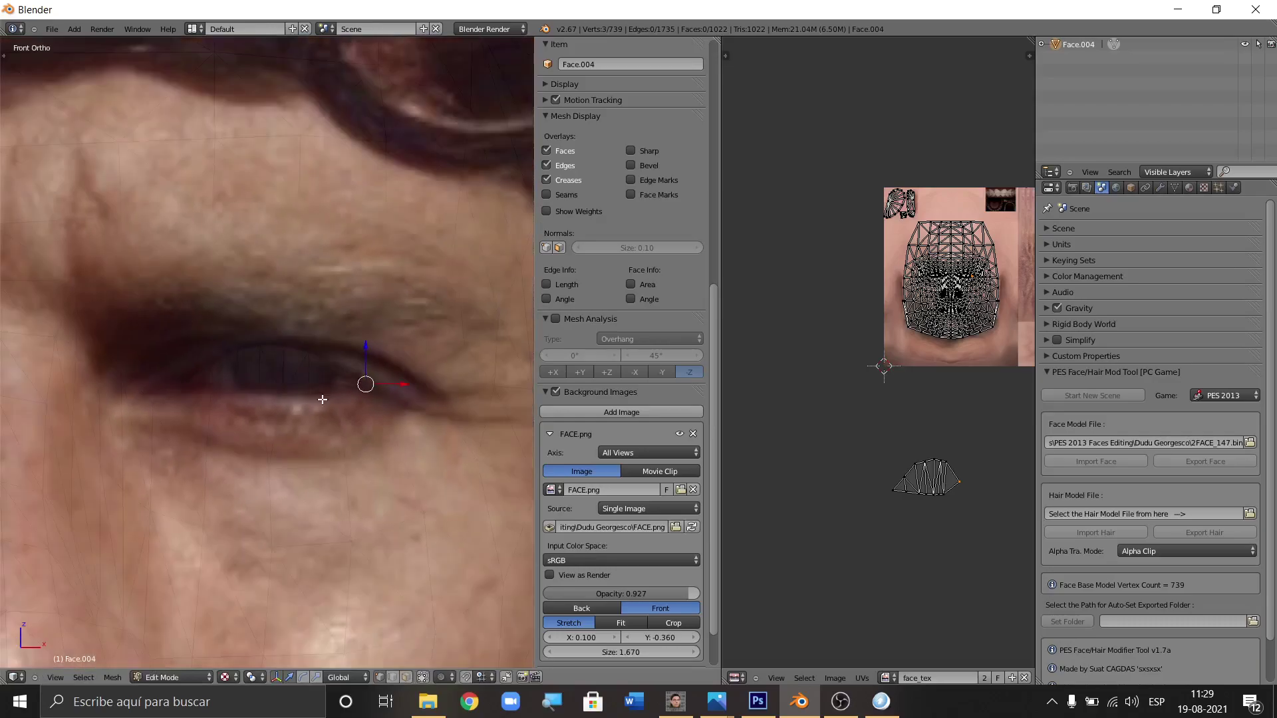
{"action": "key", "text": "ctrl+l"}
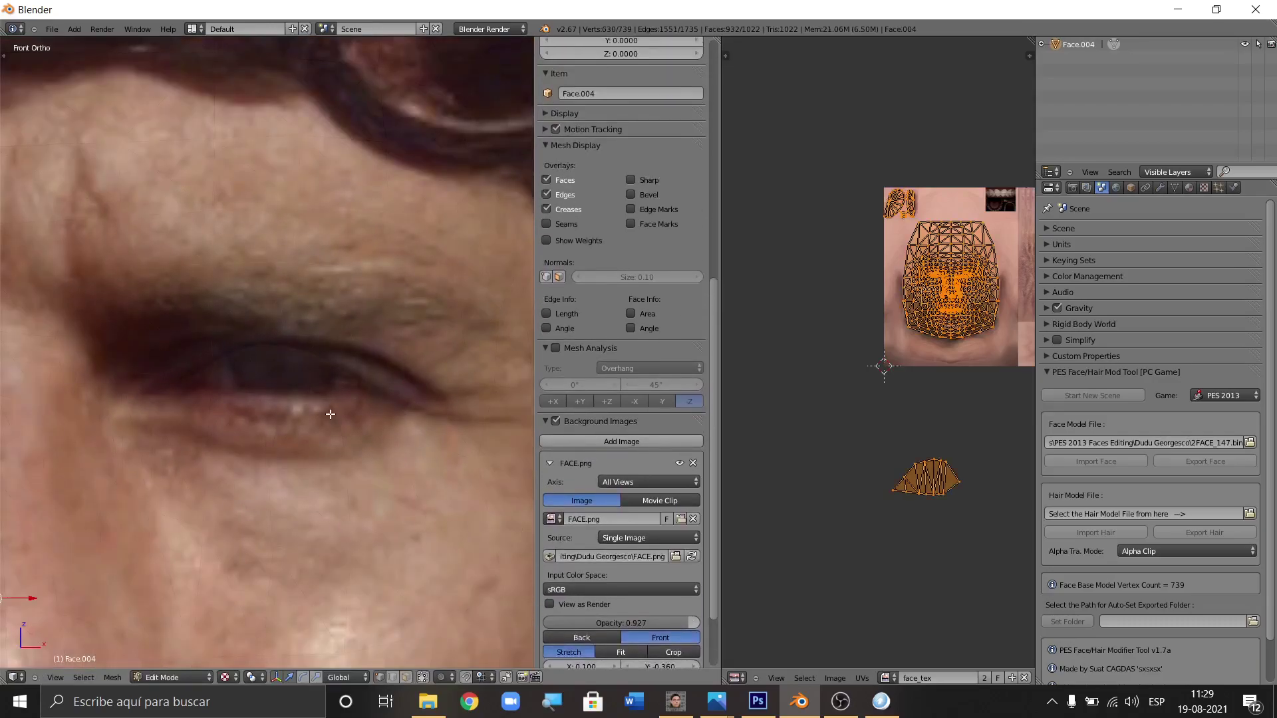
{"action": "key", "text": "a"}
{"action": "key", "text": "a"}
{"action": "key", "text": "a"}
{"action": "scroll", "coordinate": [363, 400], "scroll_direction": "down", "scroll_amount": 4}
{"action": "key", "text": "a"}
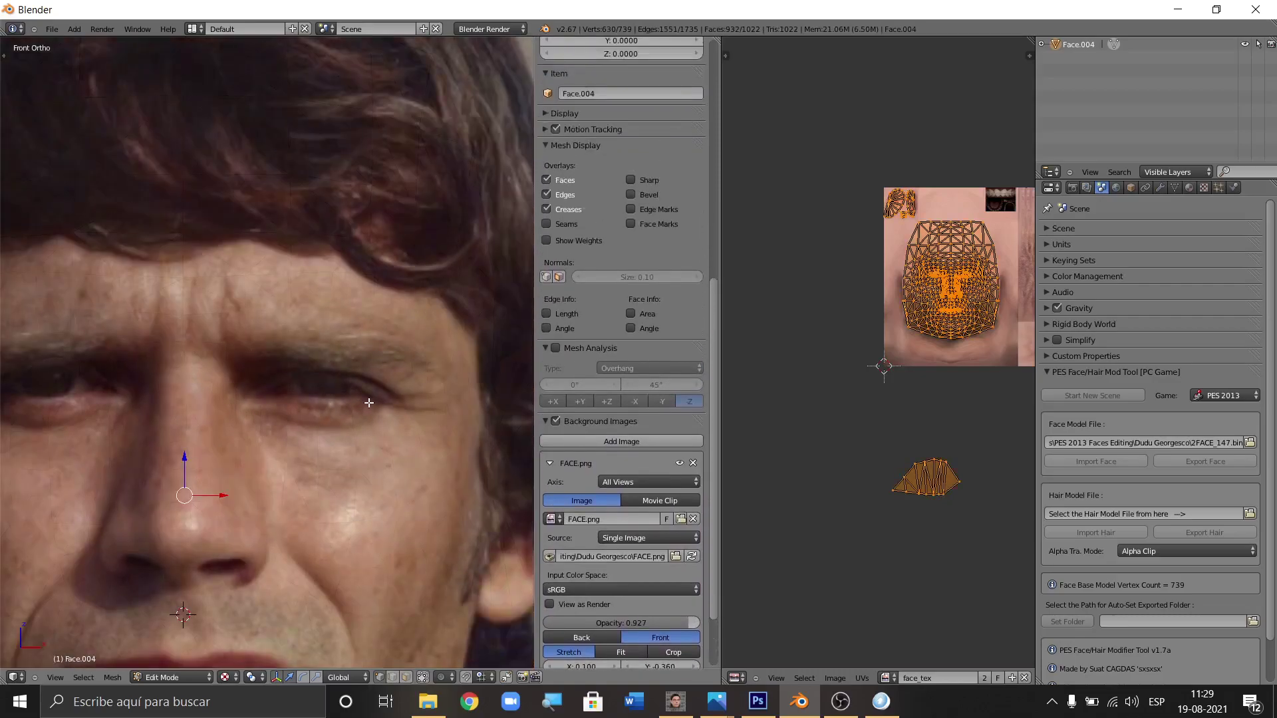
{"action": "key", "text": "a"}
{"action": "key", "text": "a"}
{"action": "key", "text": "a"}
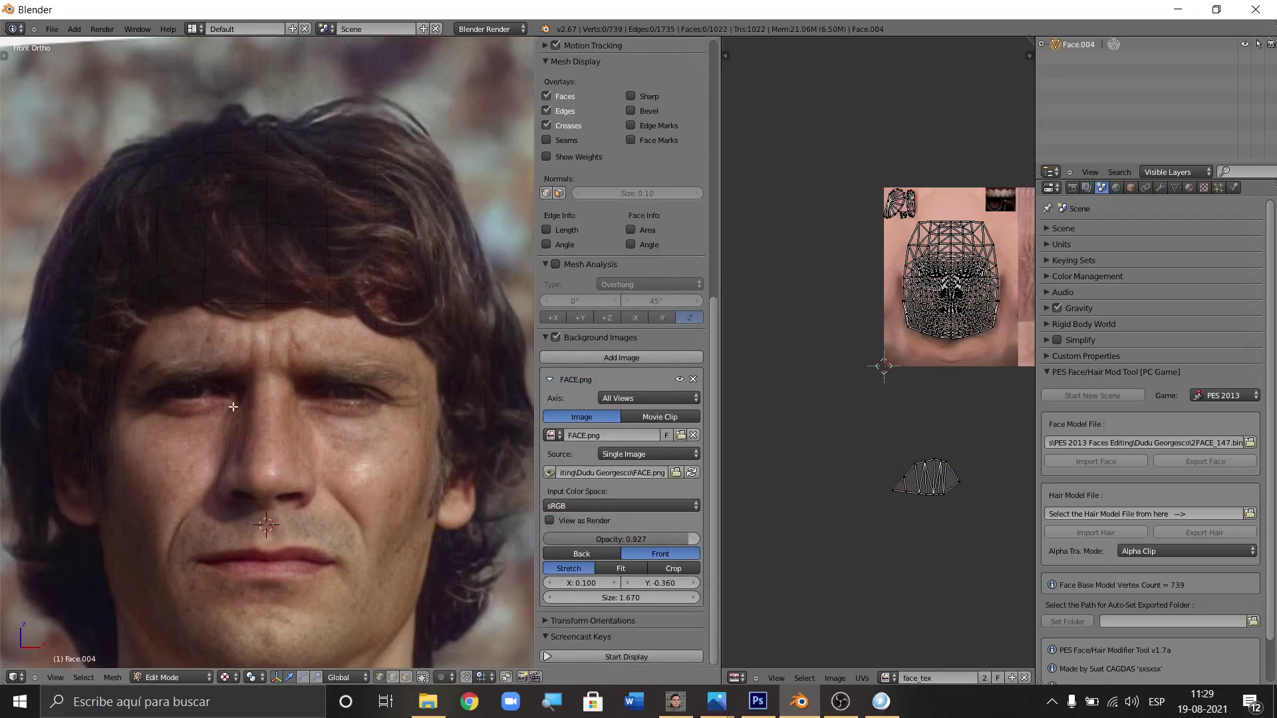
Examine how the mesh lines up with the photo around the opposite eye and across the whole face.
{"action": "scroll", "coordinate": [166, 395], "scroll_direction": "up", "scroll_amount": 4}
{"action": "scroll", "coordinate": [135, 393], "scroll_direction": "up", "scroll_amount": 2}
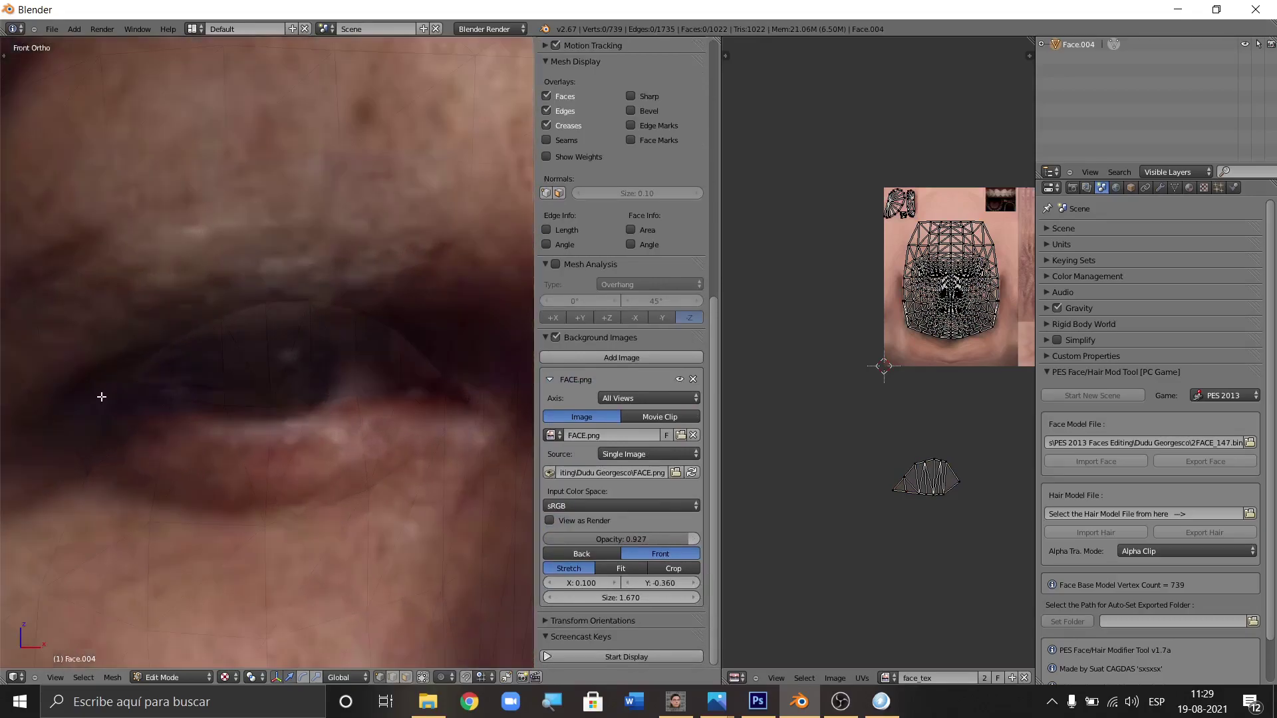
{"action": "key", "text": "a"}
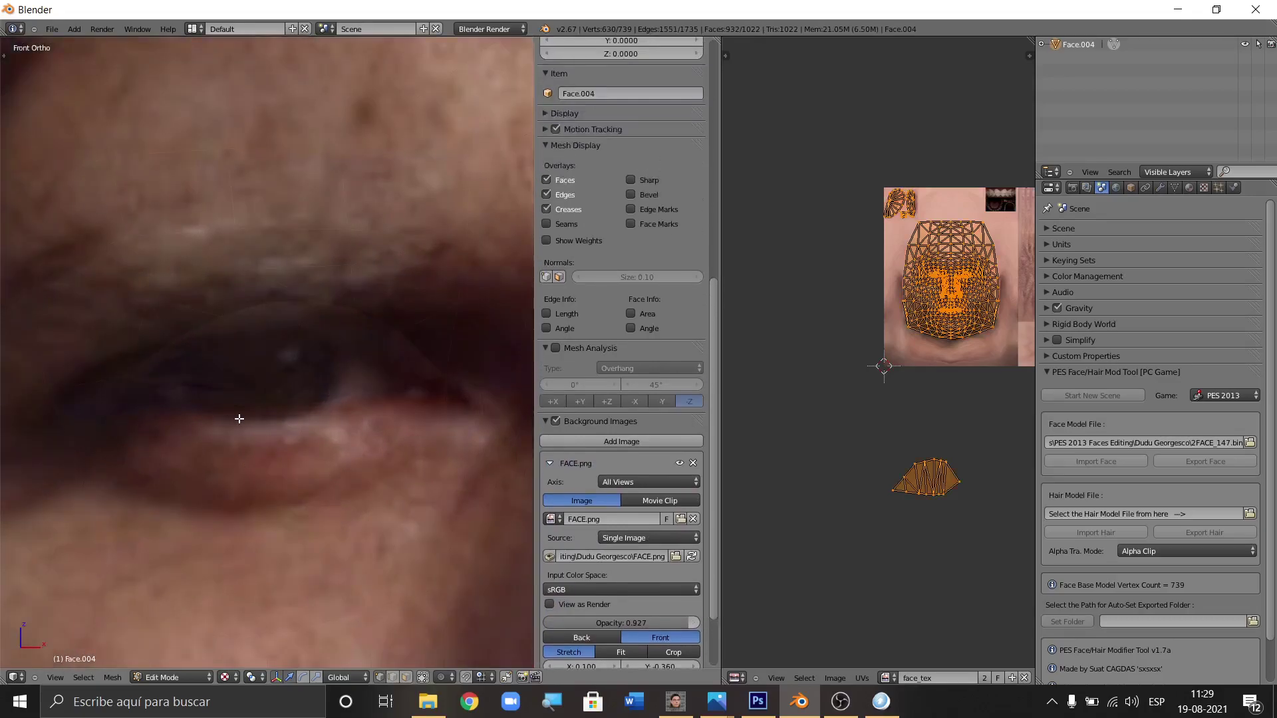
{"action": "key", "text": "a"}
{"action": "scroll", "coordinate": [270, 394], "scroll_direction": "down", "scroll_amount": 2}
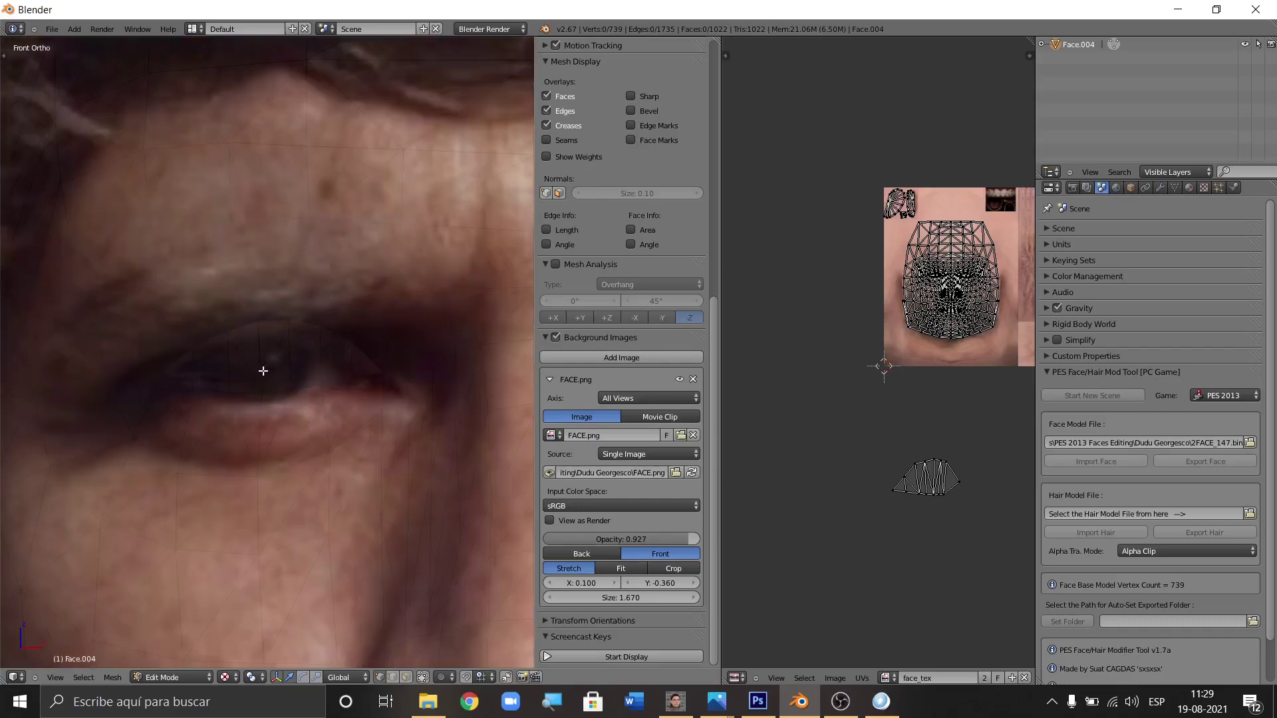
{"action": "key", "text": "a"}
{"action": "key", "text": "a"}
{"action": "scroll", "coordinate": [260, 384], "scroll_direction": "down", "scroll_amount": 1}
{"action": "scroll", "coordinate": [260, 384], "scroll_direction": "down", "scroll_amount": 5}
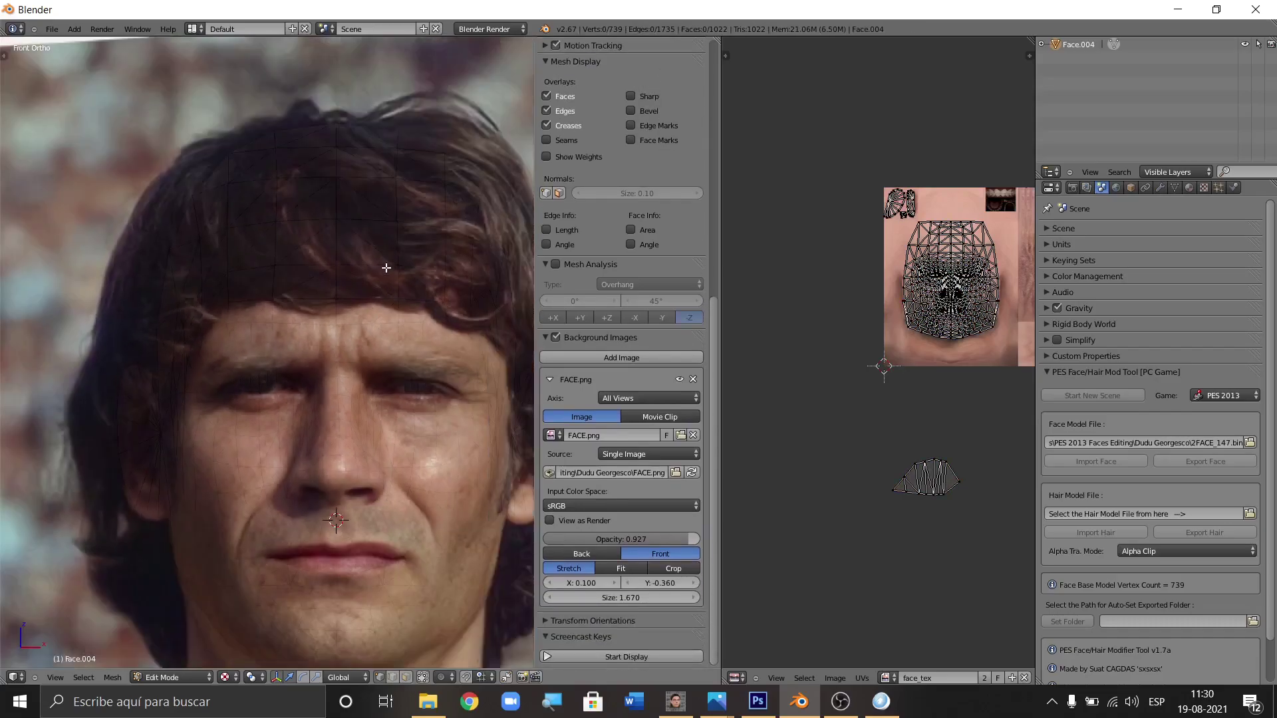
{"action": "right_click", "coordinate": [429, 299]}
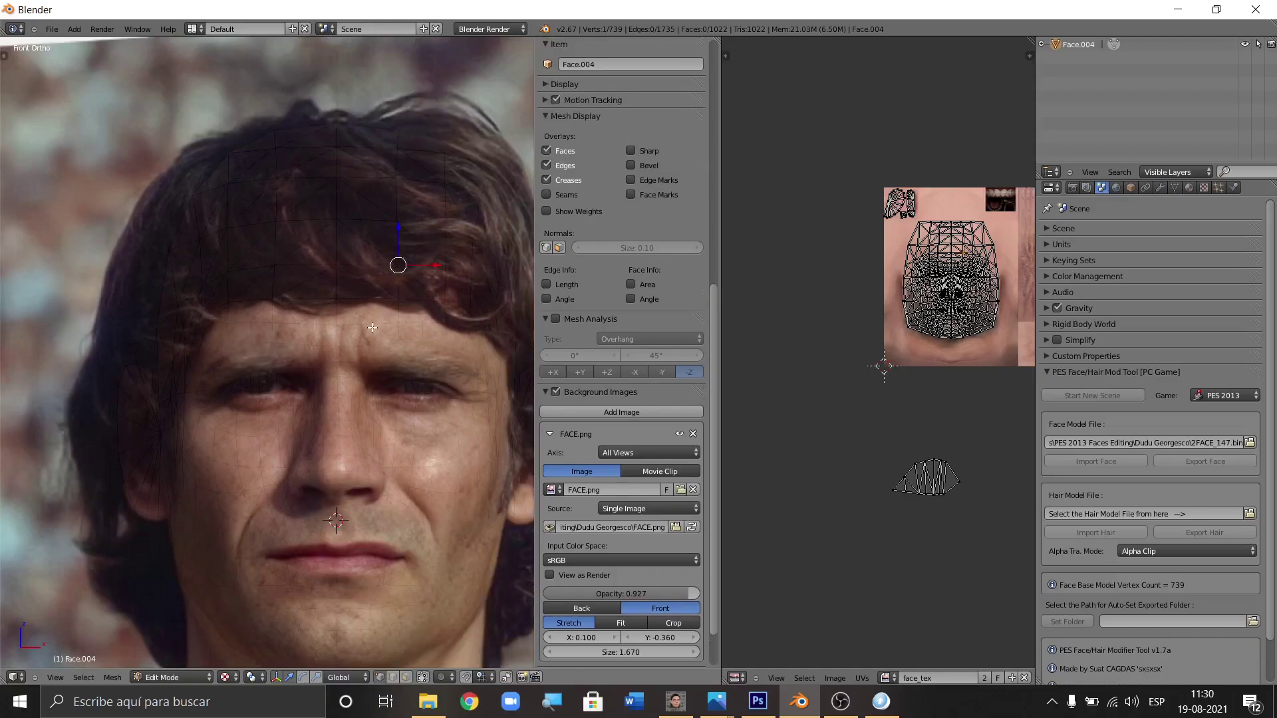
{"action": "scroll", "coordinate": [375, 263], "scroll_direction": "up", "scroll_amount": 3}
{"action": "key", "text": "c"}
{"action": "left_click", "coordinate": [418, 194]}
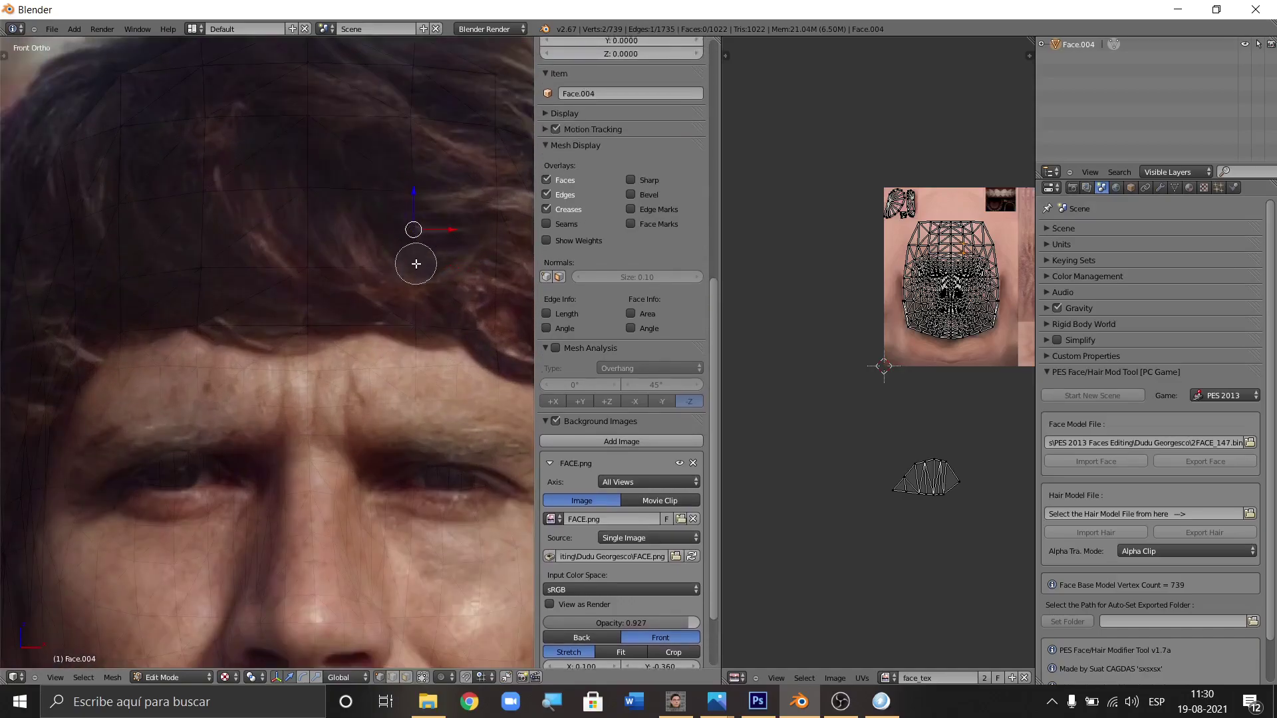
{"action": "right_click", "coordinate": [363, 319]}
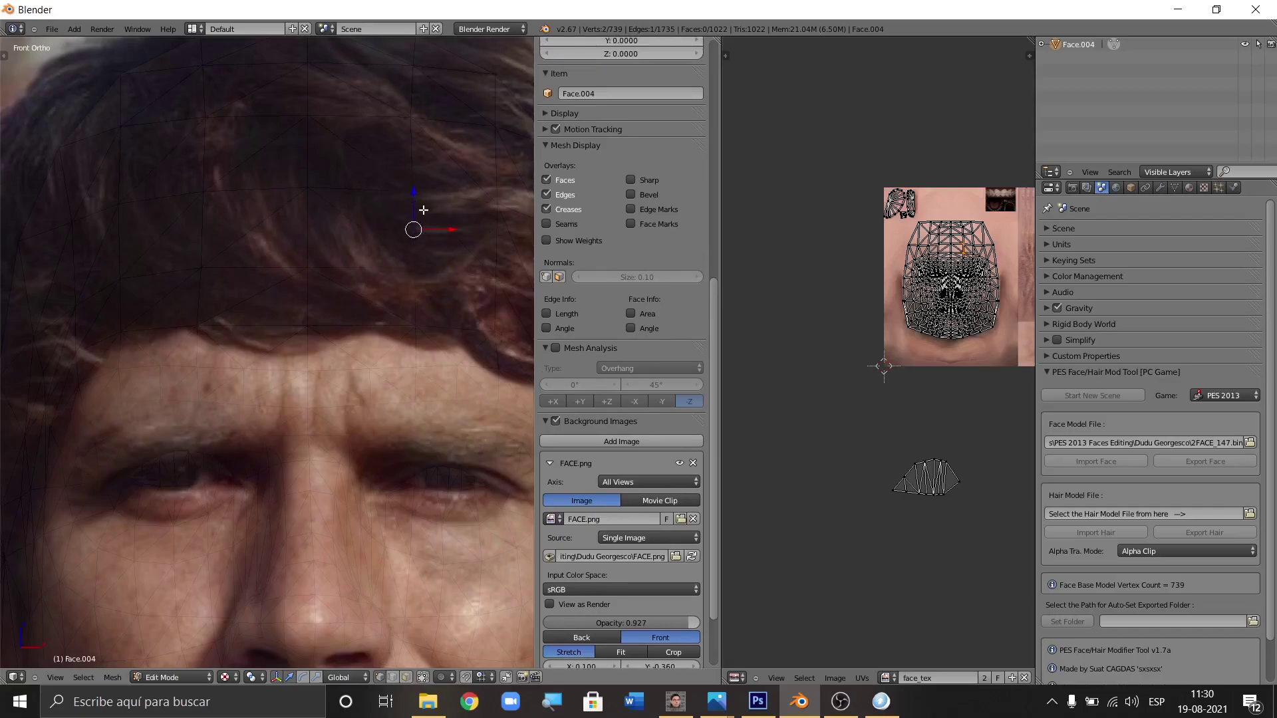
{"action": "key", "text": "a"}
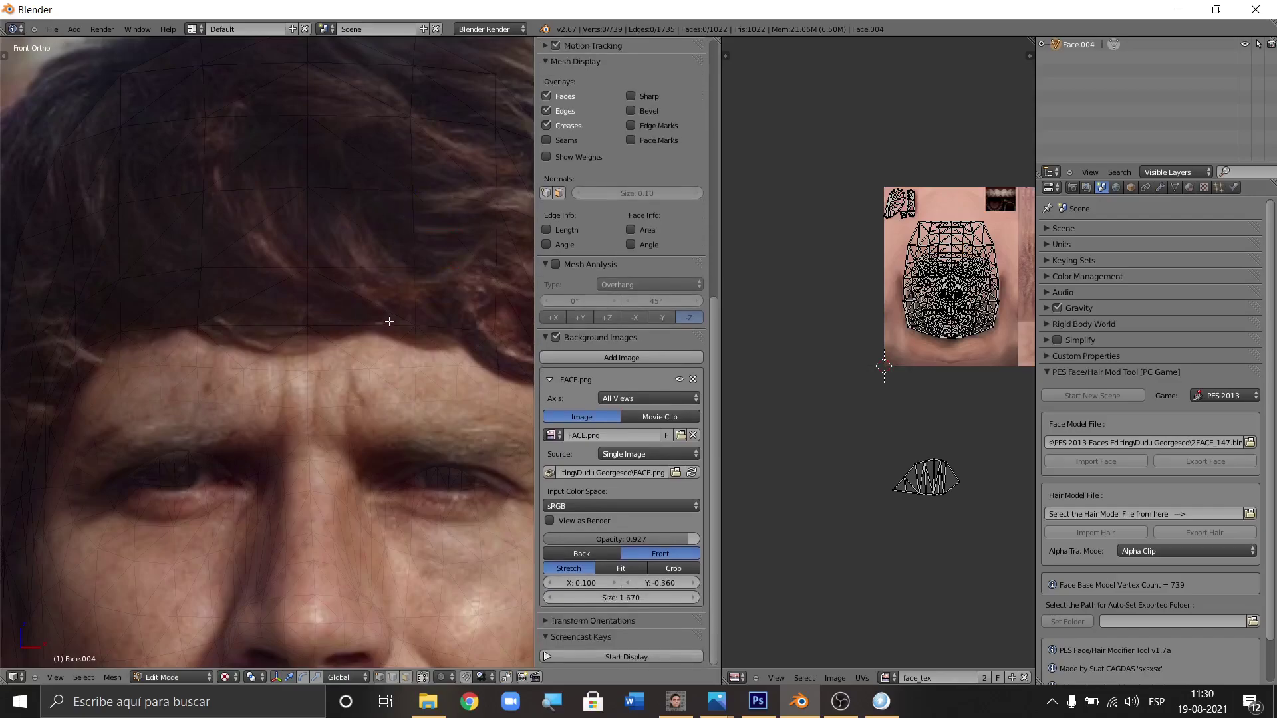
Select the entire eyeball piece inside the left eye's opening, check the selection from an angle, and return to the front view.
{"action": "key", "text": "a"}
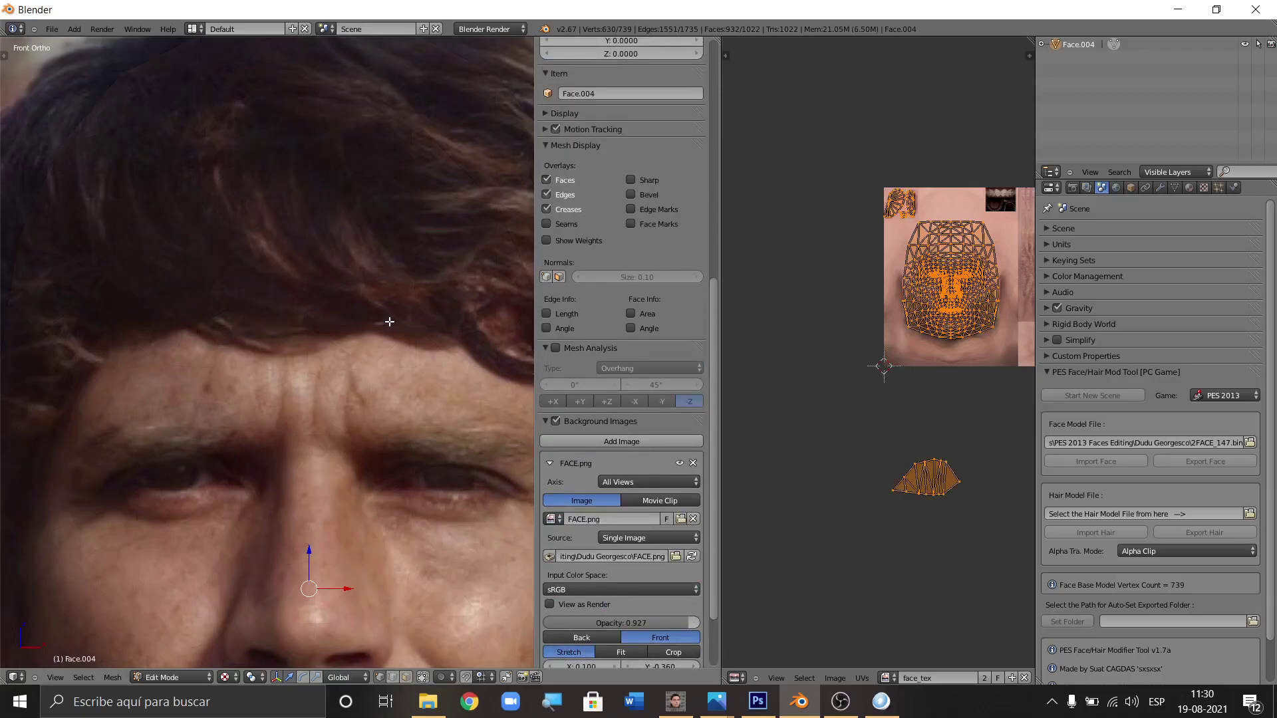
{"action": "key", "text": "a"}
{"action": "scroll", "coordinate": [389, 321], "scroll_direction": "down", "scroll_amount": 3}
{"action": "scroll", "coordinate": [250, 419], "scroll_direction": "up", "scroll_amount": 8}
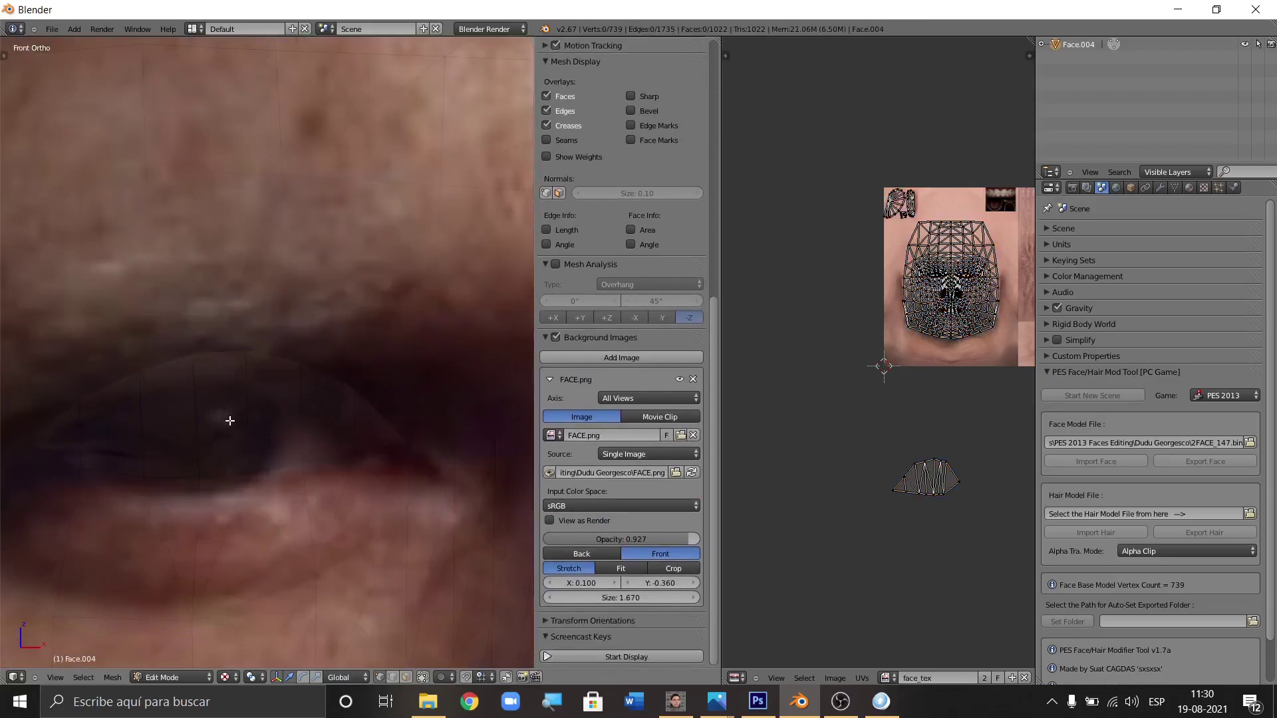
{"action": "scroll", "coordinate": [246, 421], "scroll_direction": "up", "scroll_amount": 1}
{"action": "scroll", "coordinate": [266, 407], "scroll_direction": "down", "scroll_amount": 1}
{"action": "scroll", "coordinate": [274, 408], "scroll_direction": "down", "scroll_amount": 1}
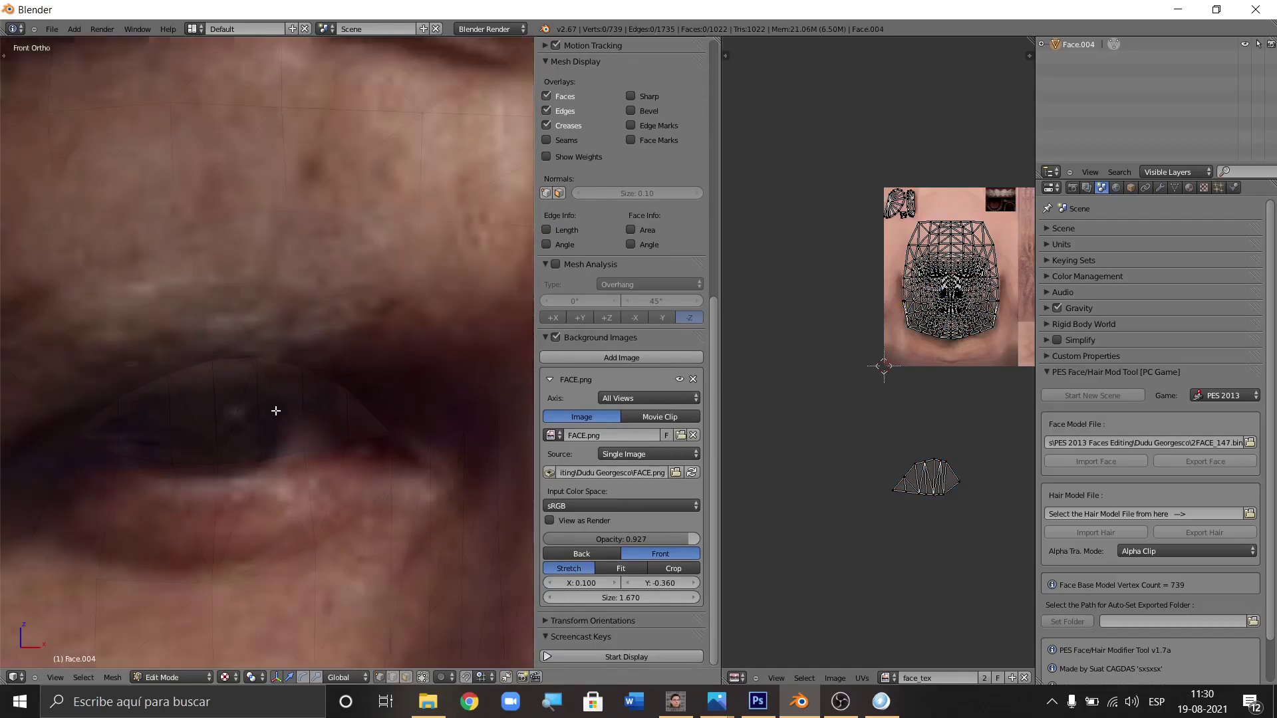
{"action": "scroll", "coordinate": [276, 411], "scroll_direction": "down", "scroll_amount": 1}
{"action": "key", "text": "c"}
{"action": "mouse_move", "coordinate": [139, 445]}
{"action": "left_mouse_down"}
{"action": "mouse_move", "coordinate": [120, 433]}
{"action": "mouse_move", "coordinate": [165, 392]}
{"action": "mouse_move", "coordinate": [242, 379]}
{"action": "mouse_move", "coordinate": [302, 381]}
{"action": "mouse_move", "coordinate": [342, 421]}
{"action": "mouse_move", "coordinate": [308, 442]}
{"action": "mouse_move", "coordinate": [180, 454]}
{"action": "left_mouse_up"}
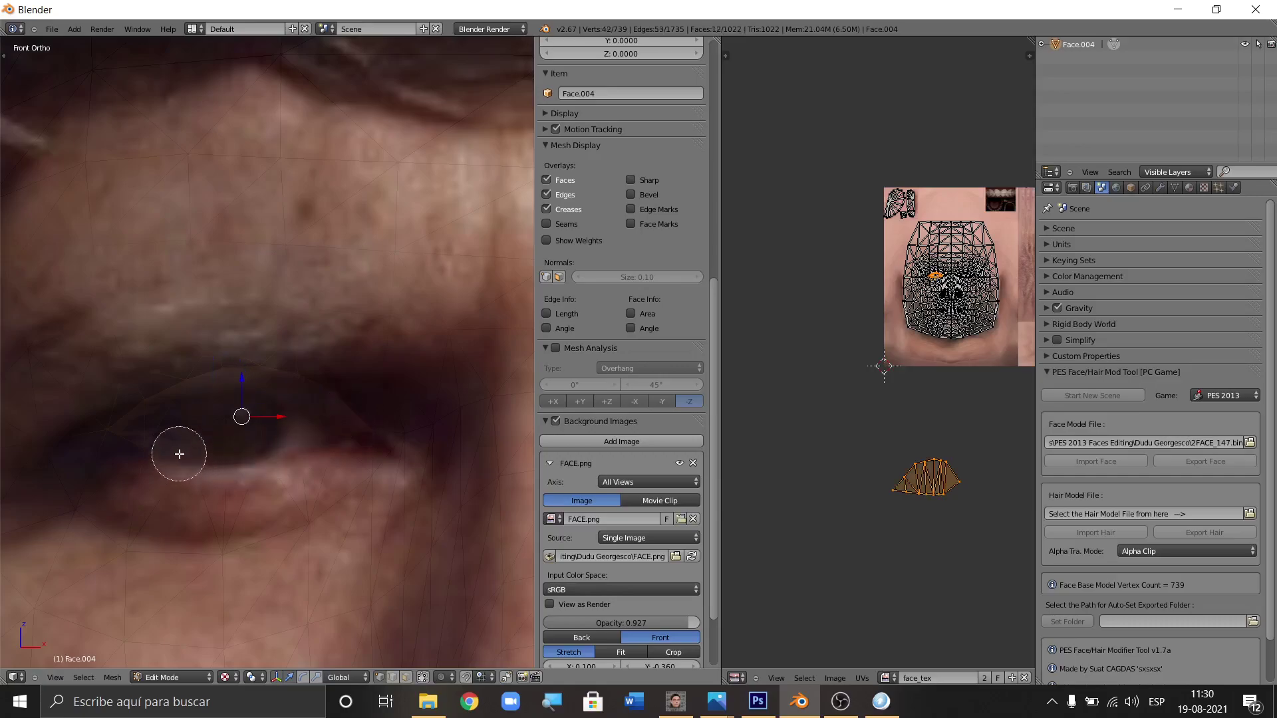
{"action": "key", "text": "Escape"}
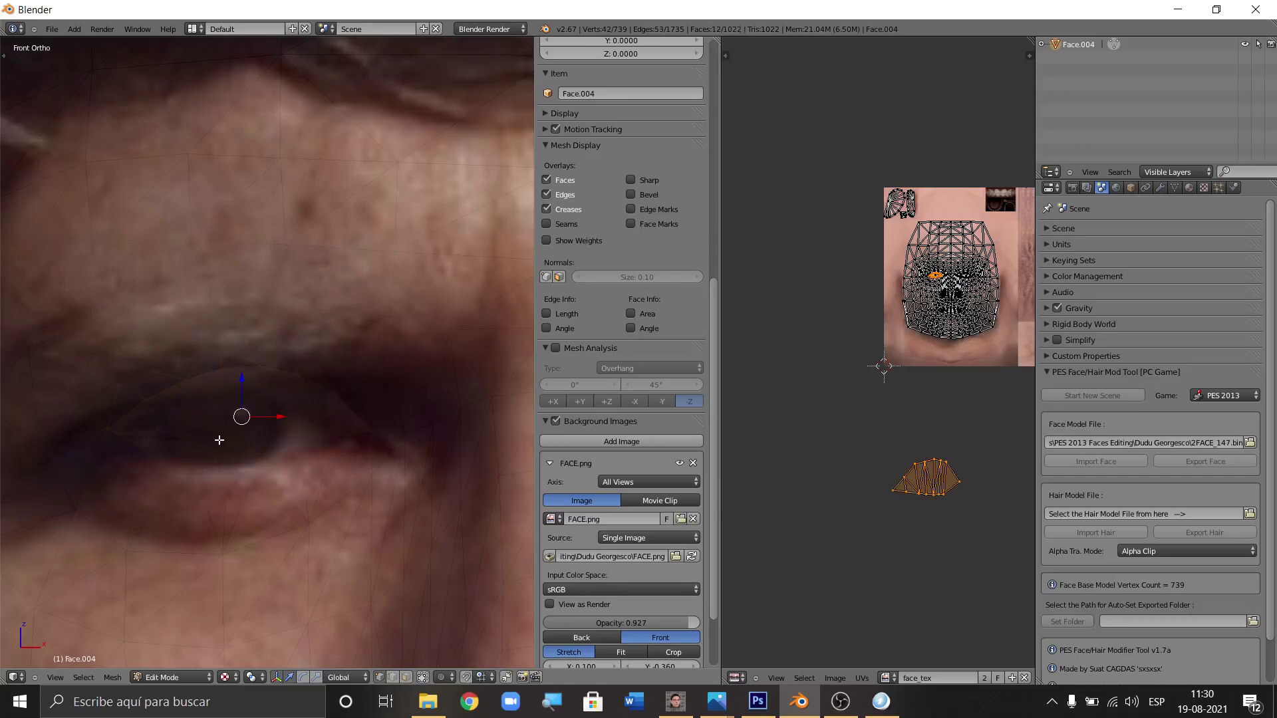
{"action": "middle_click_drag", "start_coordinate": [220, 439], "coordinate": [220, 399]}
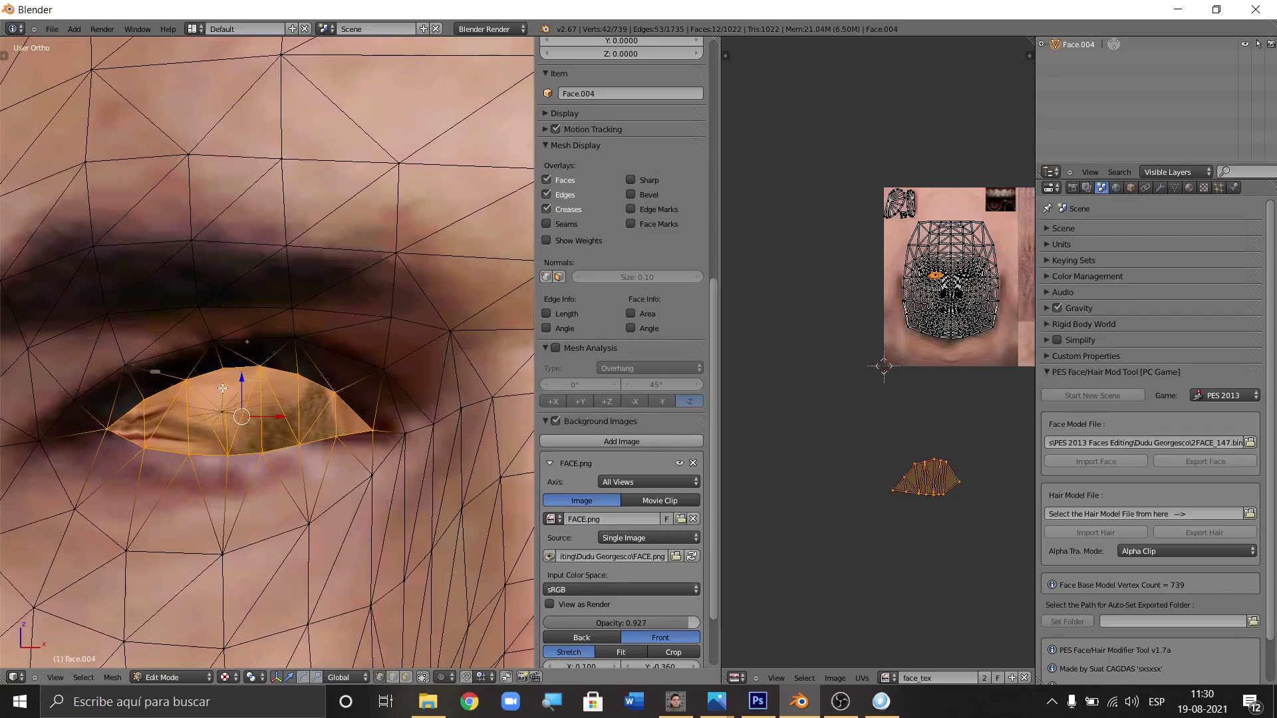
{"action": "key", "text": "KP_1"}
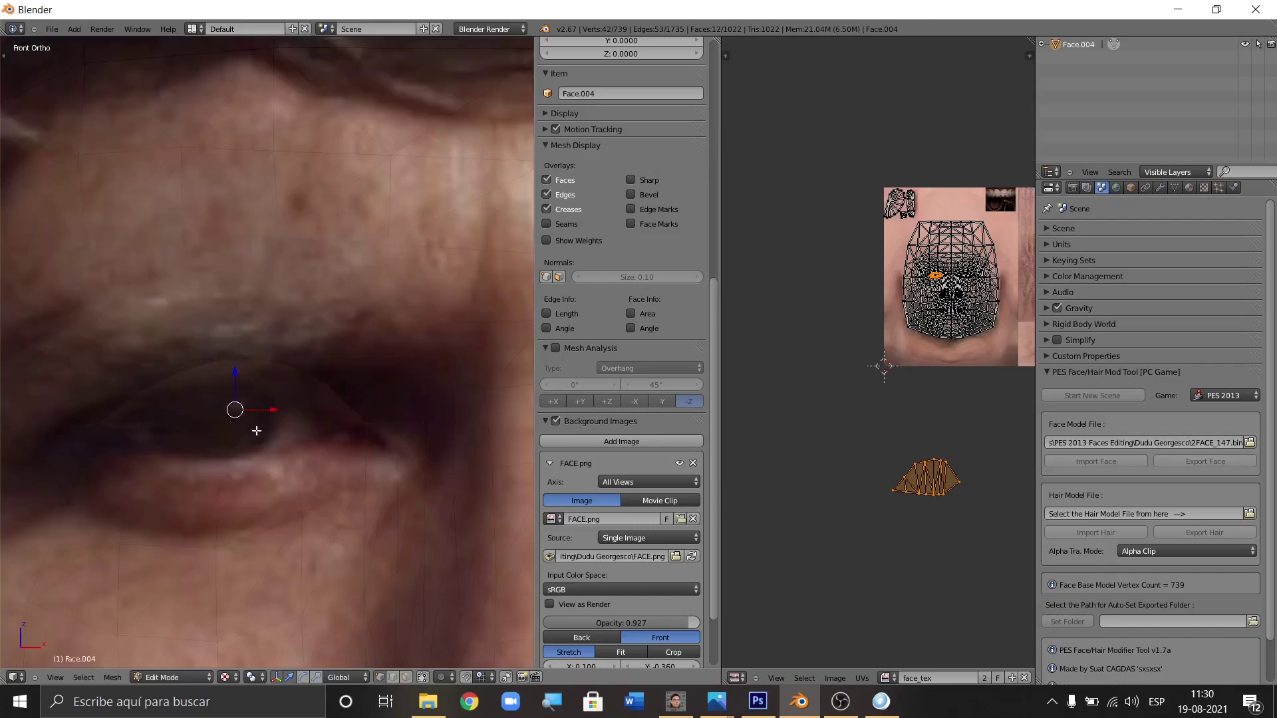
Scale the selected eyeball piece down slightly and shift it down and a little outward within the left eye's lids.
{"action": "scroll", "coordinate": [226, 431], "scroll_direction": "up", "scroll_amount": 1}
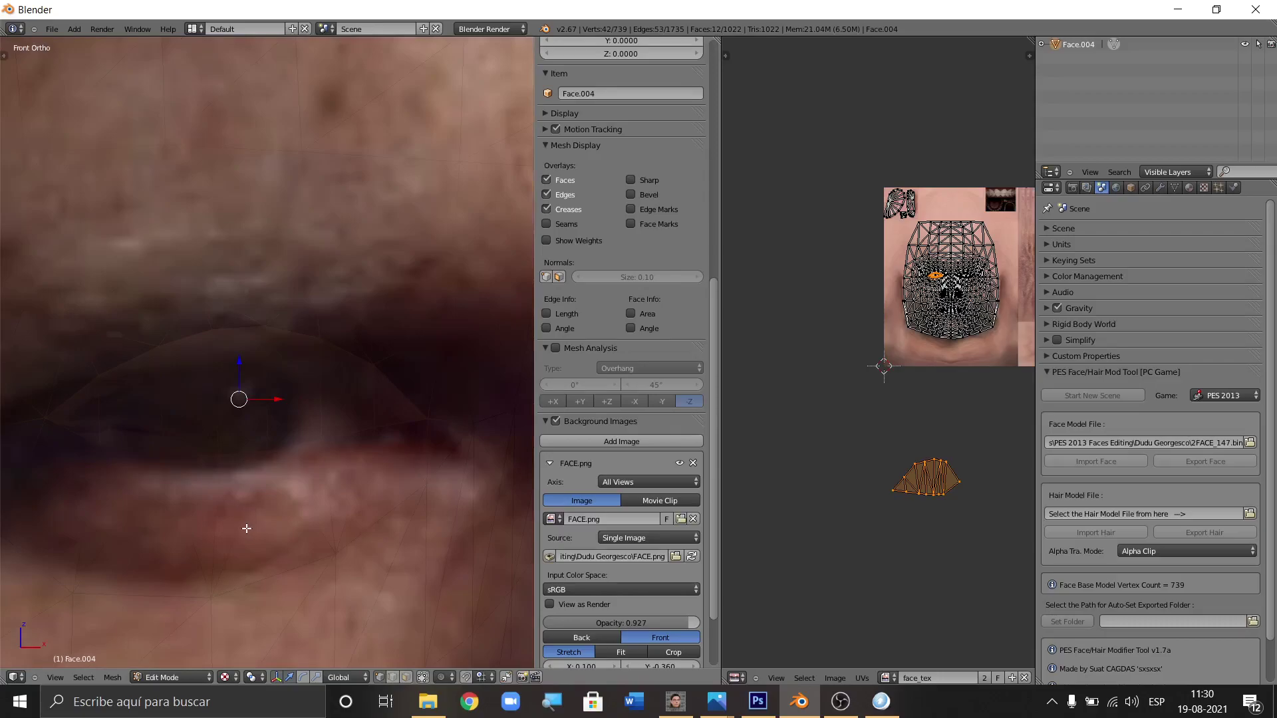
{"action": "key", "text": "s"}
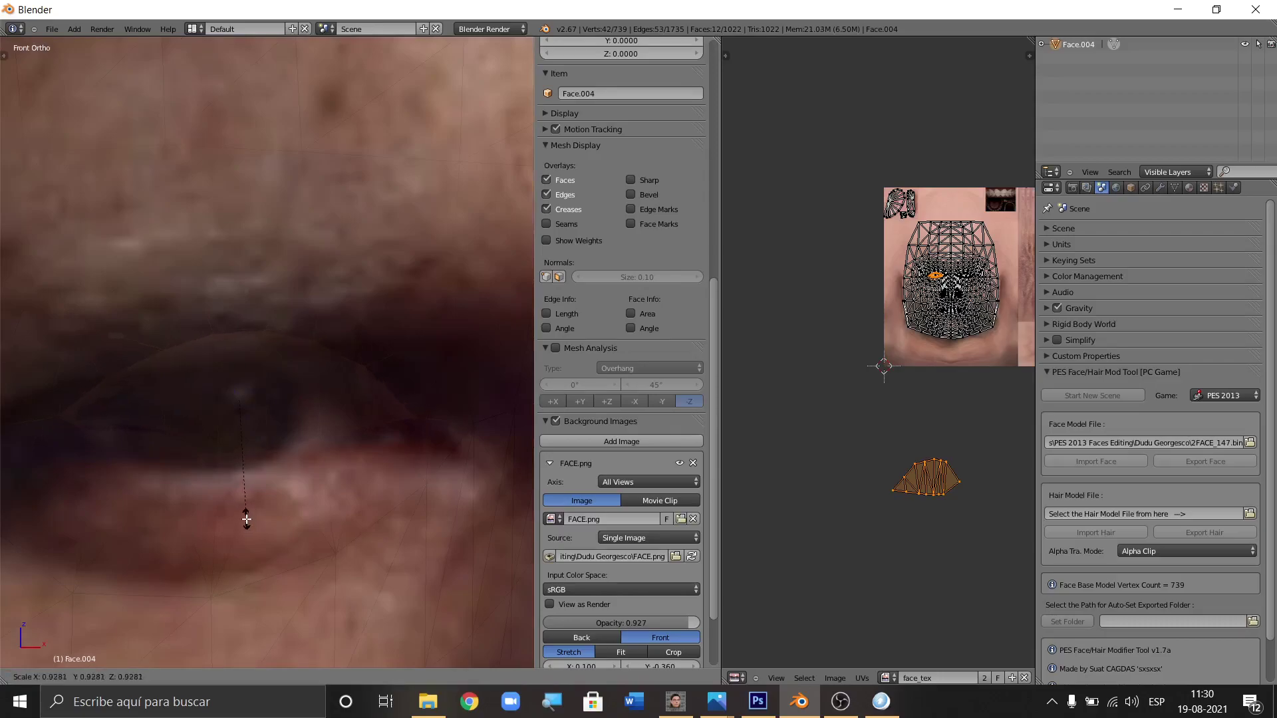
{"action": "left_click", "coordinate": [246, 513]}
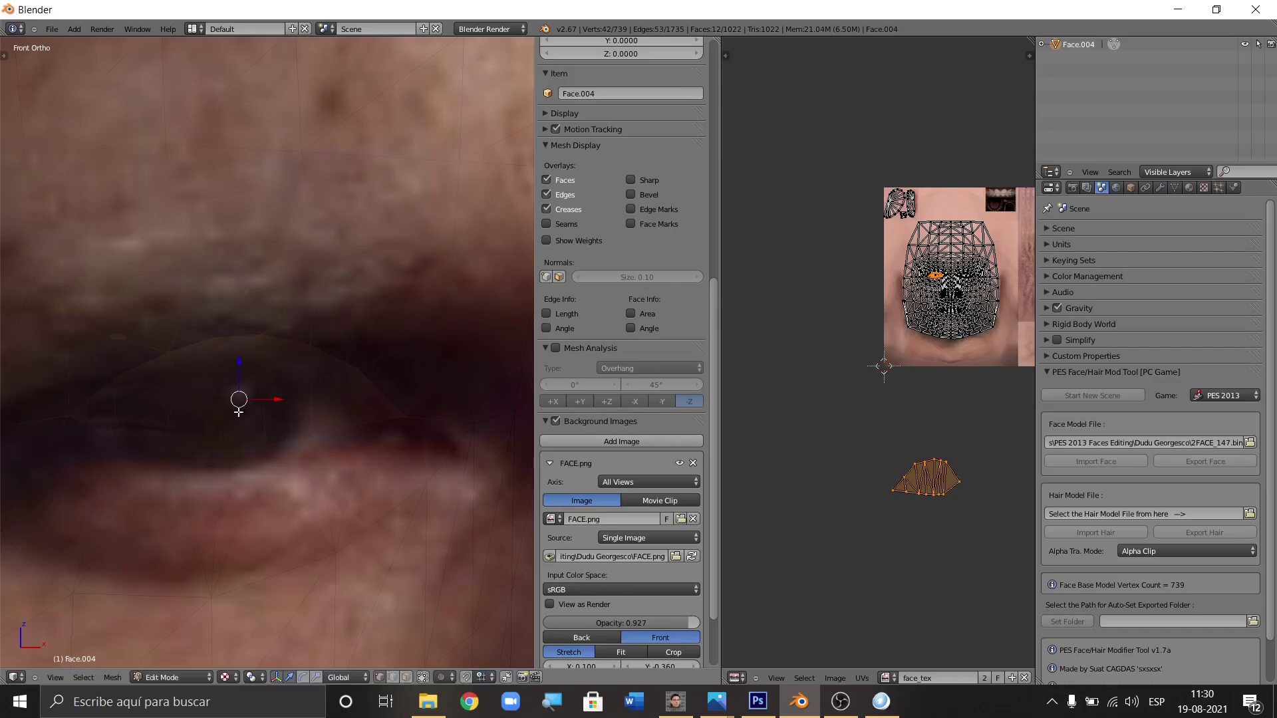
{"action": "left_click_drag", "start_coordinate": [240, 359], "coordinate": [240, 379]}
{"action": "left_click_drag", "start_coordinate": [275, 419], "coordinate": [229, 385]}
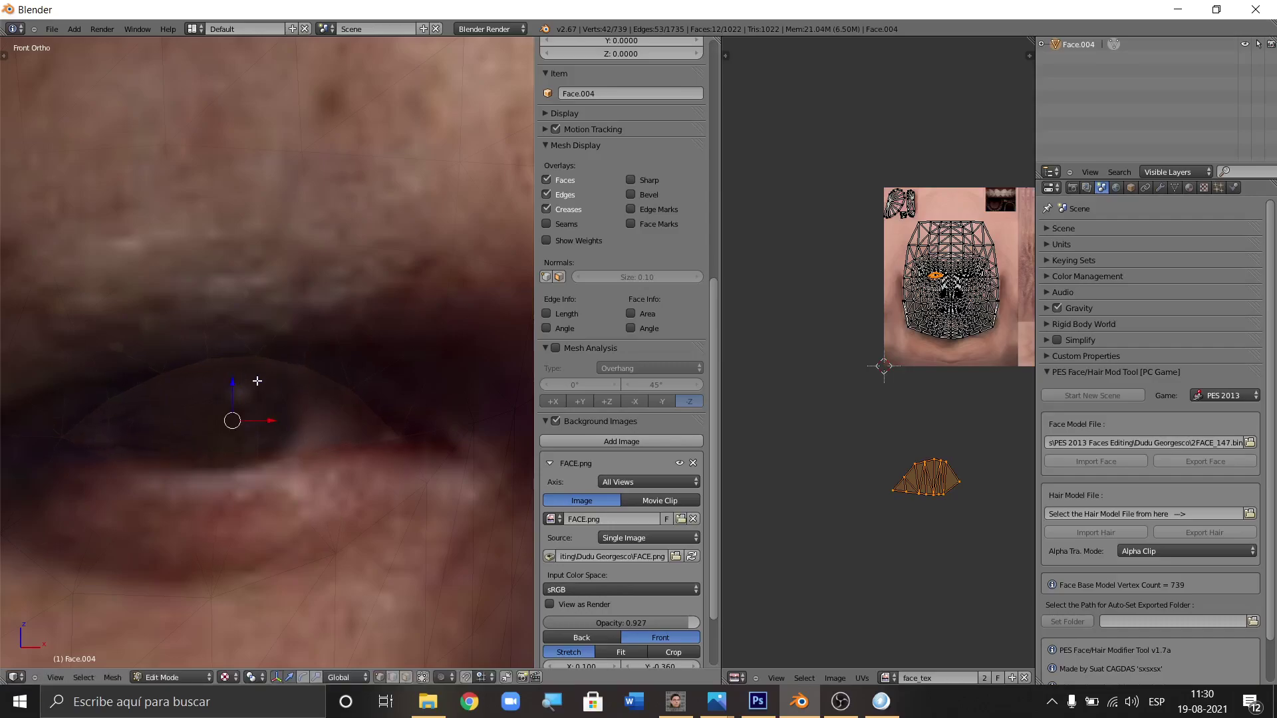
Circle-select the eyeball's upper-edge vertices just inward of the left eye's middle and lower them by about 0.0033.
{"action": "key", "text": "a"}
{"action": "key", "text": "a"}
{"action": "key", "text": "a"}
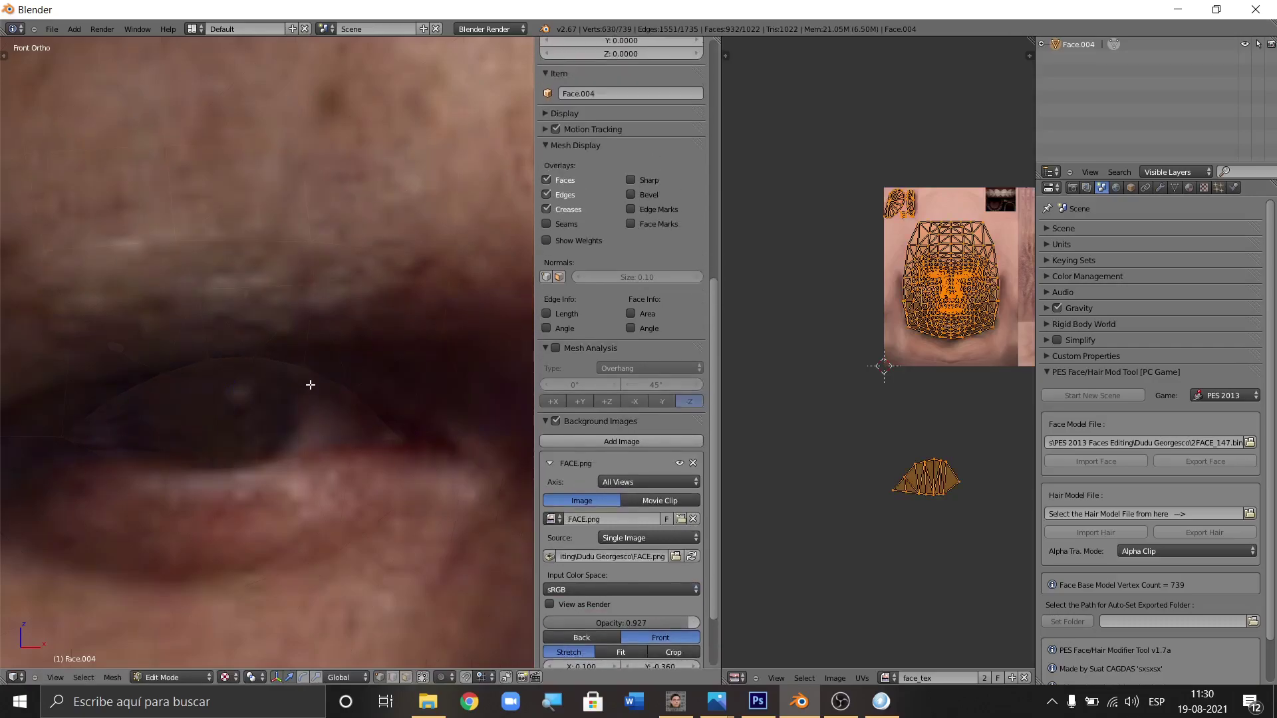
{"action": "key", "text": "c"}
{"action": "left_click", "coordinate": [252, 340]}
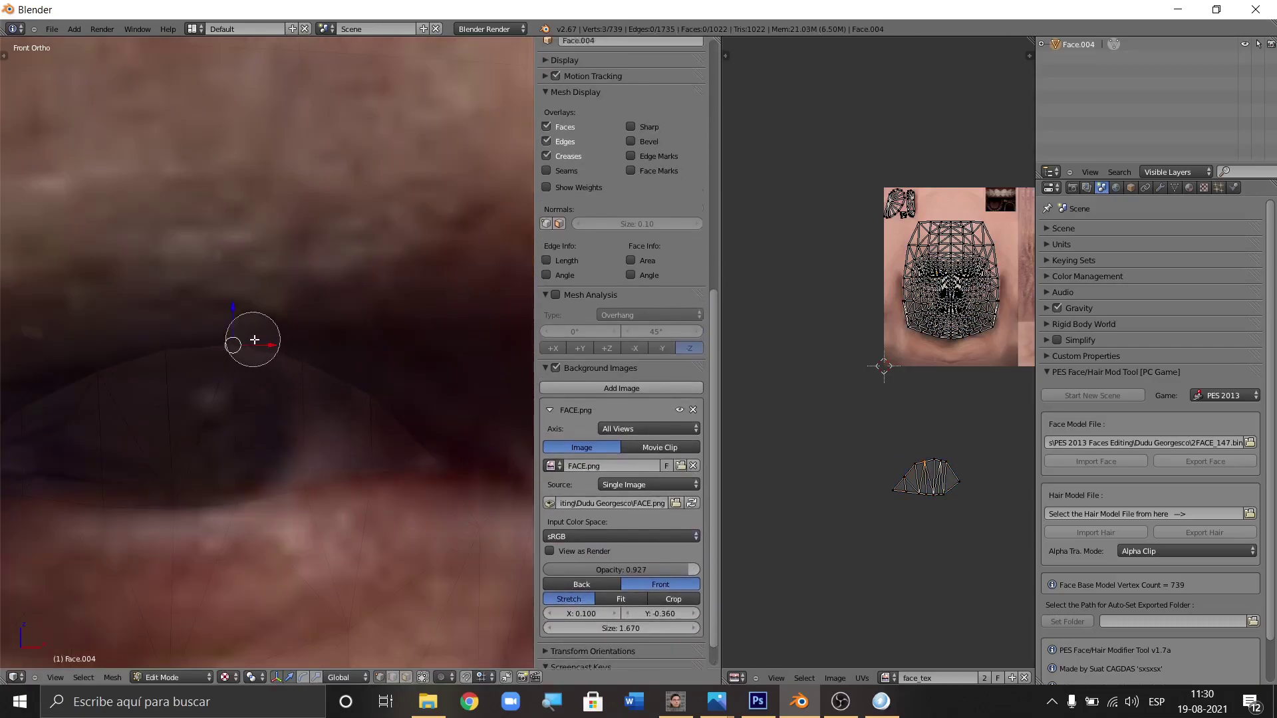
{"action": "right_click", "coordinate": [302, 356]}
{"action": "left_click_drag", "start_coordinate": [267, 316], "coordinate": [267, 321]}
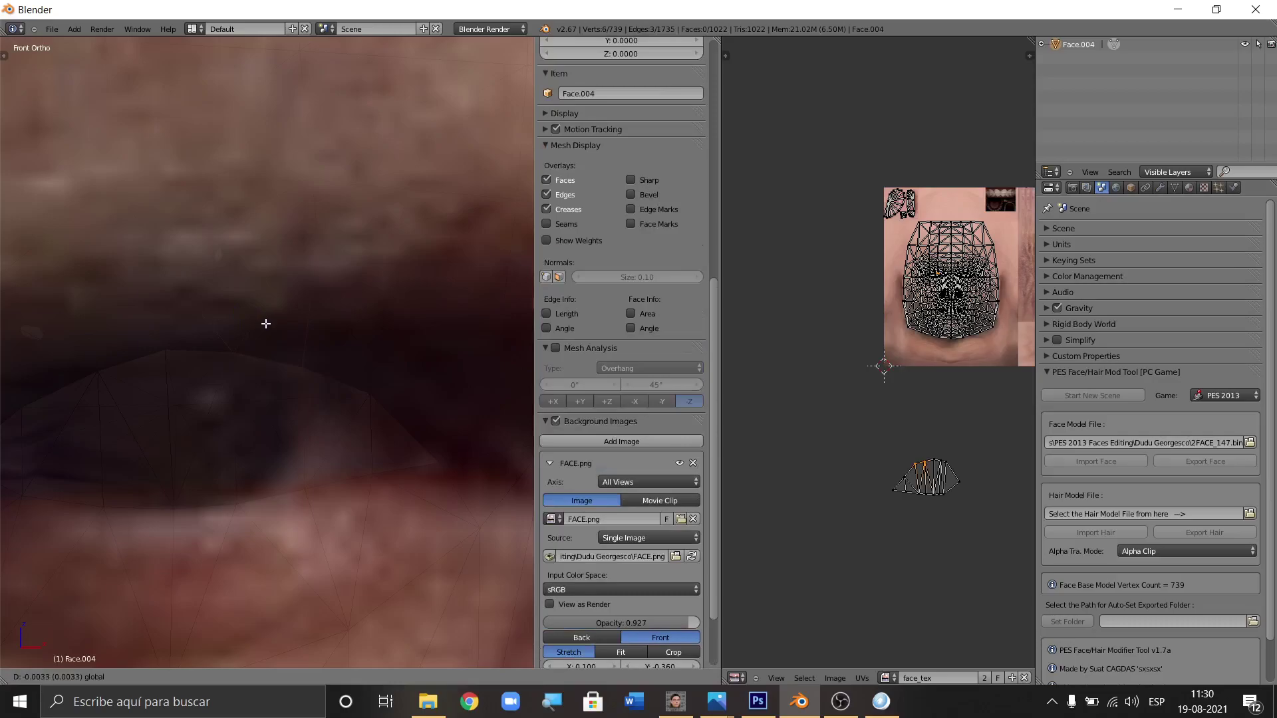
{"action": "left_click", "coordinate": [266, 325]}
Lower the eyeball's upper-edge vertices nearer the inner corner, moving those closer to the middle by about 0.0012, and clear the selection.
{"action": "right_click", "coordinate": [371, 381]}
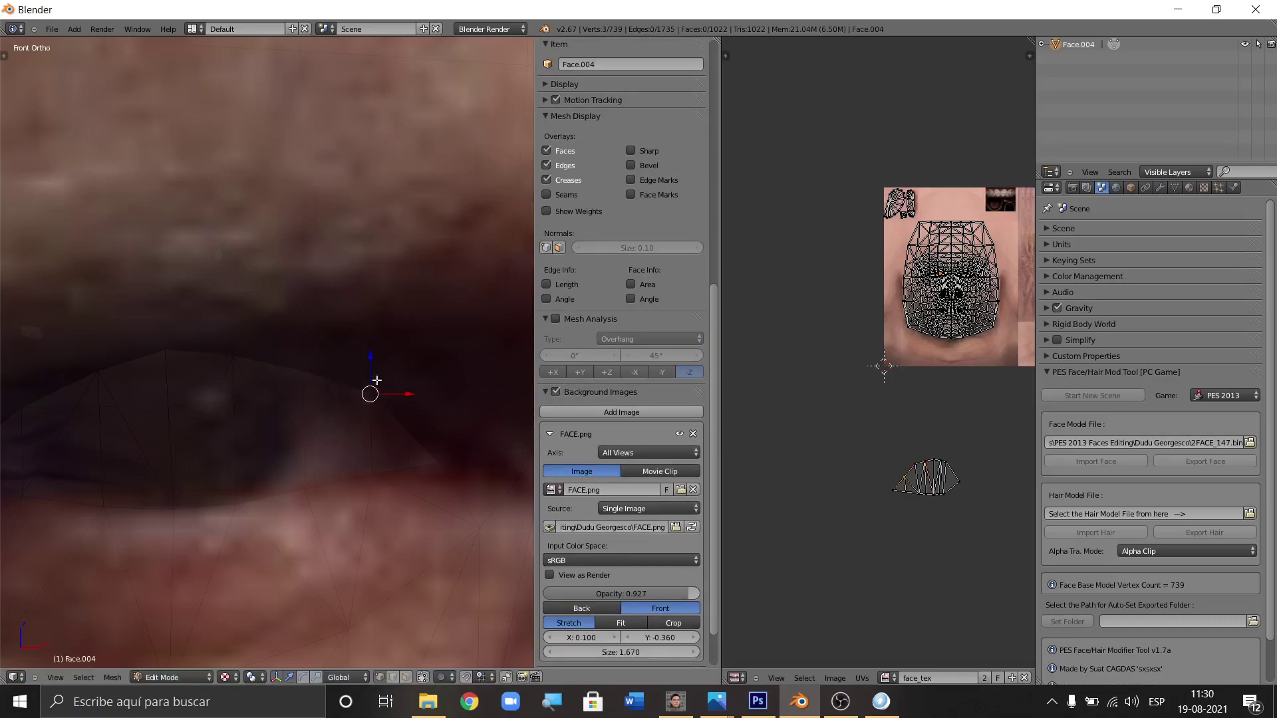
{"action": "left_click_drag", "start_coordinate": [371, 355], "coordinate": [371, 373]}
{"action": "right_click", "coordinate": [305, 370]}
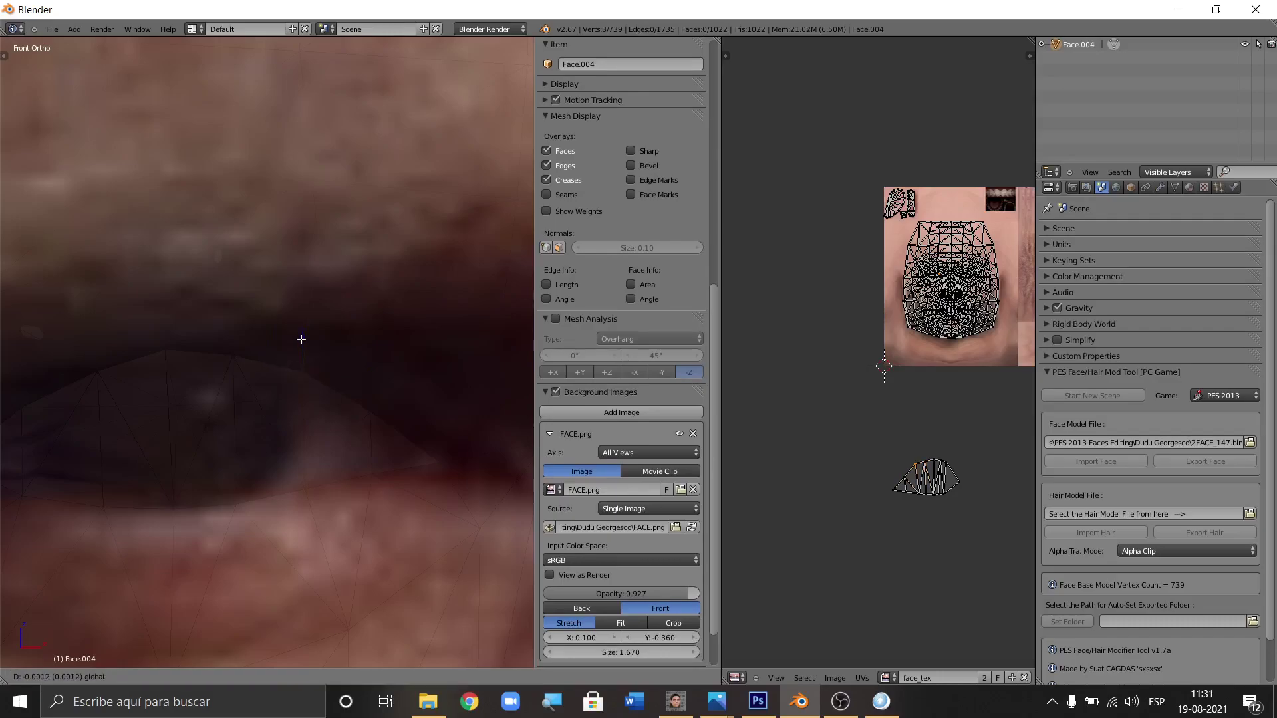
{"action": "key", "text": "a"}
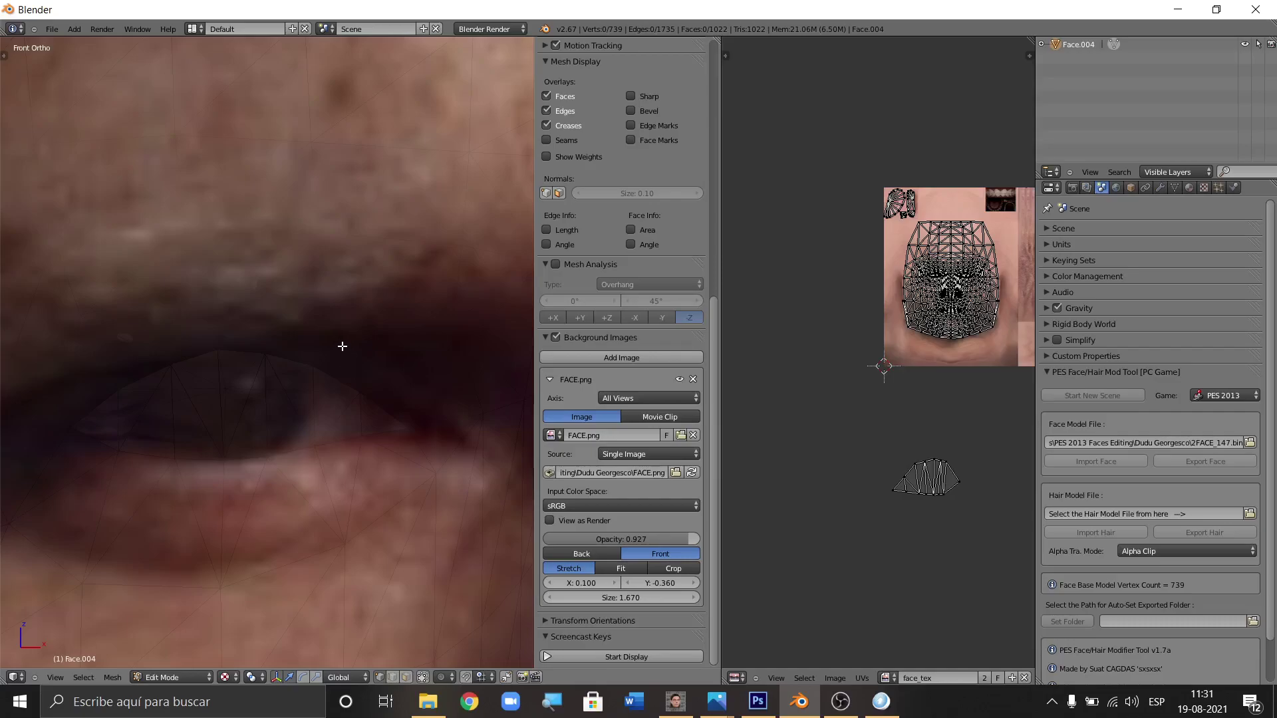
{"action": "key", "text": "c"}
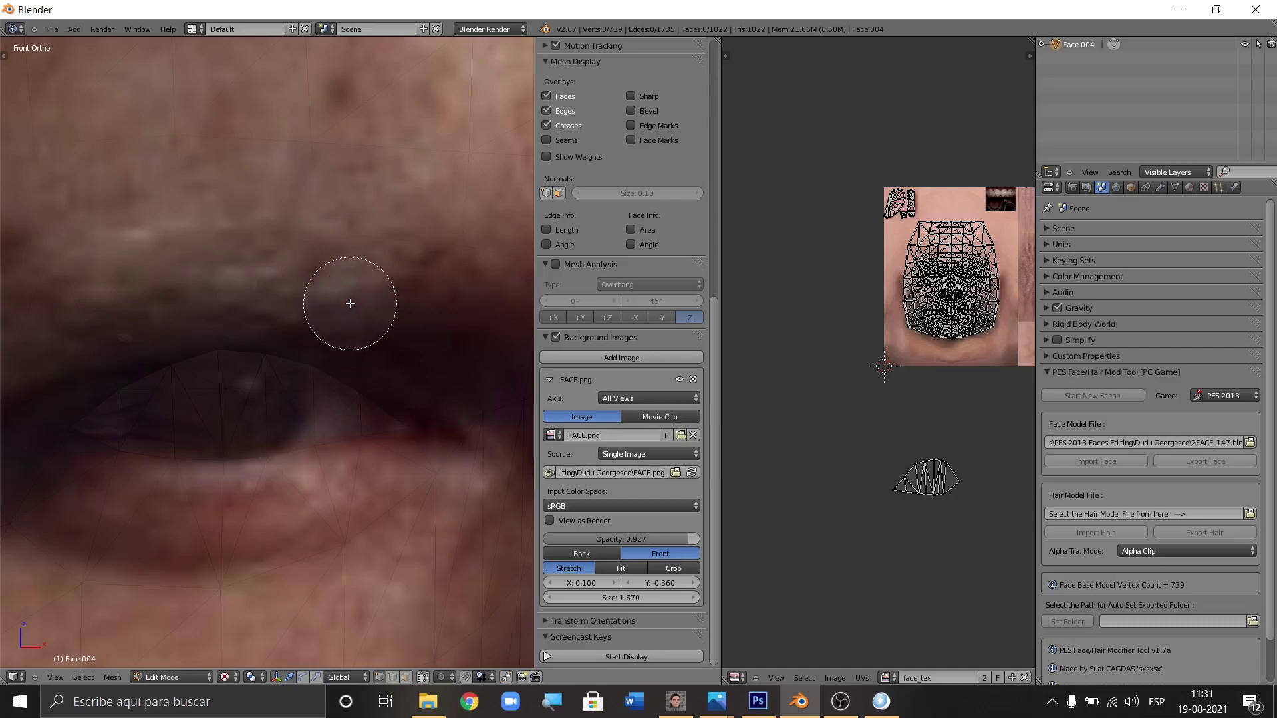
{"action": "scroll", "coordinate": [351, 303], "scroll_direction": "down", "scroll_amount": 6}
{"action": "scroll", "coordinate": [351, 303], "scroll_direction": "up", "scroll_amount": 10}
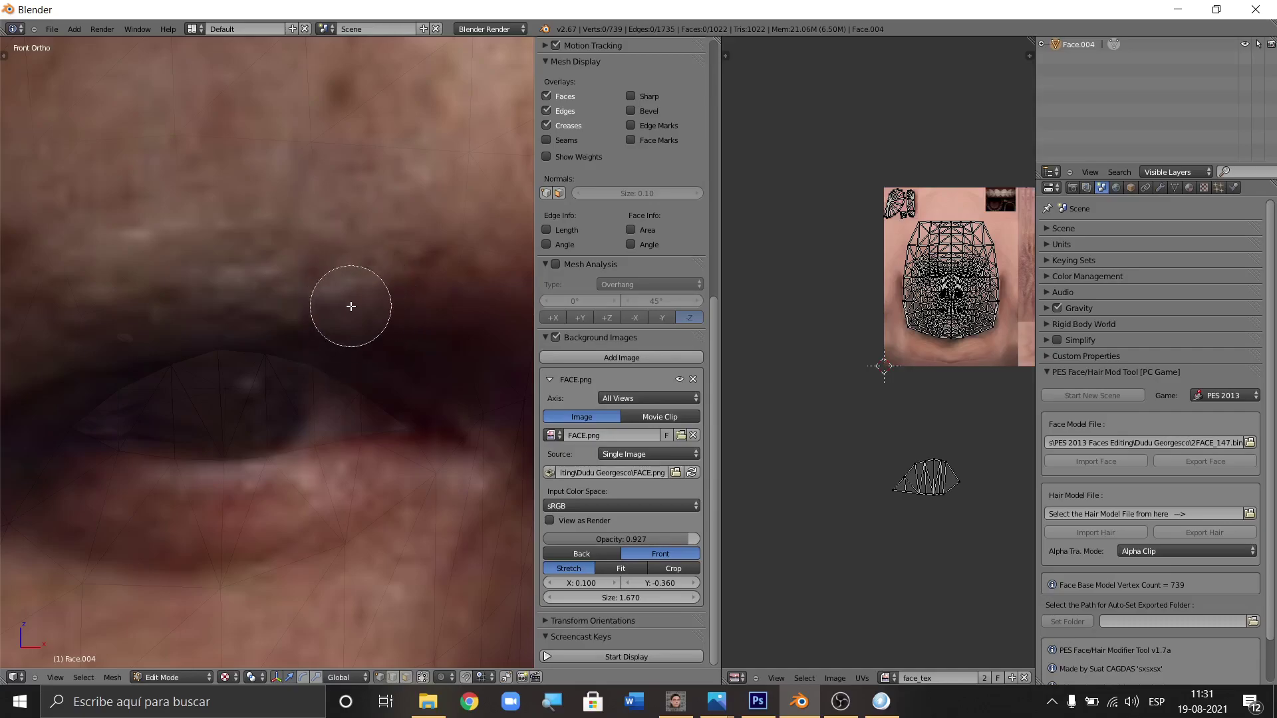
{"action": "scroll", "coordinate": [341, 353], "scroll_direction": "down", "scroll_amount": 2}
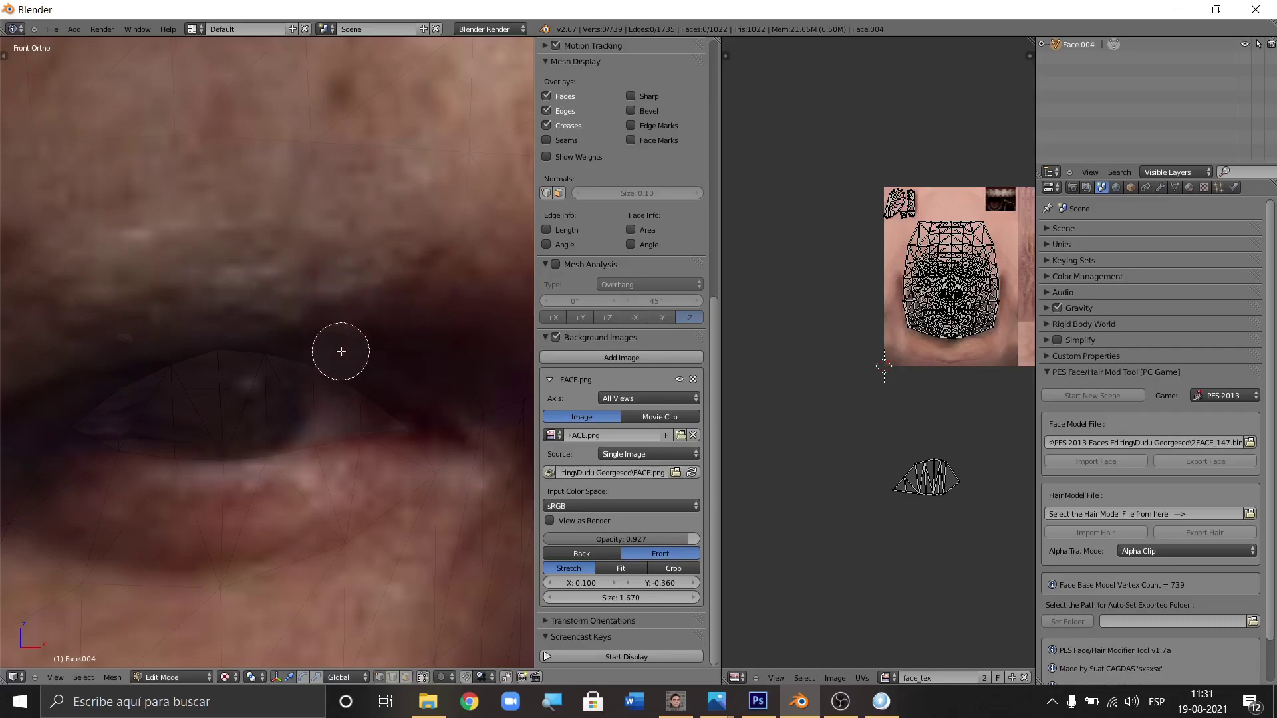
{"action": "key", "text": "Escape"}
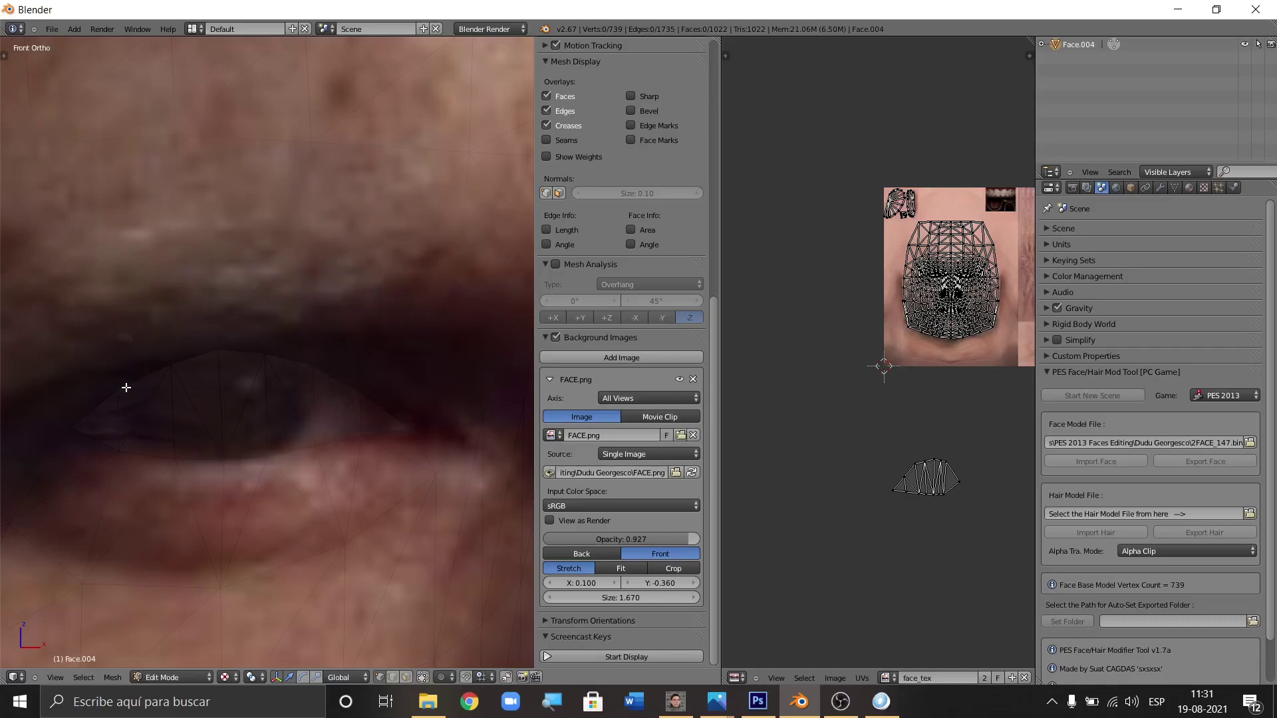
Circle-select the eyeball's upper-edge vertices just outward of the left eye's middle and lower them slightly.
{"action": "scroll", "coordinate": [182, 370], "scroll_direction": "up", "scroll_amount": 3}
{"action": "key", "text": "c"}
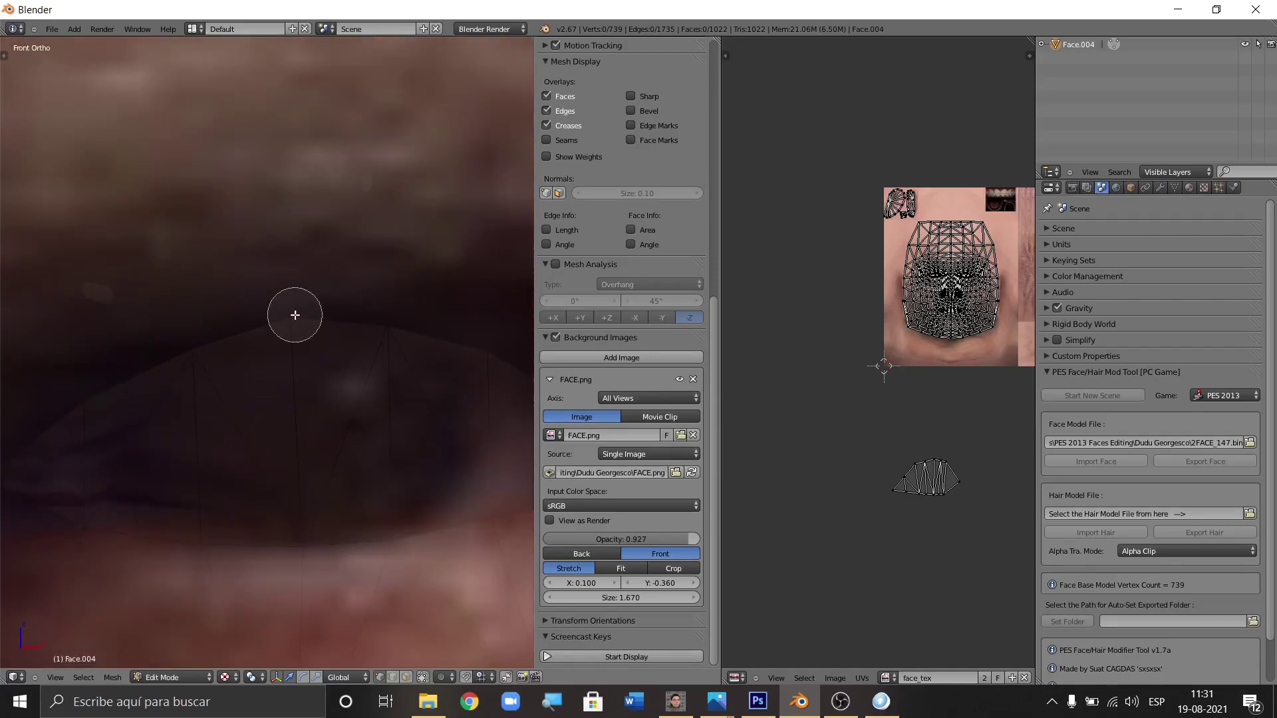
{"action": "left_click", "coordinate": [293, 312]}
{"action": "key", "text": "Escape"}
{"action": "key", "text": "g"}
{"action": "left_click", "coordinate": [290, 292]}
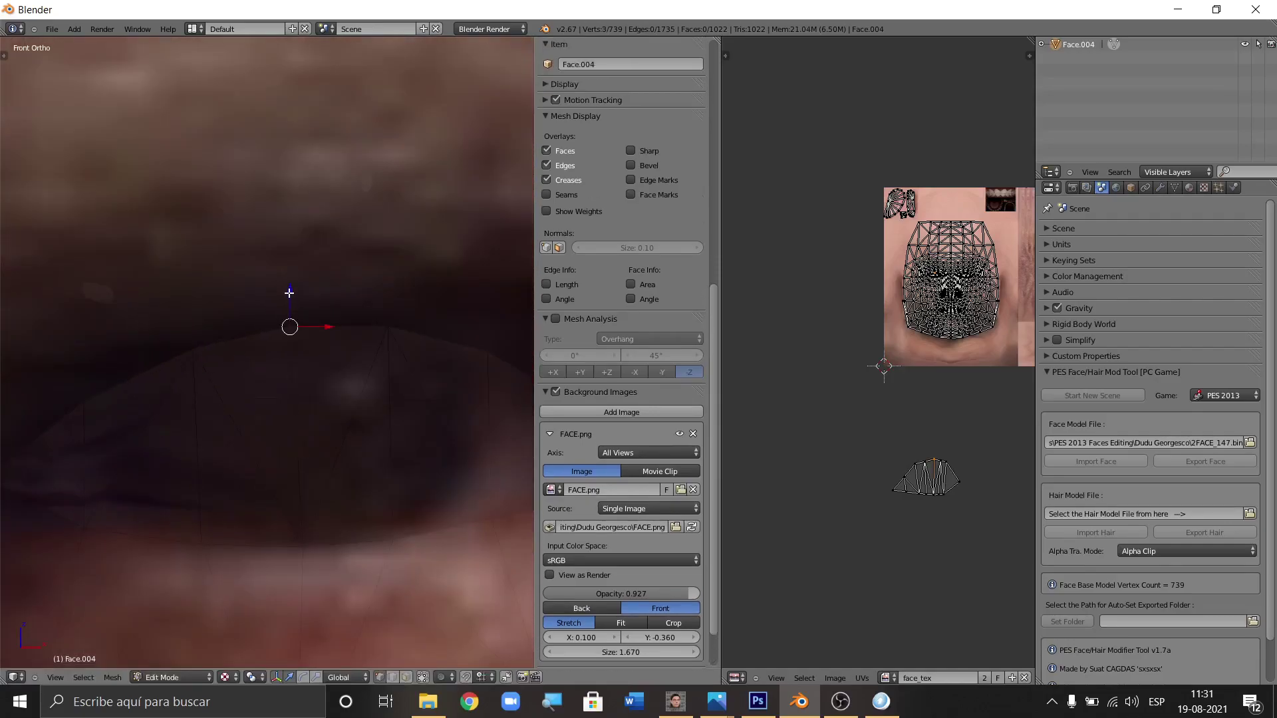
Lower the eyeball vertices at the left eye's outer corner and the upper-edge vertices beside it.
{"action": "scroll", "coordinate": [129, 370], "scroll_direction": "up", "scroll_amount": 2}
{"action": "right_click", "coordinate": [108, 417]}
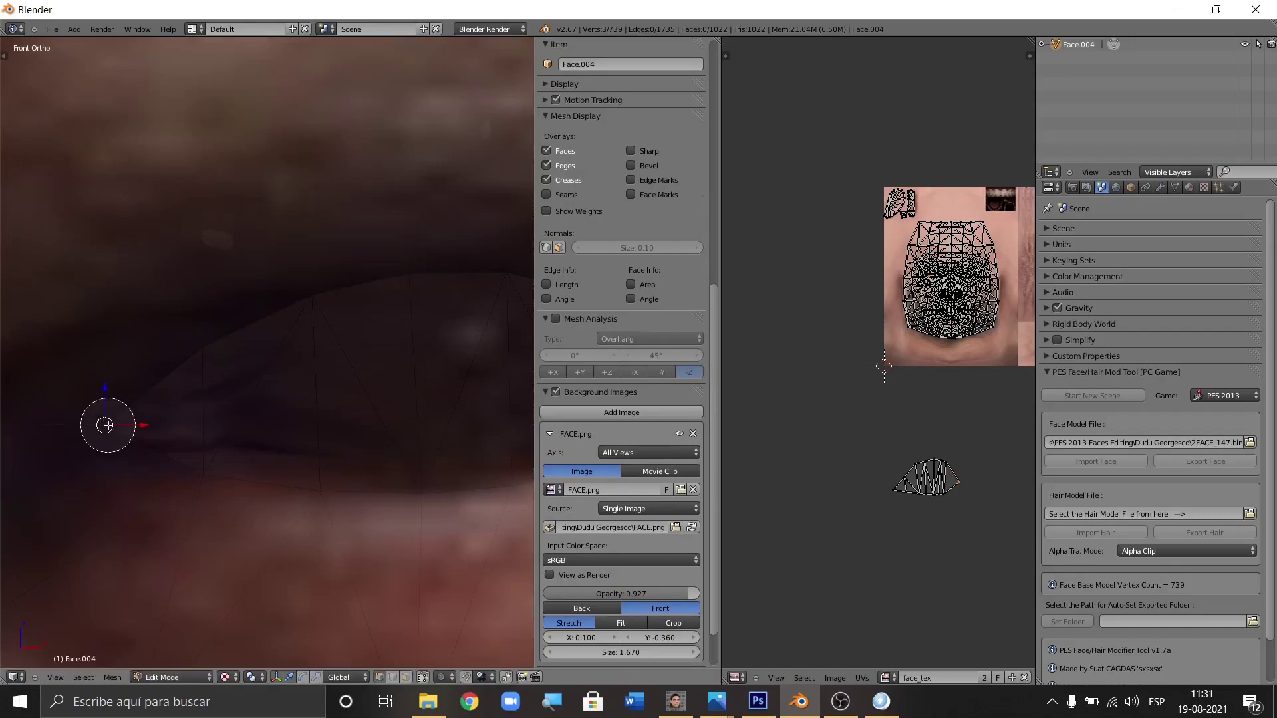
{"action": "key", "text": "g"}
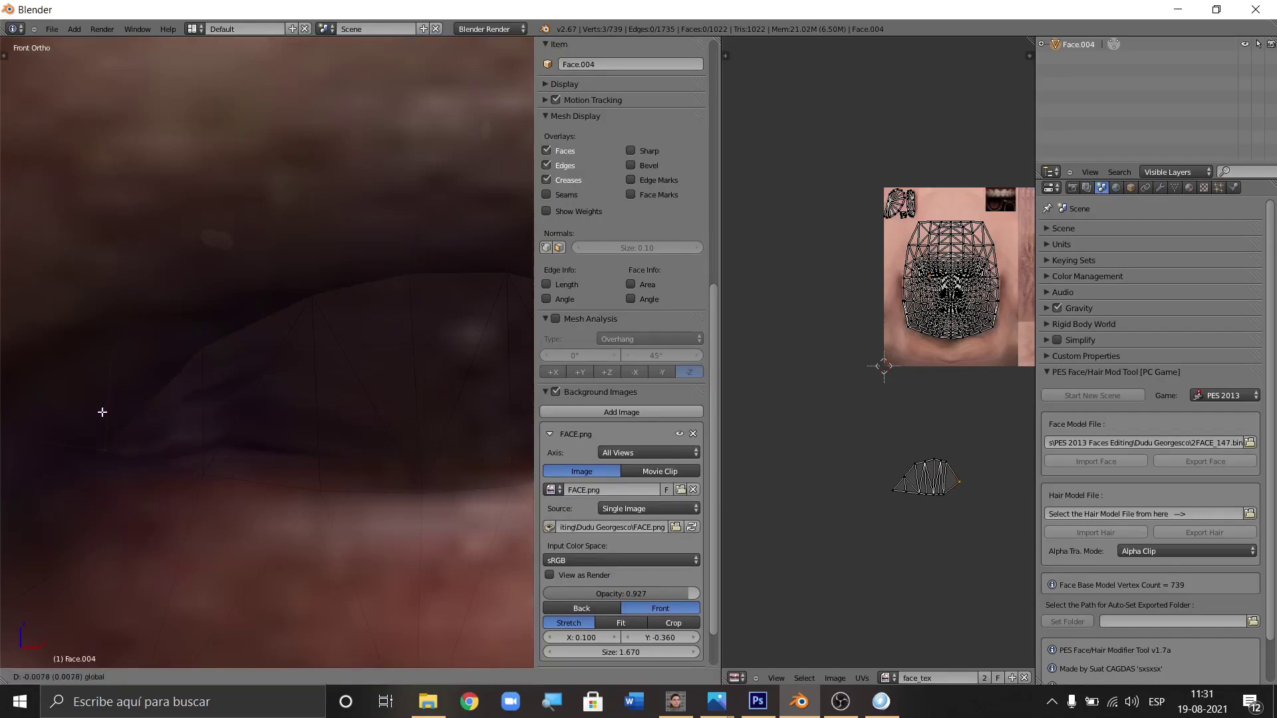
{"action": "left_click", "coordinate": [103, 412]}
{"action": "right_click", "coordinate": [196, 348]}
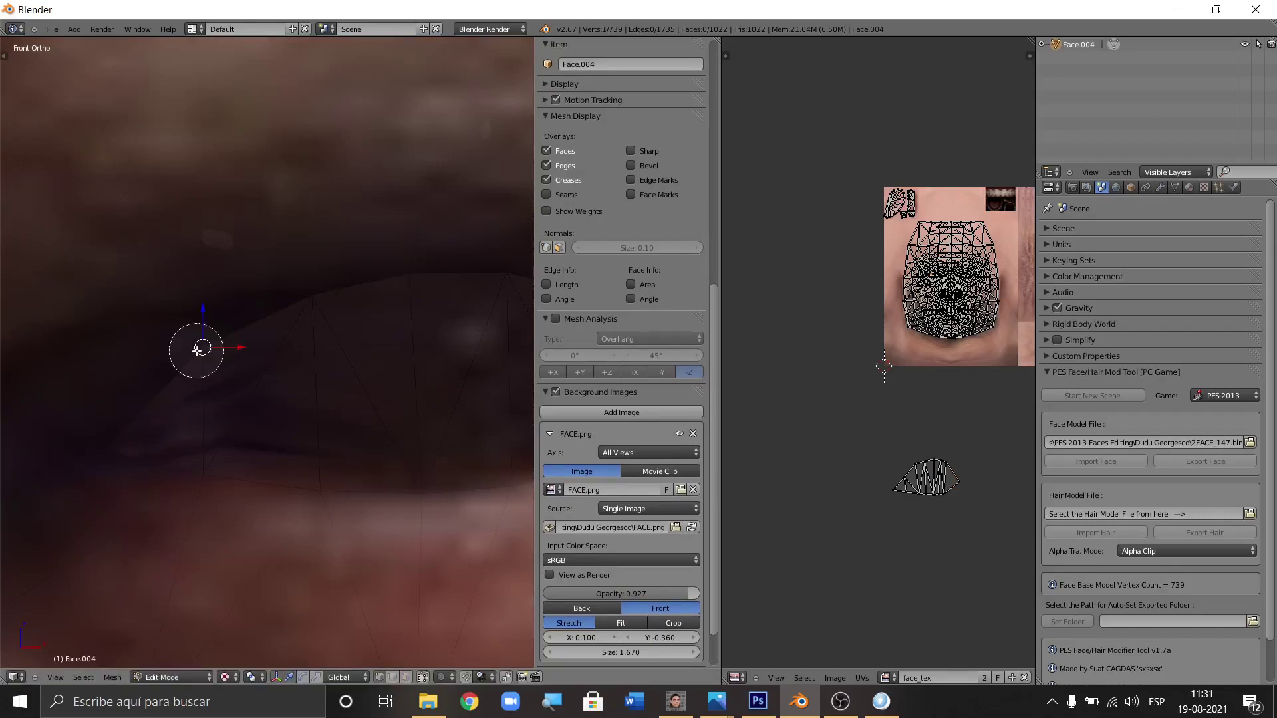
{"action": "key", "text": "g"}
{"action": "left_click", "coordinate": [201, 320]}
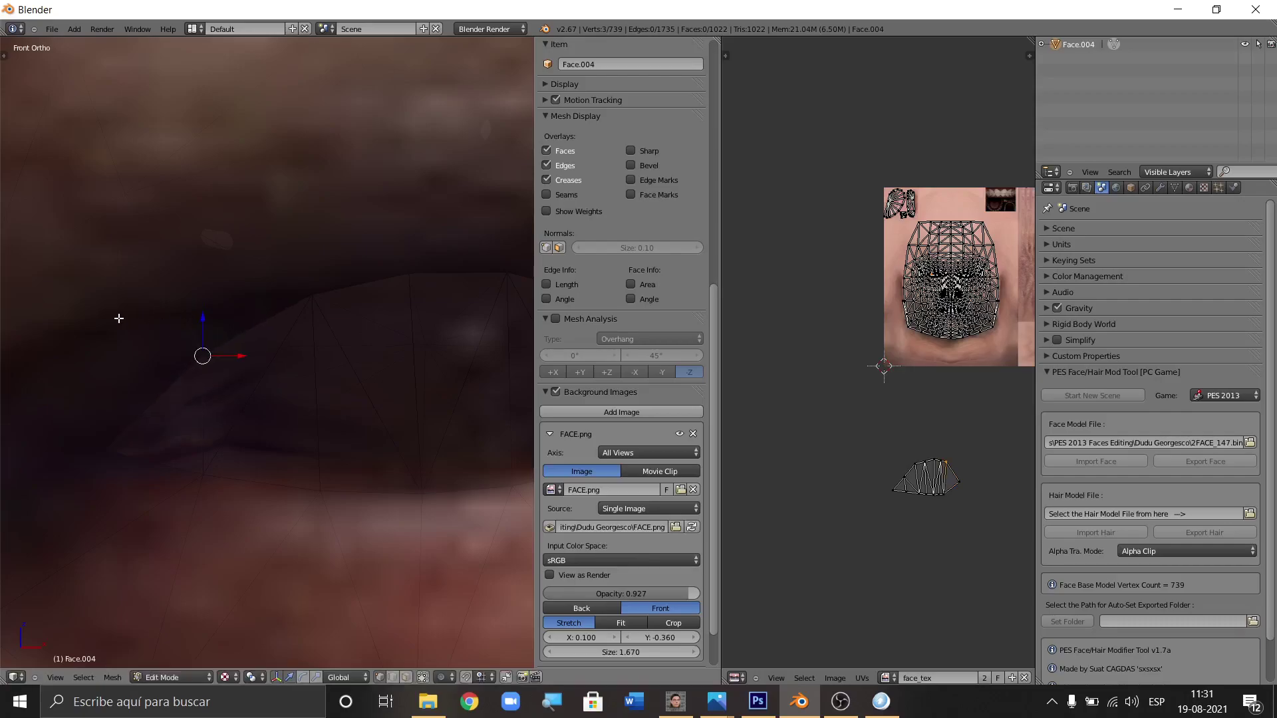
Circle-select the eyeball's two upper-edge vertex groups just inward of the left eye's middle, compare them with the photo, and deselect everything.
{"action": "scroll", "coordinate": [416, 340], "scroll_direction": "up", "scroll_amount": 2}
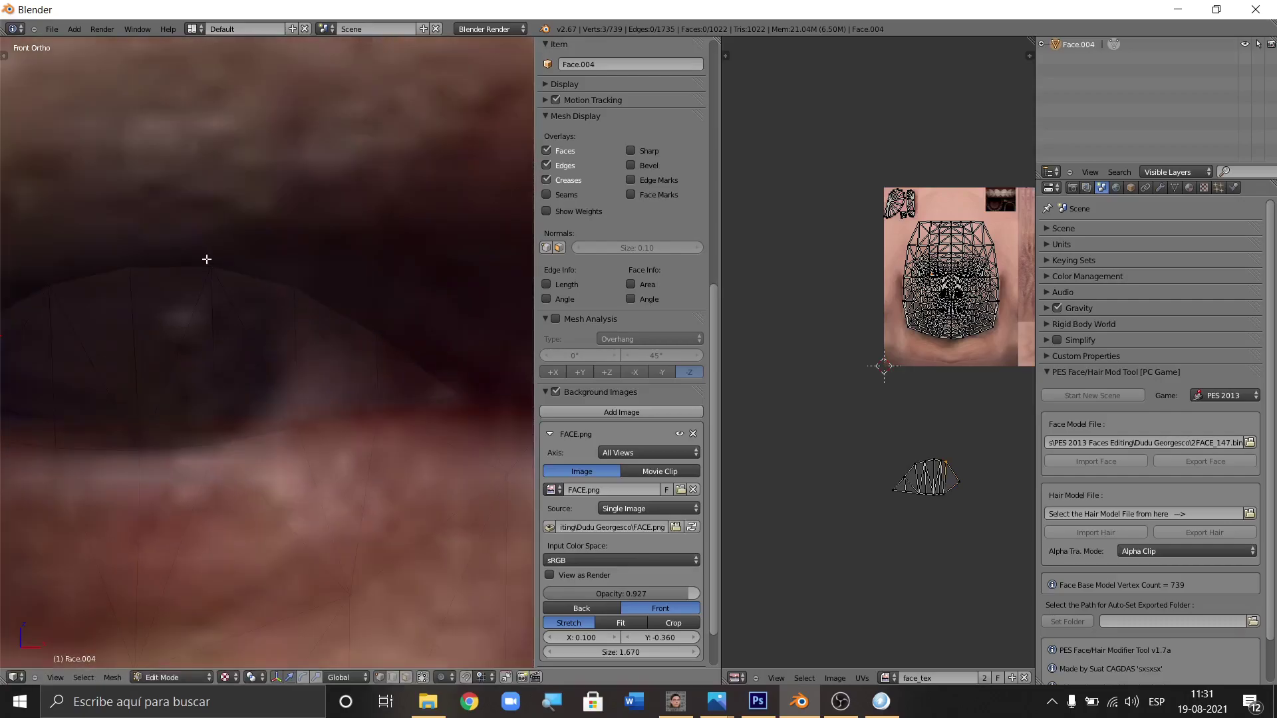
{"action": "key", "text": "c"}
{"action": "left_click_drag", "start_coordinate": [214, 262], "coordinate": [305, 277]}
{"action": "right_click", "coordinate": [262, 247]}
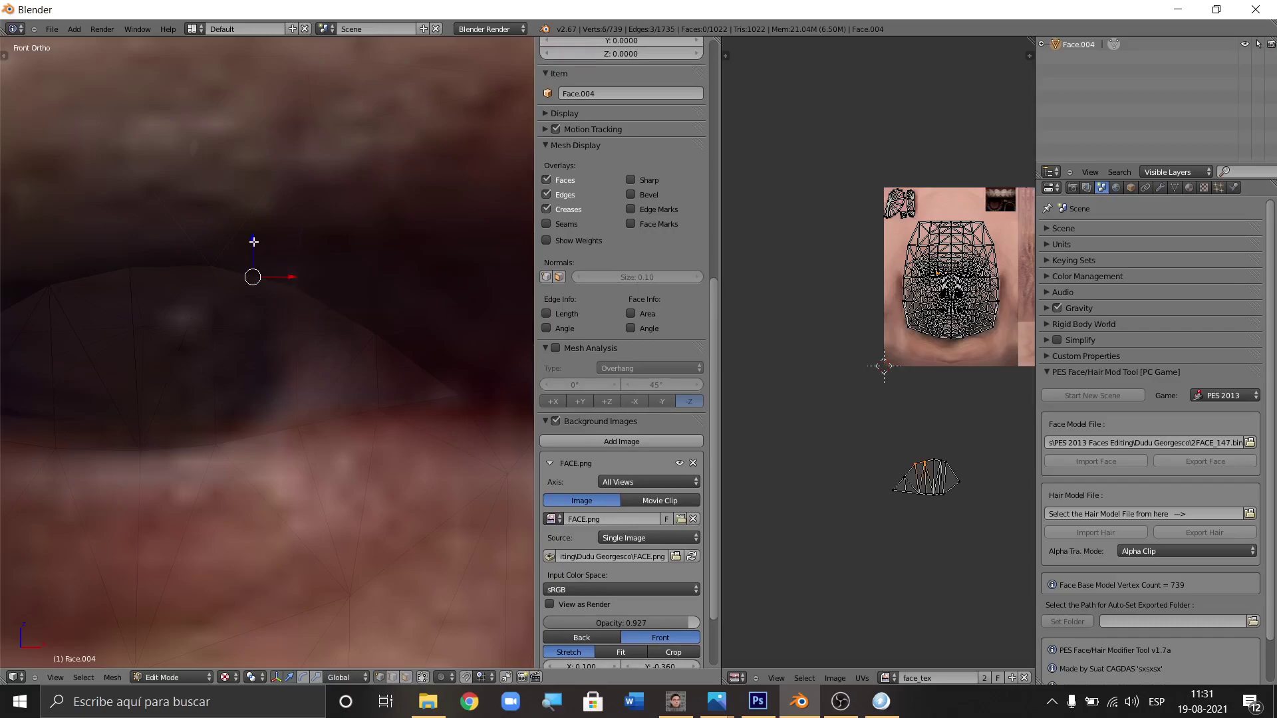
{"action": "scroll", "coordinate": [282, 339], "scroll_direction": "down", "scroll_amount": 2}
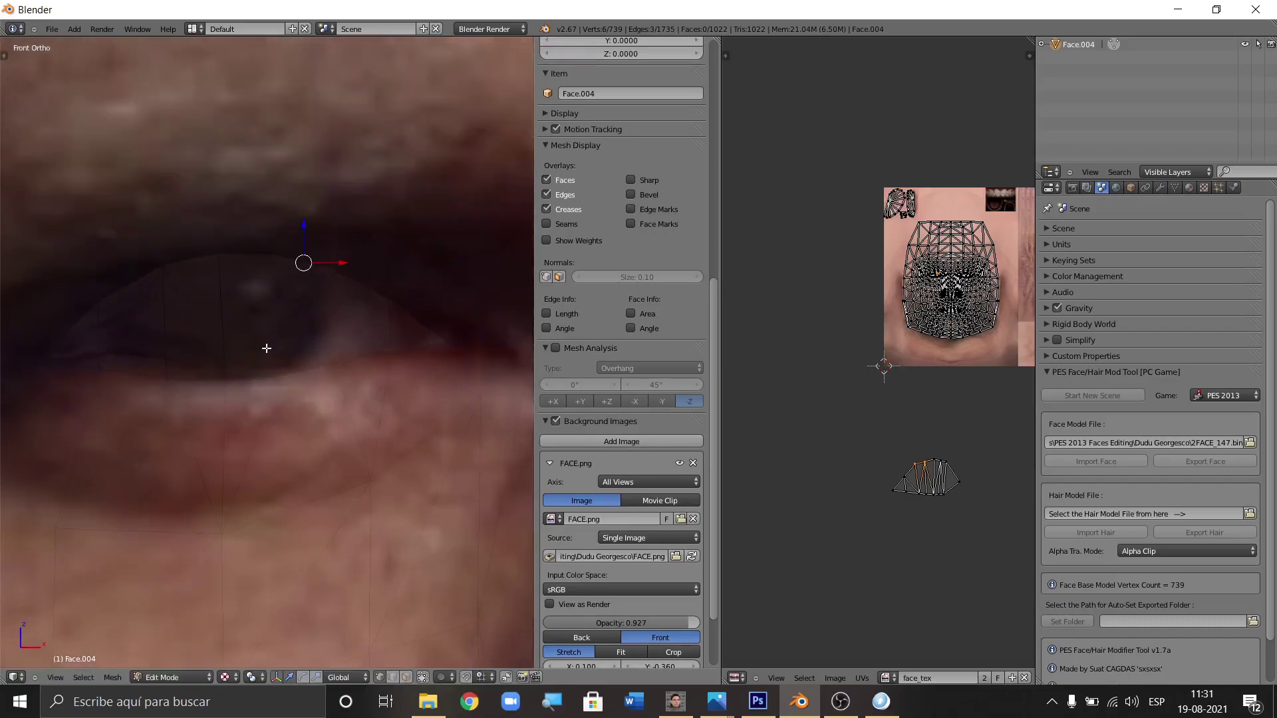
{"action": "key", "text": "a"}
Try to raise the lower-edge vertices outward of the left eye's middle by about 0.0023.
{"action": "scroll", "coordinate": [119, 389], "scroll_direction": "up", "scroll_amount": 2}
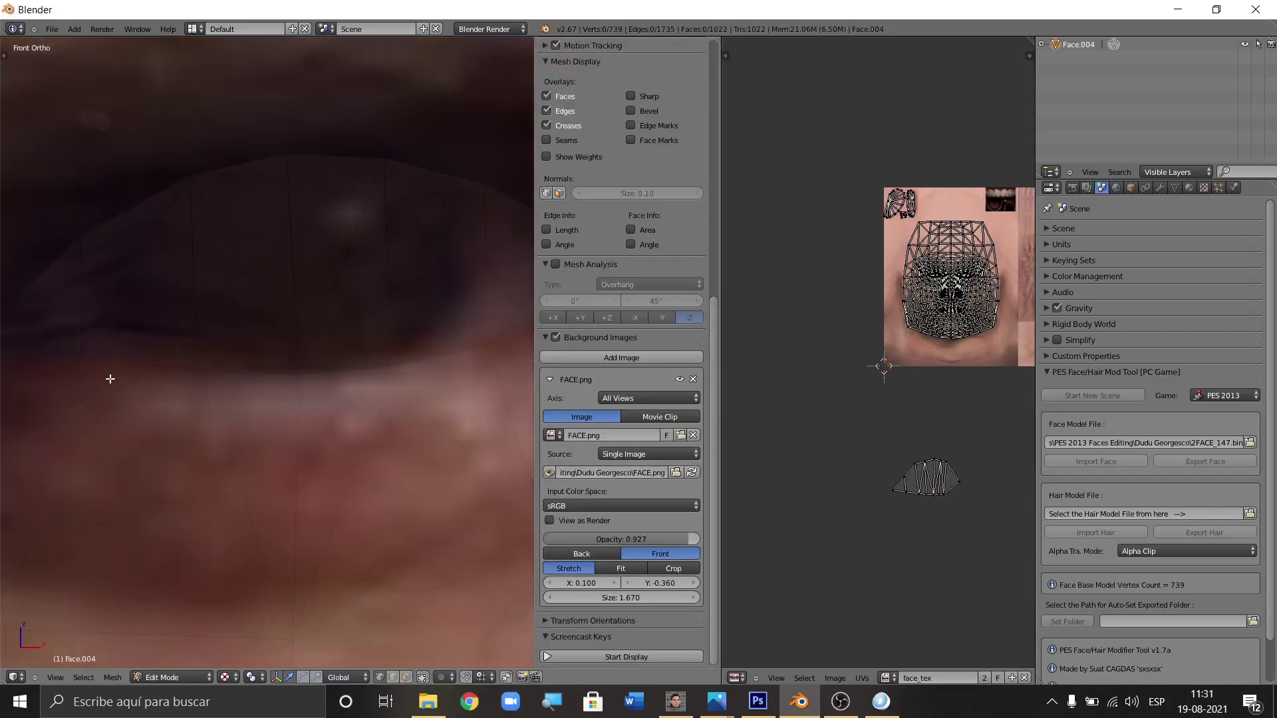
{"action": "key", "text": "c"}
{"action": "left_click", "coordinate": [94, 350]}
{"action": "scroll", "coordinate": [202, 366], "scroll_direction": "down", "scroll_amount": 2}
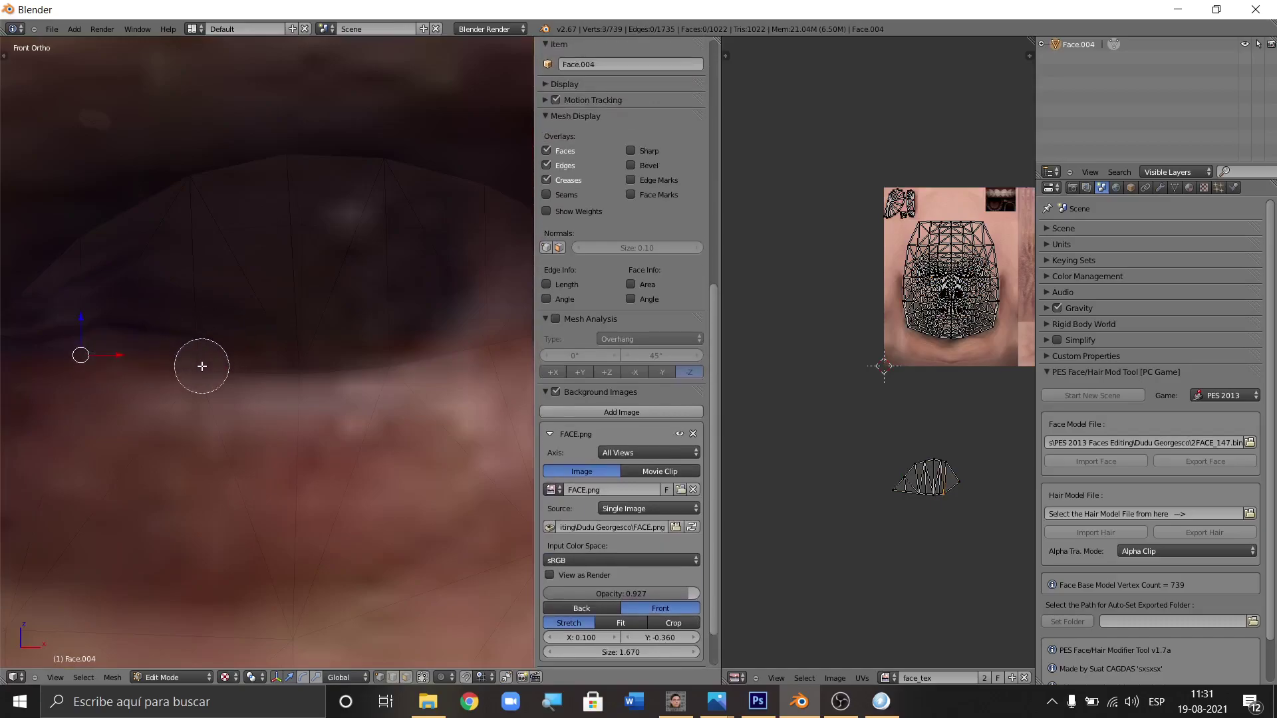
{"action": "left_click", "coordinate": [203, 366]}
{"action": "key", "text": "Escape"}
{"action": "key", "text": "g"}
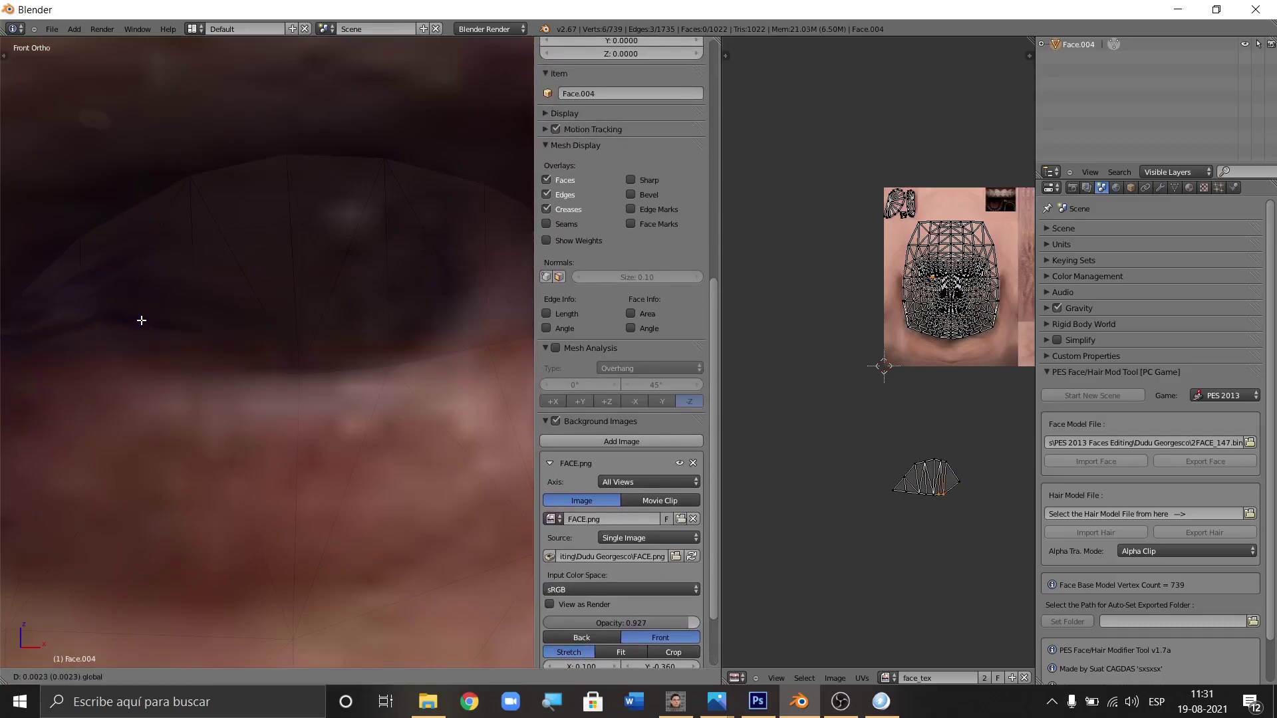
{"action": "key", "text": "Escape"}
{"action": "key", "text": "ctrl+z"}
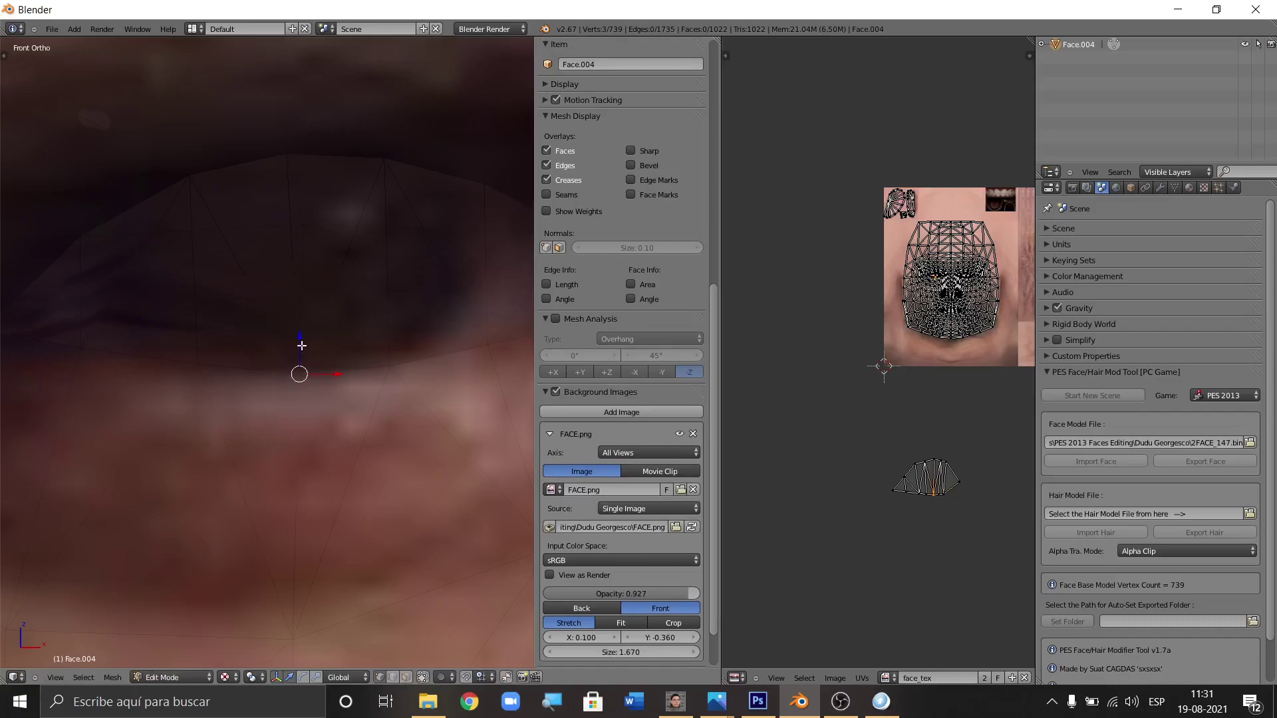
Move the lower-edge vertices at the left eye's middle and those just inward of it vertically to the photo's lid line.
{"action": "key", "text": "g"}
{"action": "left_click", "coordinate": [394, 368]}
{"action": "key", "text": "g"}
{"action": "left_click", "coordinate": [390, 336]}
{"action": "scroll", "coordinate": [412, 346], "scroll_direction": "up", "scroll_amount": 5}
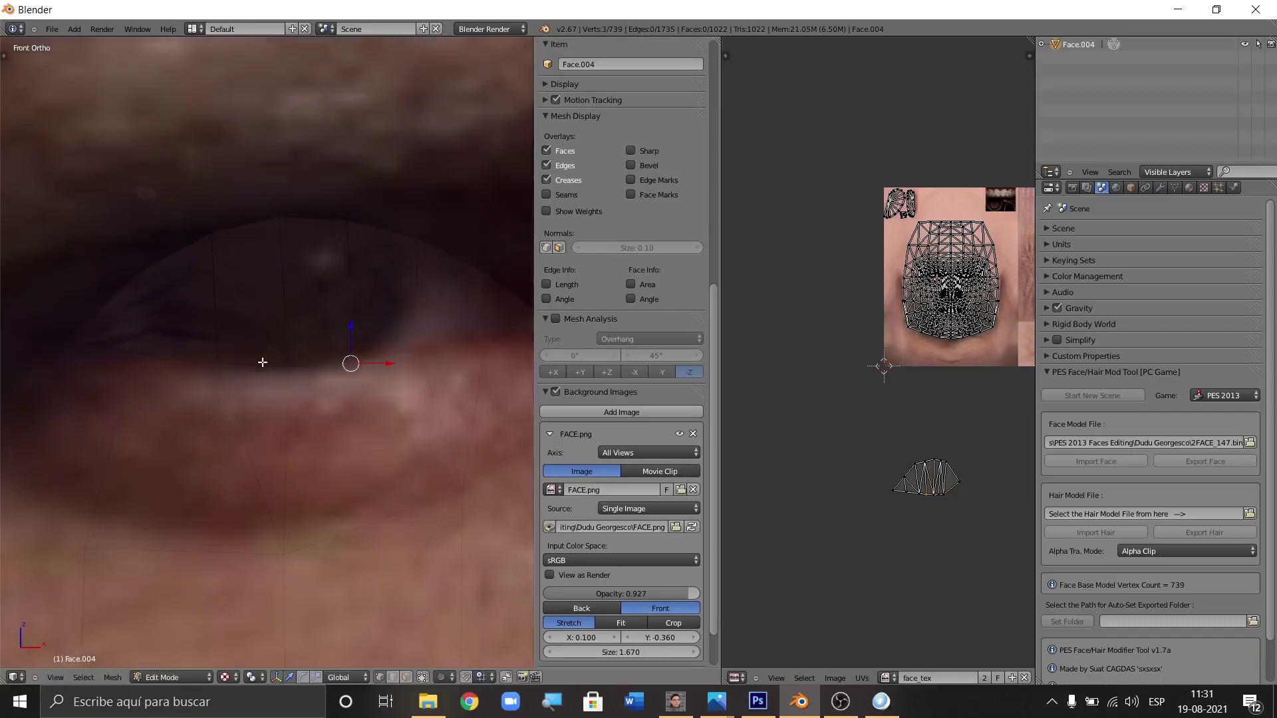
Undo the last changes to the left eyeball's lower-edge and inner-corner vertices and deselect everything.
{"action": "key", "text": "ctrl+z"}
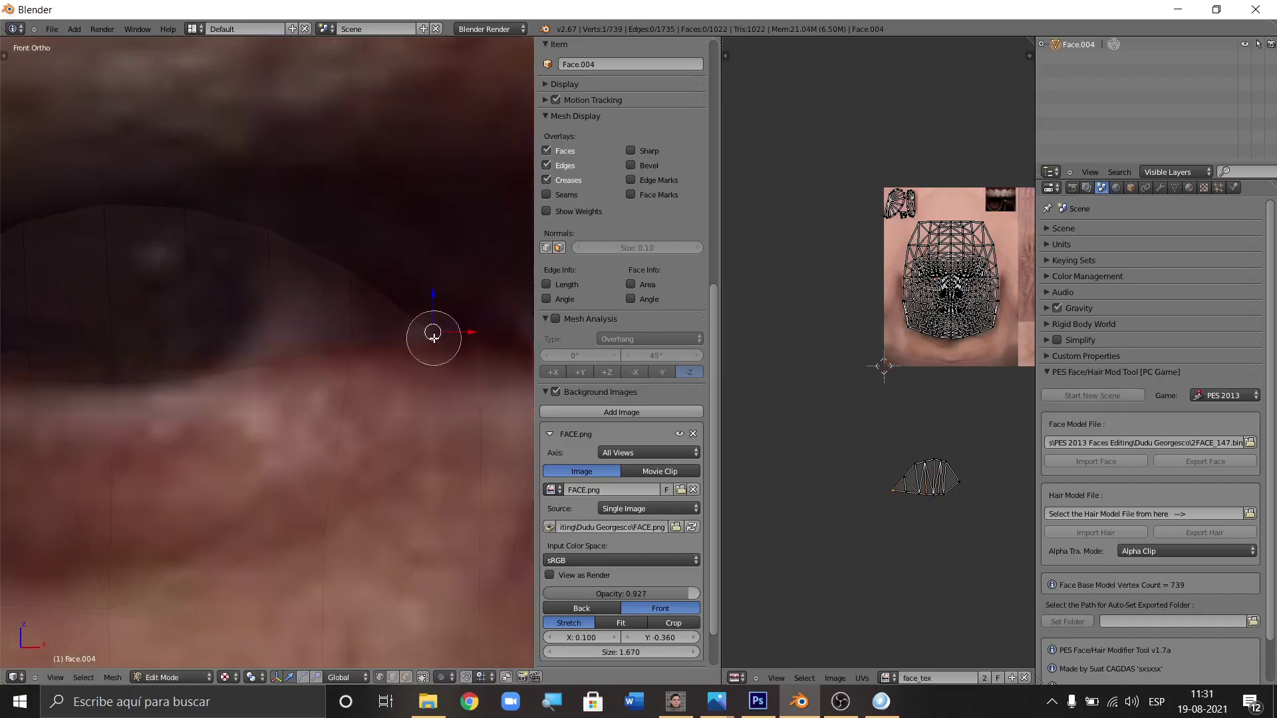
{"action": "scroll", "coordinate": [429, 307], "scroll_direction": "down", "scroll_amount": 3}
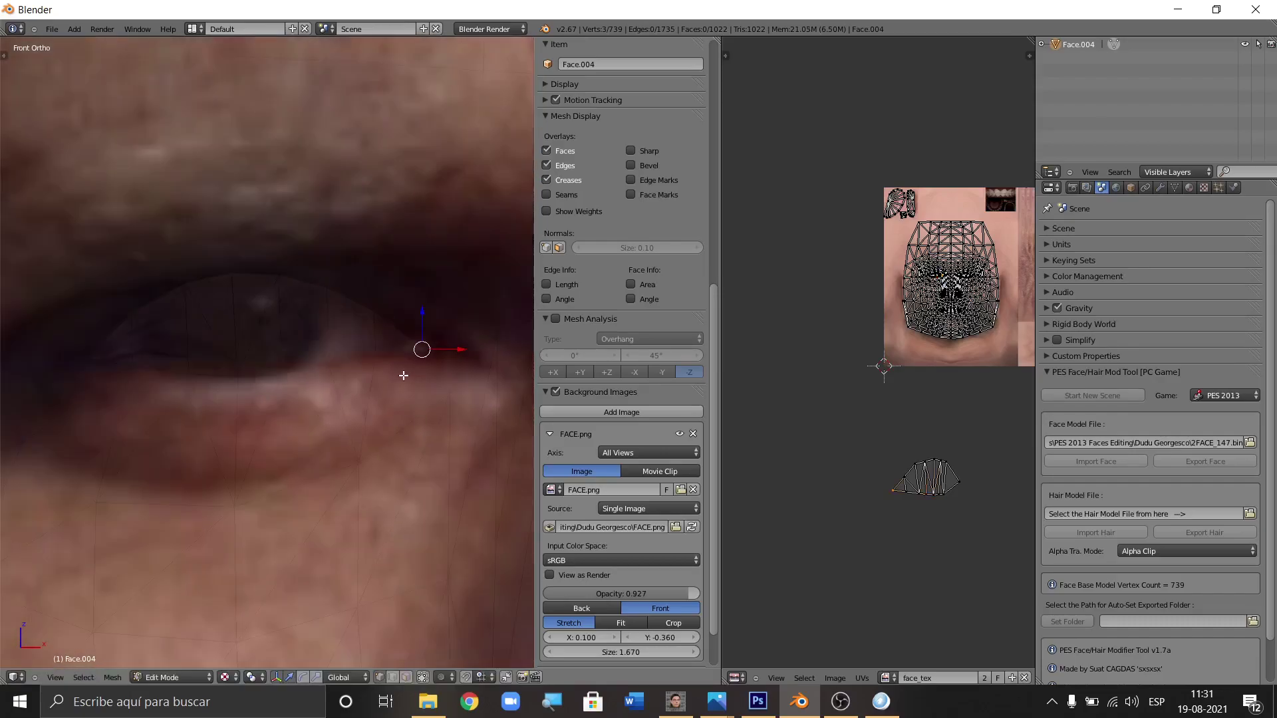
{"action": "key", "text": "ctrl+z"}
{"action": "key", "text": "a"}
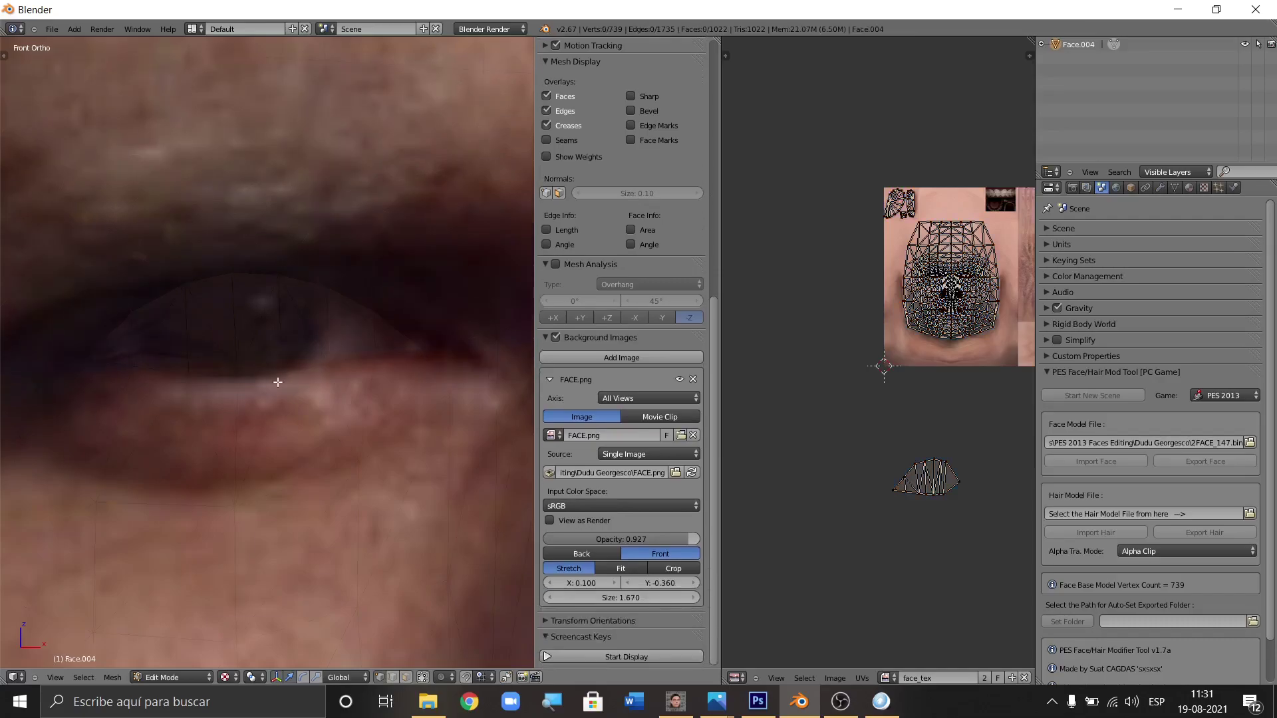
Circle-select the eyeball's upper-edge vertices near the left eye's outer corner and lower them slightly to the photo's lid line.
{"action": "scroll", "coordinate": [171, 350], "scroll_direction": "up", "scroll_amount": 3}
{"action": "key", "text": "c"}
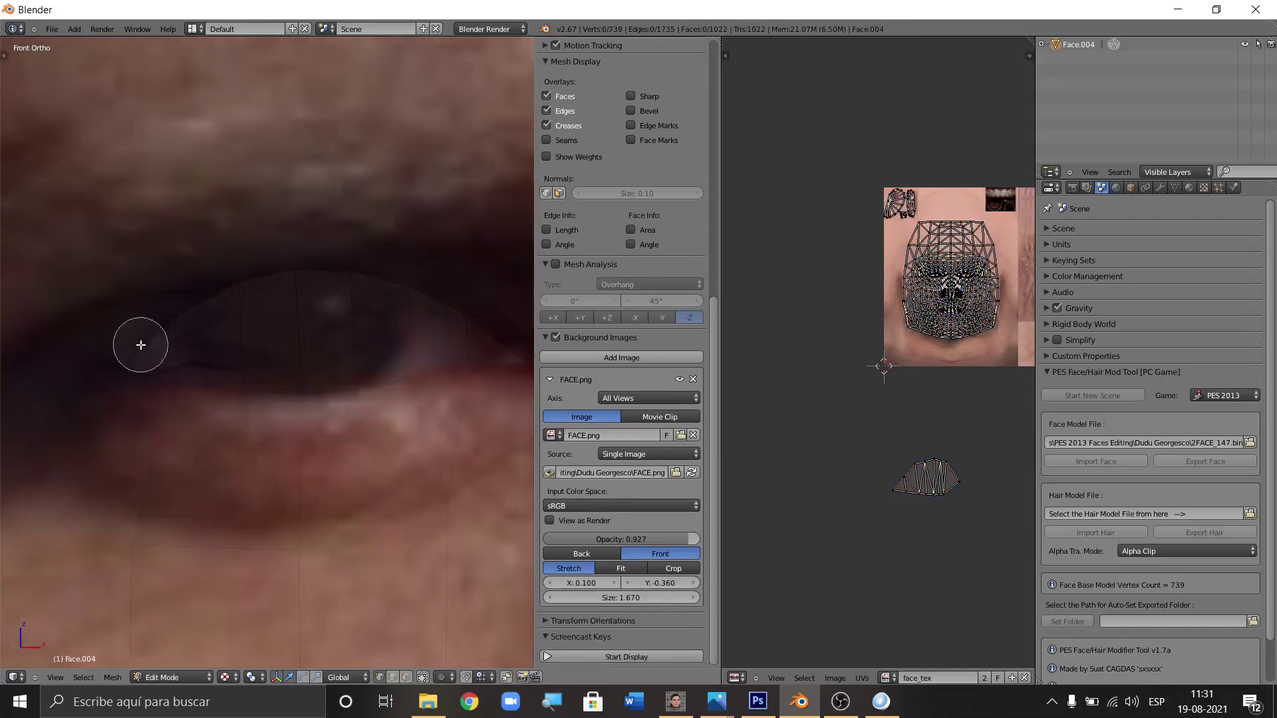
{"action": "mouse_move", "coordinate": [143, 342]}
{"action": "left_mouse_down"}
{"action": "mouse_move", "coordinate": [134, 356]}
{"action": "mouse_move", "coordinate": [166, 319]}
{"action": "mouse_move", "coordinate": [173, 357]}
{"action": "mouse_move", "coordinate": [186, 359]}
{"action": "left_mouse_up"}
{"action": "right_click", "coordinate": [176, 358]}
{"action": "right_click", "coordinate": [177, 313]}
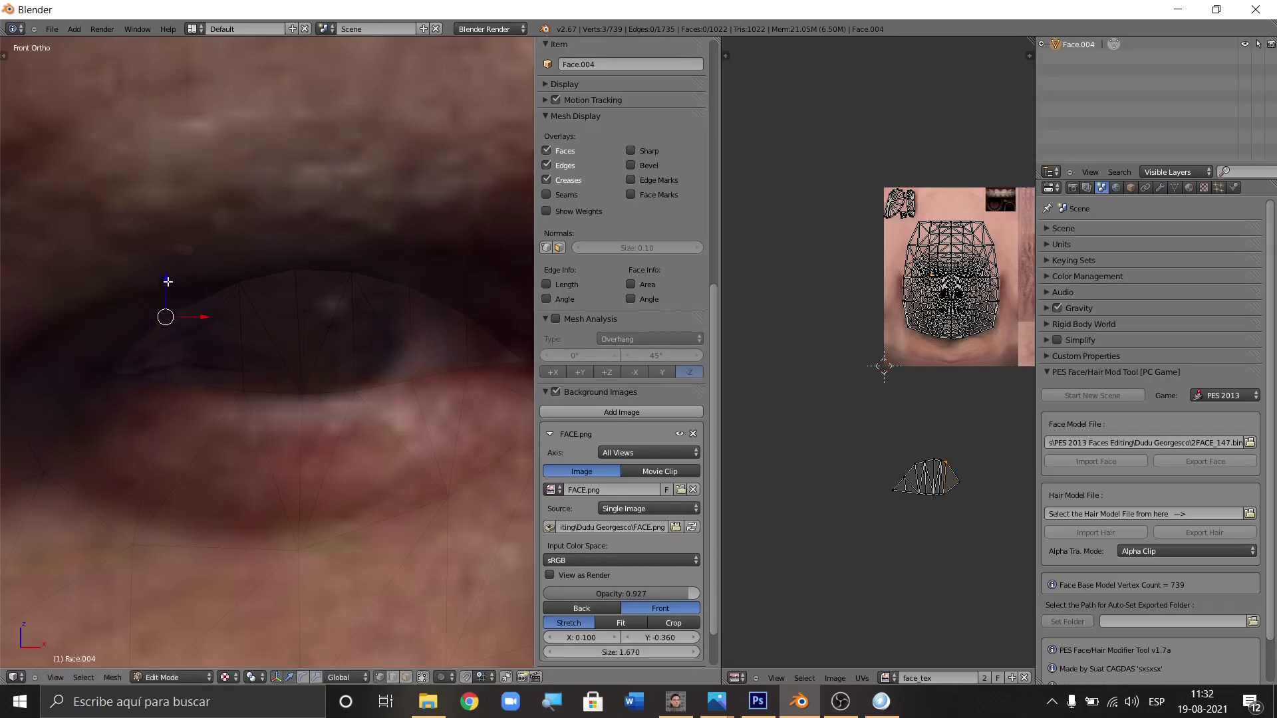
{"action": "left_click_drag", "start_coordinate": [165, 276], "coordinate": [171, 285]}
{"action": "scroll", "coordinate": [166, 312], "scroll_direction": "down", "scroll_amount": 1}
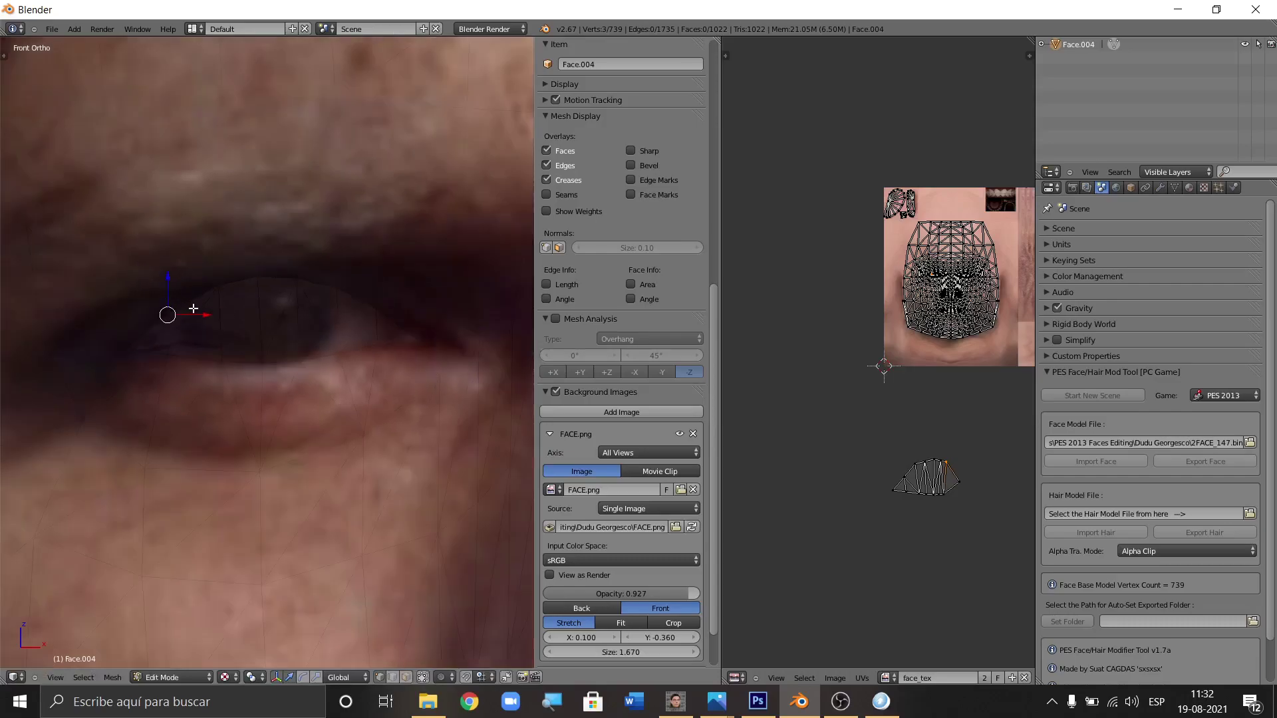
Fade the background photo to opacity 0 to review the whole face mesh, and bring its opacity back to about 0.861.
{"action": "scroll", "coordinate": [202, 313], "scroll_direction": "down", "scroll_amount": 5}
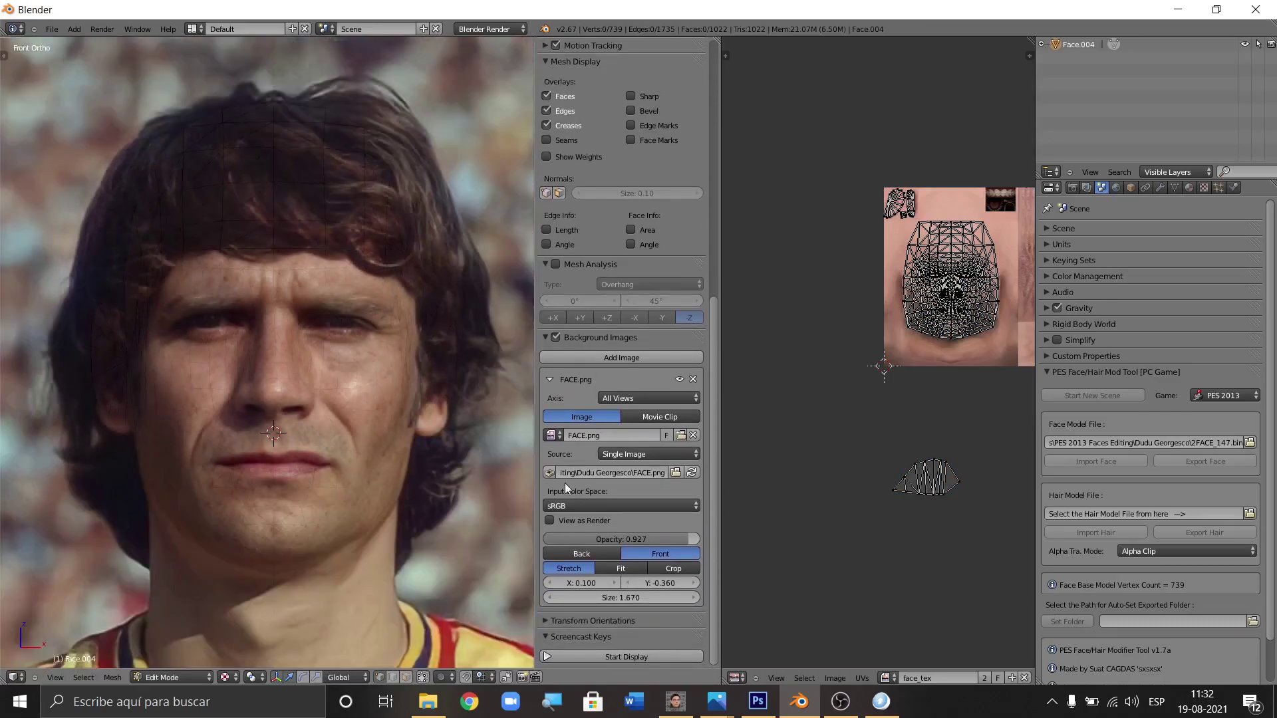
{"action": "left_click_drag", "start_coordinate": [695, 542], "coordinate": [528, 546]}
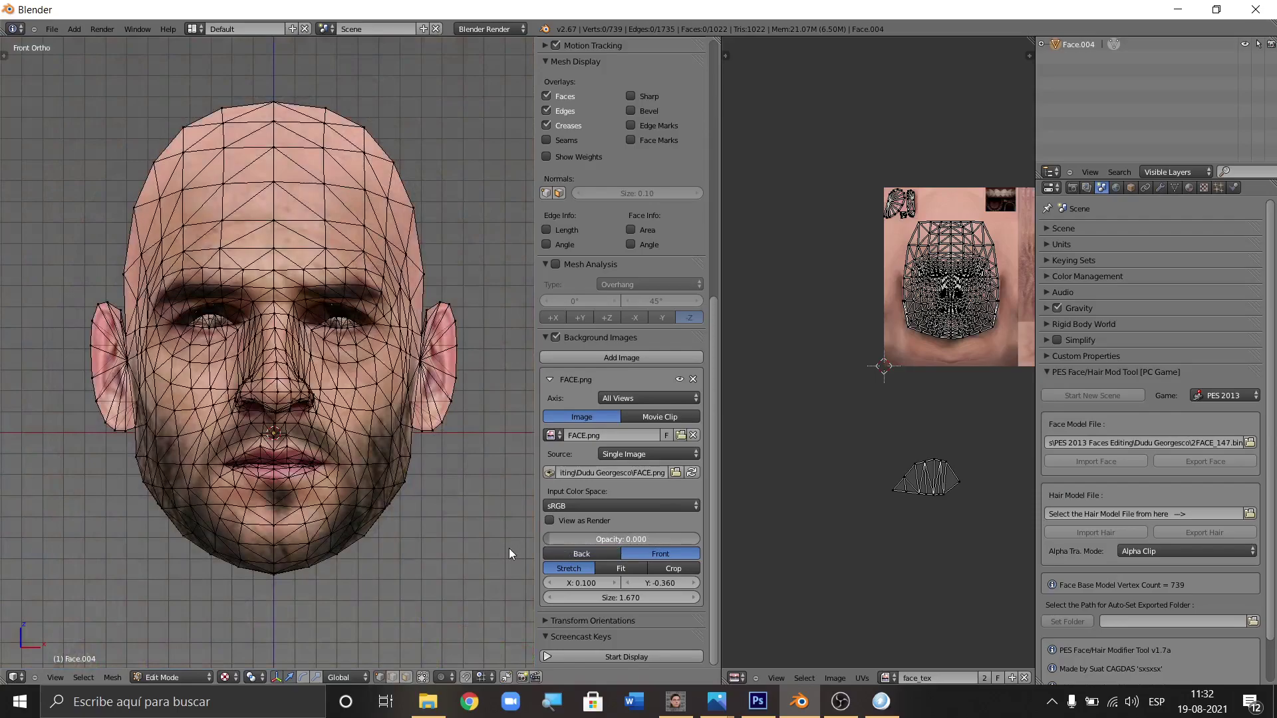
{"action": "left_click_drag", "start_coordinate": [509, 548], "coordinate": [684, 548]}
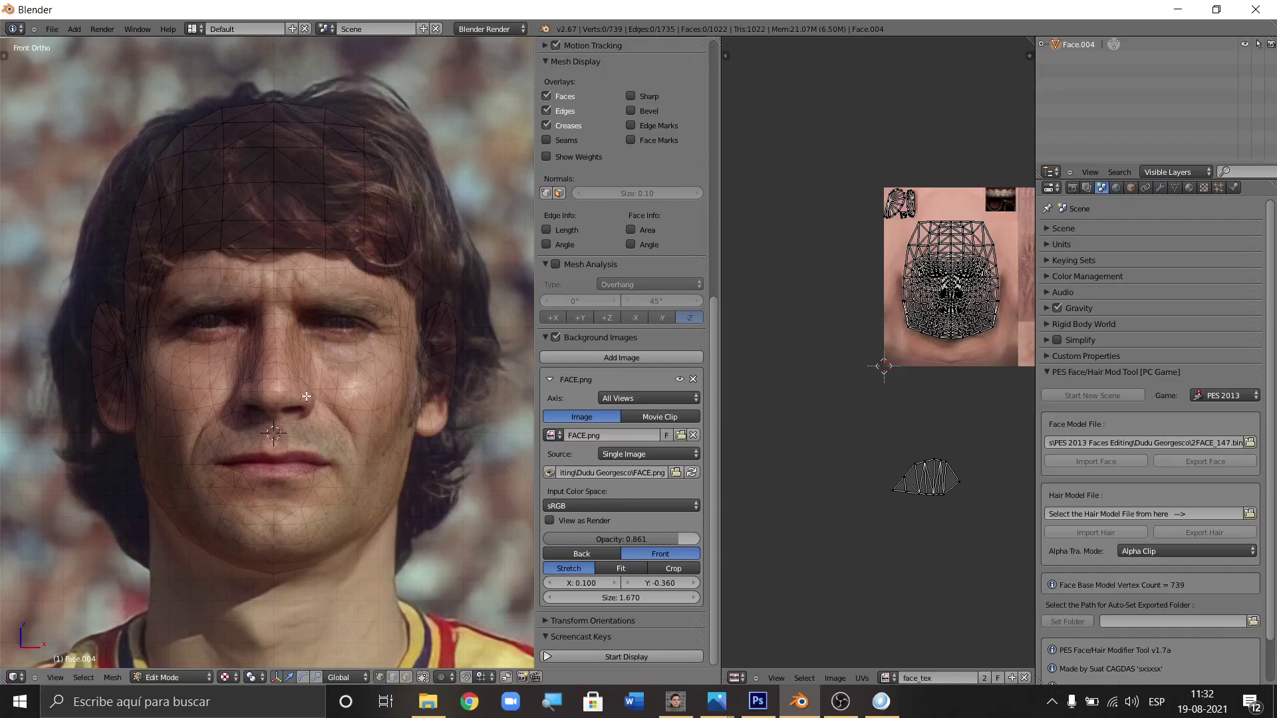
Try selecting the vertices of the nose's left wing with circle select, and clear the selection.
{"action": "scroll", "coordinate": [270, 392], "scroll_direction": "up", "scroll_amount": 5}
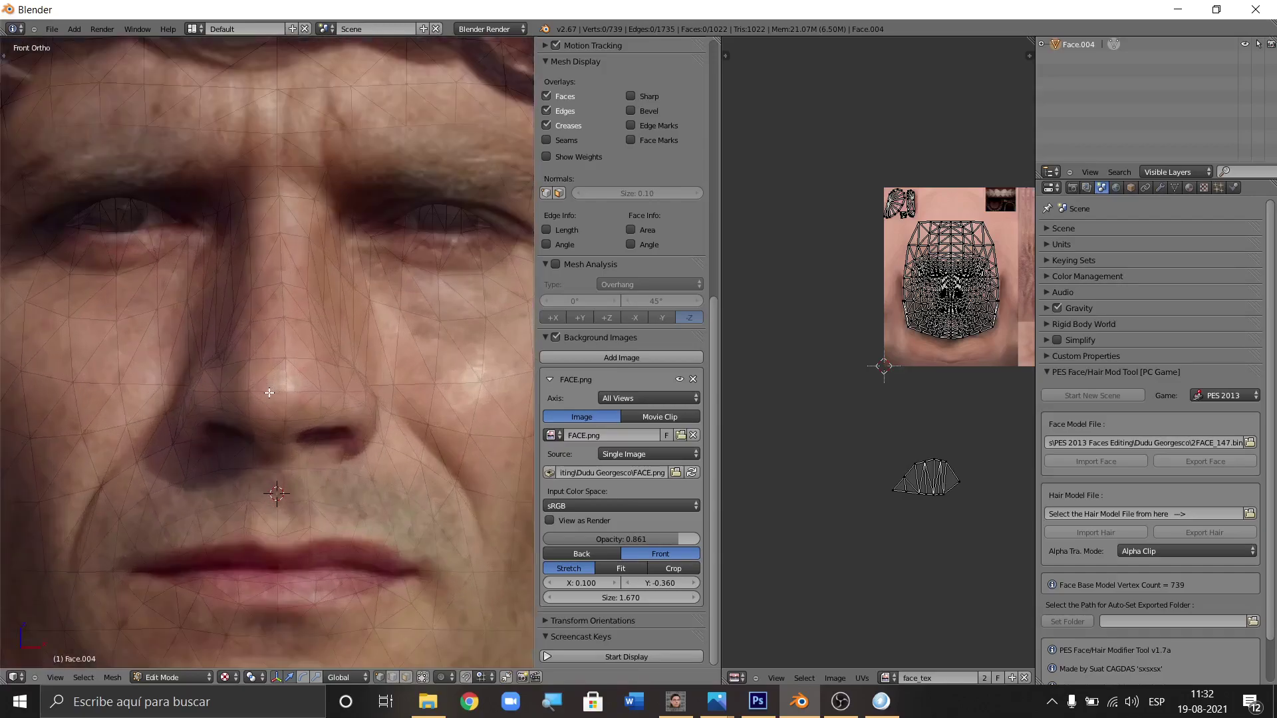
{"action": "scroll", "coordinate": [356, 397], "scroll_direction": "up", "scroll_amount": 2}
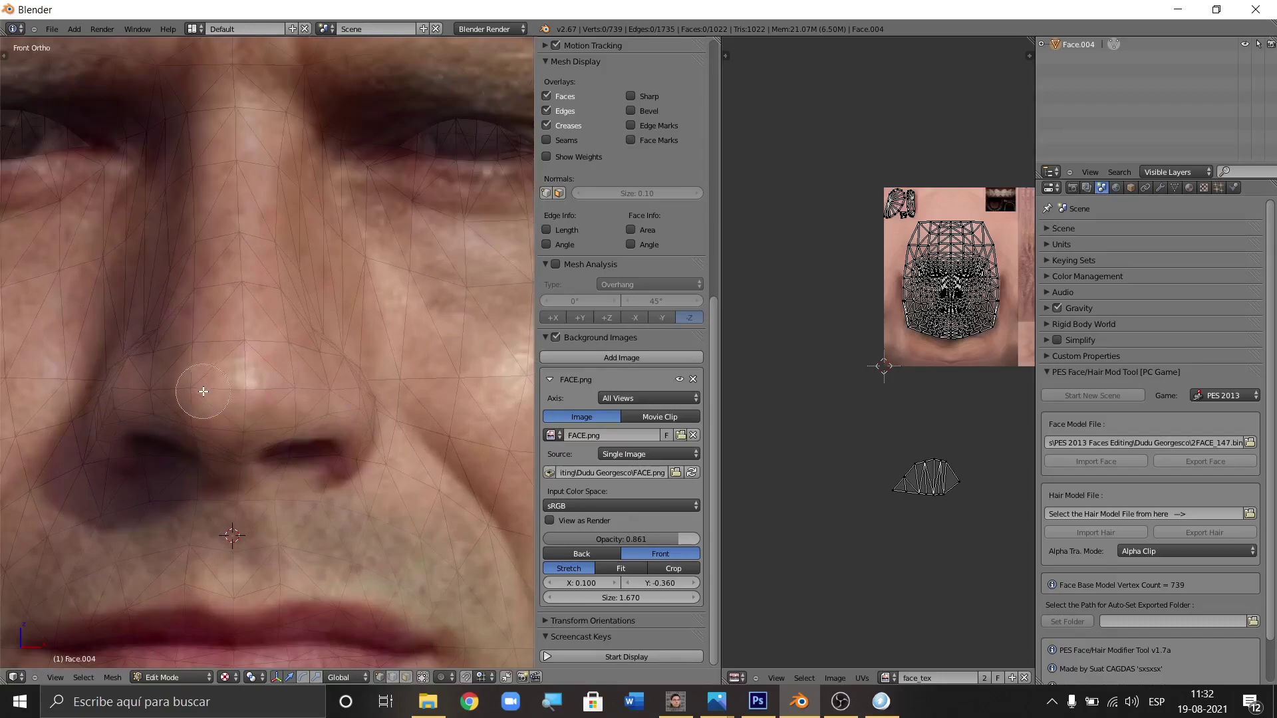
{"action": "key", "text": "c"}
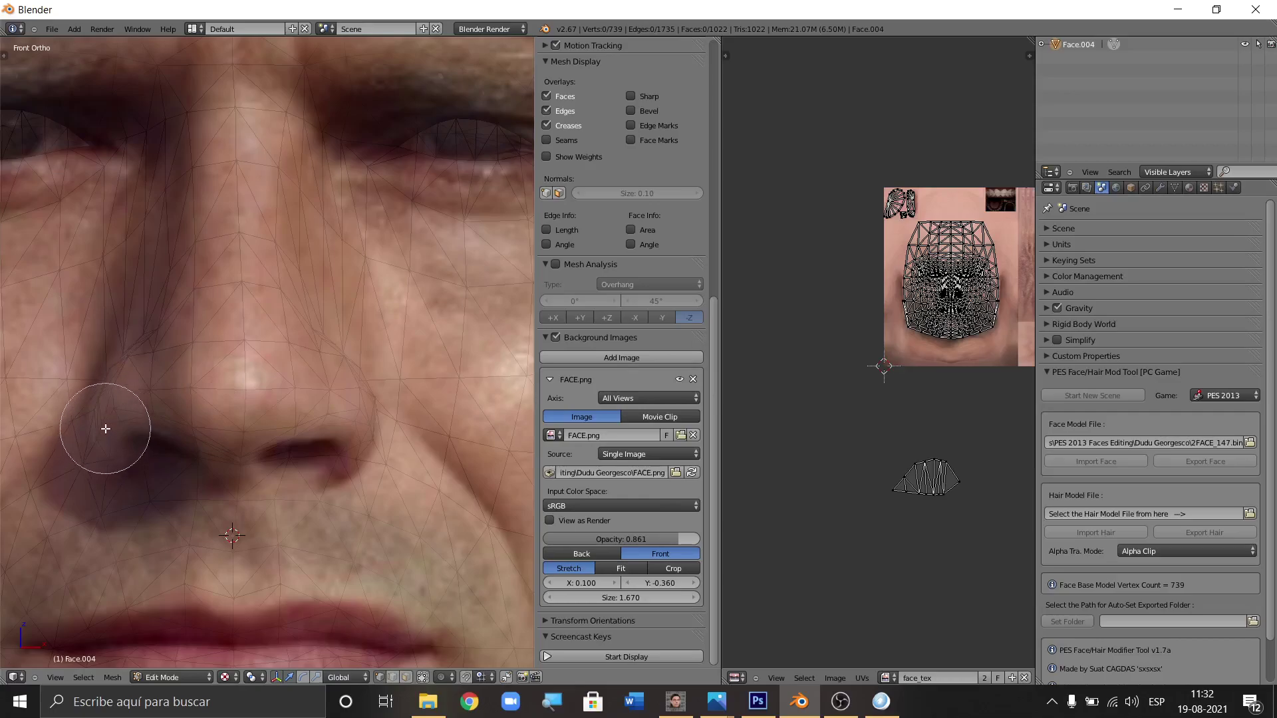
{"action": "key", "text": "Escape"}
{"action": "scroll", "coordinate": [94, 433], "scroll_direction": "up", "scroll_amount": 2}
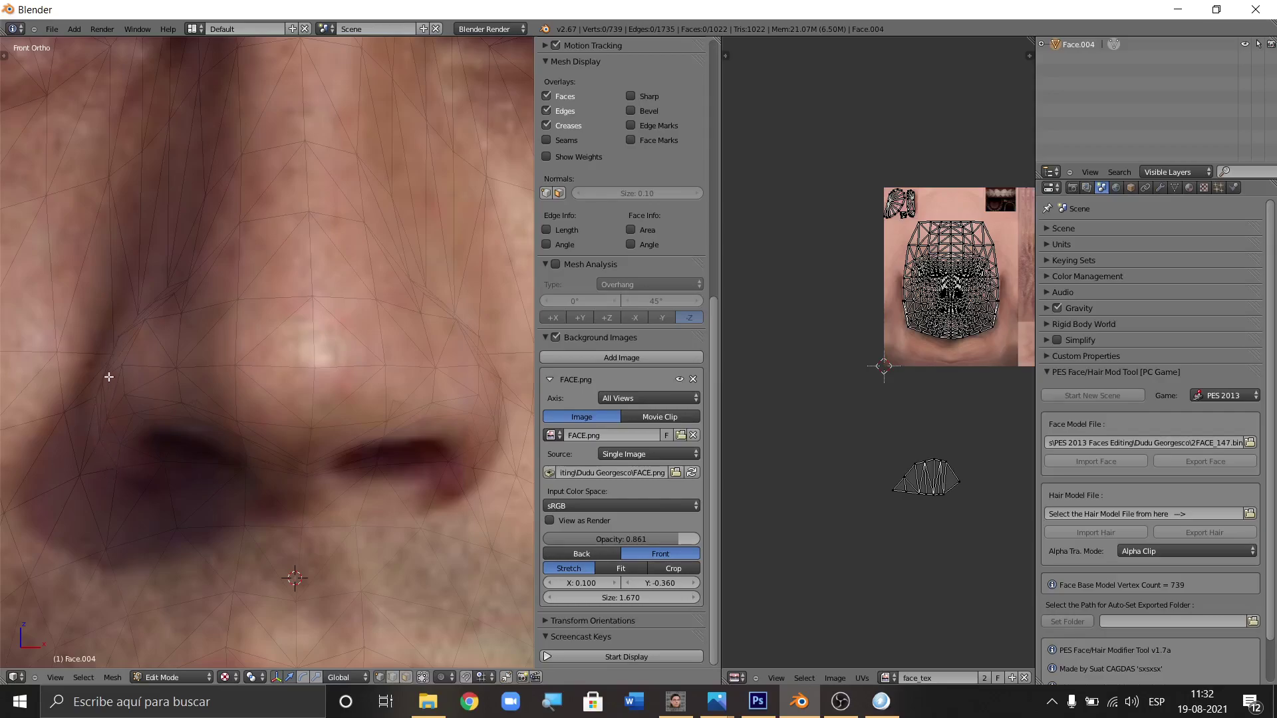
{"action": "key", "text": "c"}
{"action": "mouse_move", "coordinate": [162, 299]}
{"action": "left_mouse_down"}
{"action": "mouse_move", "coordinate": [151, 384]}
{"action": "mouse_move", "coordinate": [124, 421]}
{"action": "mouse_move", "coordinate": [129, 446]}
{"action": "mouse_move", "coordinate": [119, 386]}
{"action": "mouse_move", "coordinate": [145, 338]}
{"action": "mouse_move", "coordinate": [161, 395]}
{"action": "left_mouse_up"}
{"action": "right_click", "coordinate": [165, 385]}
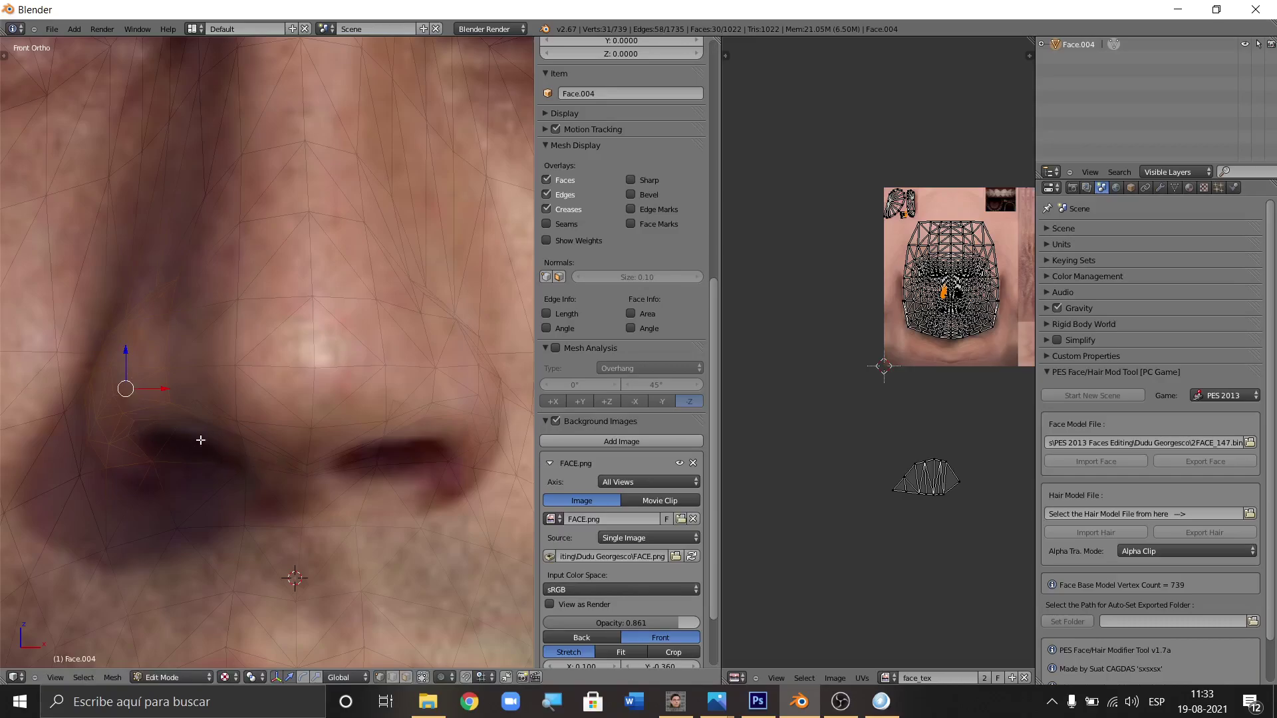
{"action": "key", "text": "a"}
{"action": "key", "text": "a"}
{"action": "key", "text": "a"}
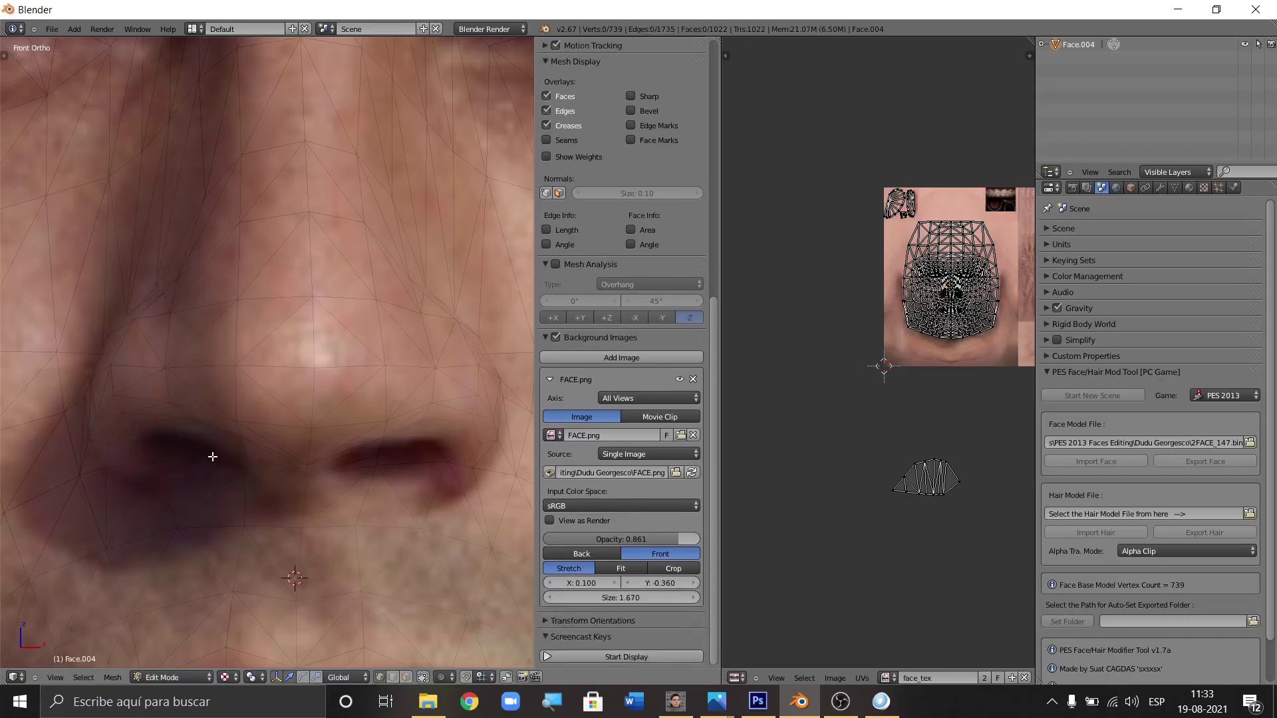
Circle-select the vertices of the nose's right wing and move them outward along X by about 0.0094.
{"action": "scroll", "coordinate": [325, 450], "scroll_direction": "down", "scroll_amount": 3, "text": "ctrl"}
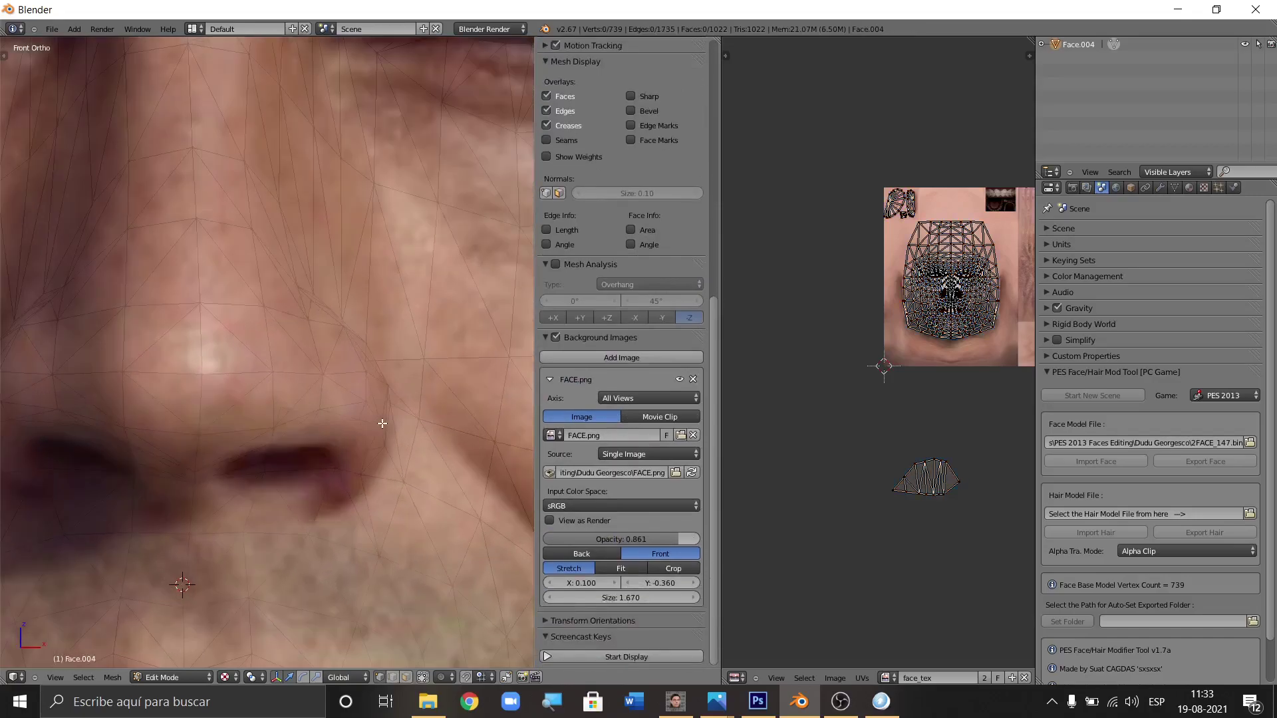
{"action": "scroll", "coordinate": [332, 442], "scroll_direction": "up", "scroll_amount": 2}
{"action": "key", "text": "c"}
{"action": "mouse_move", "coordinate": [292, 245]}
{"action": "left_mouse_down"}
{"action": "mouse_move", "coordinate": [318, 405]}
{"action": "mouse_move", "coordinate": [335, 332]}
{"action": "mouse_move", "coordinate": [346, 333]}
{"action": "mouse_move", "coordinate": [367, 437]}
{"action": "mouse_move", "coordinate": [352, 506]}
{"action": "mouse_move", "coordinate": [348, 456]}
{"action": "left_mouse_up"}
{"action": "key", "text": "Escape"}
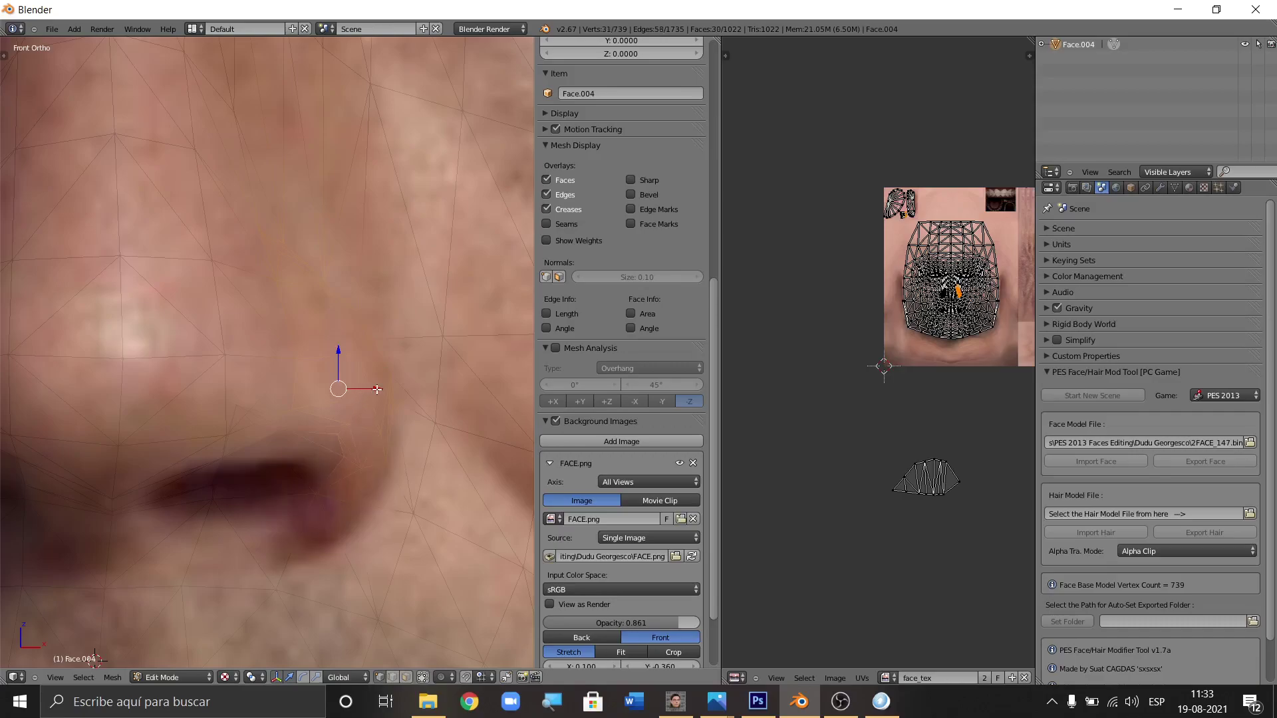
{"action": "key", "text": "g"}
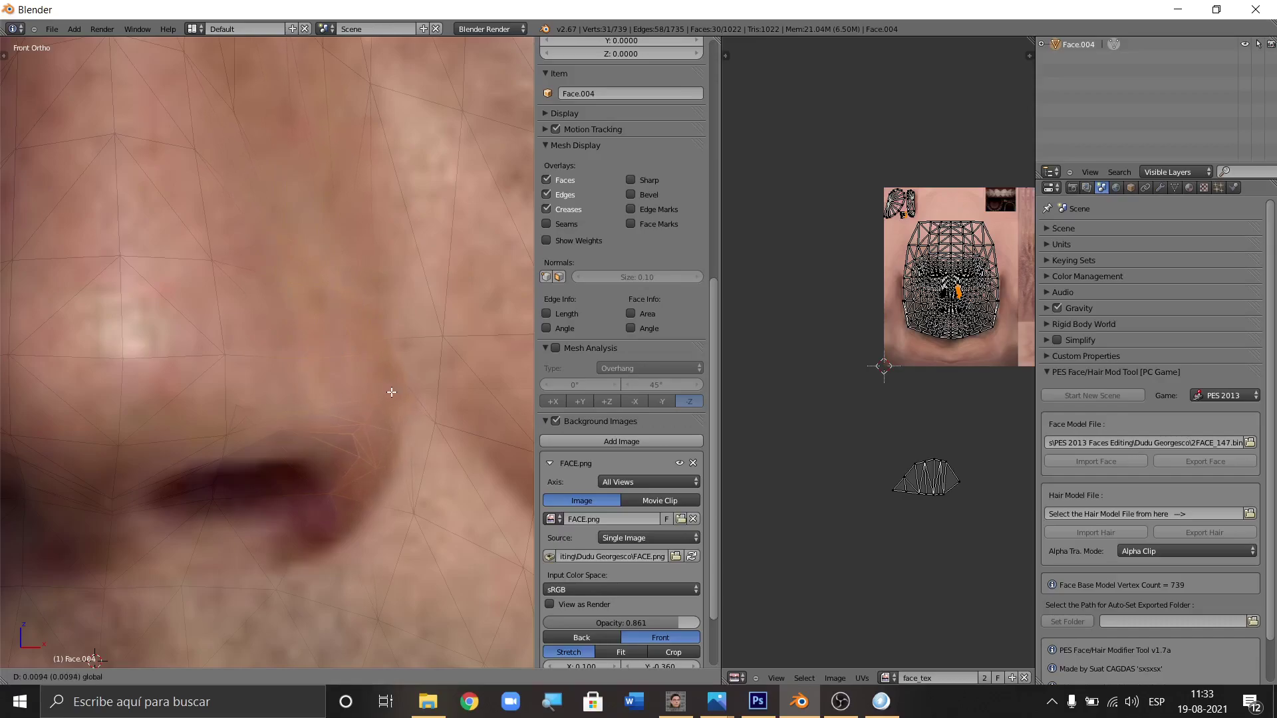
{"action": "left_click", "coordinate": [392, 392]}
{"action": "key", "text": "a"}
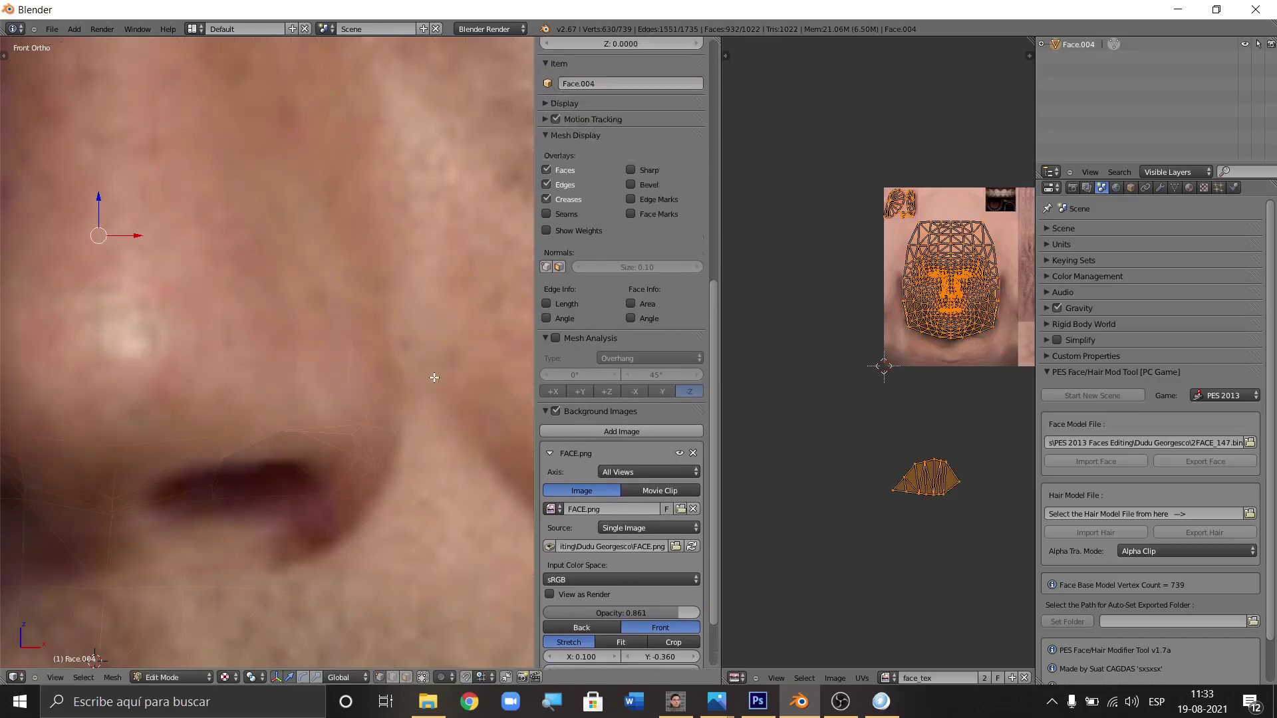
Circle-select the vertices along the crease above the right nose wing and deselect everything.
{"action": "key", "text": "c"}
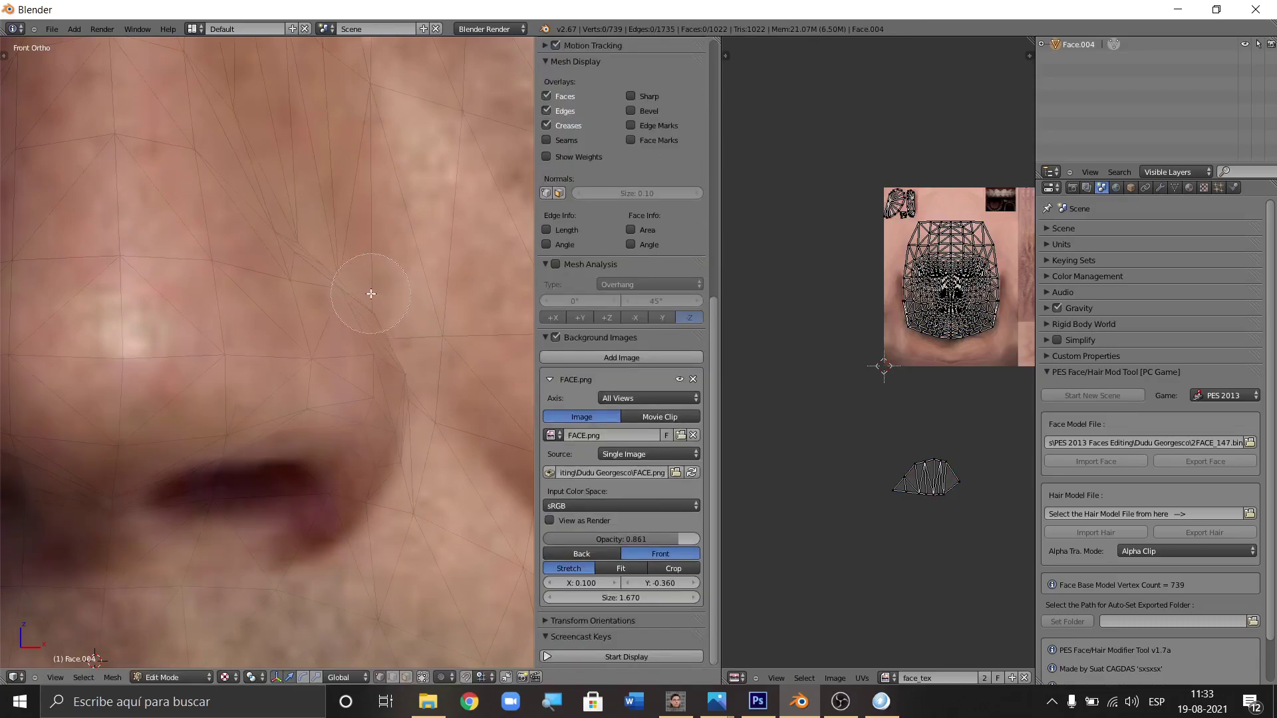
{"action": "mouse_move", "coordinate": [342, 271]}
{"action": "left_mouse_down"}
{"action": "mouse_move", "coordinate": [389, 336]}
{"action": "mouse_move", "coordinate": [403, 399]}
{"action": "mouse_move", "coordinate": [413, 365]}
{"action": "left_mouse_up"}
{"action": "key", "text": "Escape"}
{"action": "key", "text": "a"}
{"action": "scroll", "coordinate": [359, 369], "scroll_direction": "down", "scroll_amount": 4}
{"action": "scroll", "coordinate": [227, 428], "scroll_direction": "up", "scroll_amount": 1}
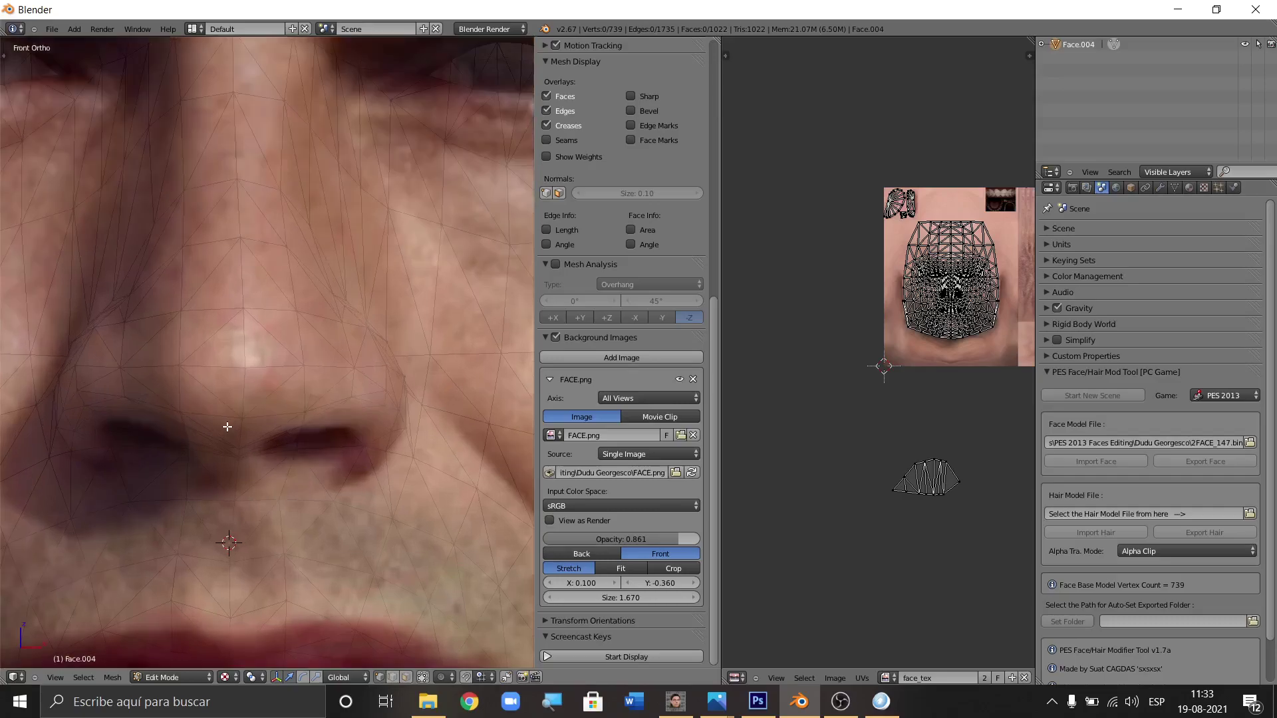
Circle-select the whole lower nose, including both wings and part of the bridge, and lower it by about 0.0115.
{"action": "key", "text": "c"}
{"action": "scroll", "coordinate": [134, 356], "scroll_direction": "down", "scroll_amount": 3}
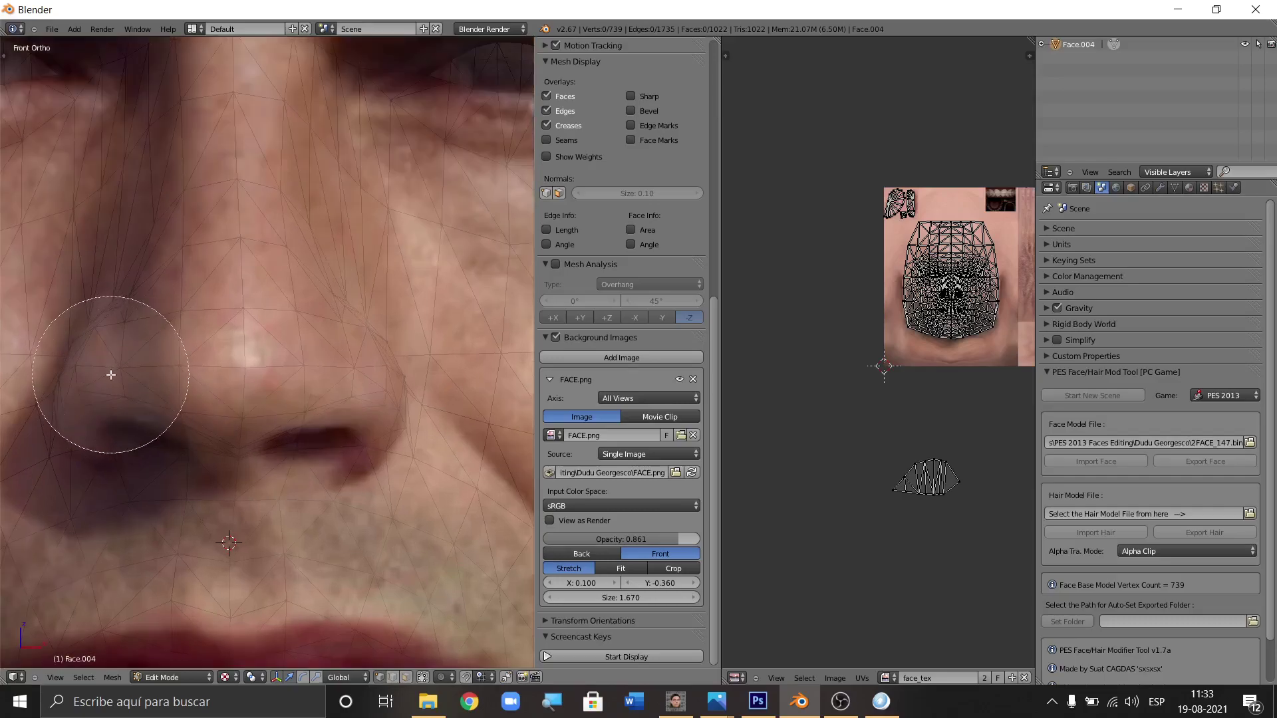
{"action": "left_click_drag", "start_coordinate": [119, 399], "coordinate": [100, 407]}
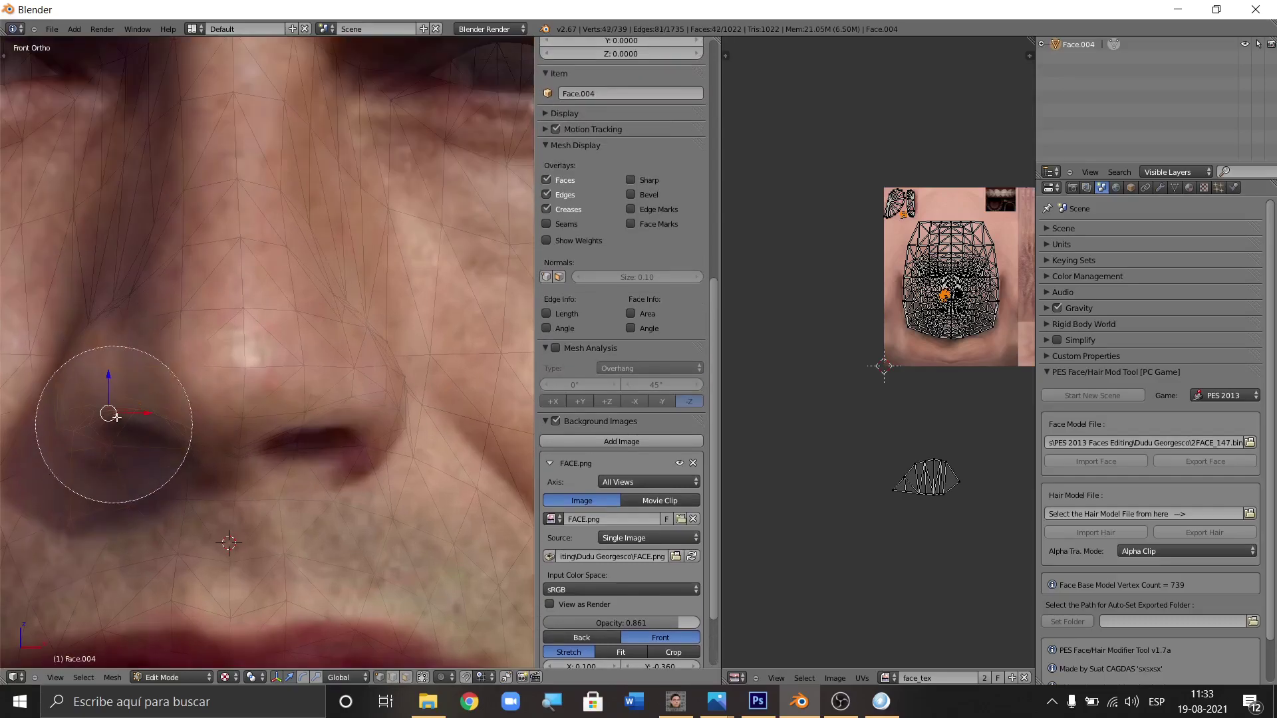
{"action": "mouse_move", "coordinate": [138, 351]}
{"action": "left_mouse_down"}
{"action": "mouse_move", "coordinate": [142, 285]}
{"action": "mouse_move", "coordinate": [205, 245]}
{"action": "mouse_move", "coordinate": [285, 285]}
{"action": "mouse_move", "coordinate": [326, 364]}
{"action": "mouse_move", "coordinate": [370, 405]}
{"action": "mouse_move", "coordinate": [353, 450]}
{"action": "mouse_move", "coordinate": [242, 428]}
{"action": "mouse_move", "coordinate": [152, 439]}
{"action": "left_mouse_up"}
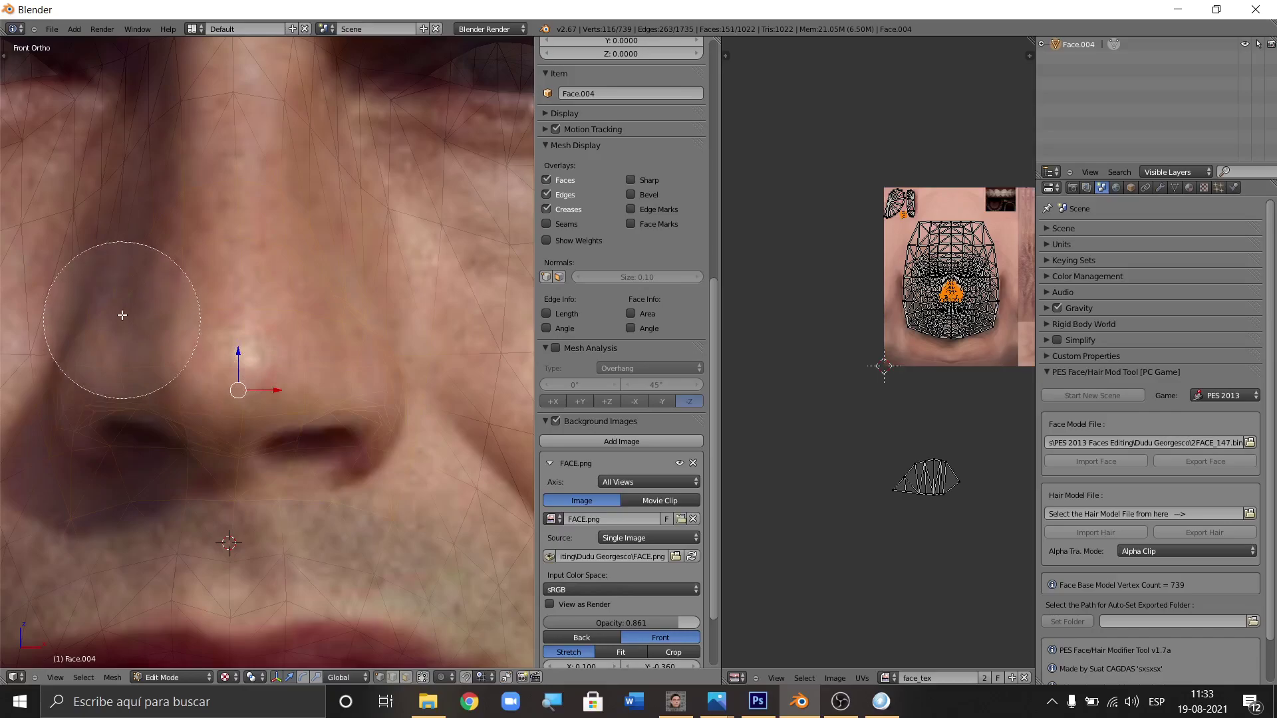
{"action": "mouse_move", "coordinate": [134, 307]}
{"action": "left_mouse_down"}
{"action": "mouse_move", "coordinate": [133, 236]}
{"action": "mouse_move", "coordinate": [239, 151]}
{"action": "mouse_move", "coordinate": [252, 160]}
{"action": "mouse_move", "coordinate": [197, 165]}
{"action": "mouse_move", "coordinate": [283, 168]}
{"action": "mouse_move", "coordinate": [329, 234]}
{"action": "mouse_move", "coordinate": [314, 337]}
{"action": "mouse_move", "coordinate": [320, 286]}
{"action": "mouse_move", "coordinate": [376, 231]}
{"action": "mouse_move", "coordinate": [323, 265]}
{"action": "mouse_move", "coordinate": [311, 309]}
{"action": "mouse_move", "coordinate": [130, 350]}
{"action": "mouse_move", "coordinate": [105, 353]}
{"action": "mouse_move", "coordinate": [87, 250]}
{"action": "left_mouse_up"}
{"action": "scroll", "coordinate": [197, 273], "scroll_direction": "down", "scroll_amount": 5}
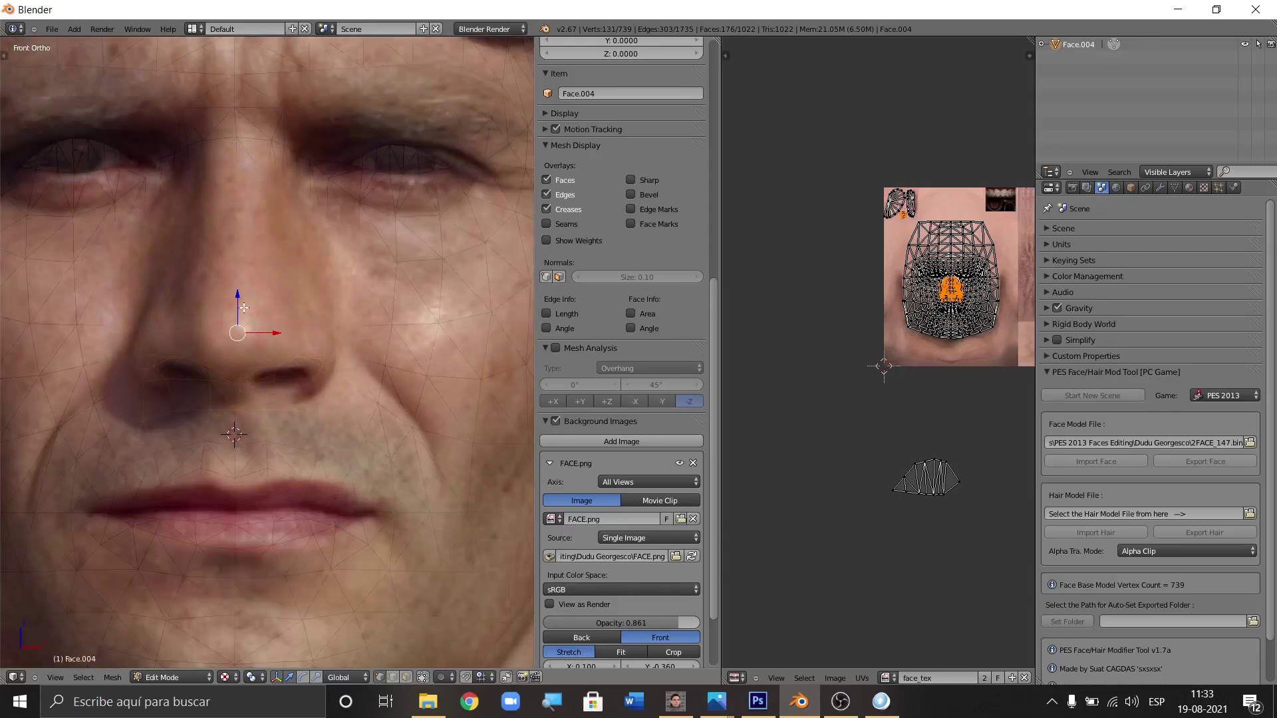
{"action": "scroll", "coordinate": [239, 310], "scroll_direction": "up", "scroll_amount": 4}
{"action": "left_click_drag", "start_coordinate": [240, 309], "coordinate": [239, 318]}
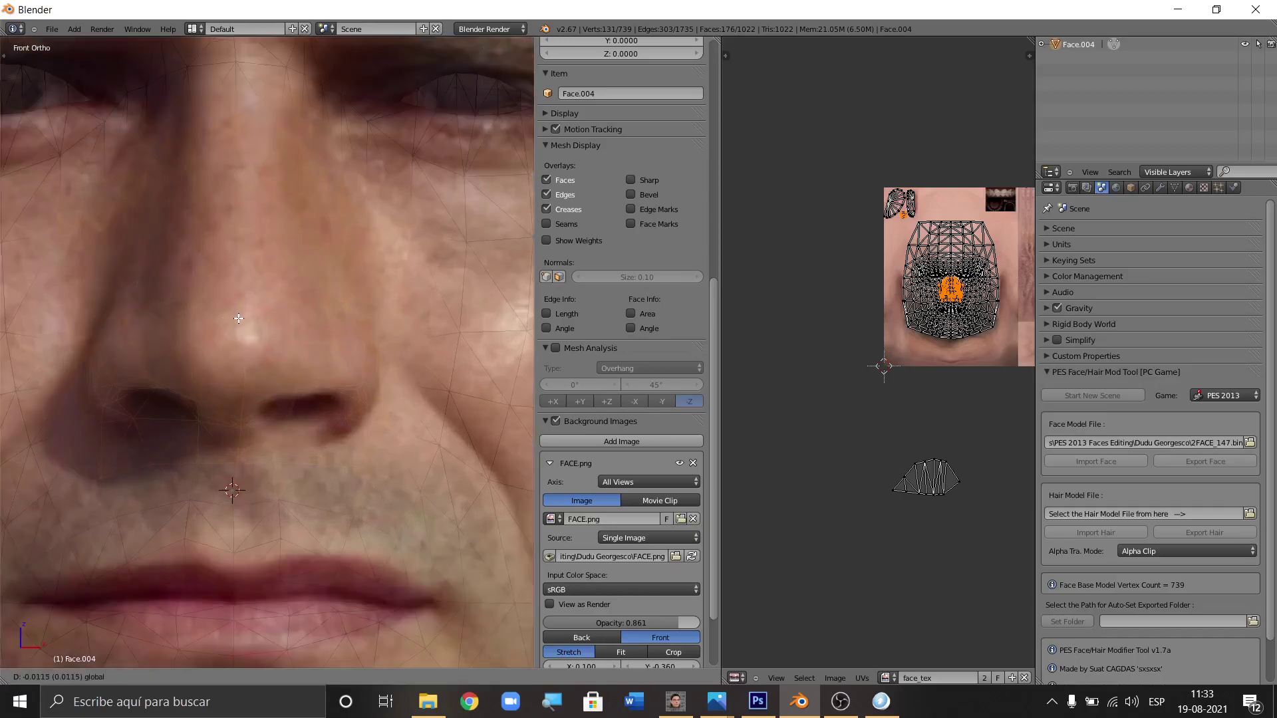
{"action": "left_click_drag", "start_coordinate": [239, 319], "coordinate": [238, 318]}
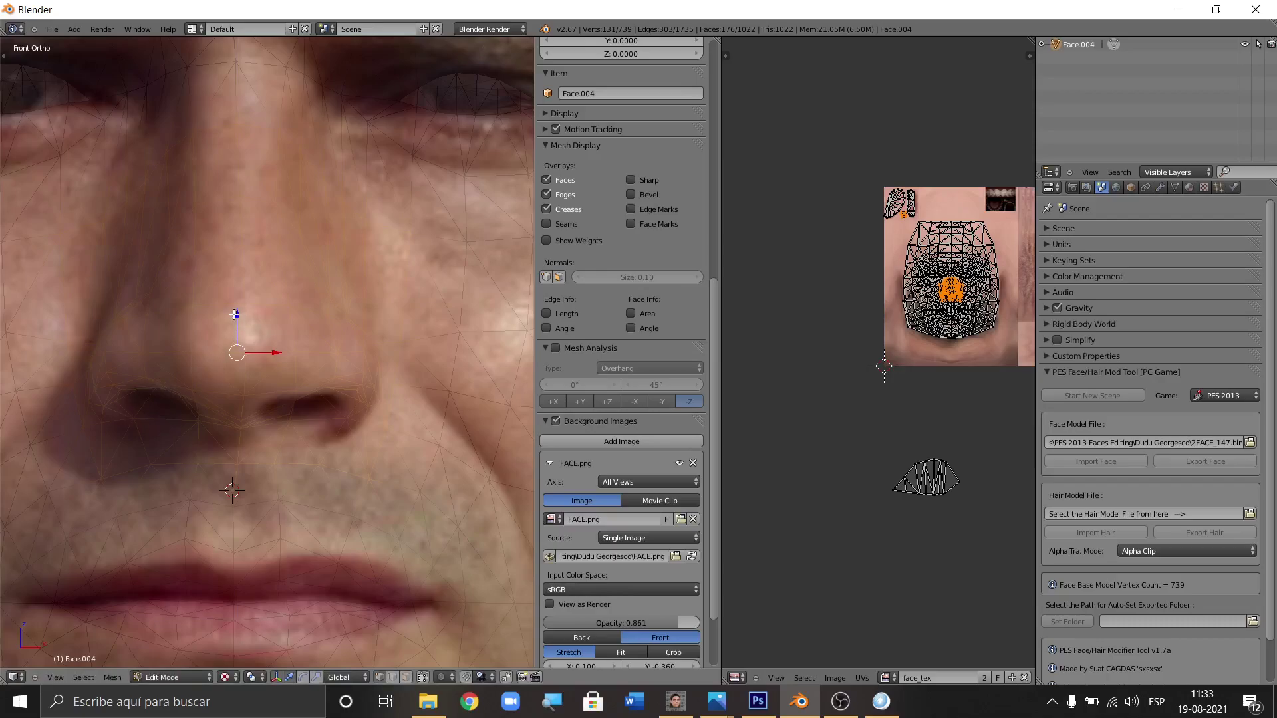
Examine how the nose and its nostrils fit the photo, and deselect everything.
{"action": "scroll", "coordinate": [341, 403], "scroll_direction": "up", "scroll_amount": 3}
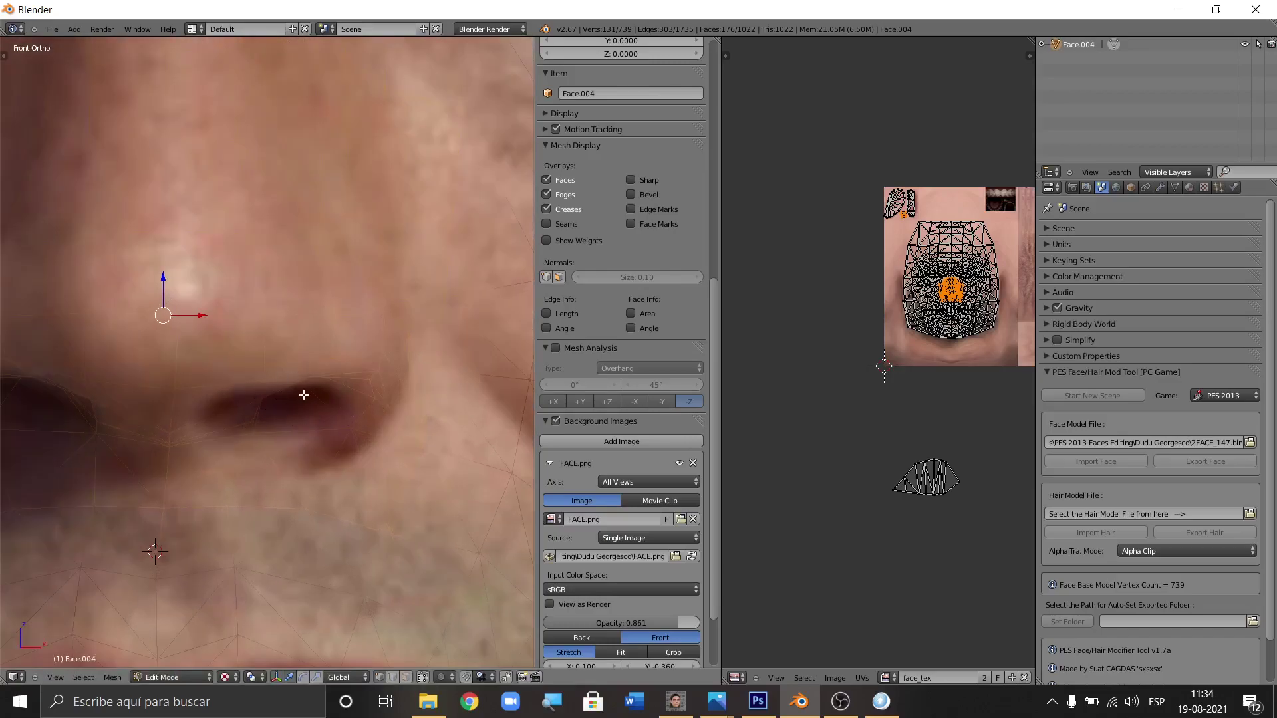
{"action": "scroll", "coordinate": [304, 395], "scroll_direction": "down", "scroll_amount": 2}
{"action": "scroll", "coordinate": [308, 378], "scroll_direction": "up", "scroll_amount": 2}
{"action": "scroll", "coordinate": [279, 402], "scroll_direction": "down", "scroll_amount": 2}
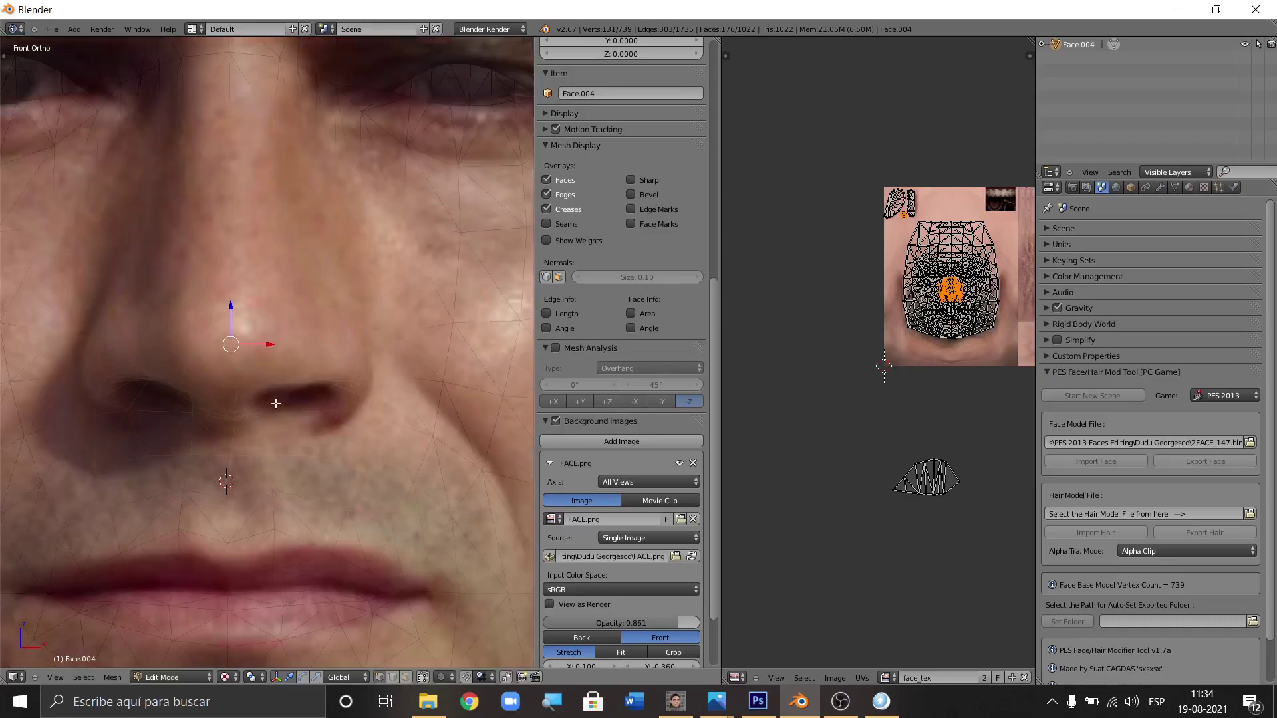
{"action": "scroll", "coordinate": [286, 392], "scroll_direction": "up", "scroll_amount": 1}
{"action": "scroll", "coordinate": [319, 383], "scroll_direction": "down", "scroll_amount": 2}
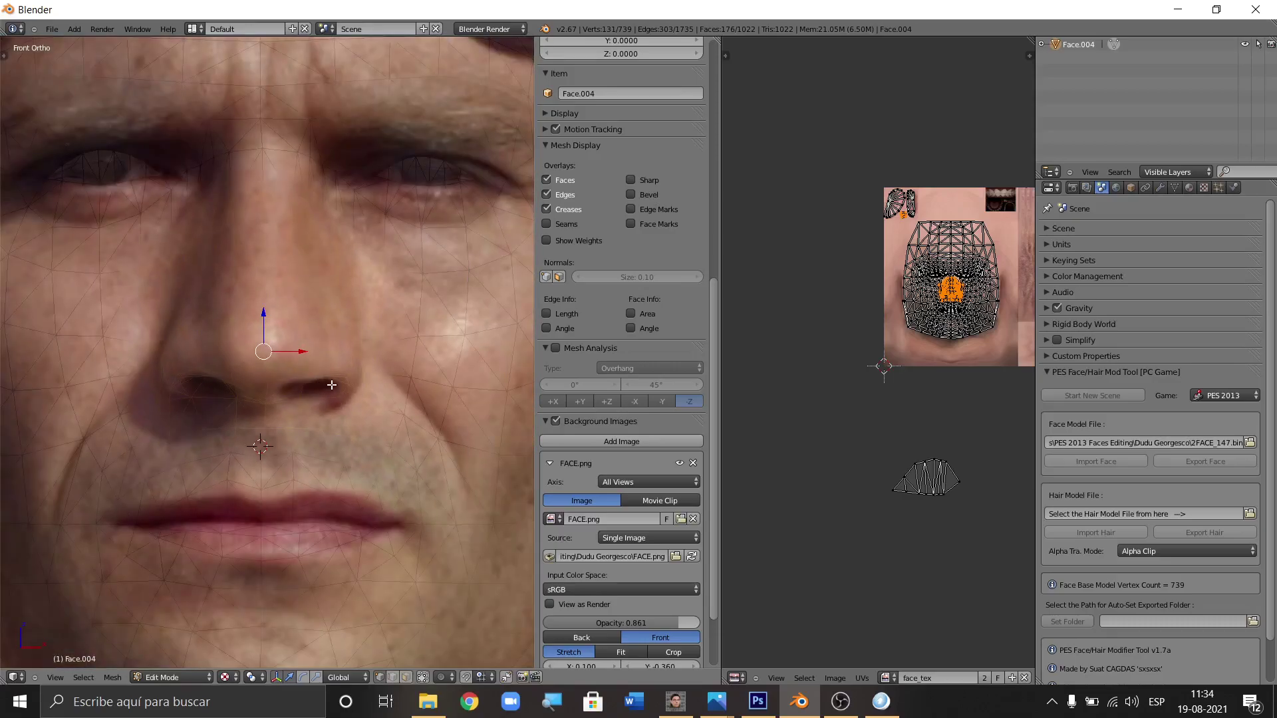
{"action": "key", "text": "a"}
{"action": "key", "text": "a"}
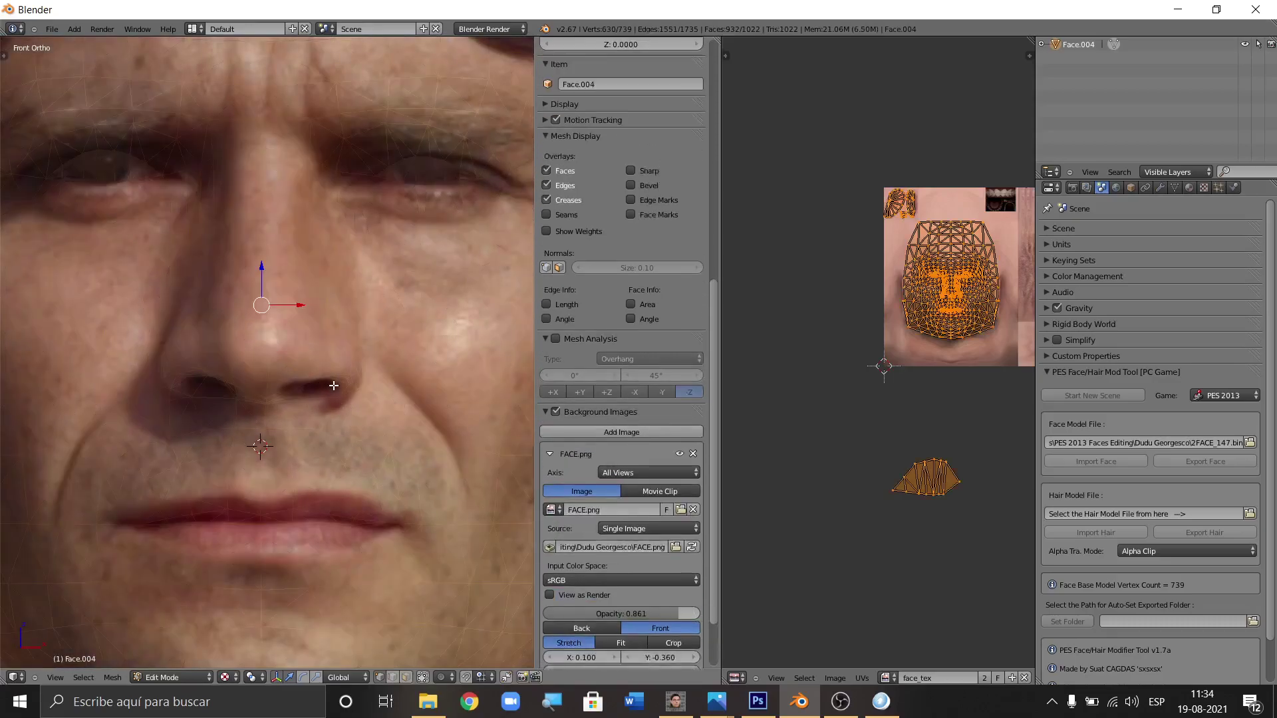
{"action": "key", "text": "a"}
Circle-select the right nostril's vertices, move them toward the nose's centre, lower them by about 0.0029, and deselect them.
{"action": "scroll", "coordinate": [332, 385], "scroll_direction": "up", "scroll_amount": 5}
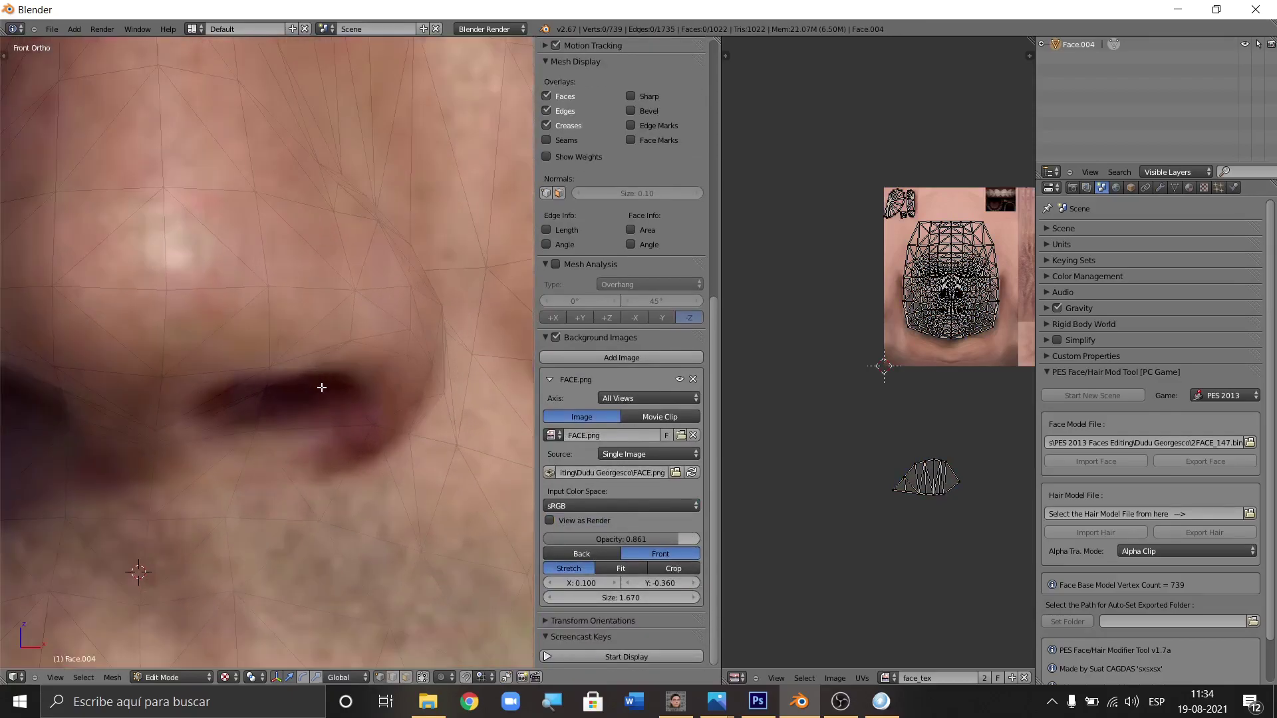
{"action": "scroll", "coordinate": [321, 387], "scroll_direction": "up", "scroll_amount": 1}
{"action": "key", "text": "c"}
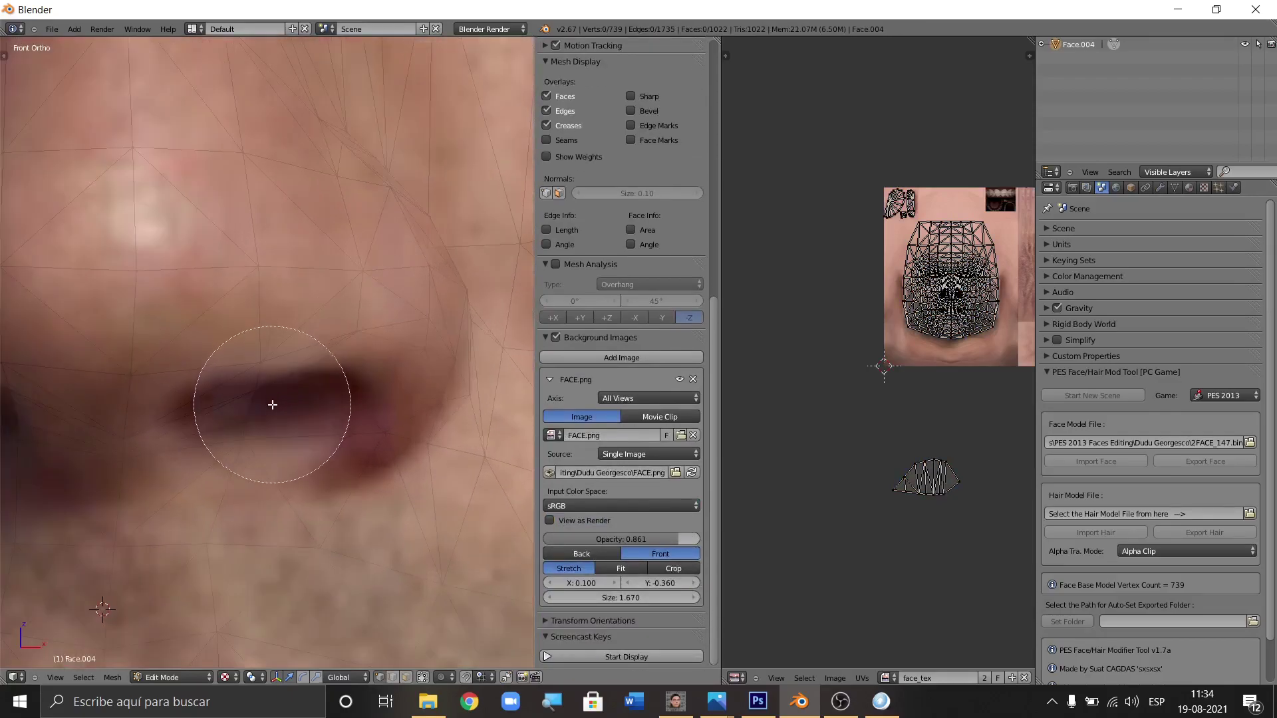
{"action": "scroll", "coordinate": [271, 410], "scroll_direction": "up", "scroll_amount": 4}
{"action": "left_click", "coordinate": [262, 416]}
{"action": "mouse_move", "coordinate": [262, 416]}
{"action": "left_mouse_down"}
{"action": "mouse_move", "coordinate": [334, 377]}
{"action": "mouse_move", "coordinate": [393, 373]}
{"action": "mouse_move", "coordinate": [381, 412]}
{"action": "mouse_move", "coordinate": [303, 410]}
{"action": "mouse_move", "coordinate": [274, 376]}
{"action": "mouse_move", "coordinate": [302, 379]}
{"action": "mouse_move", "coordinate": [359, 348]}
{"action": "mouse_move", "coordinate": [405, 353]}
{"action": "mouse_move", "coordinate": [405, 364]}
{"action": "mouse_move", "coordinate": [376, 368]}
{"action": "left_mouse_up"}
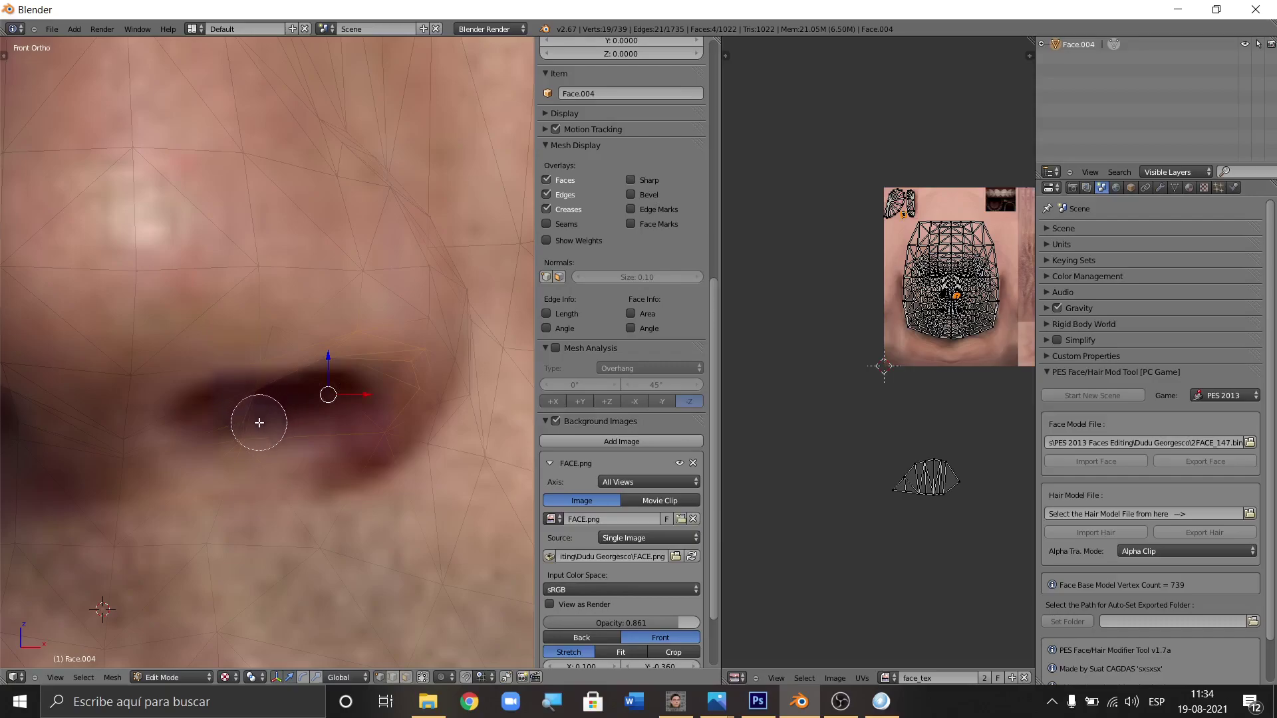
{"action": "key", "text": "Escape"}
{"action": "key", "text": "g"}
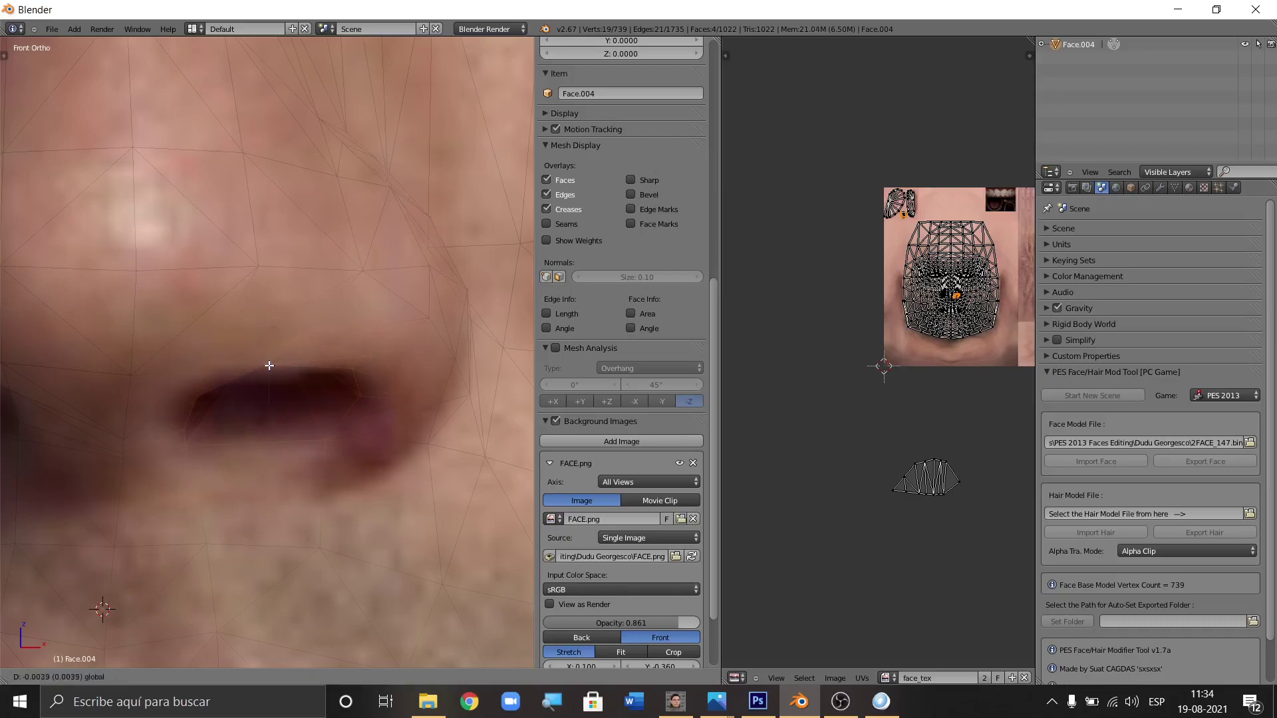
{"action": "left_click", "coordinate": [269, 366]}
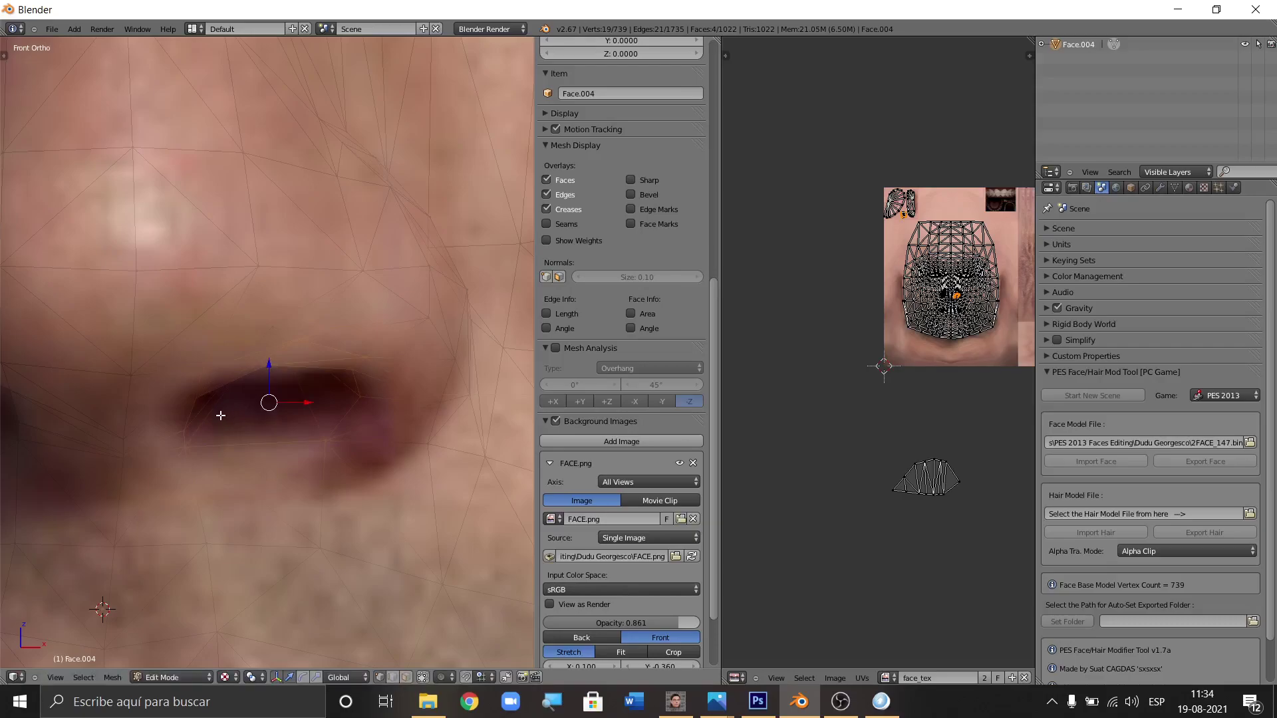
{"action": "key", "text": "a"}
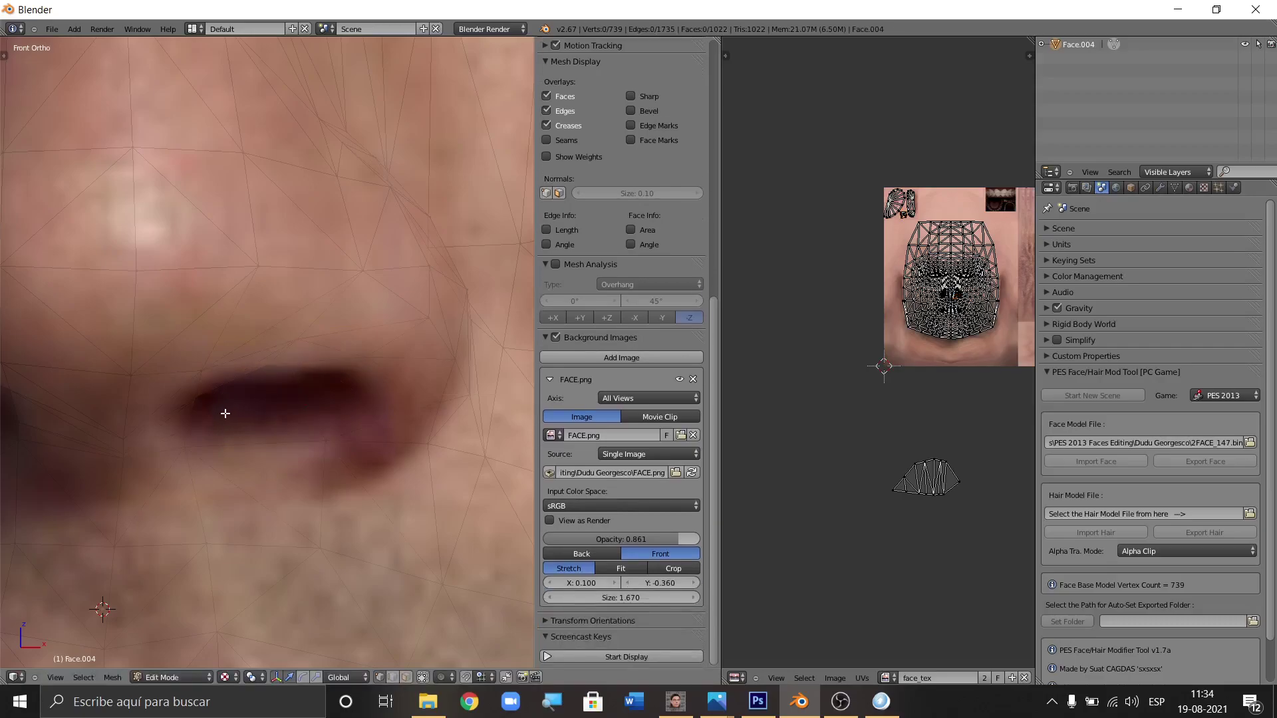
Circle-select the vertices at the right nostril's upper inner corner, move them up and outward, and deselect them.
{"action": "key", "text": "a"}
{"action": "key", "text": "a"}
{"action": "scroll", "coordinate": [199, 406], "scroll_direction": "up", "scroll_amount": 1}
{"action": "key", "text": "c"}
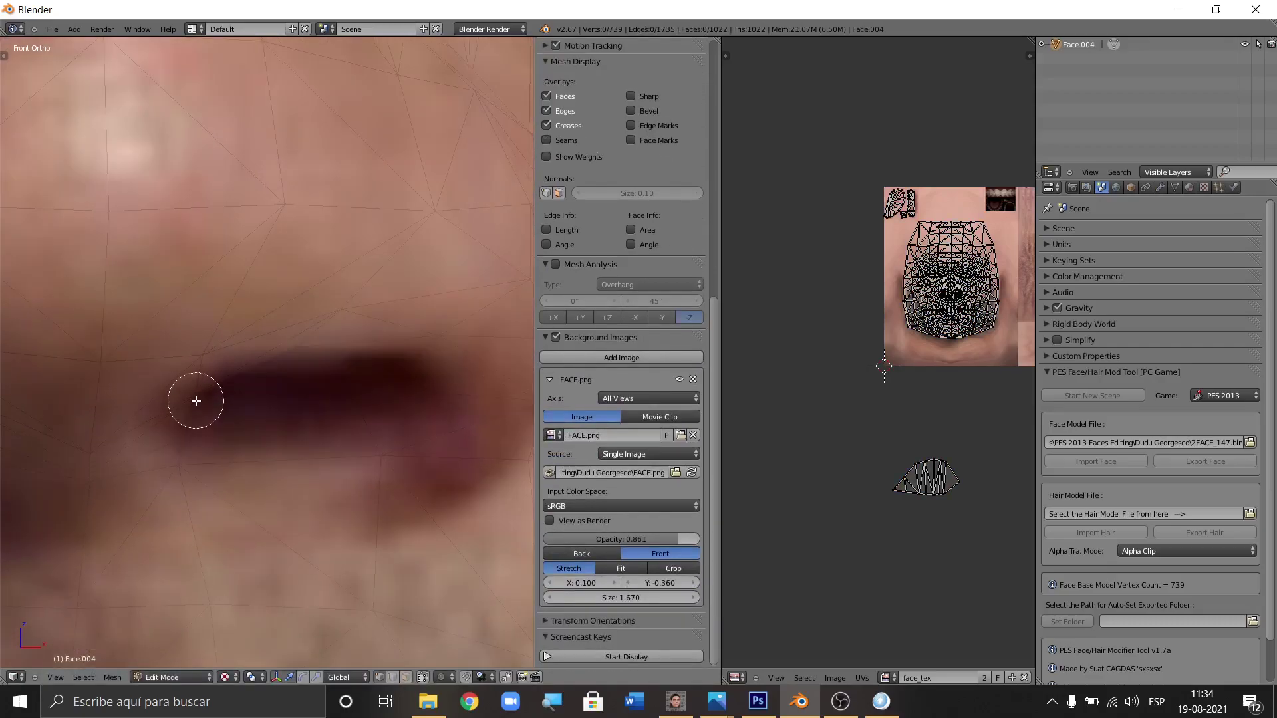
{"action": "left_click", "coordinate": [193, 398]}
{"action": "right_click", "coordinate": [232, 386]}
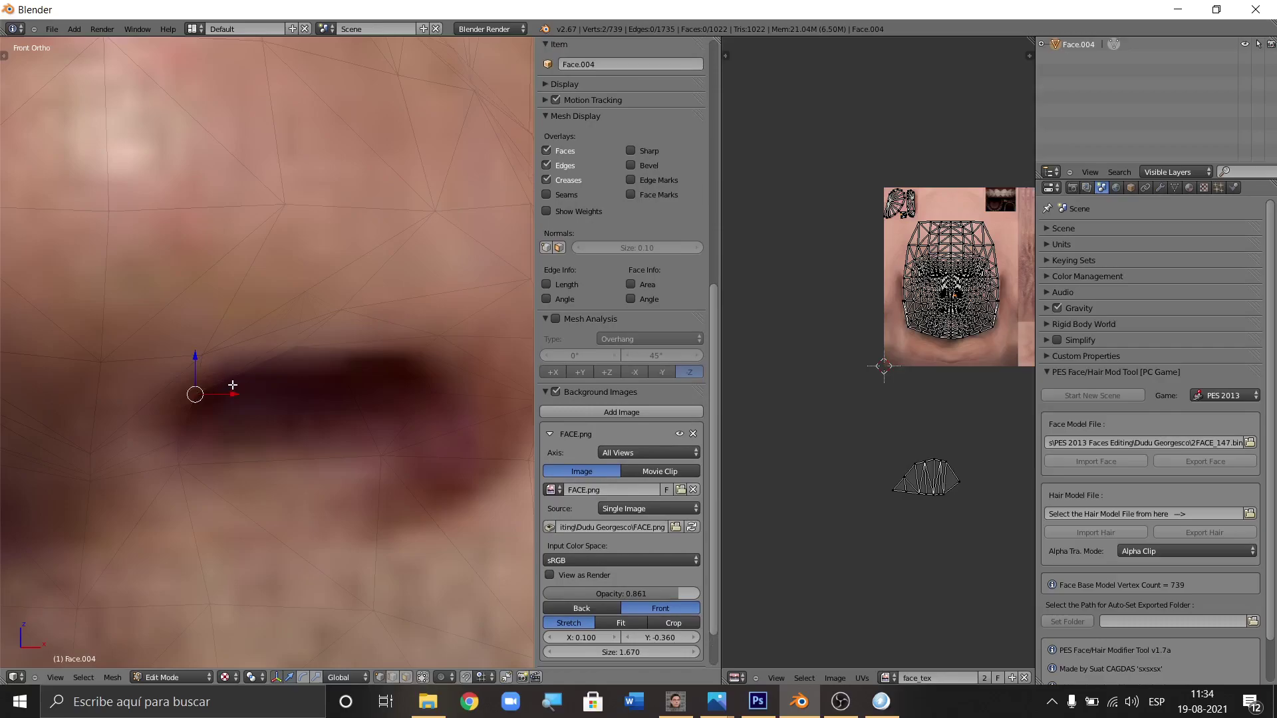
{"action": "key", "text": "g"}
{"action": "left_click", "coordinate": [262, 345]}
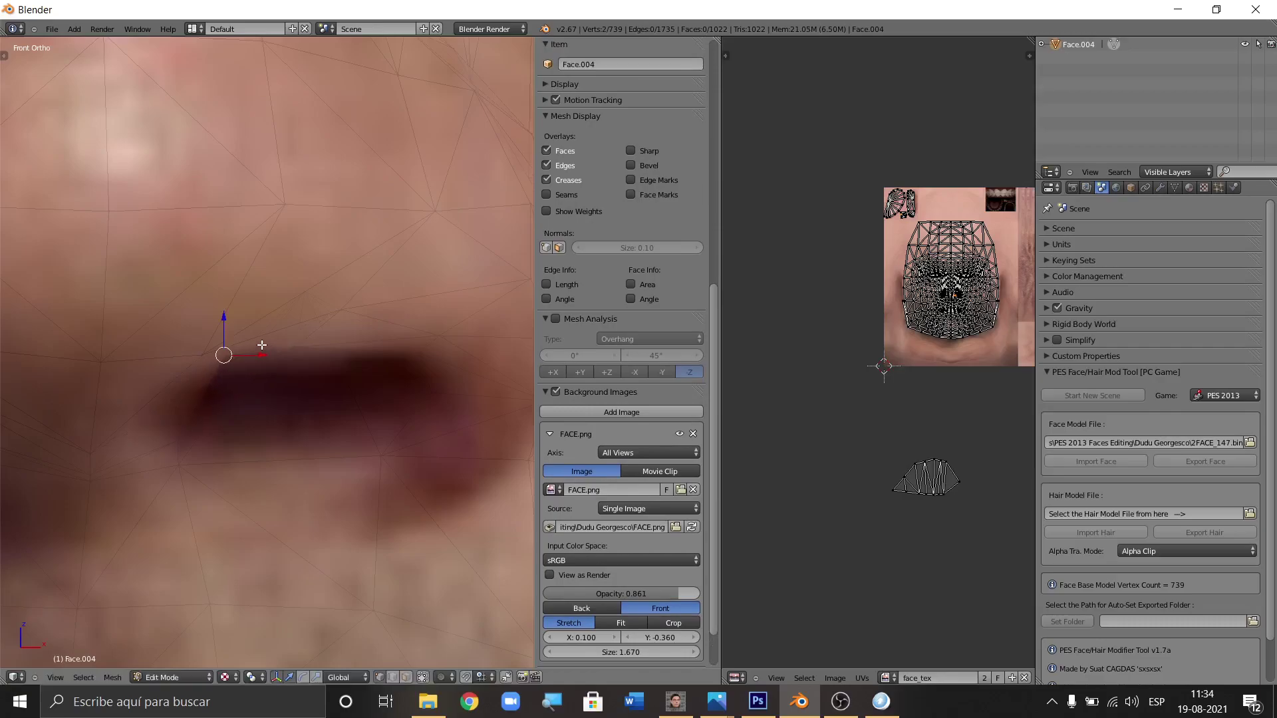
{"action": "key", "text": "a"}
{"action": "key", "text": "a"}
{"action": "key", "text": "a"}
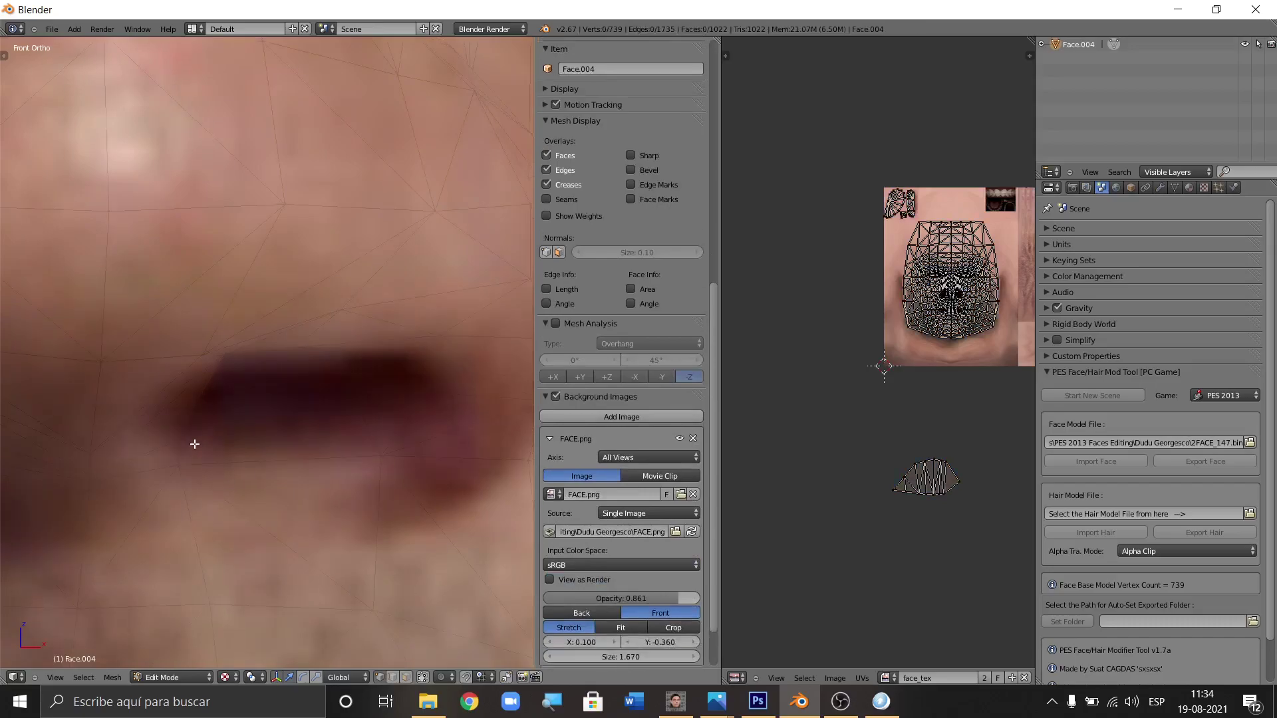
Circle-select the vertices at the right nostril's lower inner corner and move them about 0.0042 inward and 0.0074 up.
{"action": "key", "text": "c"}
{"action": "left_click", "coordinate": [176, 448]}
{"action": "right_click", "coordinate": [180, 446]}
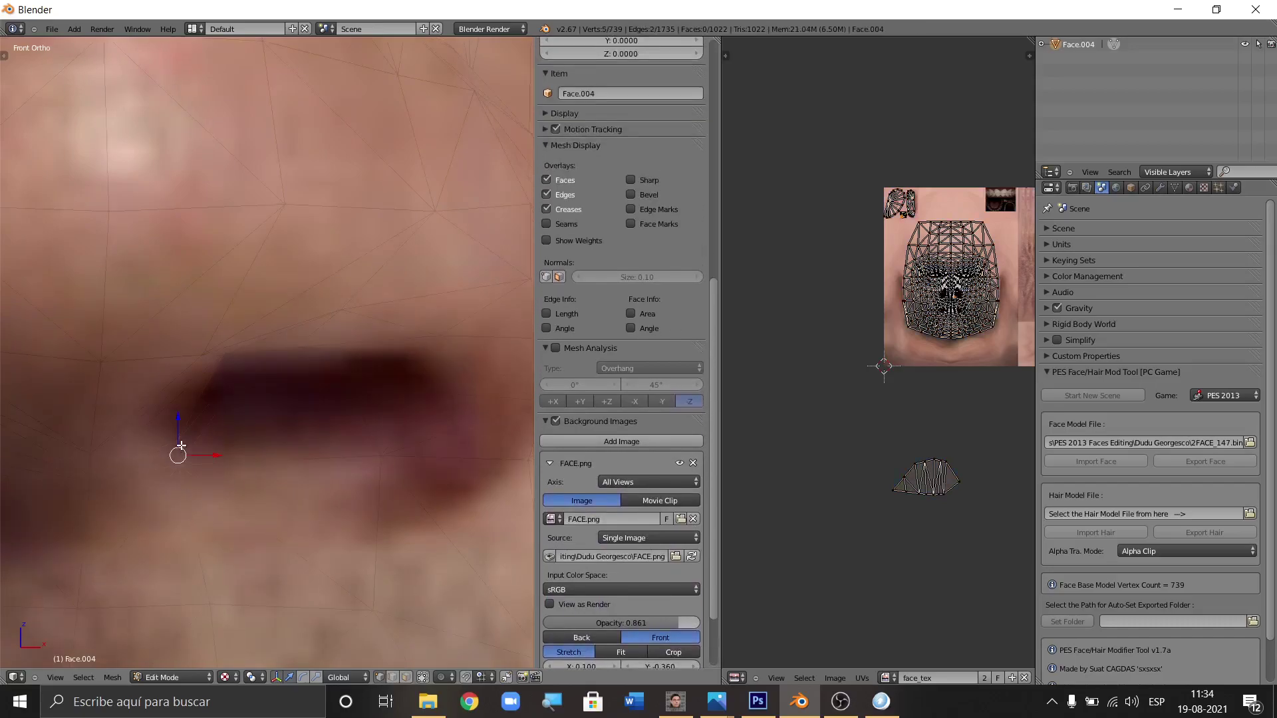
{"action": "key", "text": "g"}
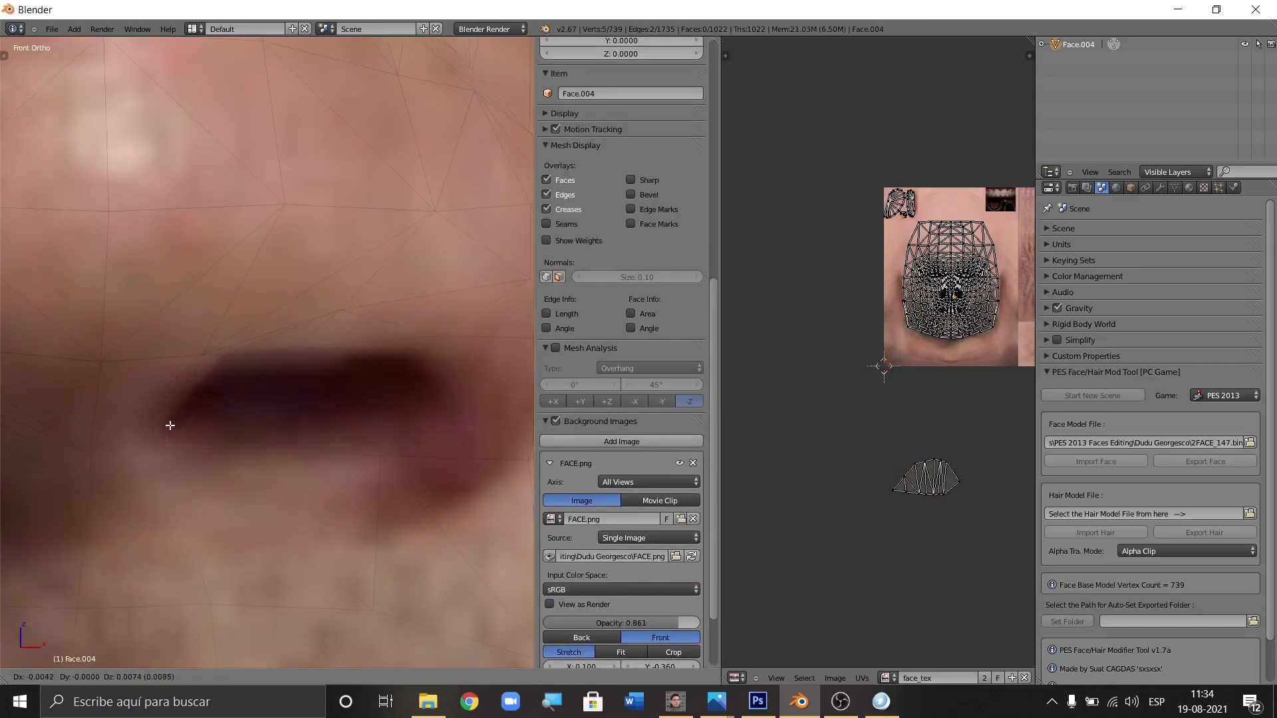
{"action": "left_click", "coordinate": [173, 425]}
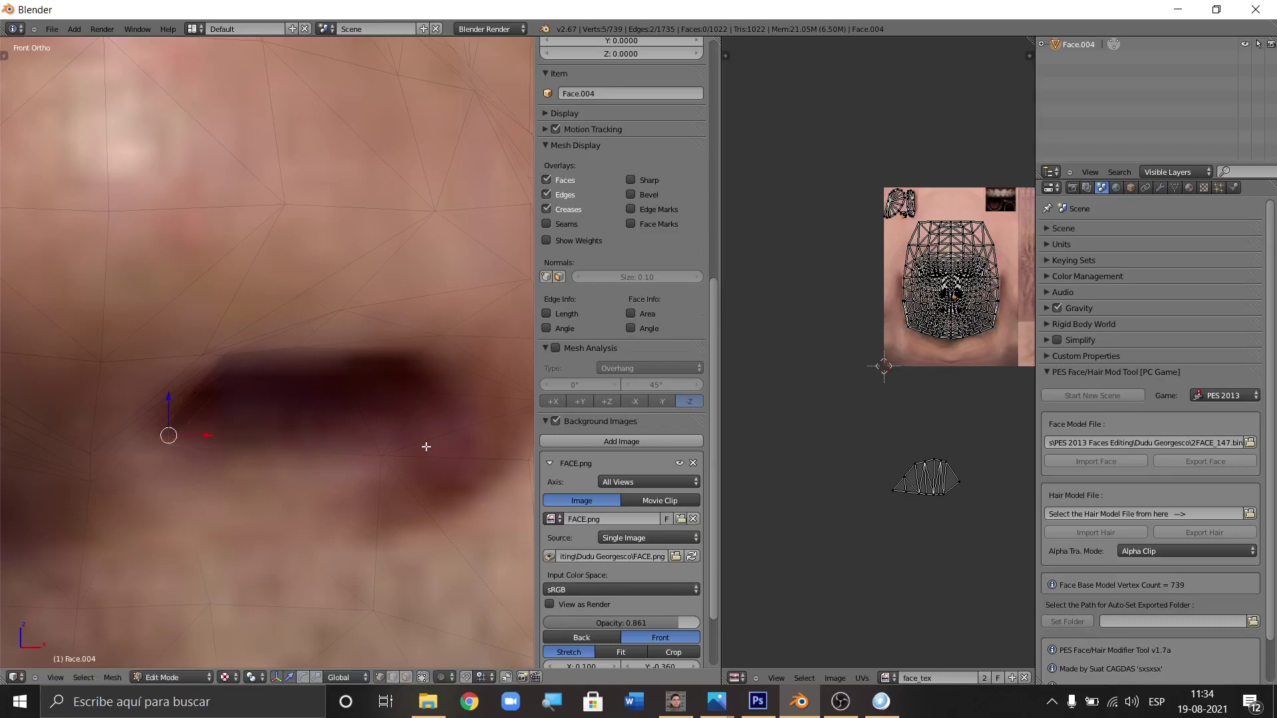
{"action": "key", "text": "a"}
{"action": "key", "text": "a"}
Circle-select the vertices on the right nostril's lower outer edge, raise them slightly, and deselect them.
{"action": "key", "text": "c"}
{"action": "left_click", "coordinate": [384, 456]}
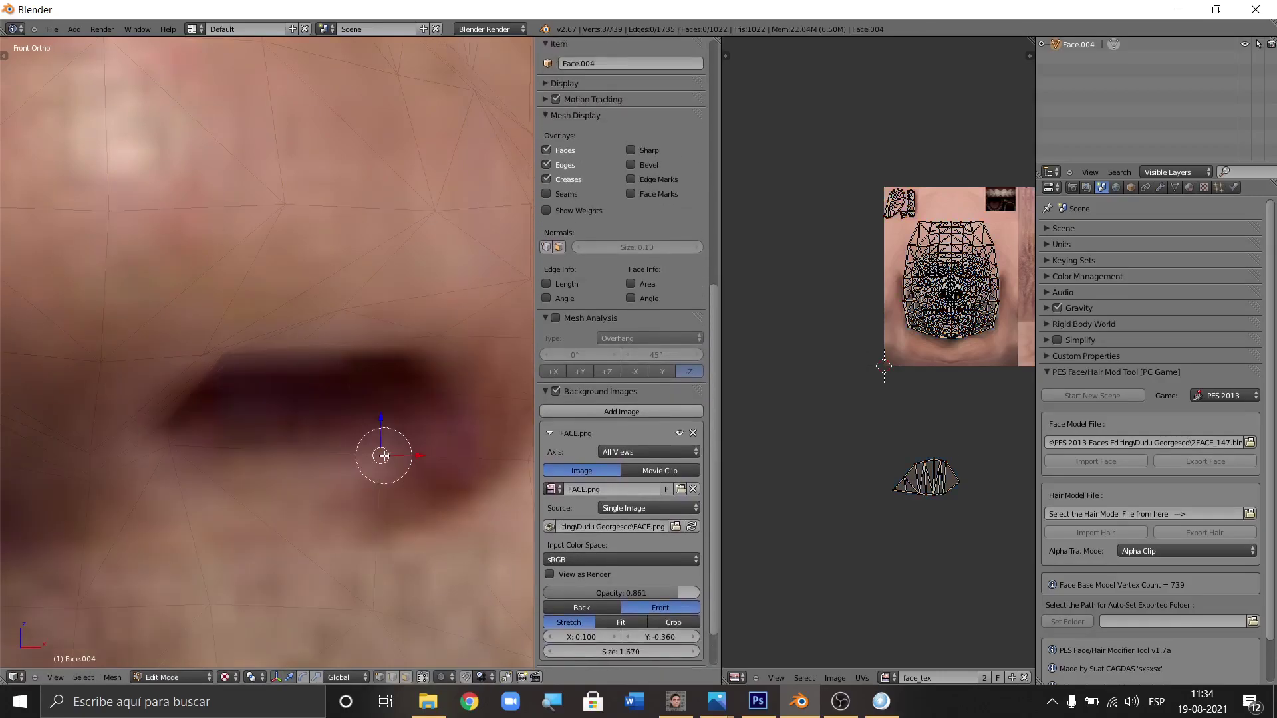
{"action": "right_click", "coordinate": [382, 452]}
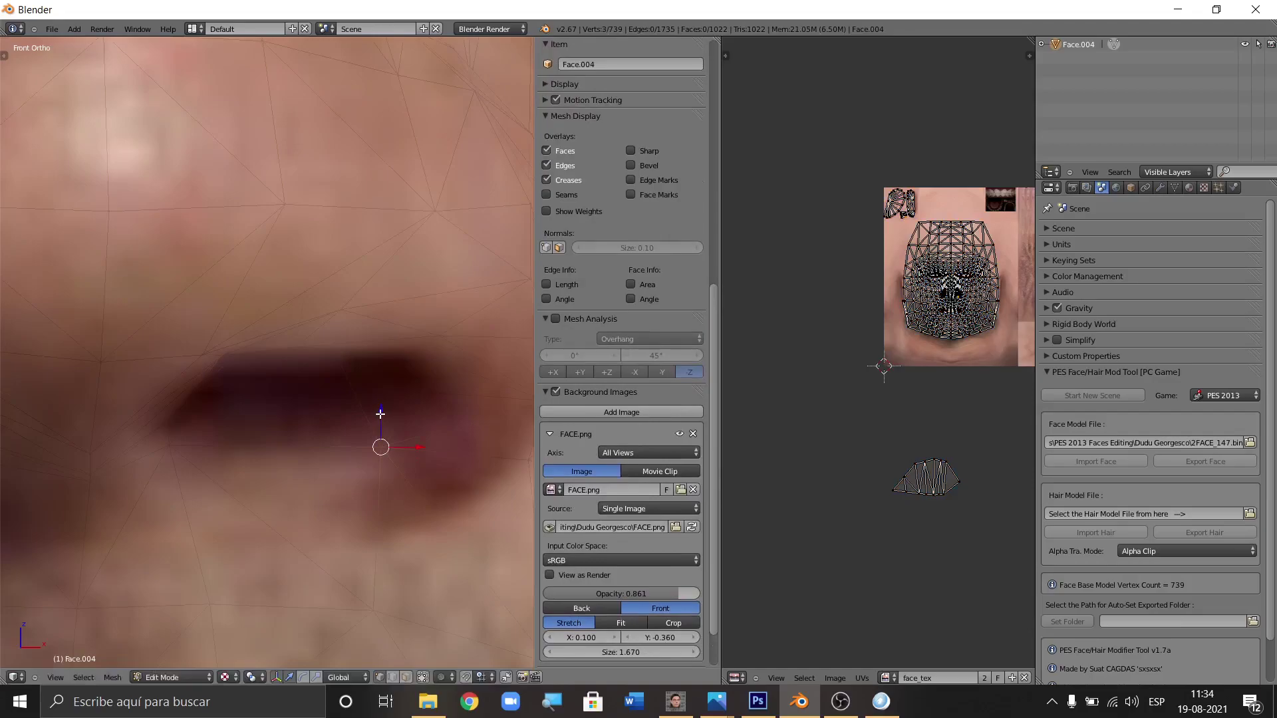
{"action": "key", "text": "ctrl+l"}
{"action": "key", "text": "a"}
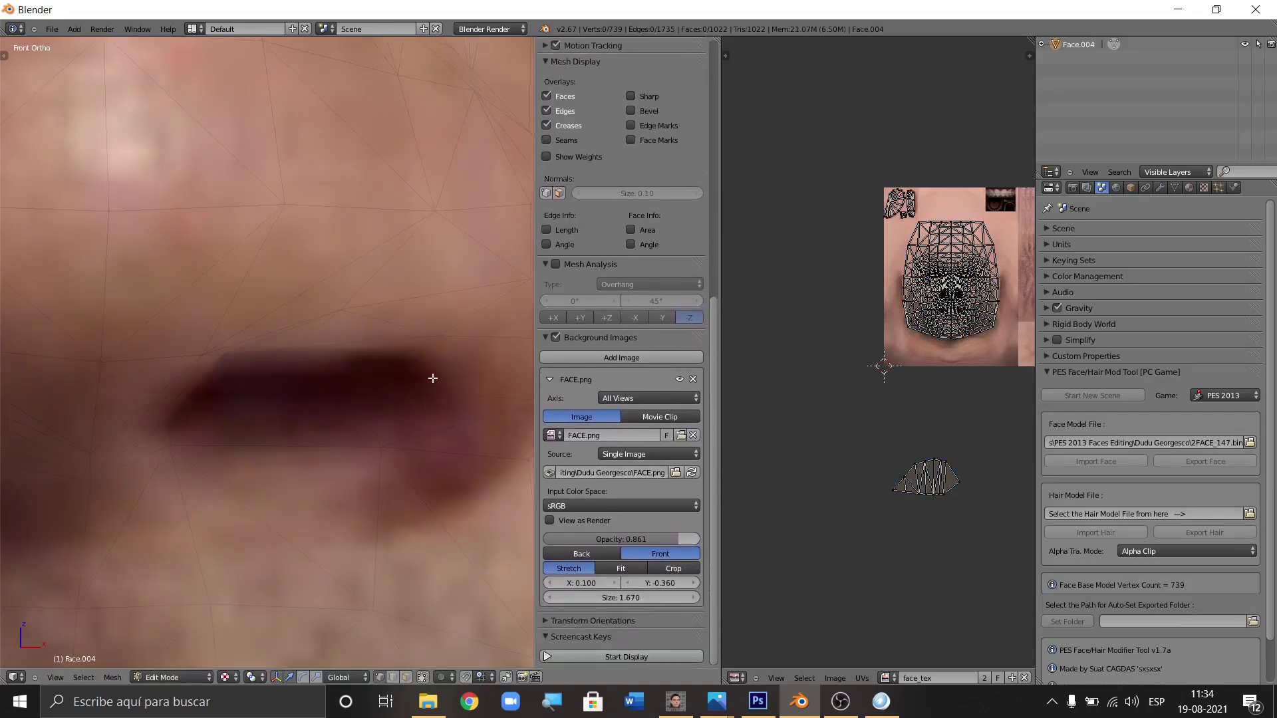
Circle-select the vertices at the right nostril's upper outer corner and nudge them slightly inward and down.
{"action": "key", "text": "c"}
{"action": "left_click", "coordinate": [426, 386]}
{"action": "right_click", "coordinate": [427, 386]}
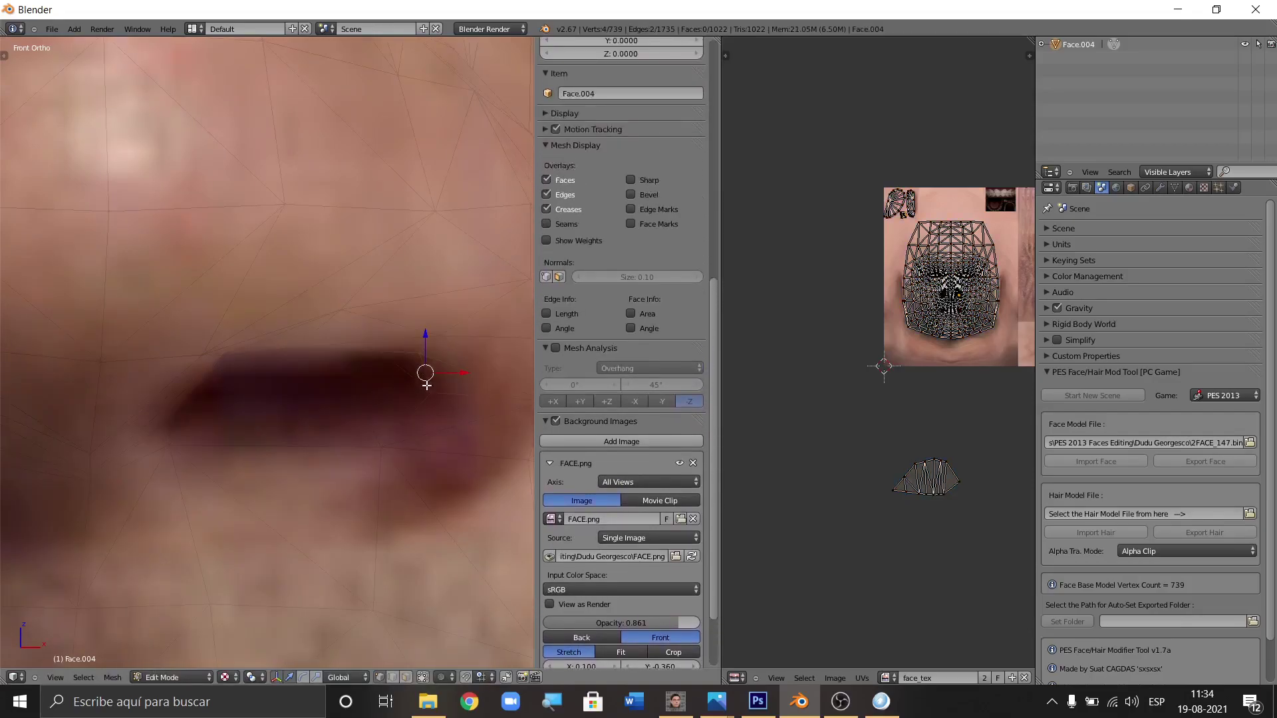
{"action": "key", "text": "g"}
{"action": "left_click", "coordinate": [423, 390]}
Expand the selection from the nostril corner to the whole connected face mesh.
{"action": "key", "text": "ctrl+KP_Add"}
{"action": "key", "text": "ctrl+KP_Add"}
{"action": "key", "text": "ctrl+KP_Add"}
{"action": "key", "text": "ctrl+KP_Add"}
{"action": "key", "text": "ctrl+KP_Add"}
{"action": "key", "text": "ctrl+KP_Add"}
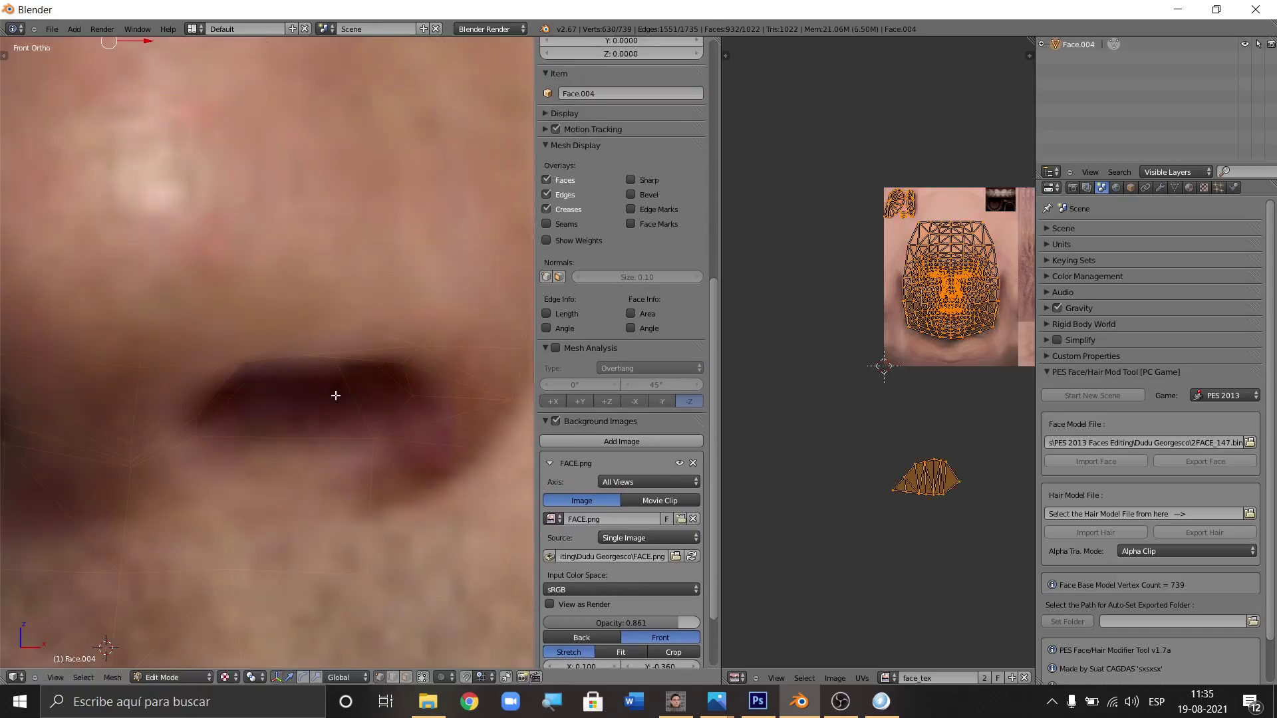
Examine how the reshaped right nostril and the nose fit the photo, both up close and across the whole face.
{"action": "scroll", "coordinate": [333, 396], "scroll_direction": "down", "scroll_amount": 6}
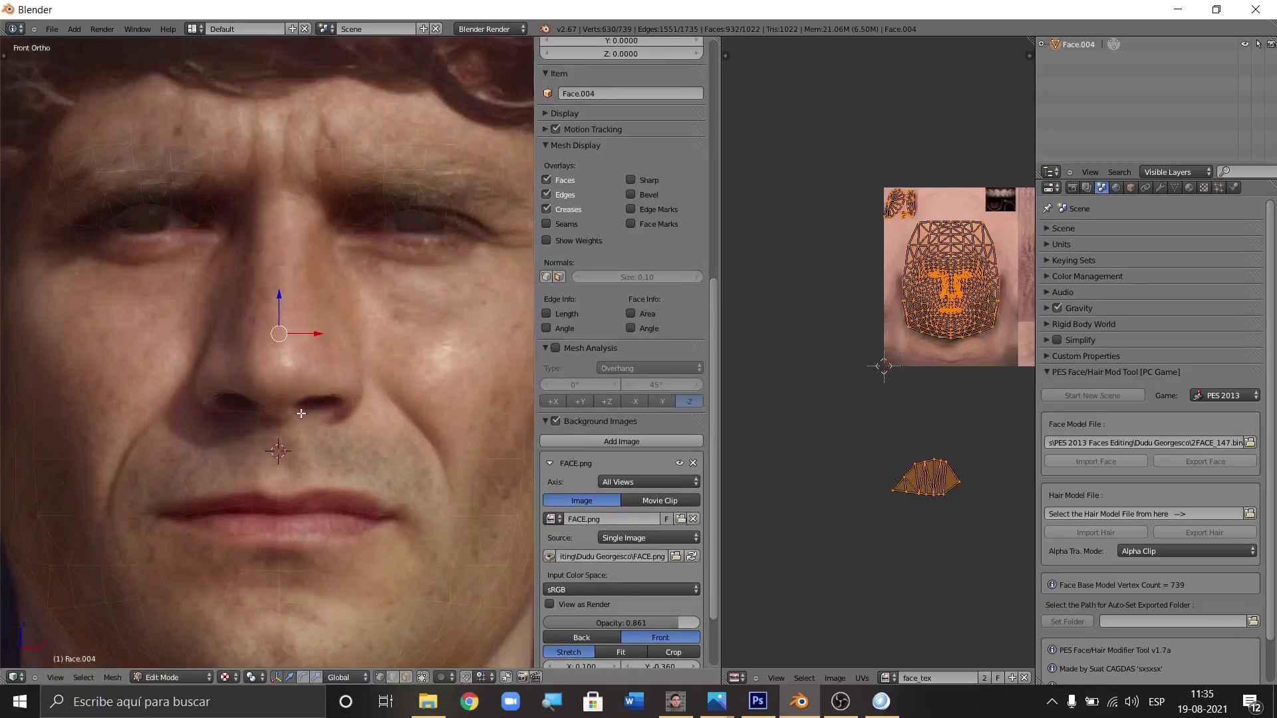
{"action": "scroll", "coordinate": [310, 391], "scroll_direction": "down", "scroll_amount": 1}
{"action": "scroll", "coordinate": [309, 372], "scroll_direction": "down", "scroll_amount": 1}
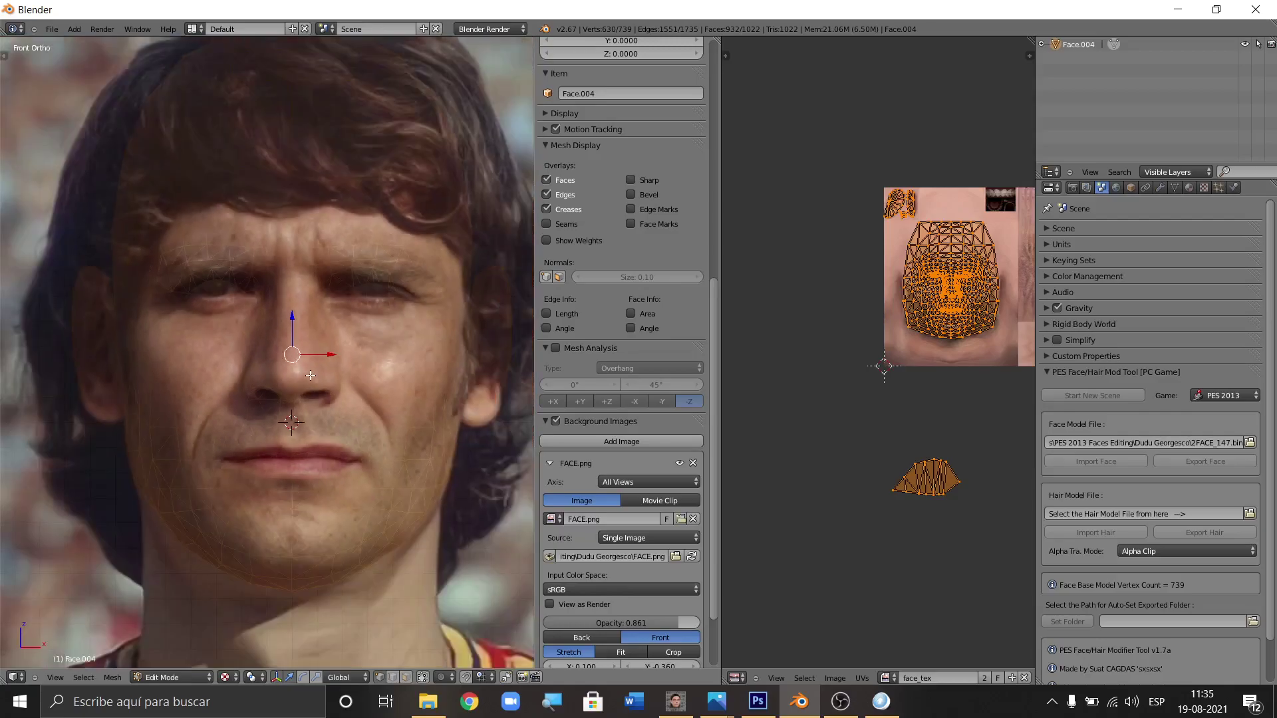
{"action": "scroll", "coordinate": [309, 385], "scroll_direction": "up", "scroll_amount": 2}
{"action": "scroll", "coordinate": [304, 432], "scroll_direction": "up", "scroll_amount": 1}
{"action": "scroll", "coordinate": [288, 425], "scroll_direction": "down", "scroll_amount": 1}
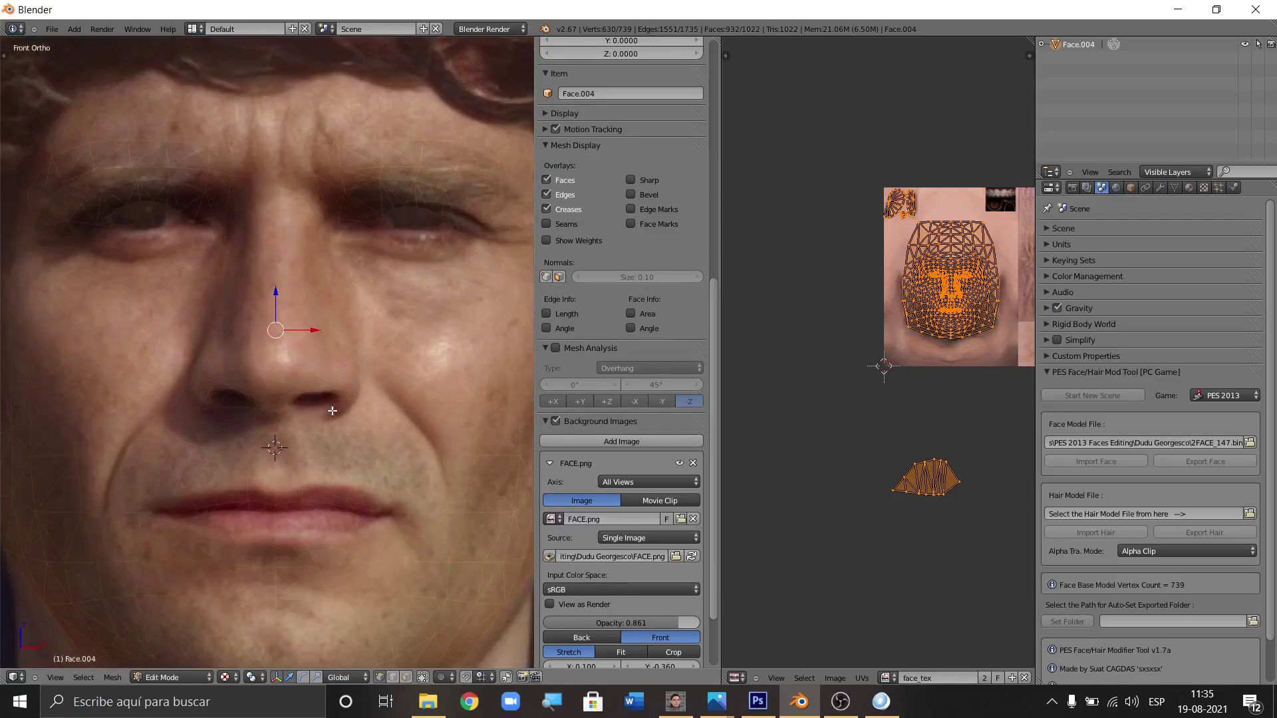
{"action": "scroll", "coordinate": [332, 410], "scroll_direction": "up", "scroll_amount": 3}
{"action": "scroll", "coordinate": [295, 411], "scroll_direction": "down", "scroll_amount": 2}
{"action": "scroll", "coordinate": [292, 415], "scroll_direction": "up", "scroll_amount": 2}
{"action": "scroll", "coordinate": [290, 420], "scroll_direction": "down", "scroll_amount": 2}
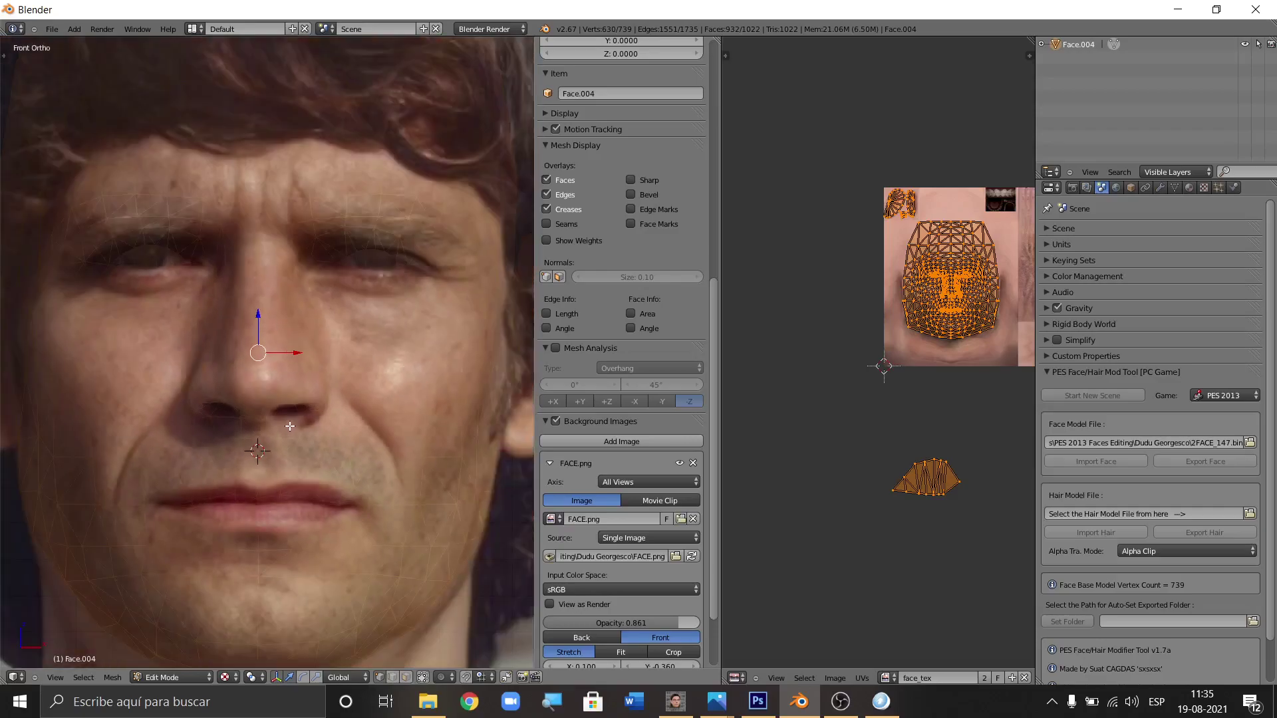
{"action": "scroll", "coordinate": [286, 419], "scroll_direction": "up", "scroll_amount": 2}
{"action": "scroll", "coordinate": [279, 411], "scroll_direction": "up", "scroll_amount": 1}
{"action": "scroll", "coordinate": [259, 408], "scroll_direction": "up", "scroll_amount": 2}
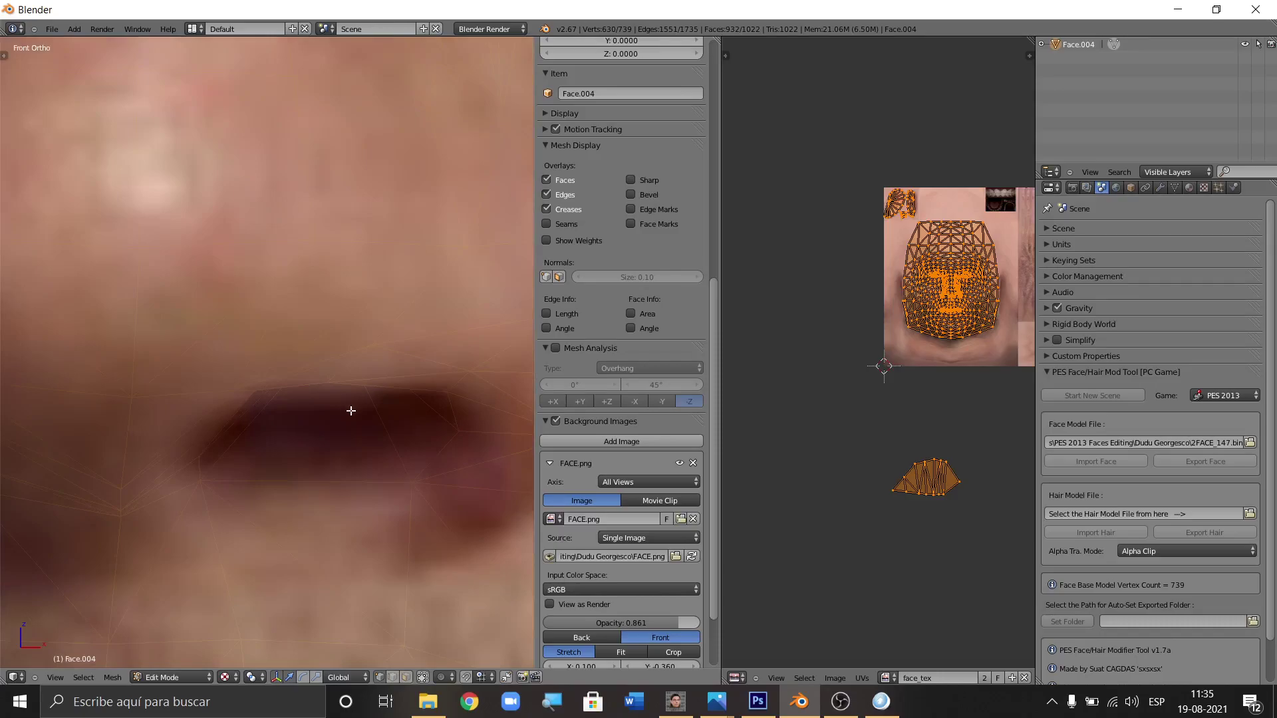
{"action": "scroll", "coordinate": [356, 403], "scroll_direction": "down", "scroll_amount": 2}
{"action": "scroll", "coordinate": [373, 377], "scroll_direction": "down", "scroll_amount": 2}
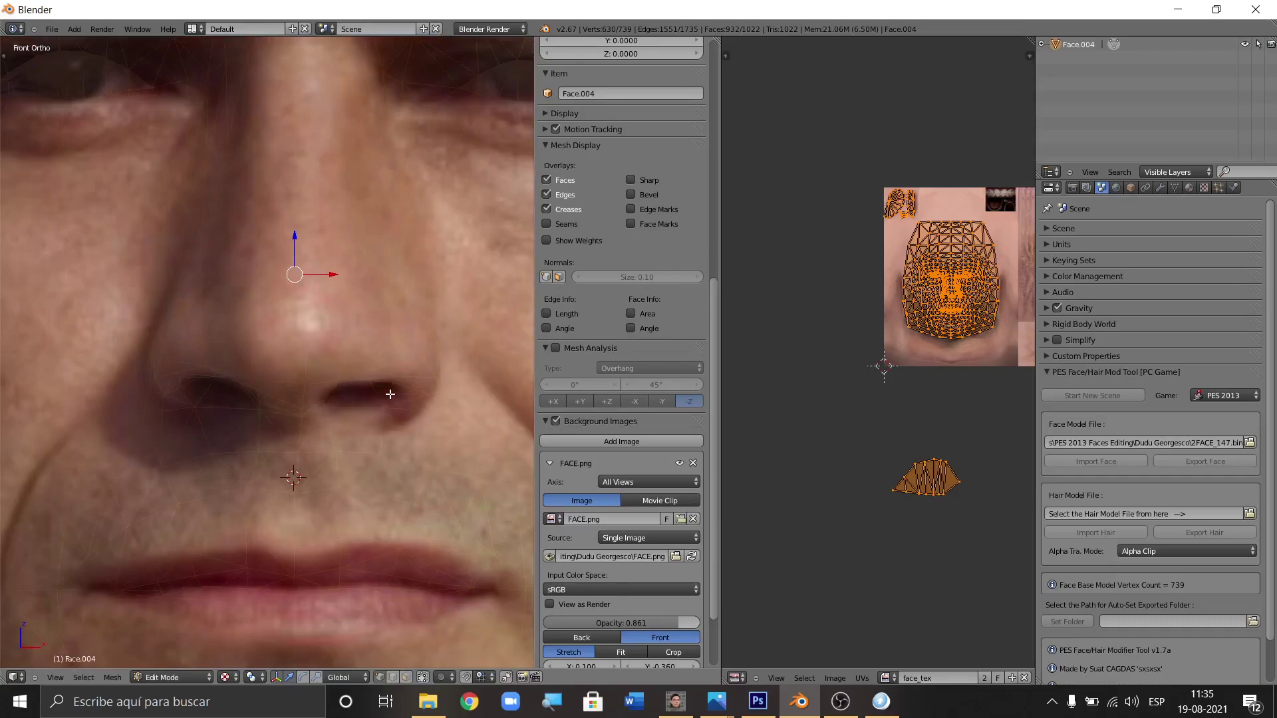
{"action": "scroll", "coordinate": [328, 396], "scroll_direction": "down", "scroll_amount": 3}
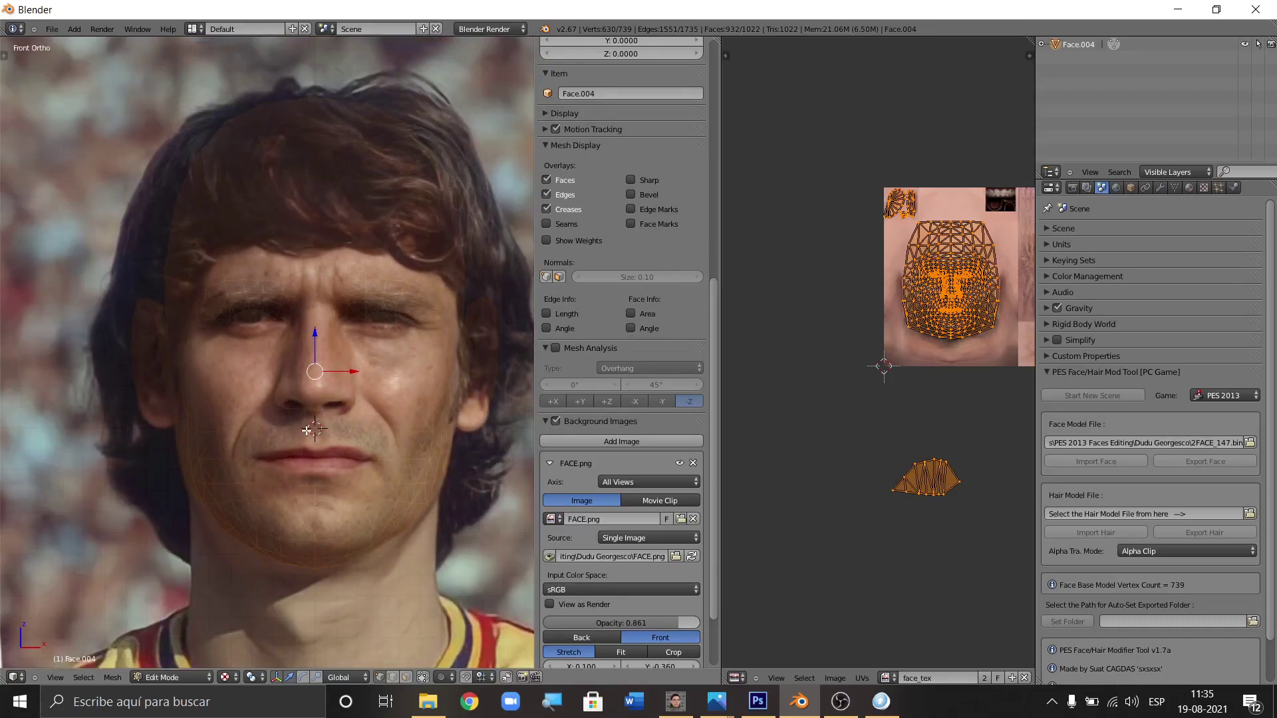
{"action": "scroll", "coordinate": [292, 415], "scroll_direction": "up", "scroll_amount": 1}
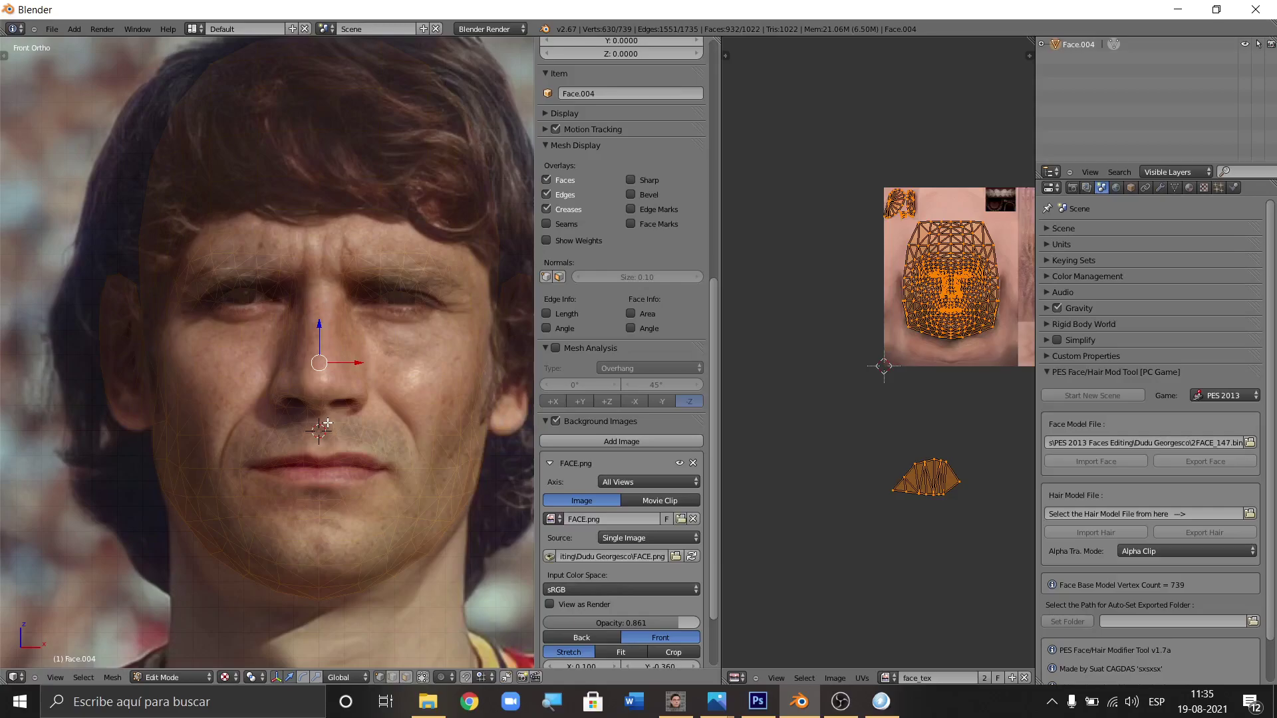
{"action": "scroll", "coordinate": [309, 387], "scroll_direction": "up", "scroll_amount": 3}
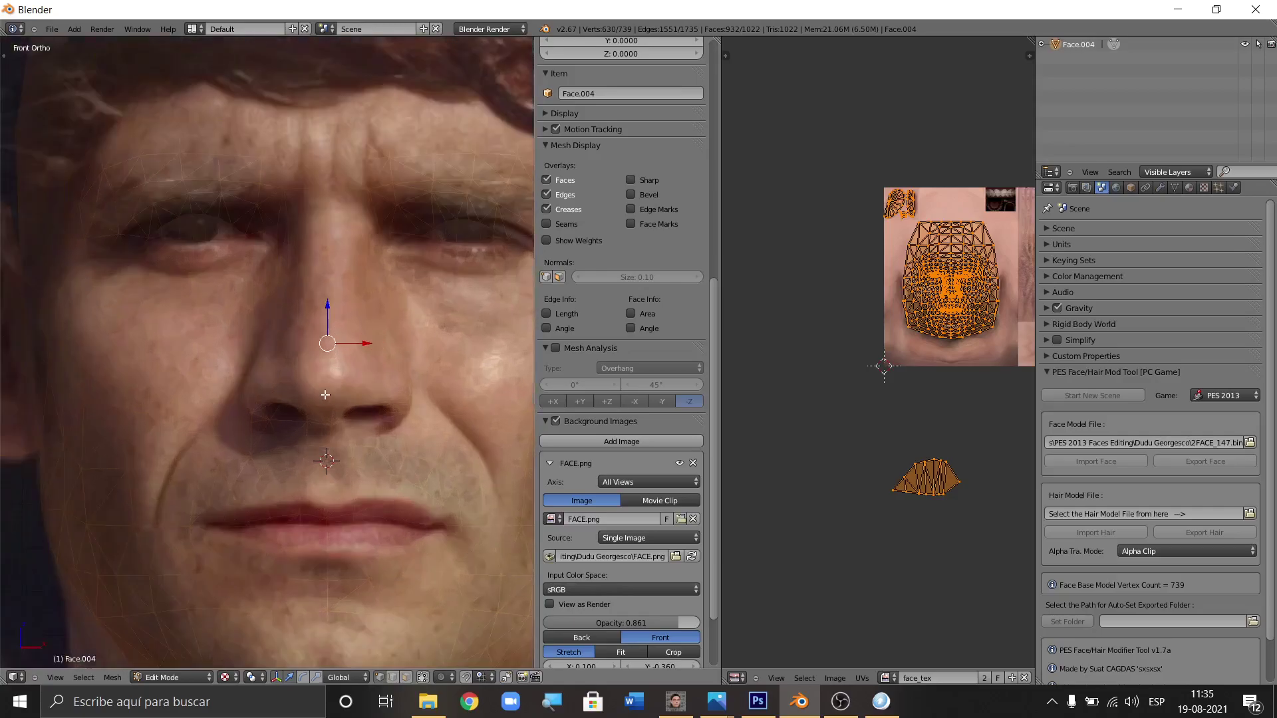
{"action": "scroll", "coordinate": [325, 395], "scroll_direction": "down", "scroll_amount": 3}
{"action": "scroll", "coordinate": [294, 400], "scroll_direction": "up", "scroll_amount": 2}
{"action": "scroll", "coordinate": [362, 408], "scroll_direction": "up", "scroll_amount": 2}
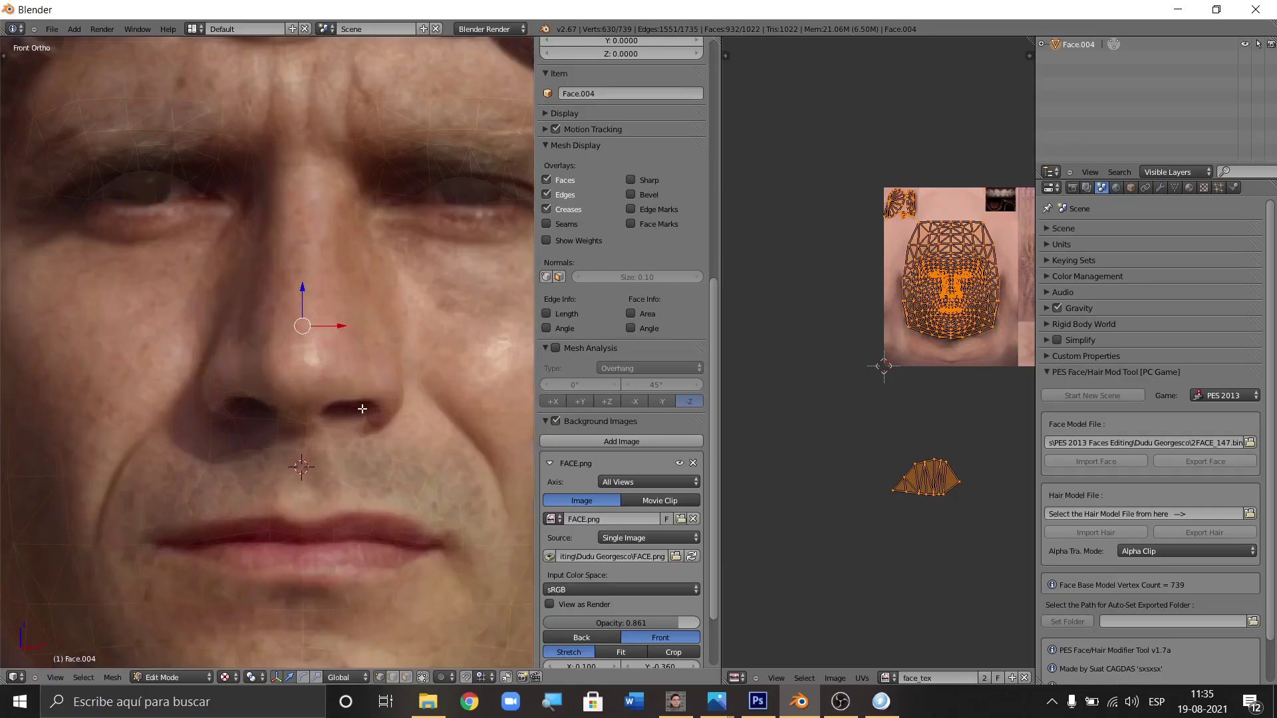
Reselect the connected face mesh and compare both nostrils and the mouth area with the photo.
{"action": "key", "text": "a"}
{"action": "scroll", "coordinate": [348, 399], "scroll_direction": "down", "scroll_amount": 3}
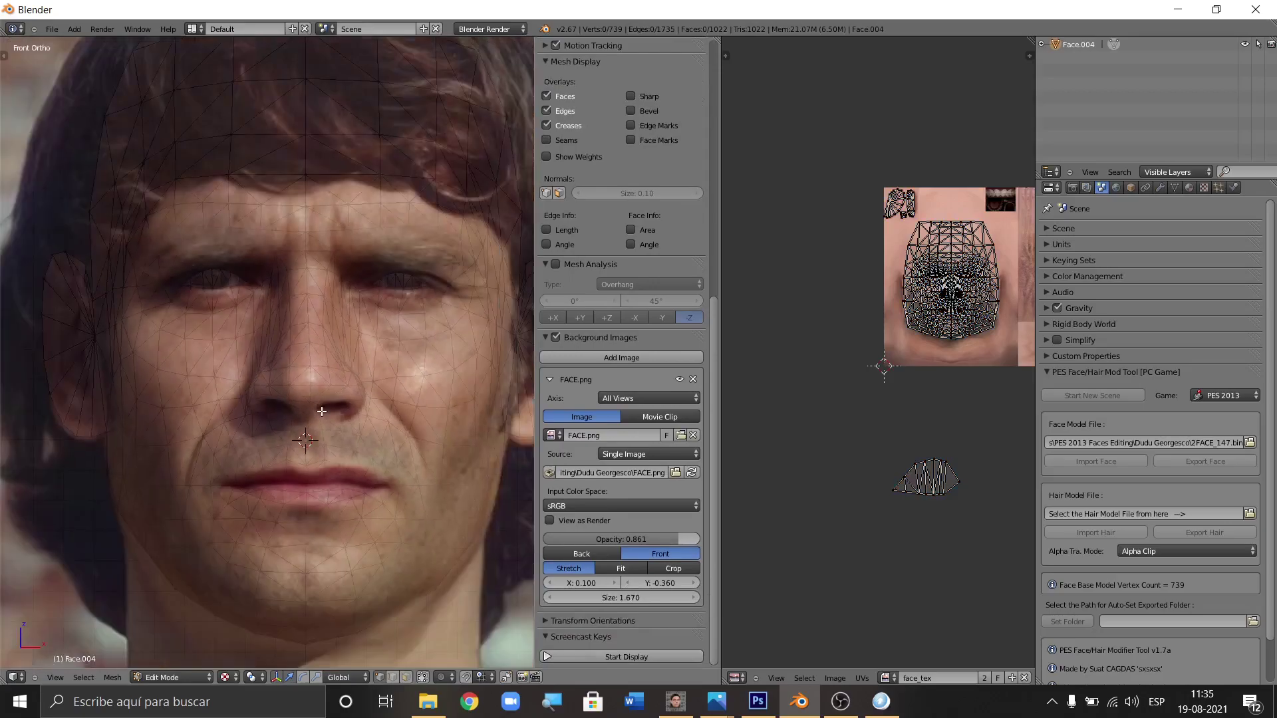
{"action": "scroll", "coordinate": [317, 484], "scroll_direction": "up", "scroll_amount": 3}
{"action": "key", "text": "l"}
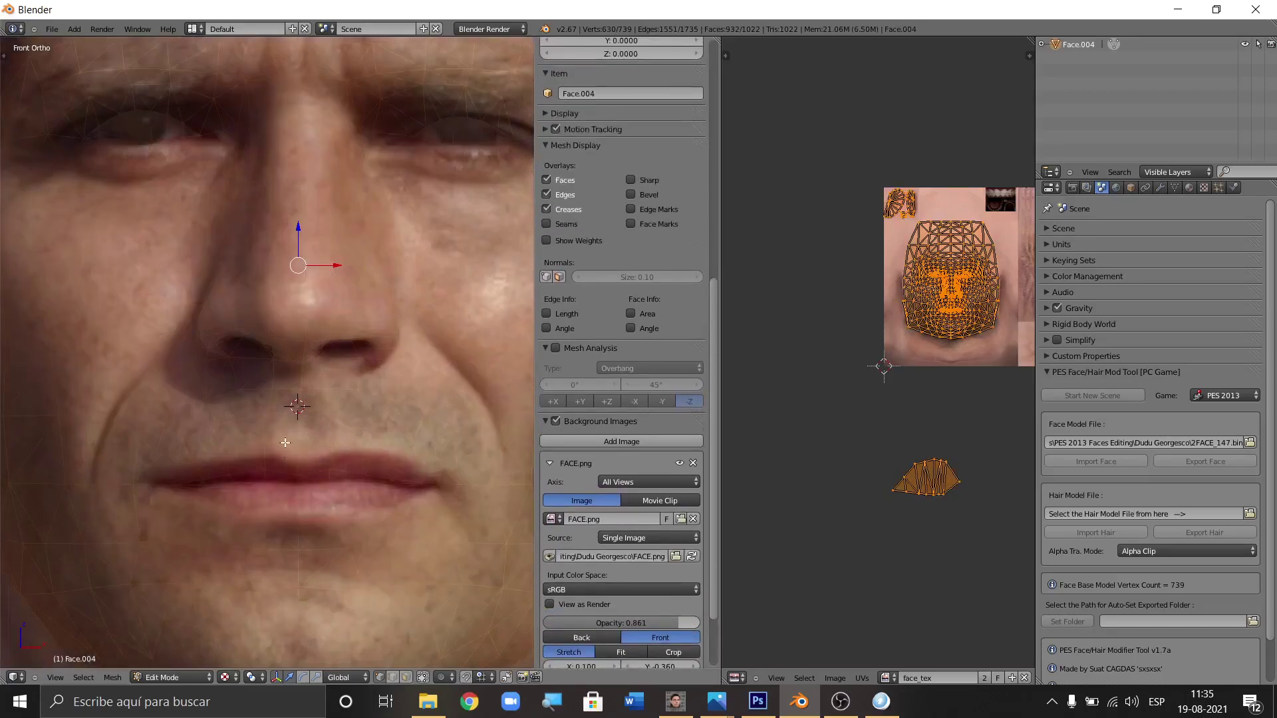
{"action": "scroll", "coordinate": [286, 443], "scroll_direction": "down", "scroll_amount": 1}
{"action": "scroll", "coordinate": [382, 290], "scroll_direction": "up", "scroll_amount": 1}
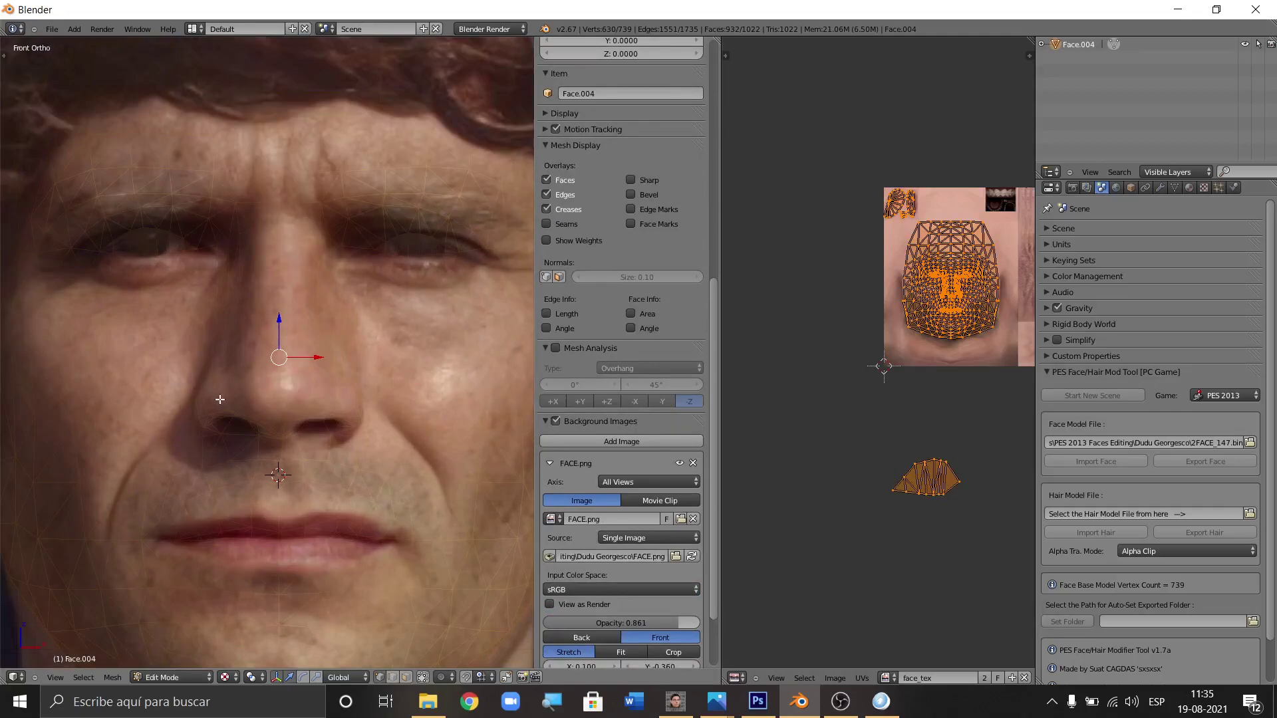
{"action": "scroll", "coordinate": [306, 413], "scroll_direction": "up", "scroll_amount": 3}
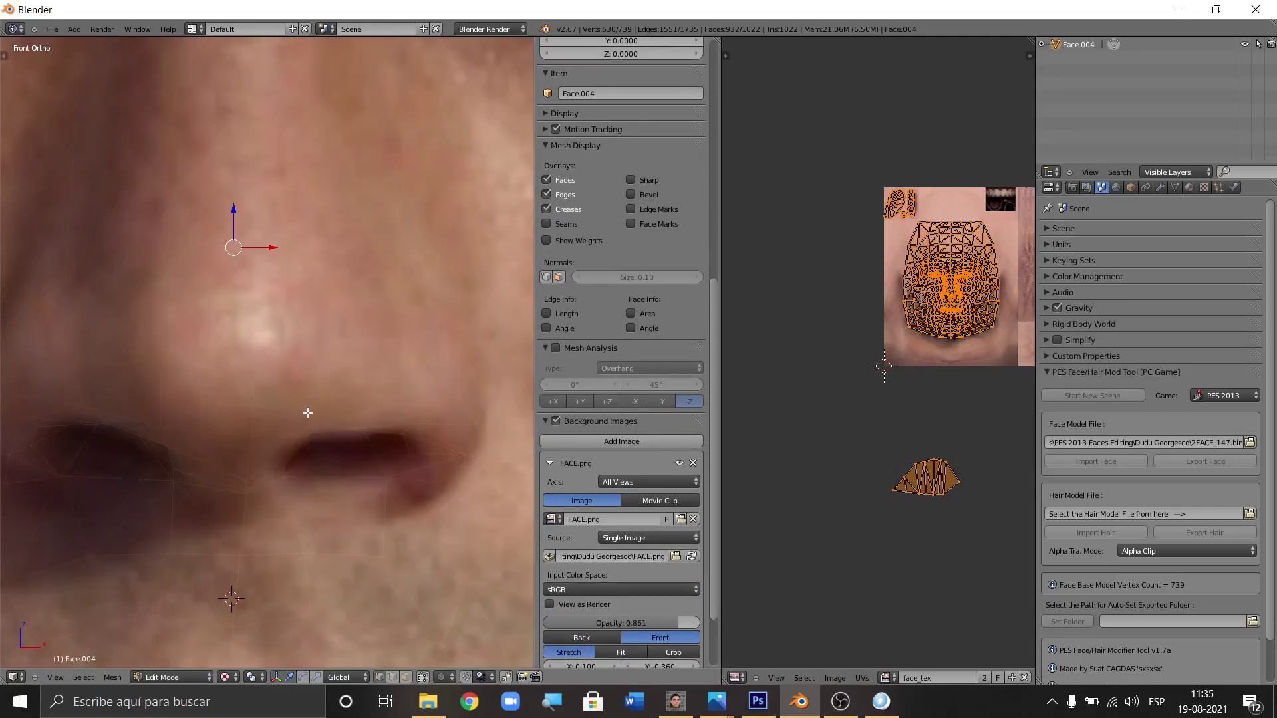
{"action": "scroll", "coordinate": [280, 409], "scroll_direction": "down", "scroll_amount": 2}
{"action": "scroll", "coordinate": [332, 409], "scroll_direction": "down", "scroll_amount": 2}
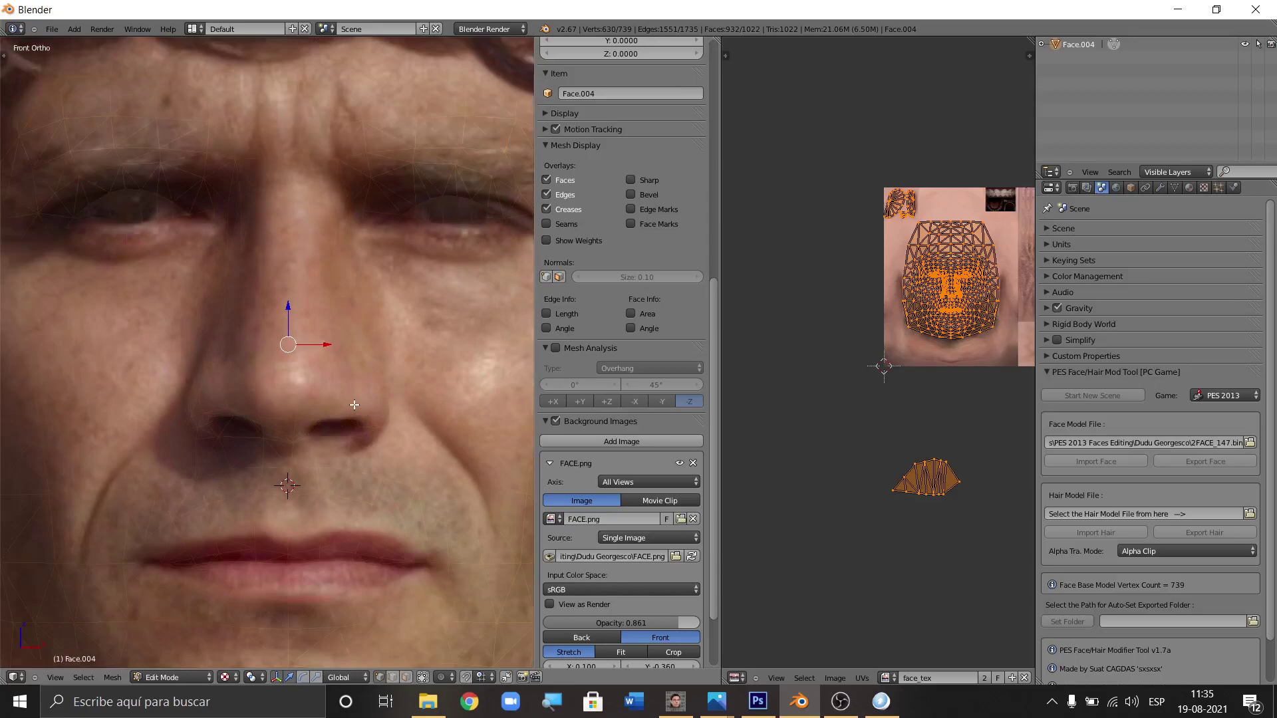
{"action": "scroll", "coordinate": [339, 419], "scroll_direction": "down", "scroll_amount": 4}
{"action": "scroll", "coordinate": [313, 439], "scroll_direction": "up", "scroll_amount": 2}
{"action": "scroll", "coordinate": [306, 452], "scroll_direction": "down", "scroll_amount": 1}
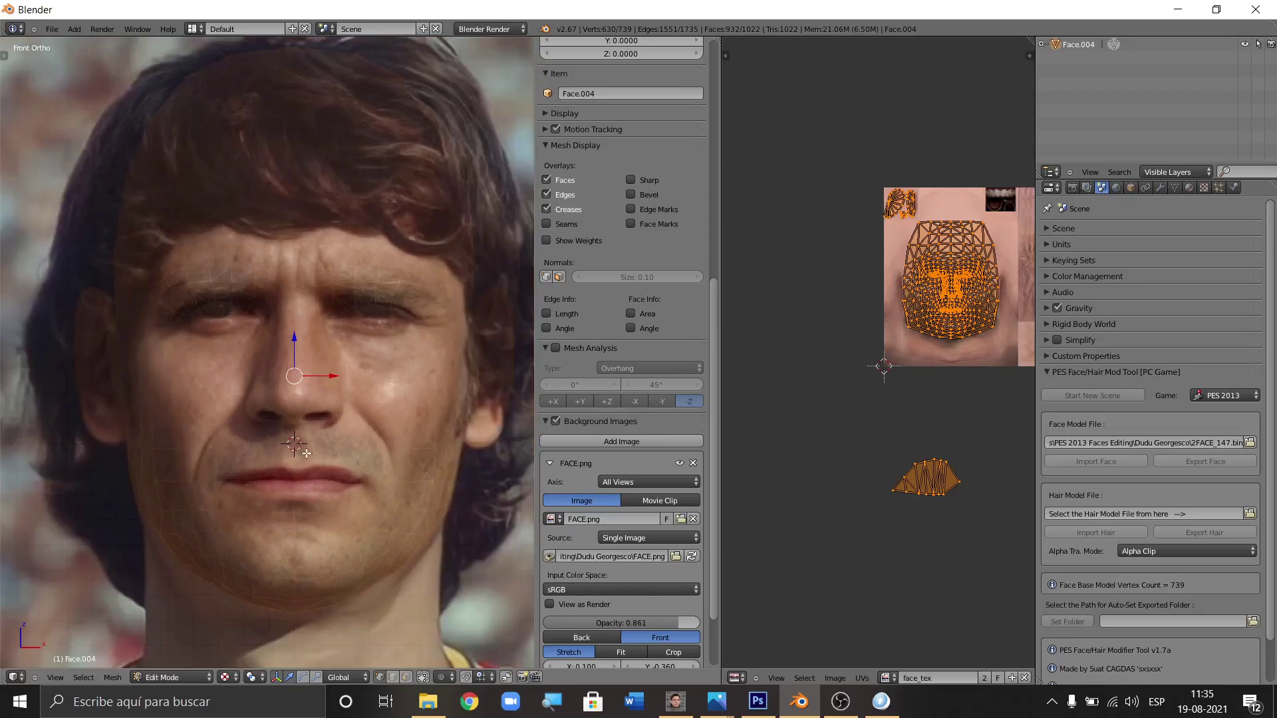
{"action": "scroll", "coordinate": [306, 453], "scroll_direction": "up", "scroll_amount": 3}
{"action": "scroll", "coordinate": [206, 478], "scroll_direction": "up", "scroll_amount": 2}
{"action": "scroll", "coordinate": [206, 477], "scroll_direction": "down", "scroll_amount": 3}
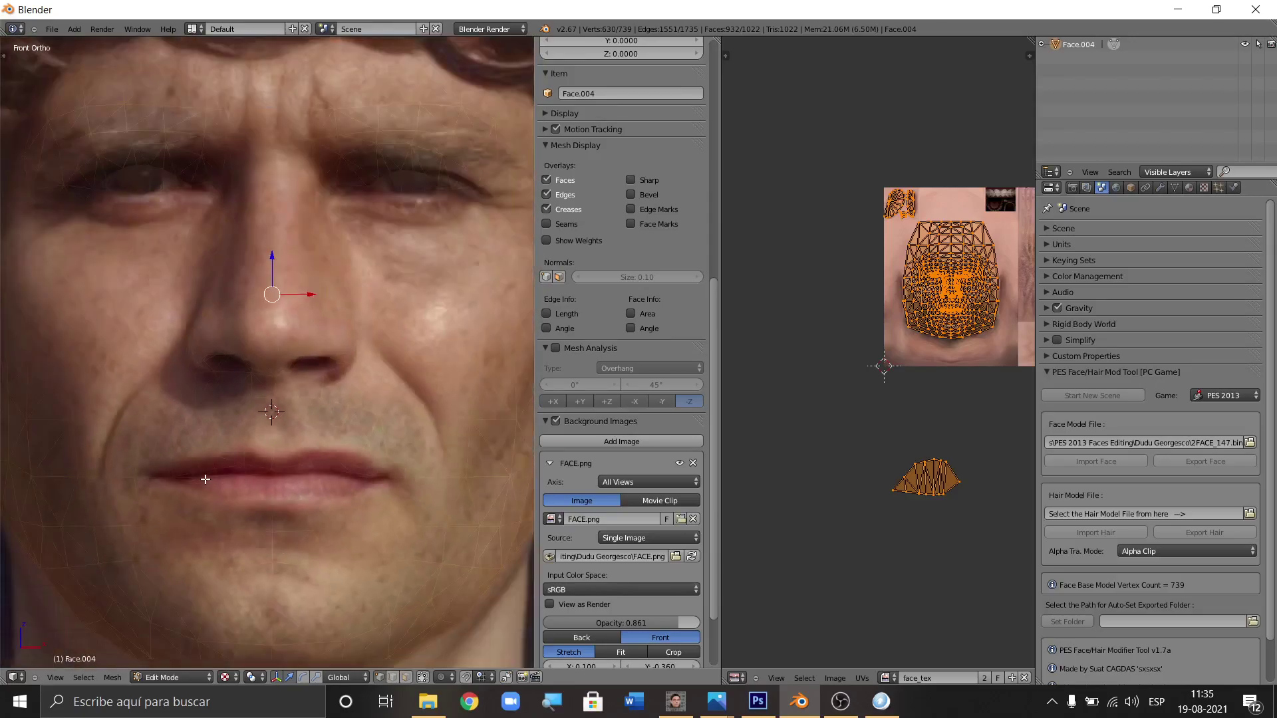
Examine how the face mesh fits the photo, from the nose and mouth out to the whole head.
{"action": "scroll", "coordinate": [269, 441], "scroll_direction": "up", "scroll_amount": 1}
{"action": "scroll", "coordinate": [268, 442], "scroll_direction": "down", "scroll_amount": 2}
{"action": "scroll", "coordinate": [262, 443], "scroll_direction": "up", "scroll_amount": 2}
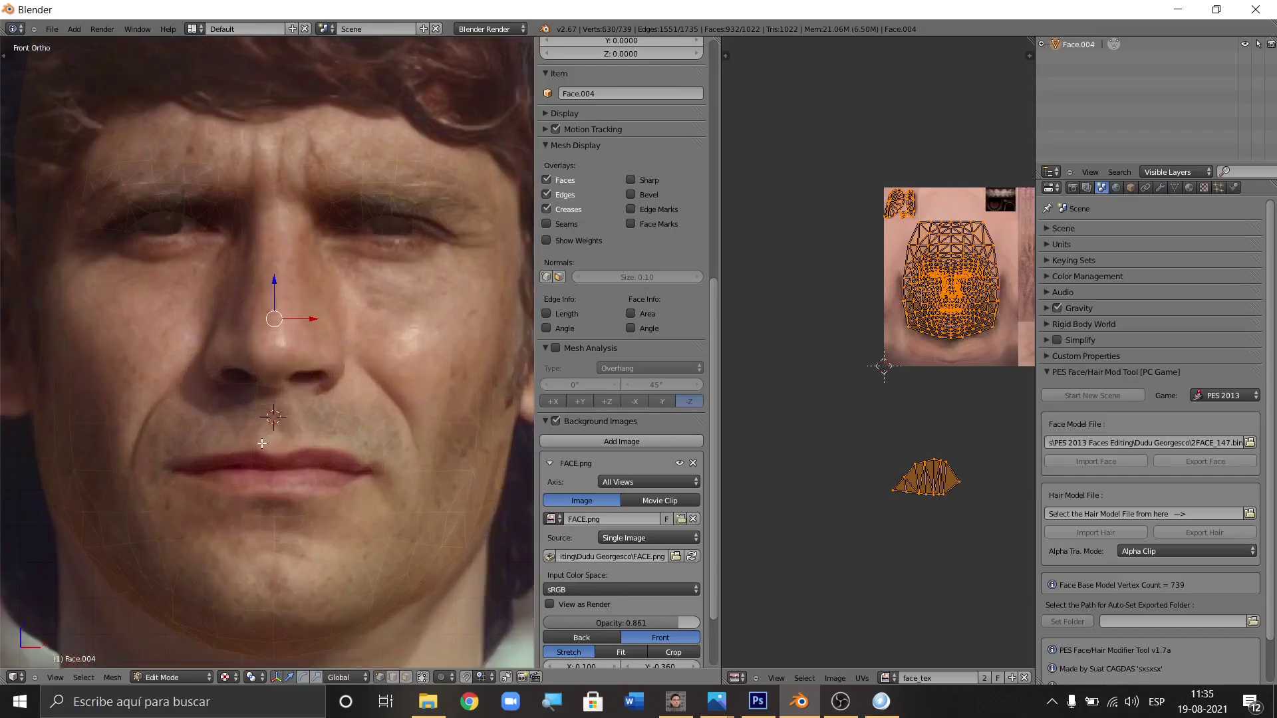
{"action": "scroll", "coordinate": [262, 442], "scroll_direction": "down", "scroll_amount": 2}
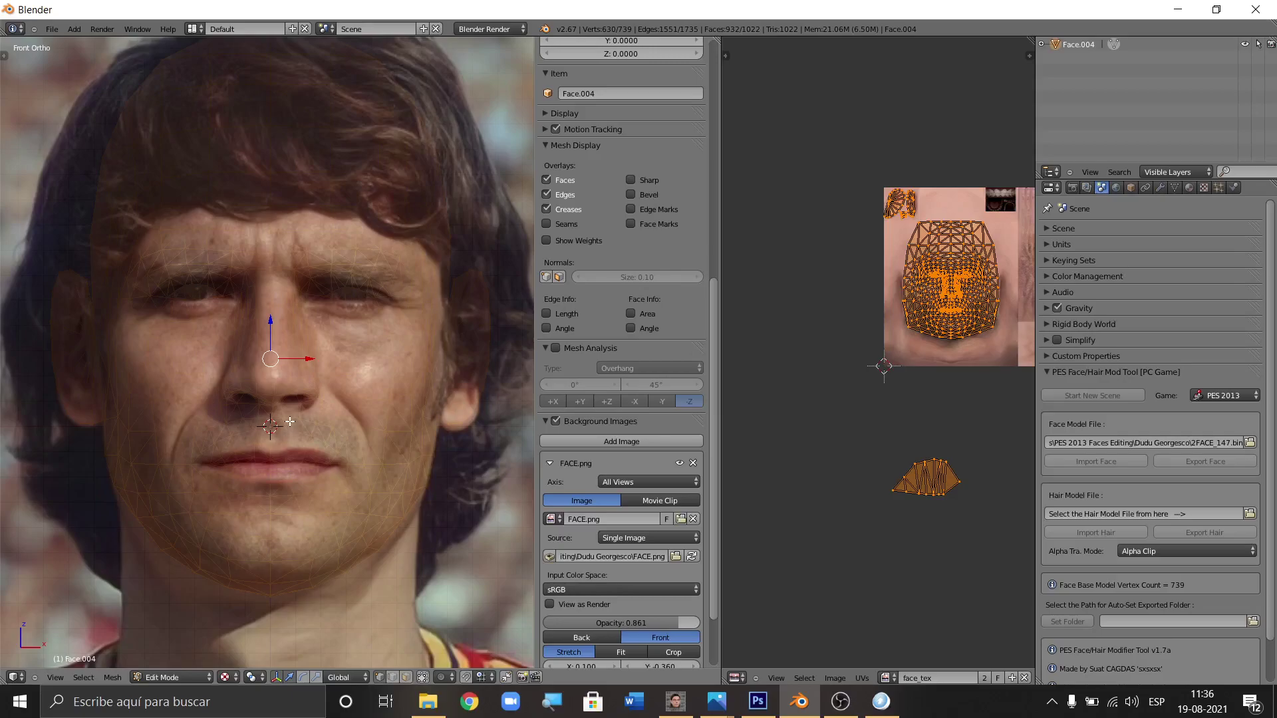
{"action": "scroll", "coordinate": [303, 394], "scroll_direction": "down", "scroll_amount": 1}
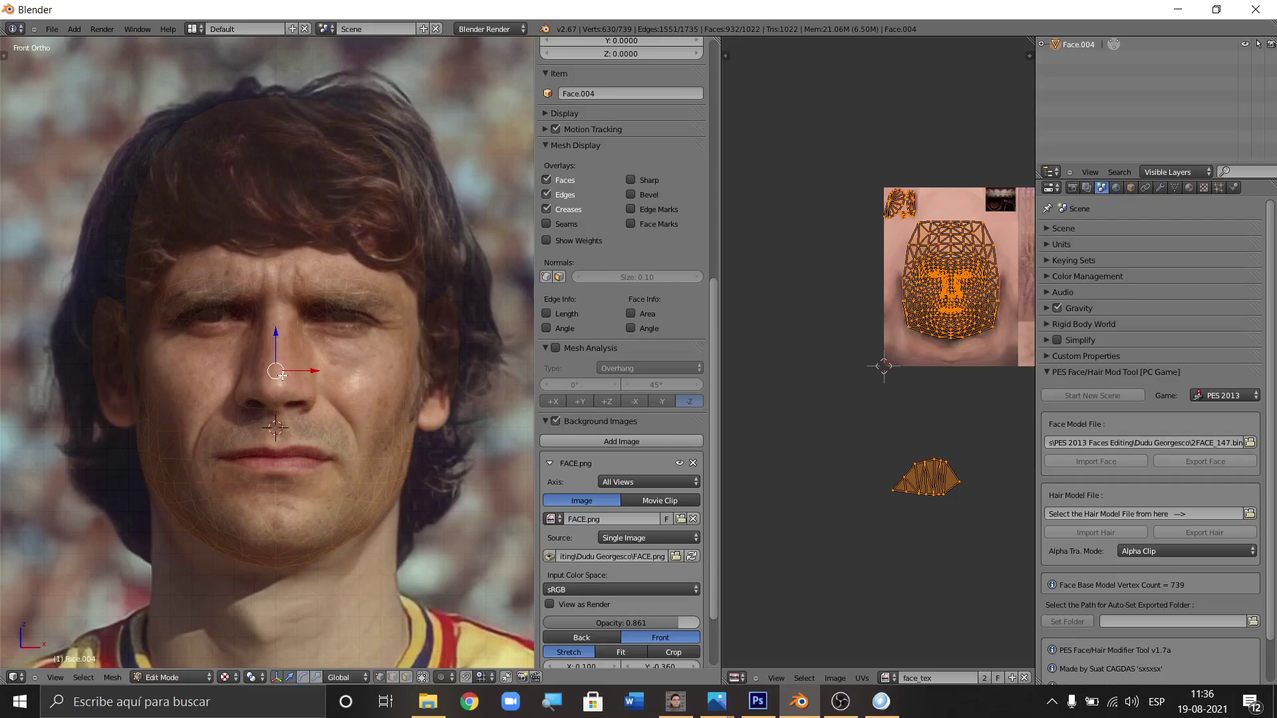
{"action": "scroll", "coordinate": [326, 389], "scroll_direction": "up", "scroll_amount": 1}
{"action": "scroll", "coordinate": [329, 389], "scroll_direction": "down", "scroll_amount": 3}
{"action": "scroll", "coordinate": [332, 389], "scroll_direction": "down", "scroll_amount": 1}
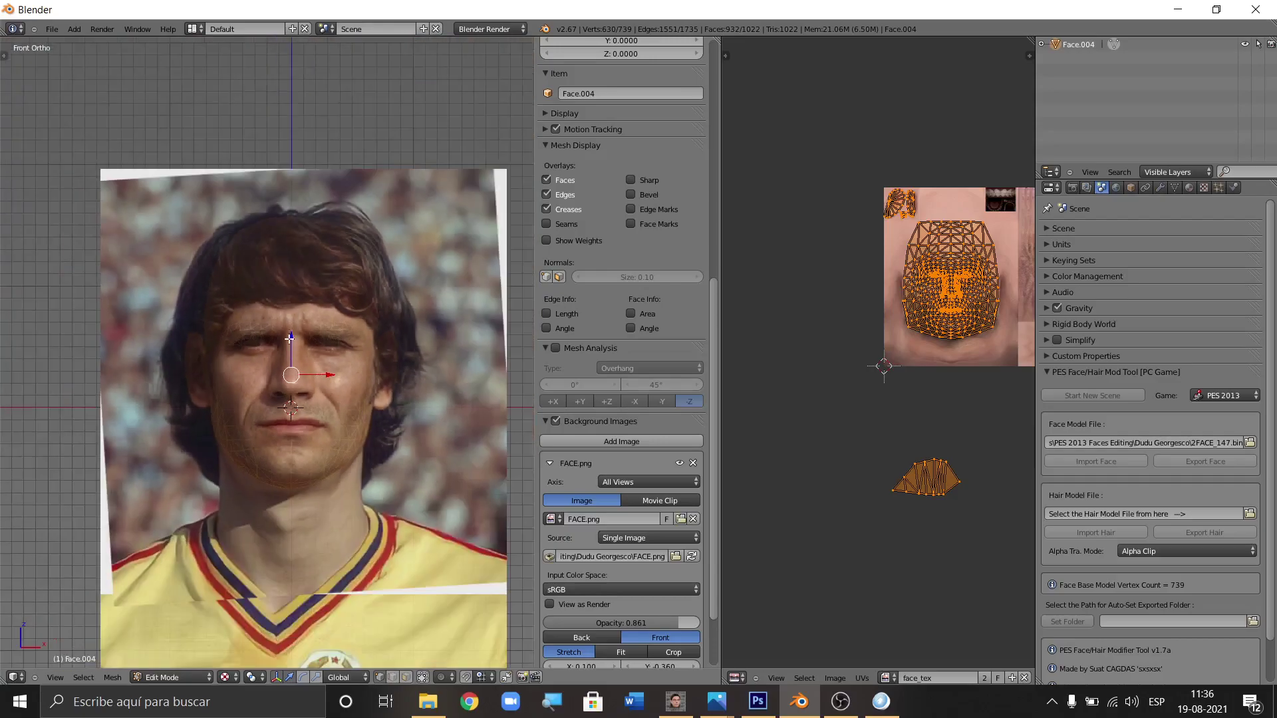
{"action": "scroll", "coordinate": [289, 348], "scroll_direction": "up", "scroll_amount": 4}
{"action": "scroll", "coordinate": [303, 354], "scroll_direction": "down", "scroll_amount": 2}
{"action": "scroll", "coordinate": [305, 355], "scroll_direction": "up", "scroll_amount": 2}
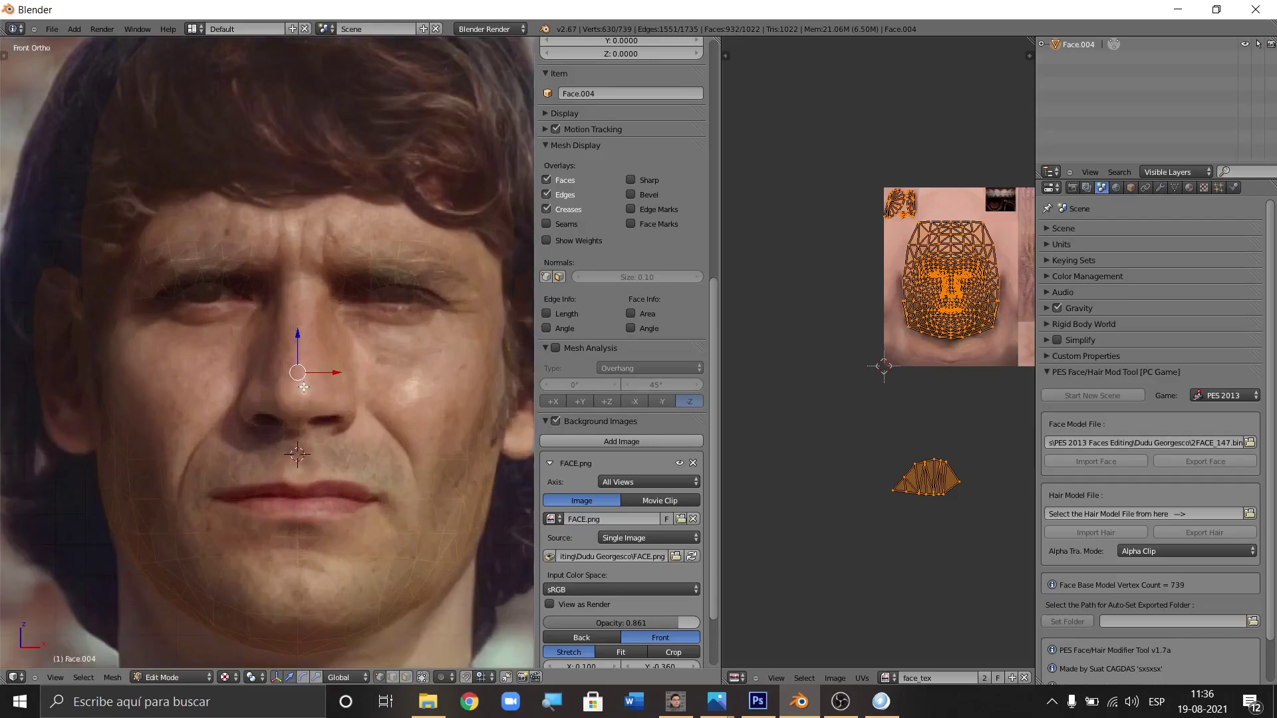
{"action": "scroll", "coordinate": [286, 363], "scroll_direction": "down", "scroll_amount": 3}
{"action": "scroll", "coordinate": [319, 386], "scroll_direction": "up", "scroll_amount": 3}
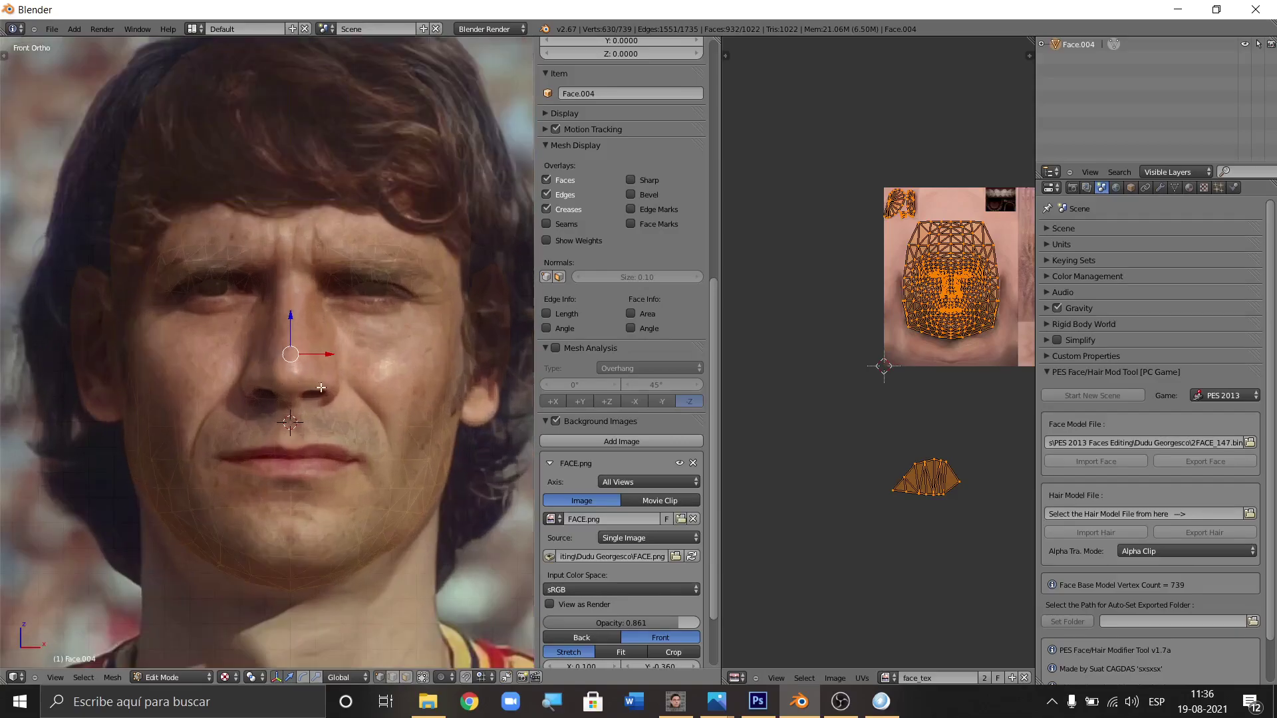
{"action": "scroll", "coordinate": [326, 394], "scroll_direction": "down", "scroll_amount": 2}
{"action": "scroll", "coordinate": [327, 391], "scroll_direction": "up", "scroll_amount": 3}
{"action": "scroll", "coordinate": [327, 388], "scroll_direction": "down", "scroll_amount": 3}
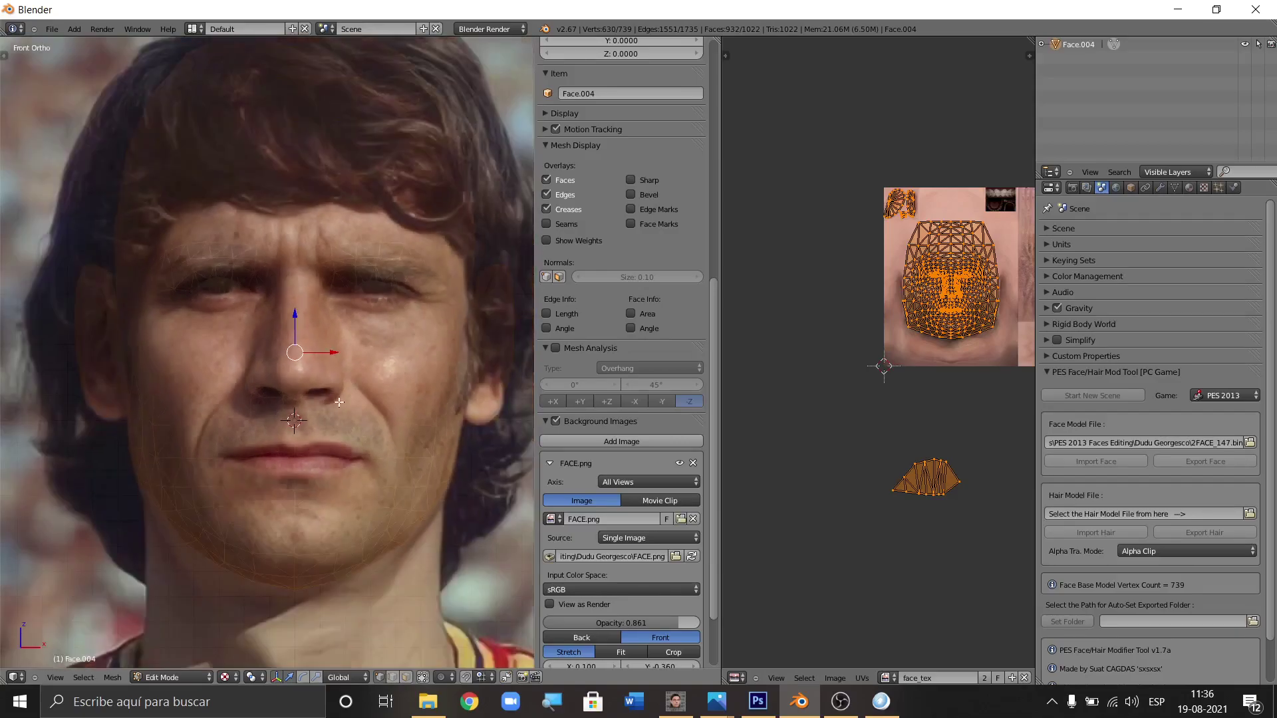
{"action": "scroll", "coordinate": [328, 384], "scroll_direction": "up", "scroll_amount": 3}
{"action": "scroll", "coordinate": [326, 385], "scroll_direction": "down", "scroll_amount": 3}
{"action": "scroll", "coordinate": [292, 402], "scroll_direction": "up", "scroll_amount": 4}
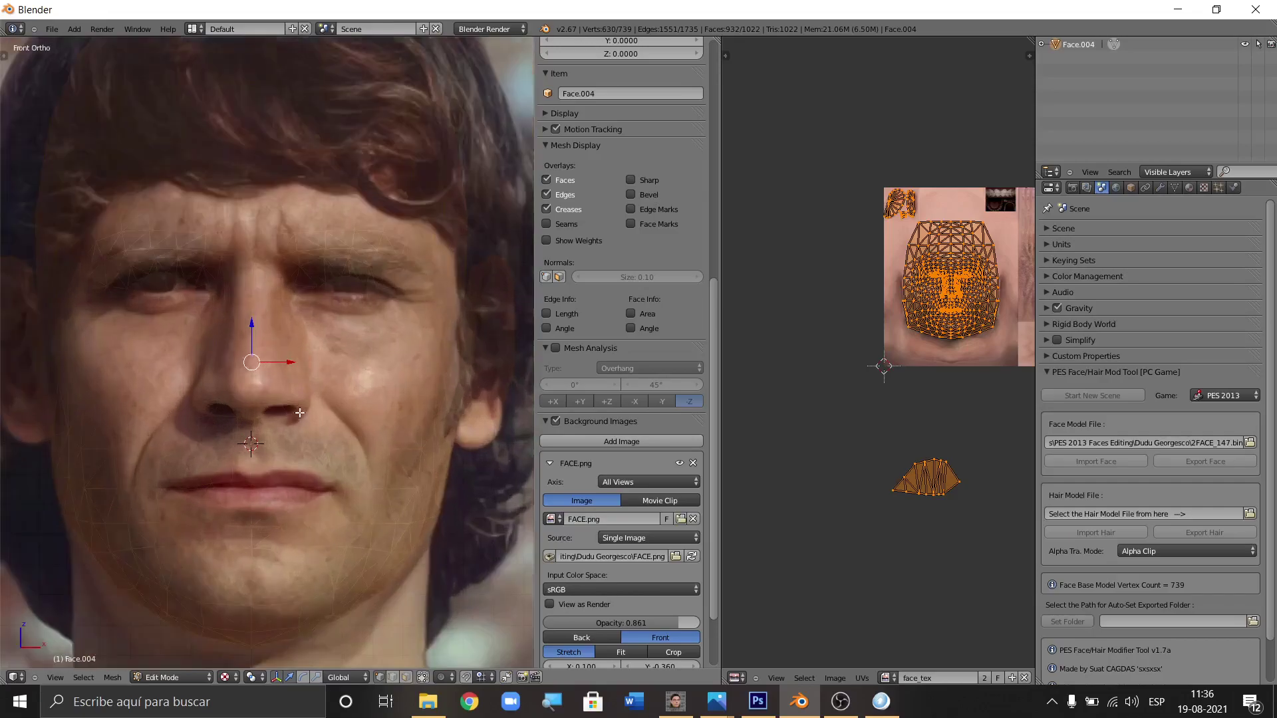
{"action": "scroll", "coordinate": [299, 411], "scroll_direction": "down", "scroll_amount": 3}
{"action": "scroll", "coordinate": [269, 421], "scroll_direction": "up", "scroll_amount": 3}
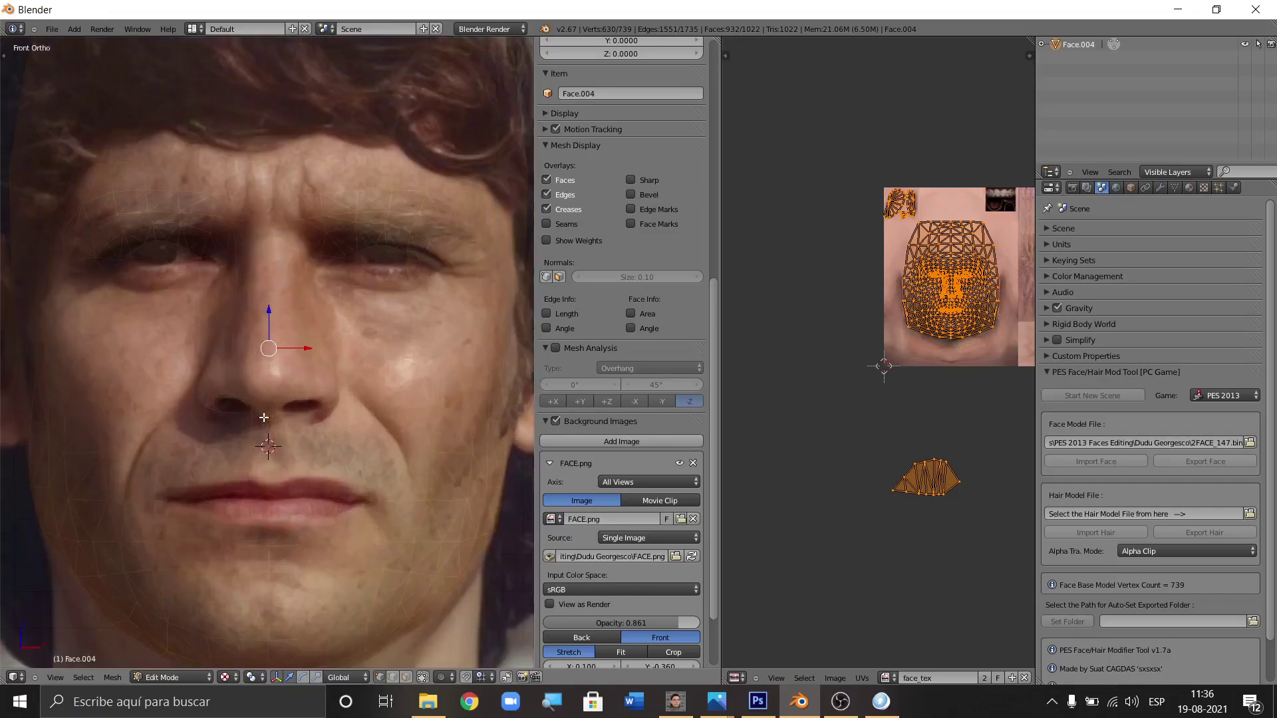
Inspect the nostrils and lips up close against the photo, and compare them with the overall face.
{"action": "scroll", "coordinate": [285, 425], "scroll_direction": "down", "scroll_amount": 3}
{"action": "scroll", "coordinate": [244, 417], "scroll_direction": "up", "scroll_amount": 3}
{"action": "scroll", "coordinate": [245, 417], "scroll_direction": "up", "scroll_amount": 3}
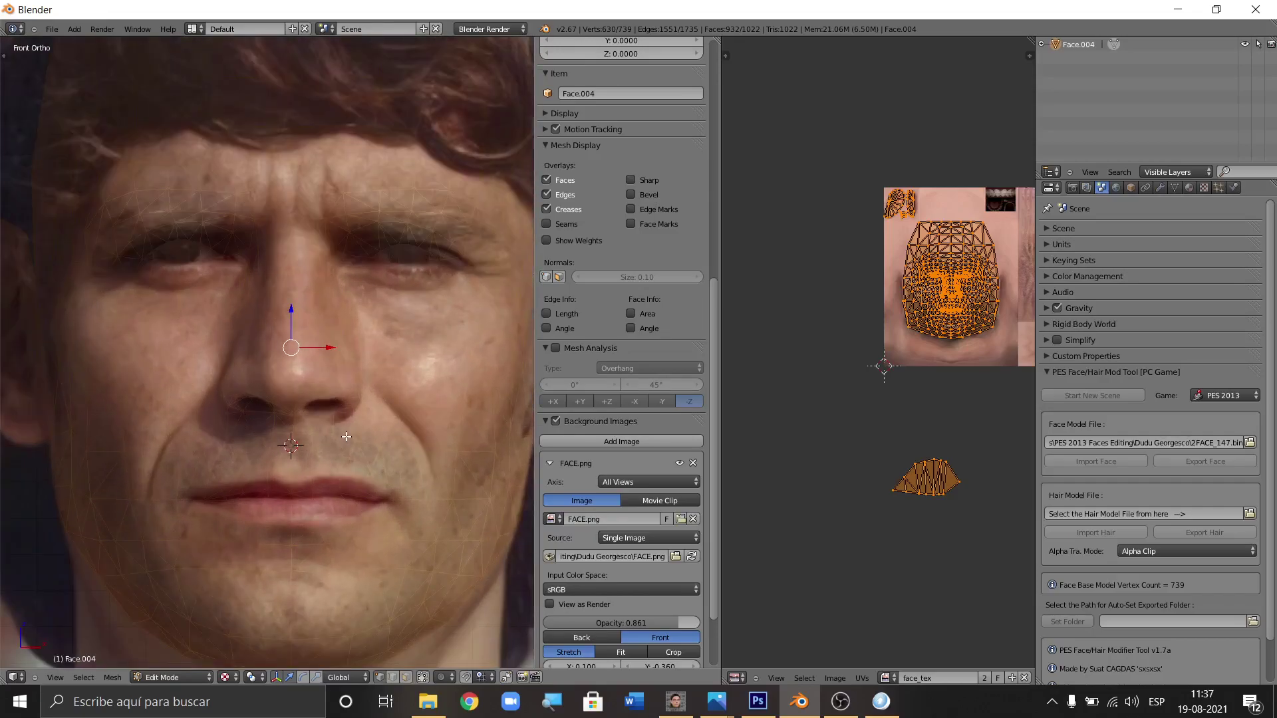
{"action": "scroll", "coordinate": [270, 466], "scroll_direction": "up", "scroll_amount": 1}
{"action": "scroll", "coordinate": [343, 487], "scroll_direction": "up", "scroll_amount": 1}
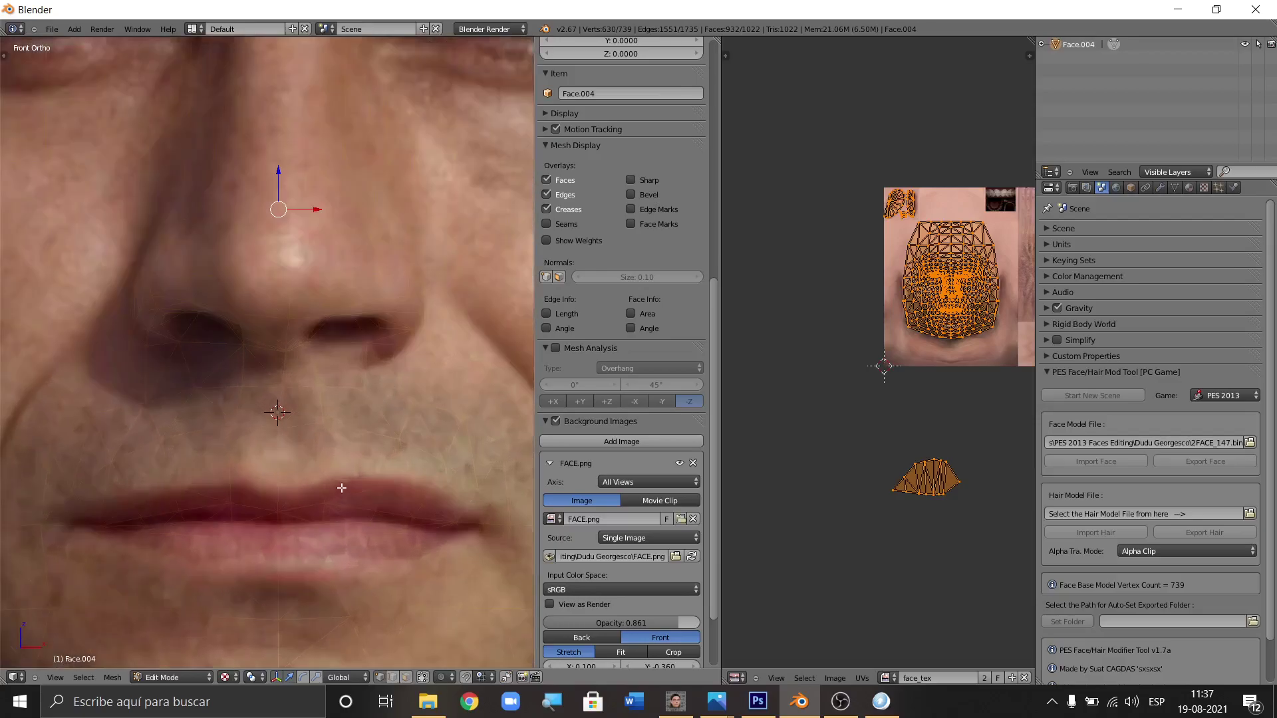
{"action": "scroll", "coordinate": [244, 489], "scroll_direction": "down", "scroll_amount": 1}
{"action": "scroll", "coordinate": [243, 489], "scroll_direction": "down", "scroll_amount": 1}
{"action": "scroll", "coordinate": [246, 491], "scroll_direction": "down", "scroll_amount": 1}
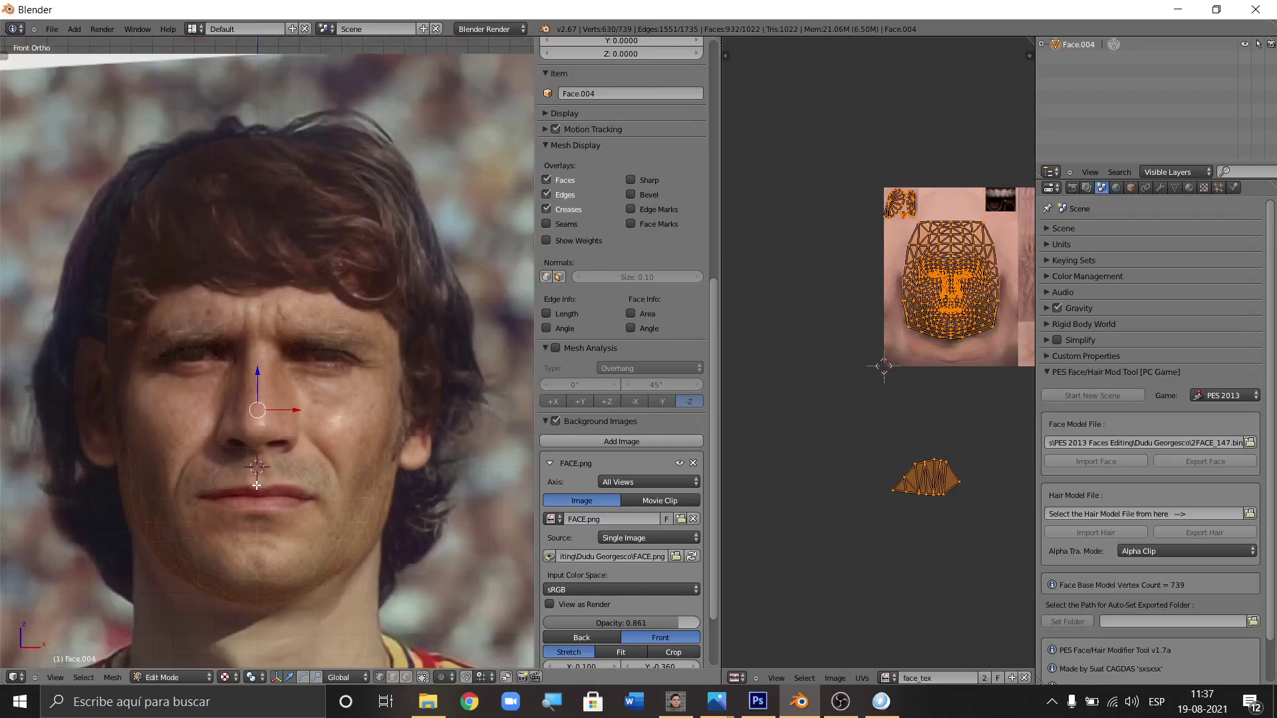
{"action": "scroll", "coordinate": [264, 491], "scroll_direction": "up", "scroll_amount": 1}
{"action": "scroll", "coordinate": [320, 402], "scroll_direction": "down", "scroll_amount": 1}
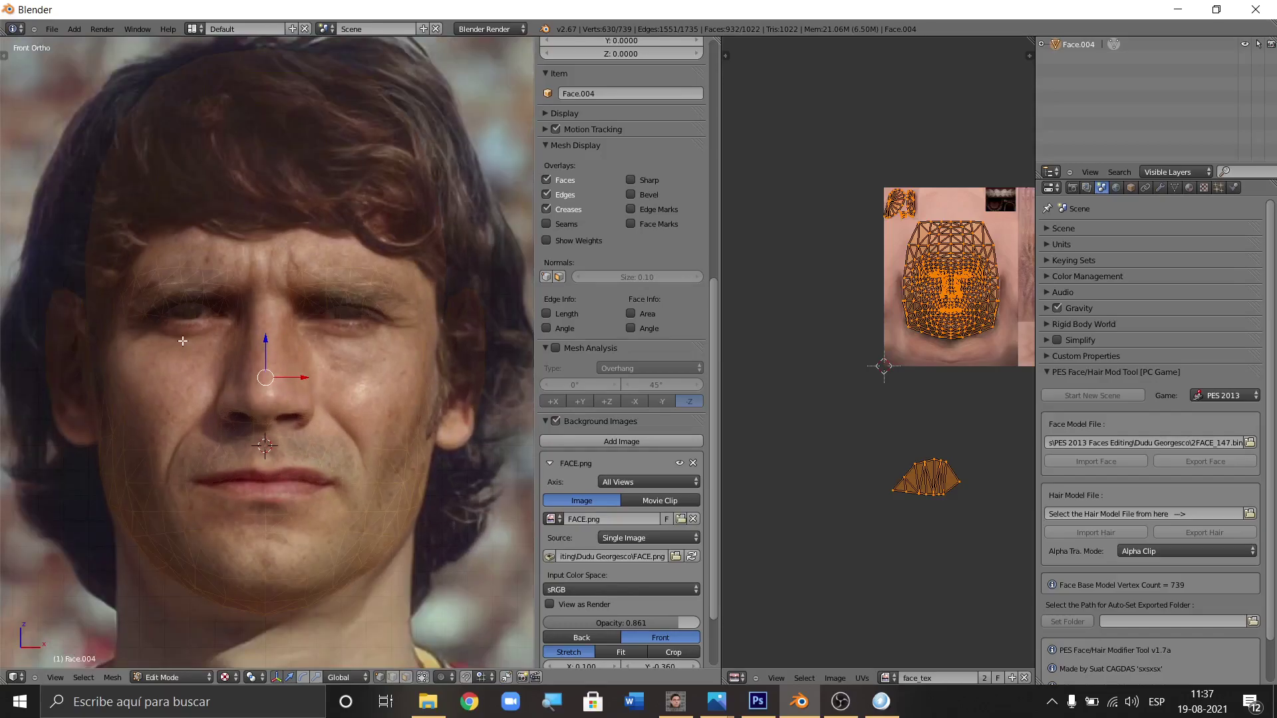
{"action": "scroll", "coordinate": [259, 442], "scroll_direction": "down", "scroll_amount": 3}
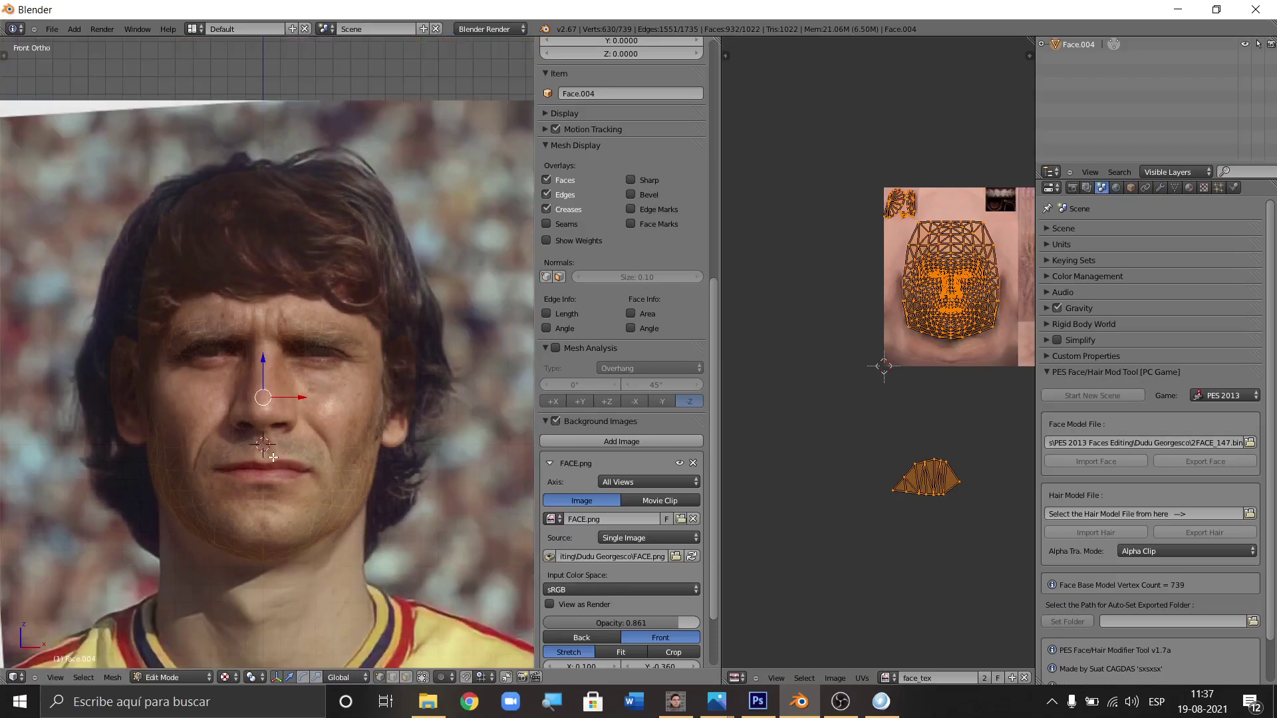
{"action": "scroll", "coordinate": [263, 433], "scroll_direction": "up", "scroll_amount": 3}
{"action": "scroll", "coordinate": [268, 412], "scroll_direction": "down", "scroll_amount": 1}
{"action": "scroll", "coordinate": [269, 413], "scroll_direction": "down", "scroll_amount": 1}
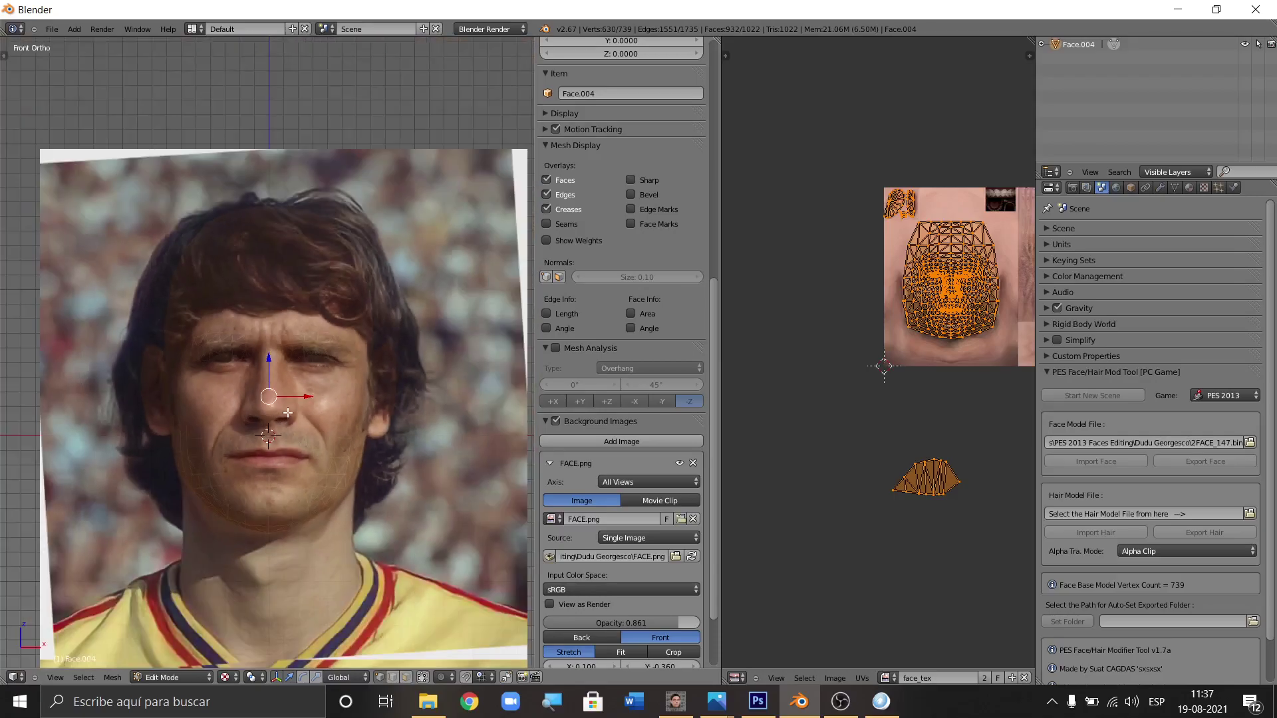
{"action": "scroll", "coordinate": [266, 379], "scroll_direction": "up", "scroll_amount": 4}
{"action": "scroll", "coordinate": [264, 345], "scroll_direction": "down", "scroll_amount": 1}
{"action": "scroll", "coordinate": [264, 345], "scroll_direction": "down", "scroll_amount": 5}
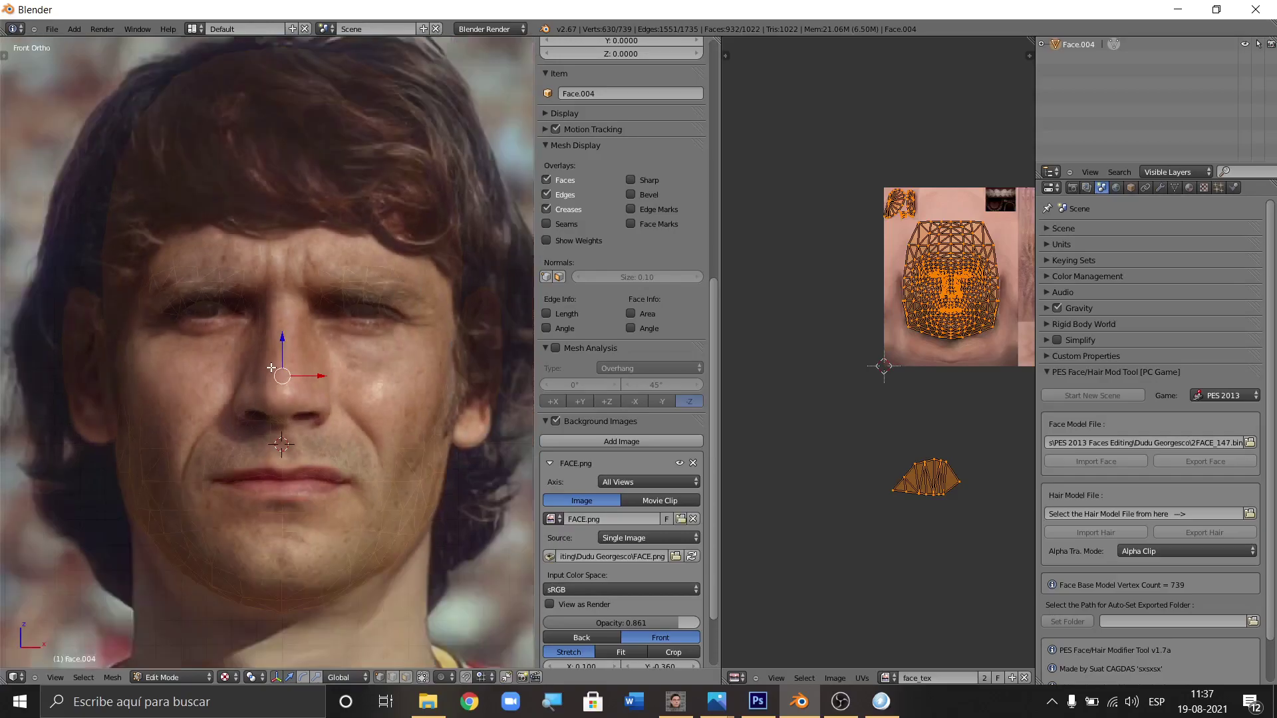
{"action": "scroll", "coordinate": [267, 378], "scroll_direction": "up", "scroll_amount": 5}
{"action": "scroll", "coordinate": [267, 378], "scroll_direction": "down", "scroll_amount": 1}
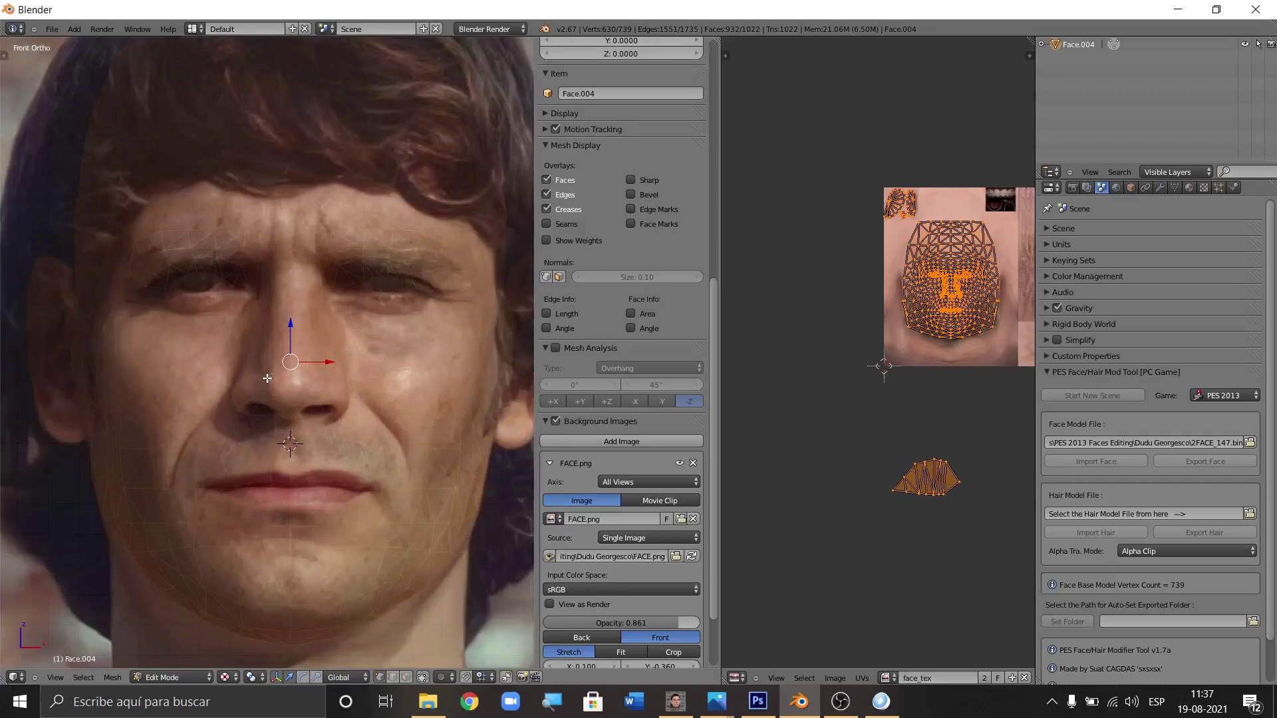
{"action": "scroll", "coordinate": [296, 371], "scroll_direction": "up", "scroll_amount": 1}
{"action": "scroll", "coordinate": [306, 378], "scroll_direction": "down", "scroll_amount": 1}
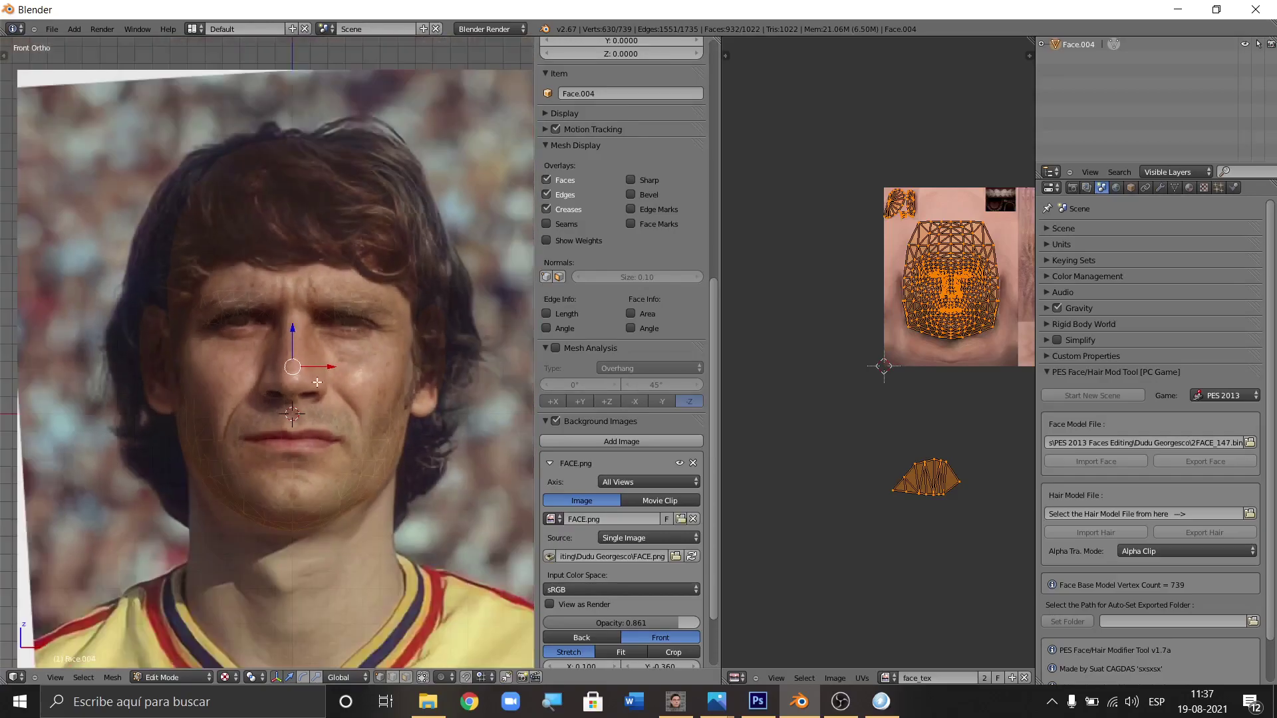
{"action": "scroll", "coordinate": [317, 392], "scroll_direction": "down", "scroll_amount": 1}
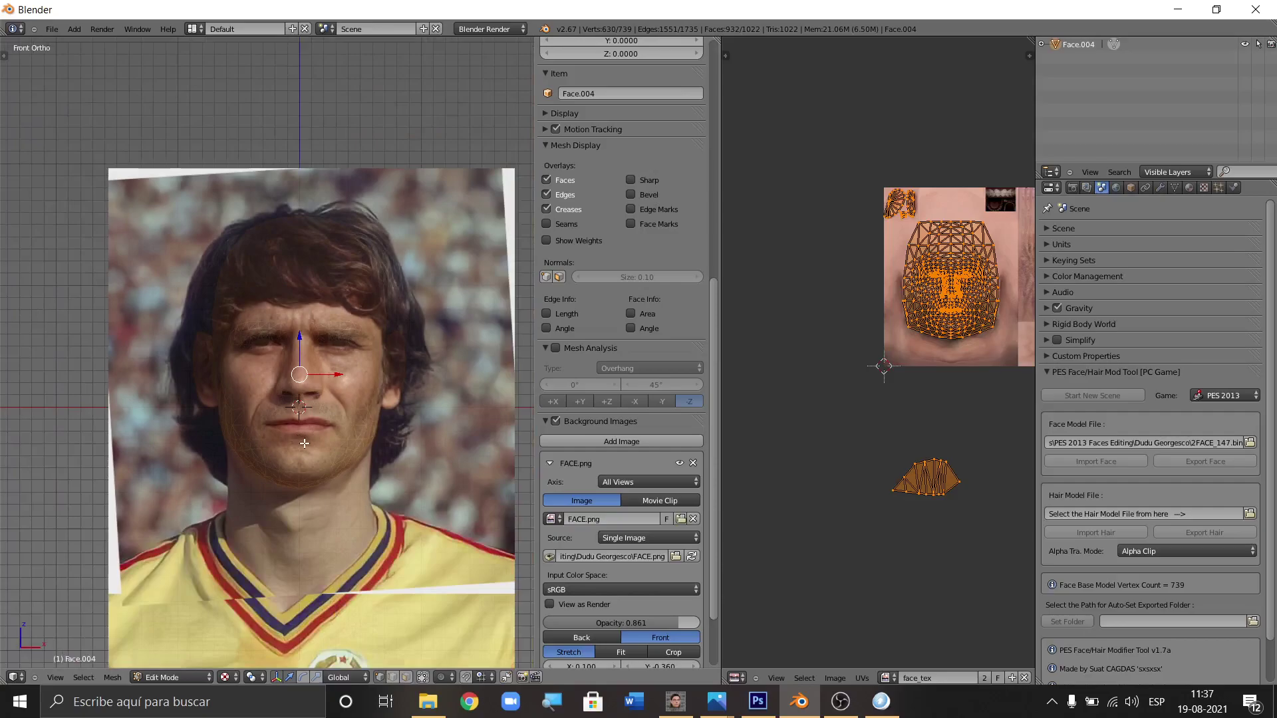
{"action": "scroll", "coordinate": [303, 443], "scroll_direction": "up", "scroll_amount": 2}
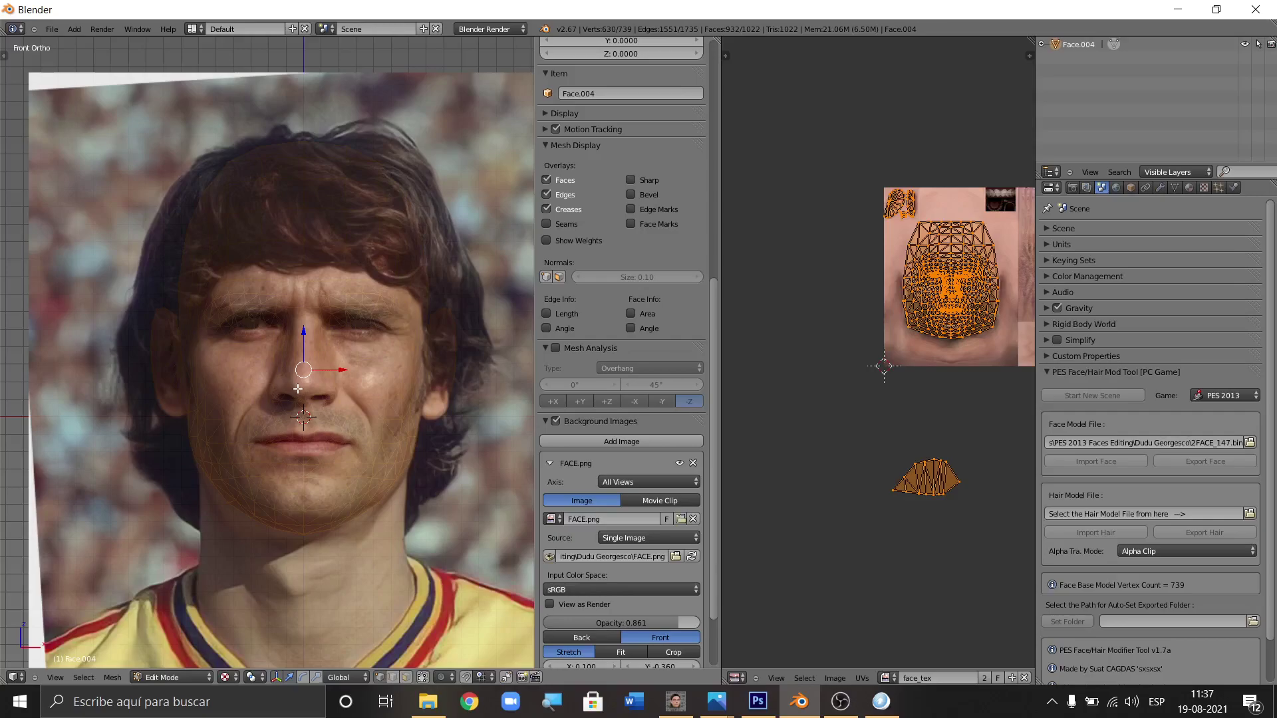